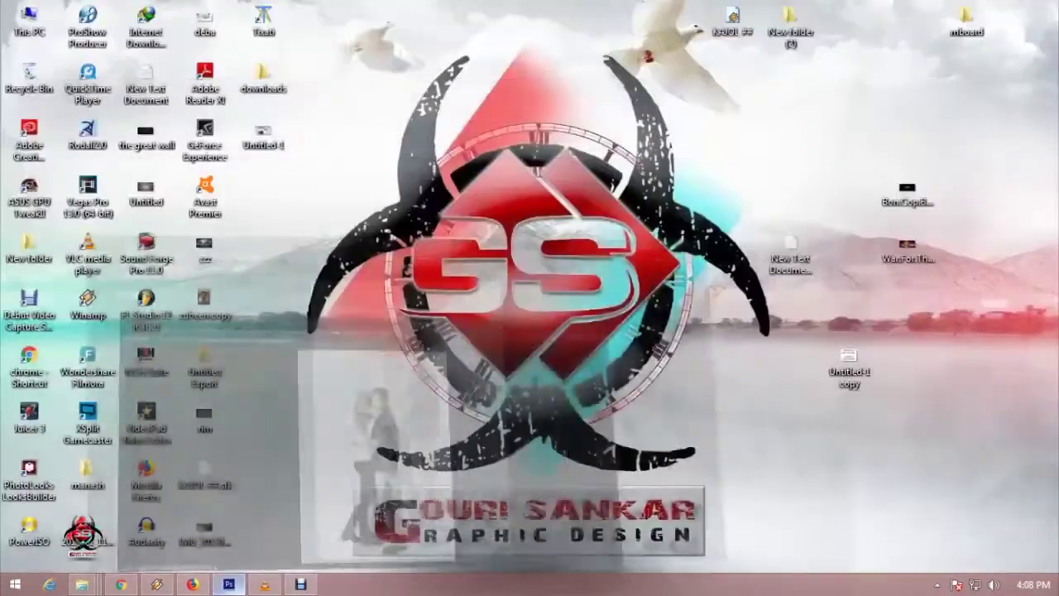
Step: Navigate through This PC to the Pictures folder in File Explorer
{"action": "right_click", "coordinate": [407, 424]}
{"action": "left_click", "coordinate": [446, 322]}
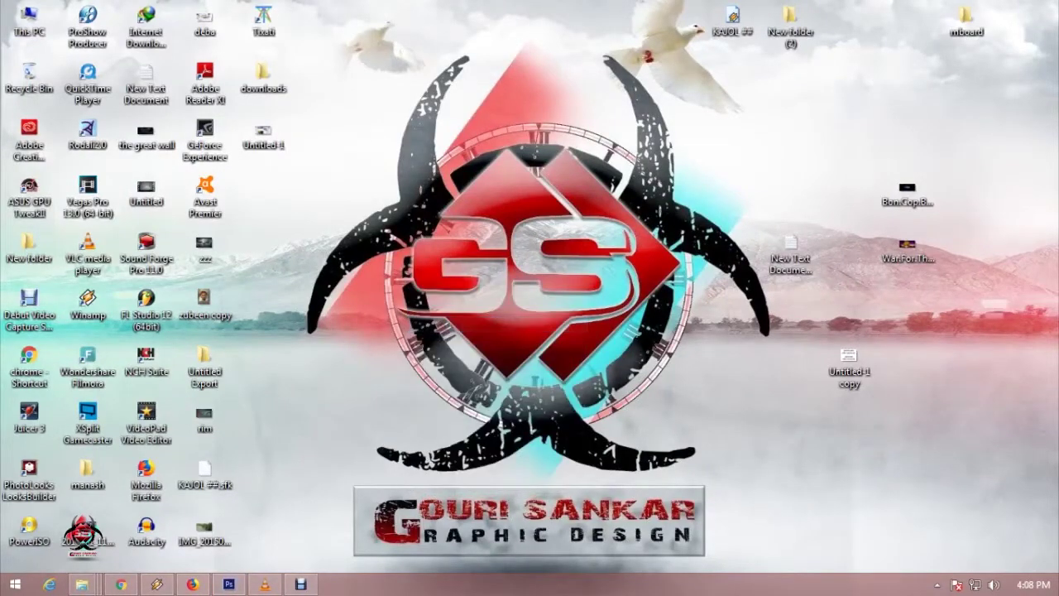
{"action": "double_click", "coordinate": [29, 21]}
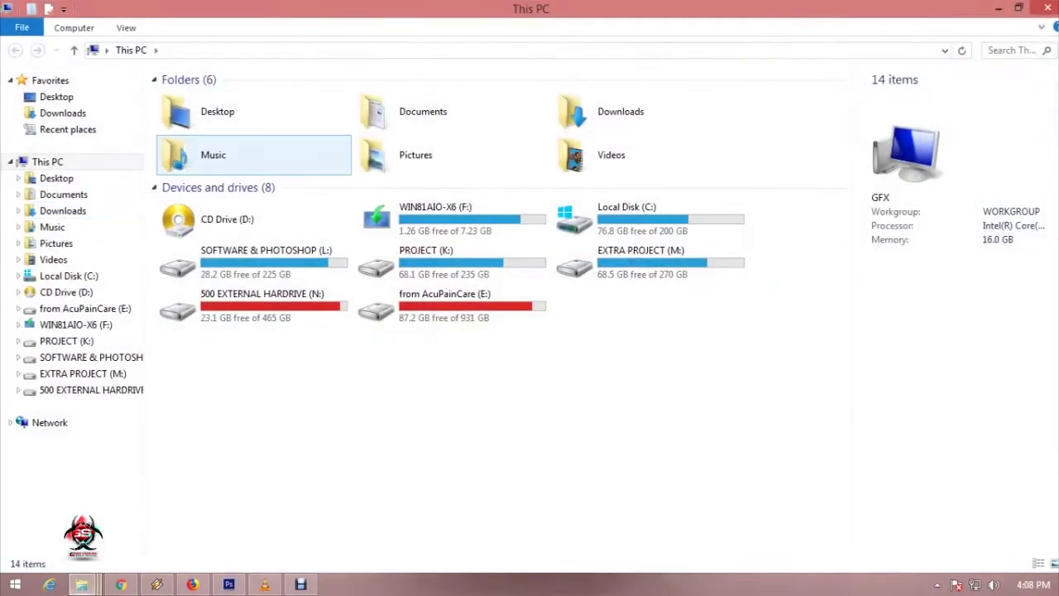
{"action": "double_click", "coordinate": [415, 154]}
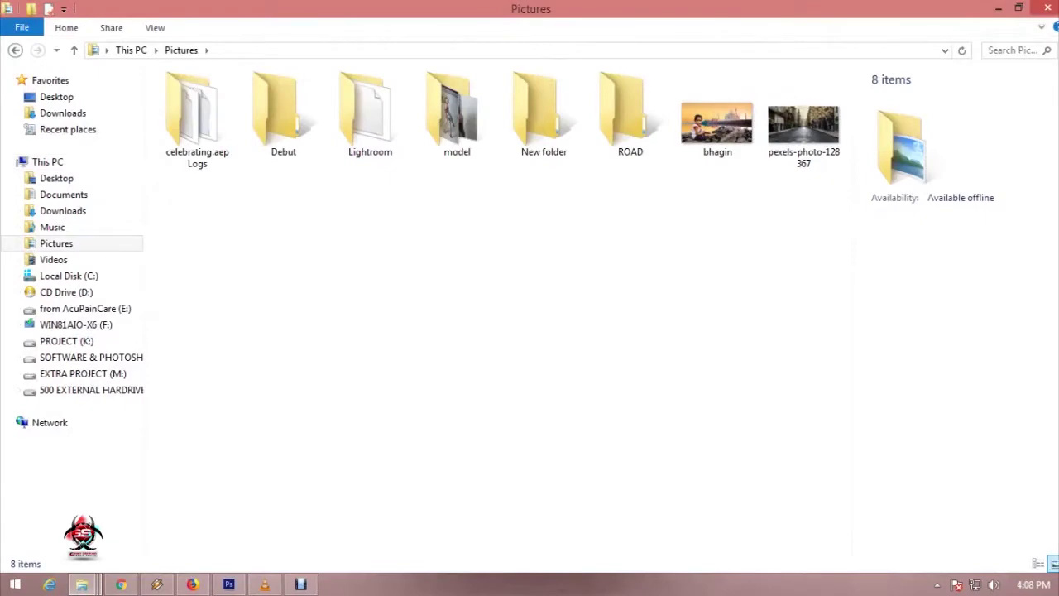
Step: Open pexels-photo-128367.png with Adobe Photoshop CS6 from its context menu
{"action": "left_click", "coordinate": [998, 7]}
{"action": "right_click", "coordinate": [579, 237]}
{"action": "left_click", "coordinate": [619, 282]}
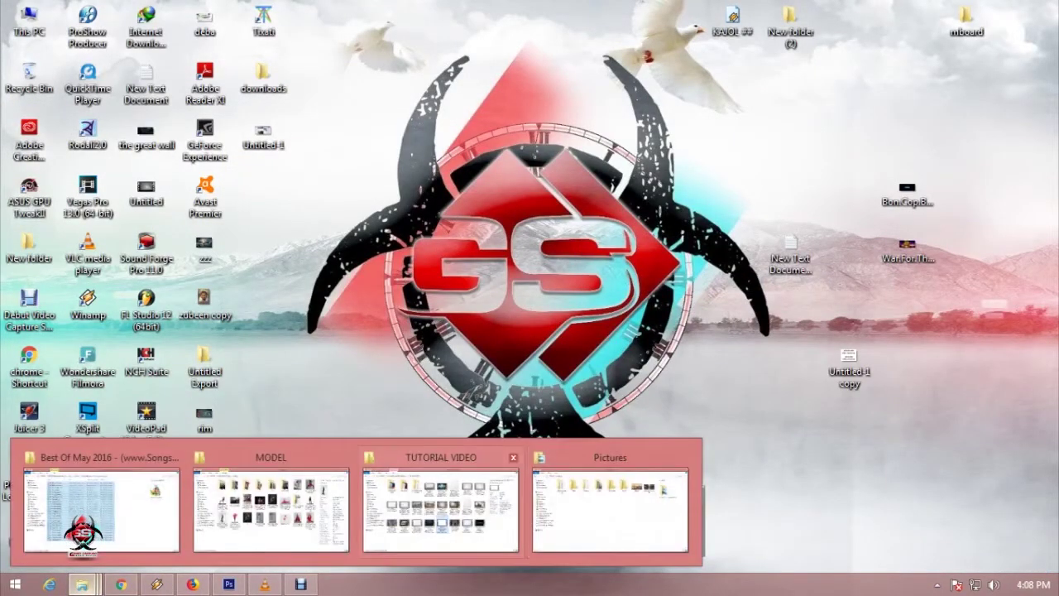
{"action": "left_click", "coordinate": [609, 509]}
{"action": "left_click", "coordinate": [798, 115]}
{"action": "right_click", "coordinate": [792, 75]}
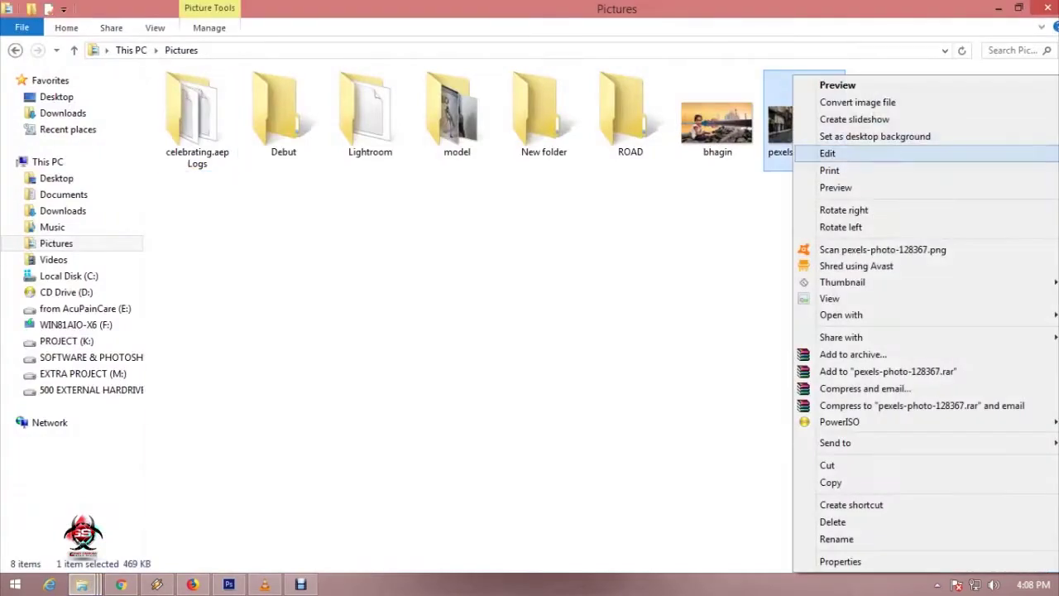
{"action": "mouse_move", "coordinate": [840, 314]}
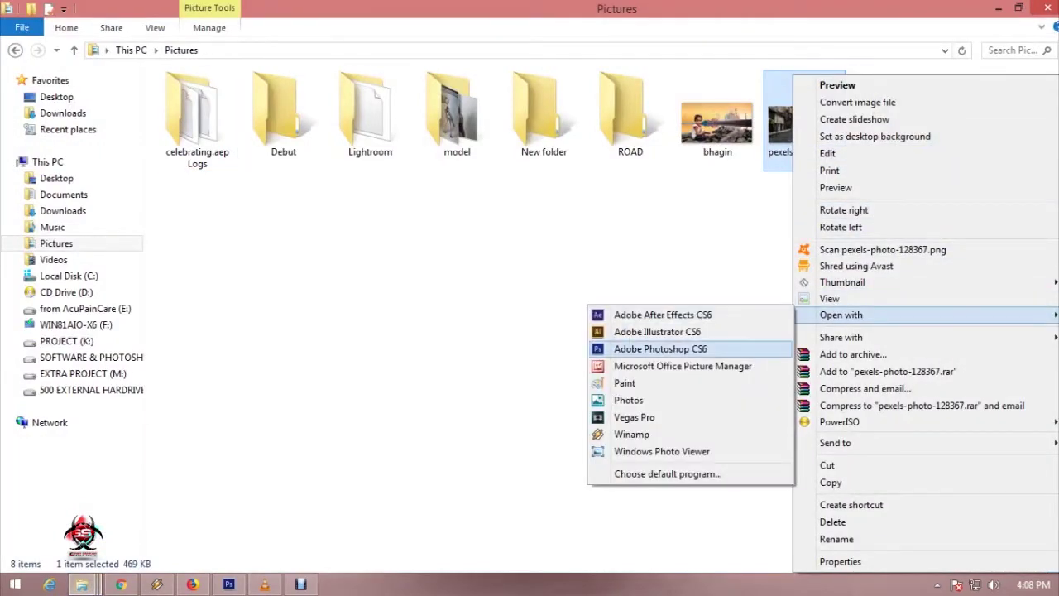
{"action": "left_click", "coordinate": [660, 348]}
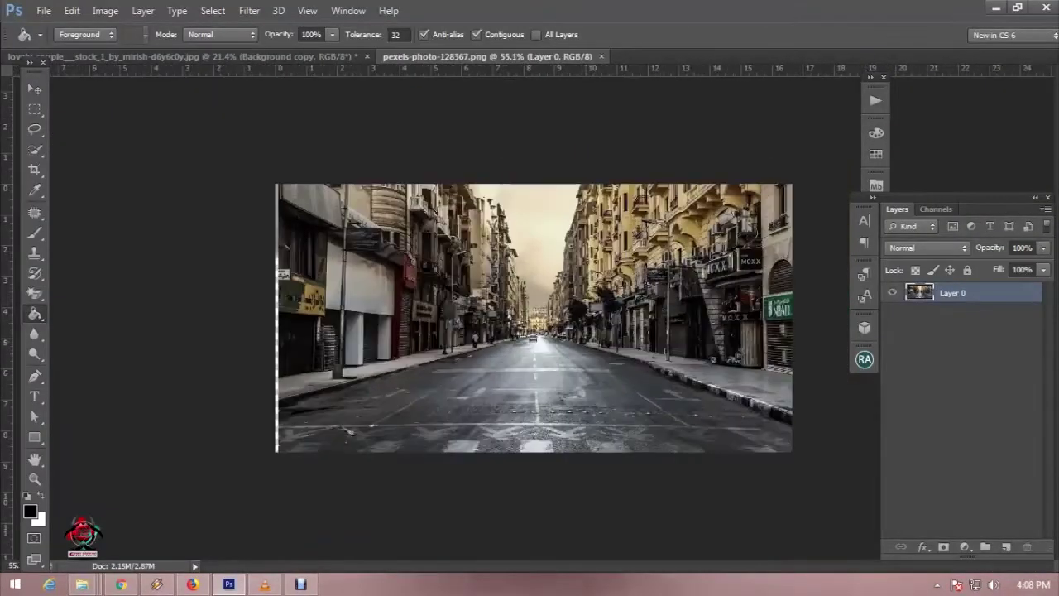
Step: Resize the street photo to 5000 pixels wide via Image Size
{"action": "left_click", "coordinate": [105, 10]}
{"action": "left_click", "coordinate": [124, 122]}
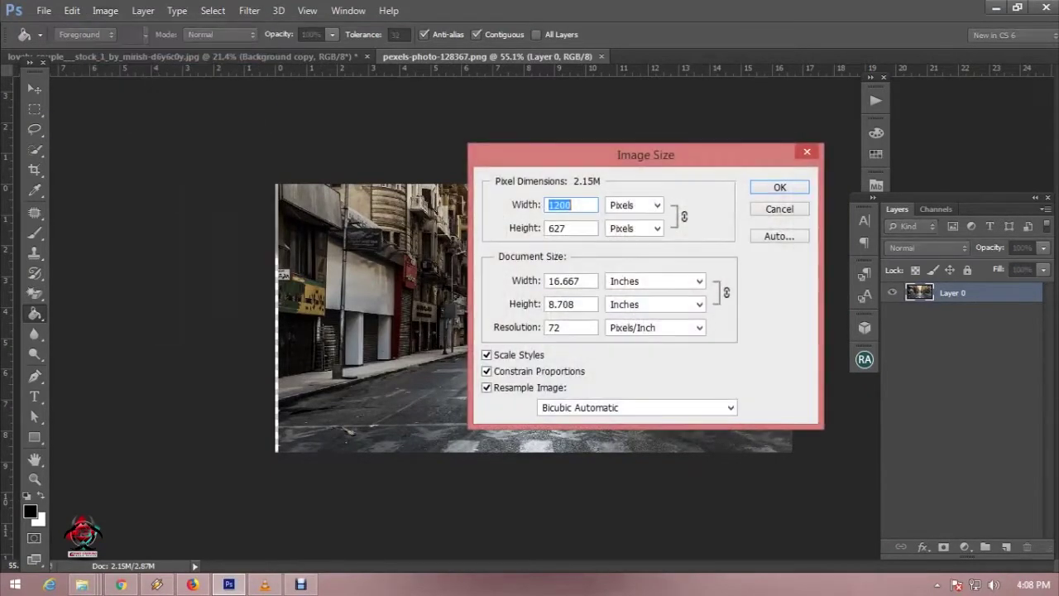
{"action": "type", "text": "5000"}
{"action": "key", "text": "Return"}
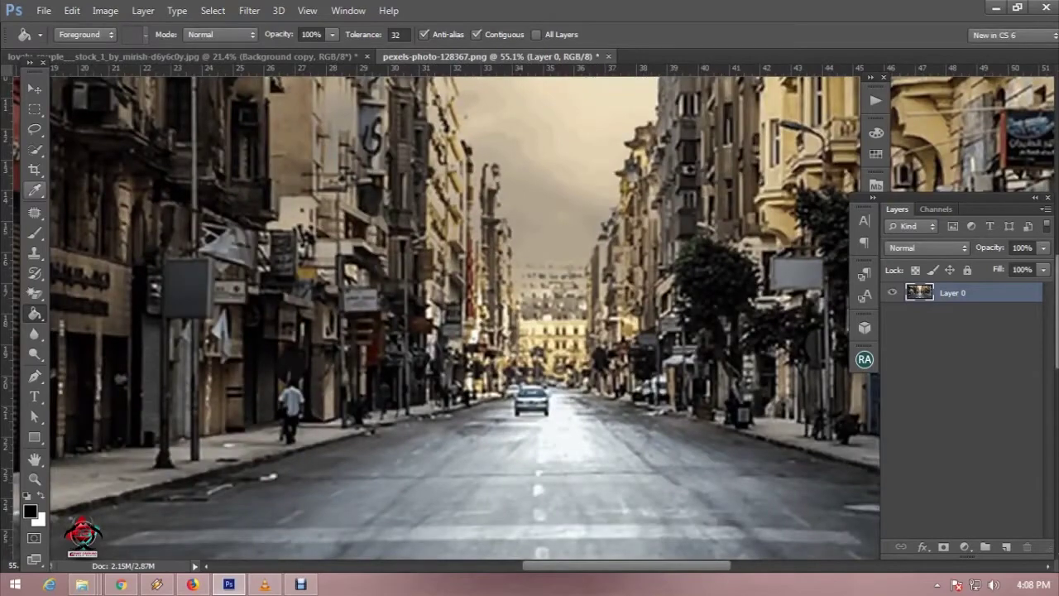
Step: Crop a little off the photo's left and right edges and commit the crop
{"action": "key", "text": "c"}
{"action": "scroll", "coordinate": [534, 317], "scroll_direction": "down", "scroll_amount": 4}
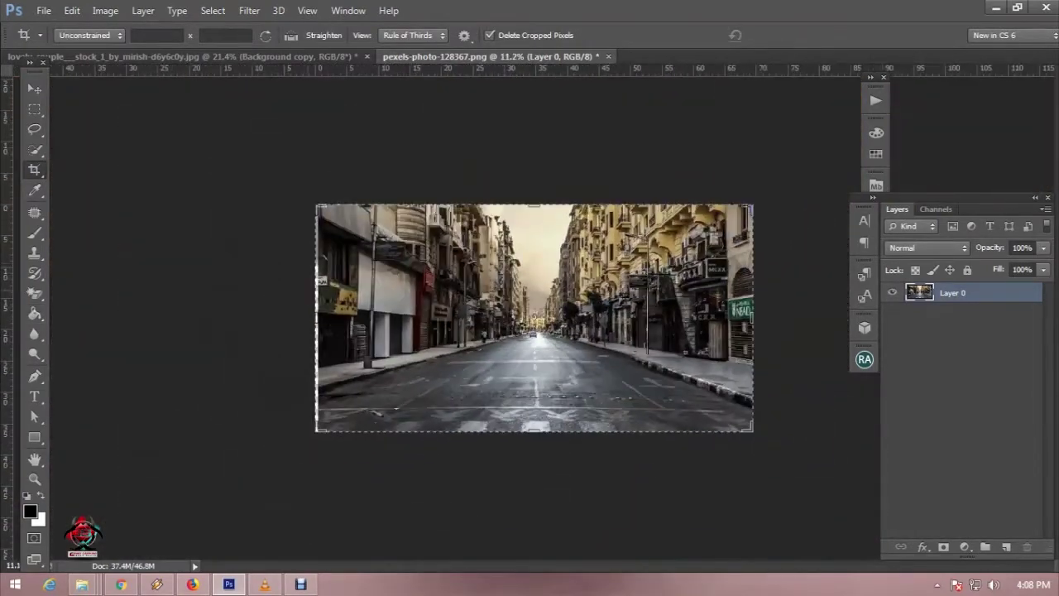
{"action": "left_click_drag", "start_coordinate": [271, 318], "coordinate": [295, 317]}
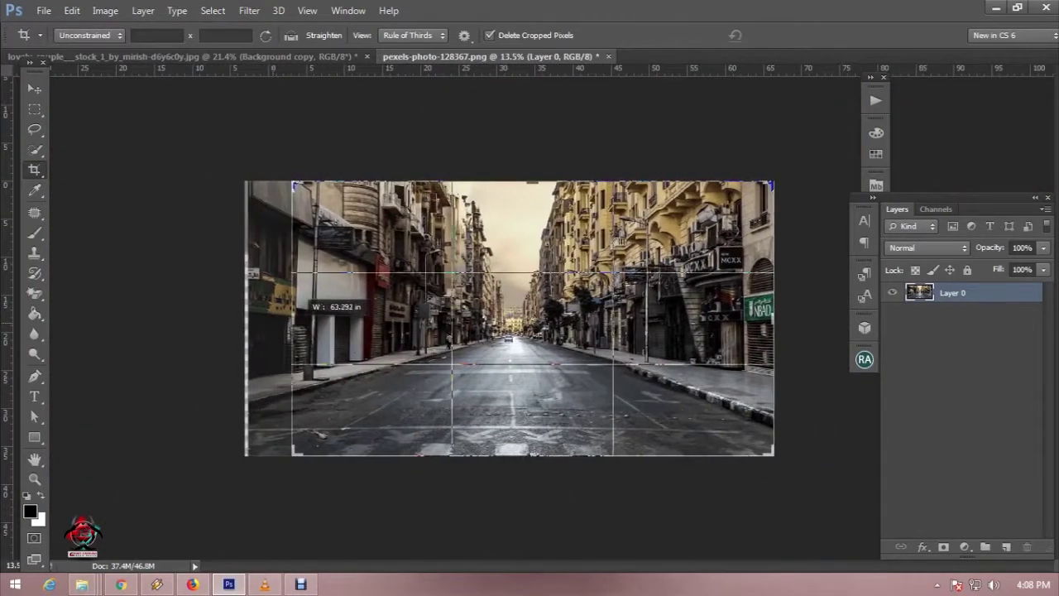
{"action": "mouse_move", "coordinate": [772, 318]}
{"action": "left_mouse_down"}
{"action": "mouse_move", "coordinate": [733, 313]}
{"action": "mouse_move", "coordinate": [755, 309]}
{"action": "left_mouse_up"}
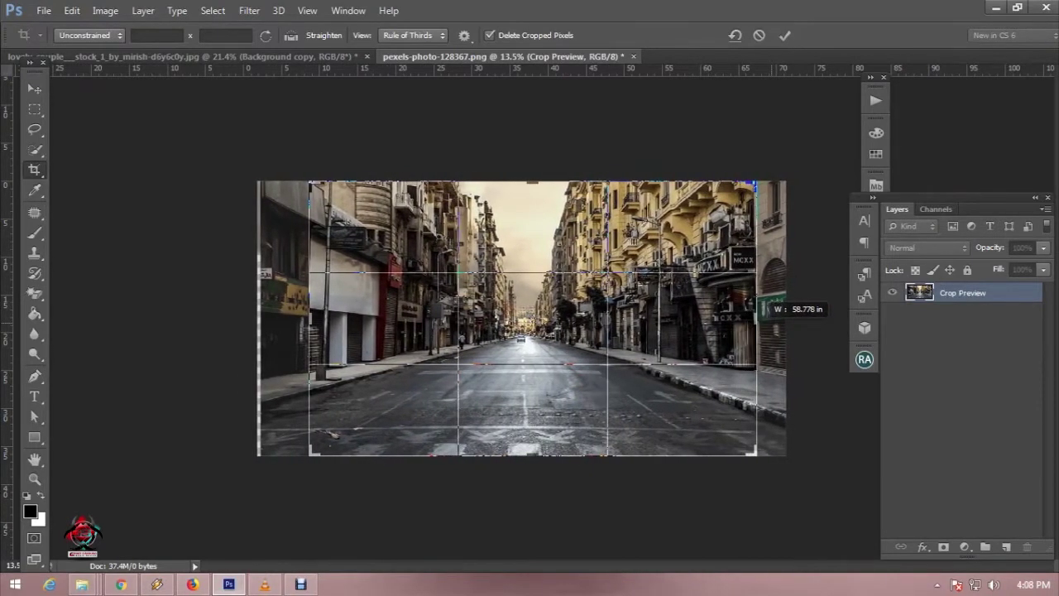
{"action": "left_click_drag", "start_coordinate": [755, 308], "coordinate": [751, 310]}
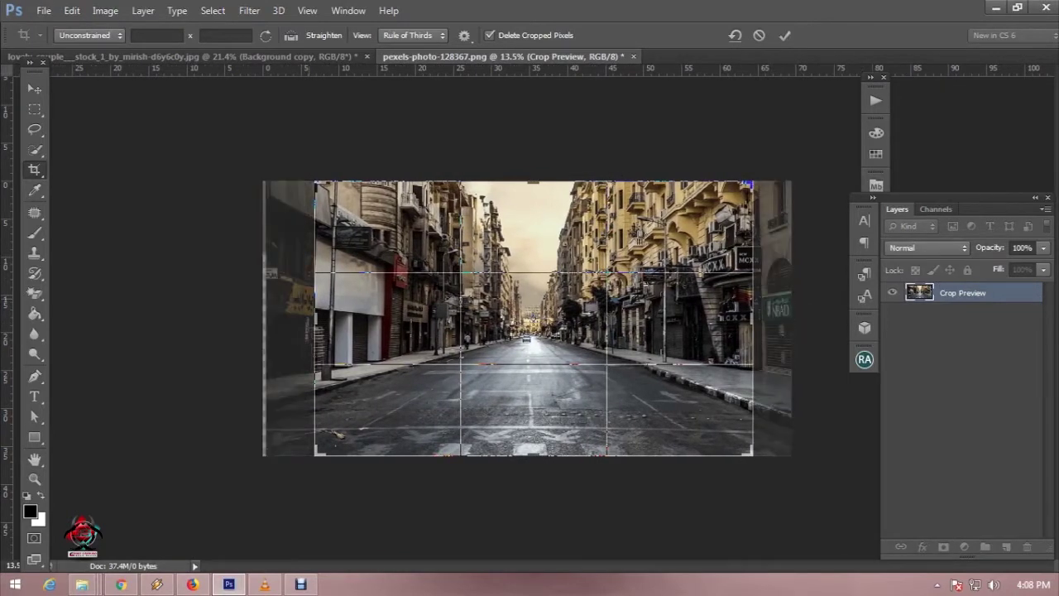
{"action": "left_click_drag", "start_coordinate": [314, 273], "coordinate": [306, 277]}
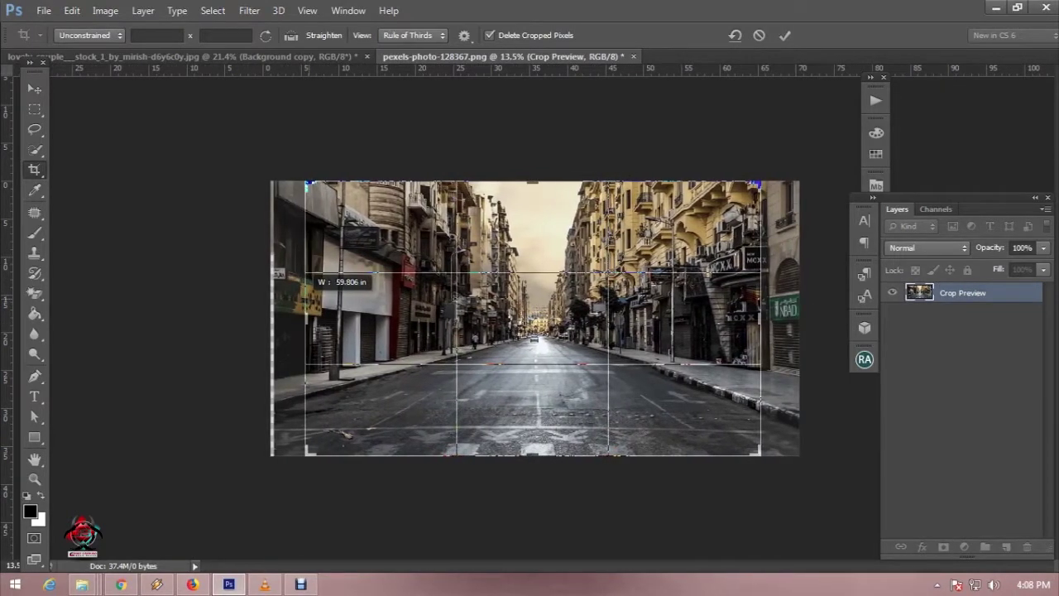
{"action": "left_click_drag", "start_coordinate": [306, 277], "coordinate": [306, 277]}
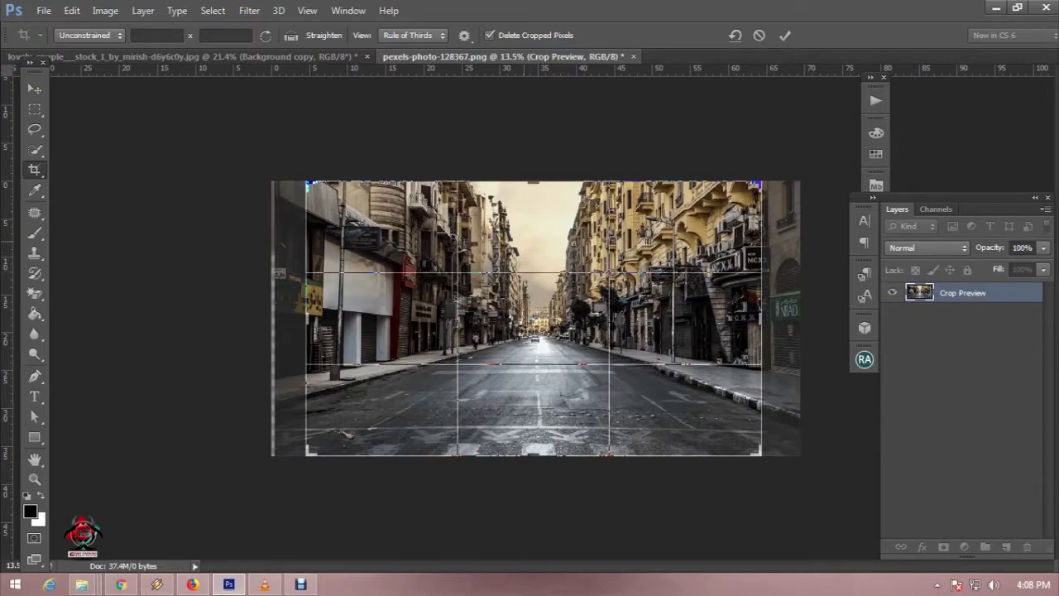
{"action": "key", "text": "Return"}
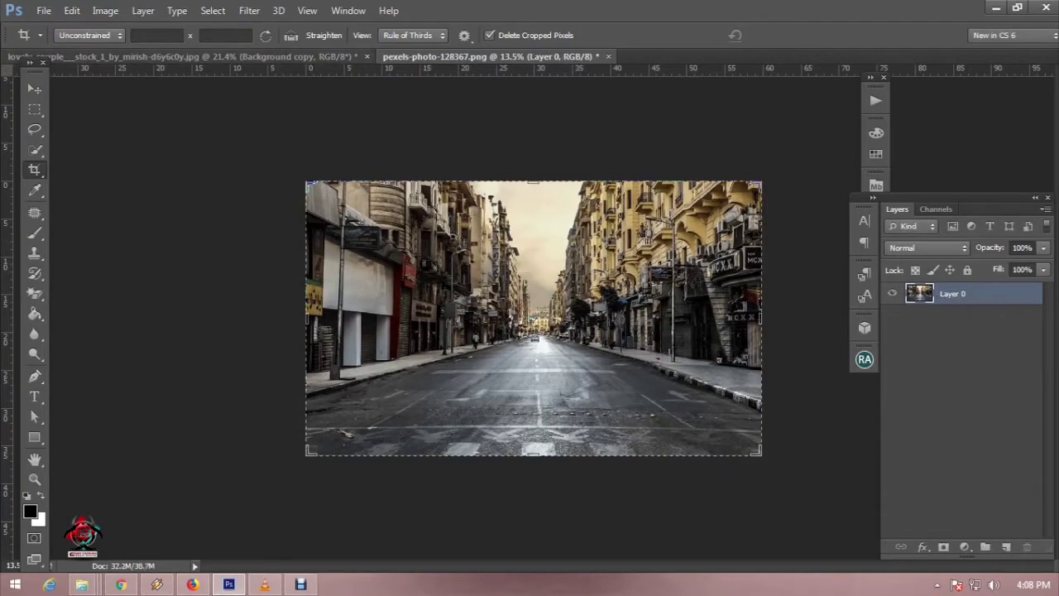
{"action": "key", "text": "ctrl+Tab"}
Step: Move the cut-out couple layer into the street photo with the Move tool
{"action": "key", "text": "v"}
{"action": "mouse_move", "coordinate": [534, 318]}
{"action": "left_mouse_down"}
{"action": "mouse_move", "coordinate": [488, 56]}
{"action": "mouse_move", "coordinate": [534, 318]}
{"action": "left_mouse_up"}
{"action": "mouse_move", "coordinate": [538, 253]}
{"action": "left_mouse_down"}
{"action": "mouse_move", "coordinate": [538, 180]}
{"action": "mouse_move", "coordinate": [546, 313]}
{"action": "left_mouse_up"}
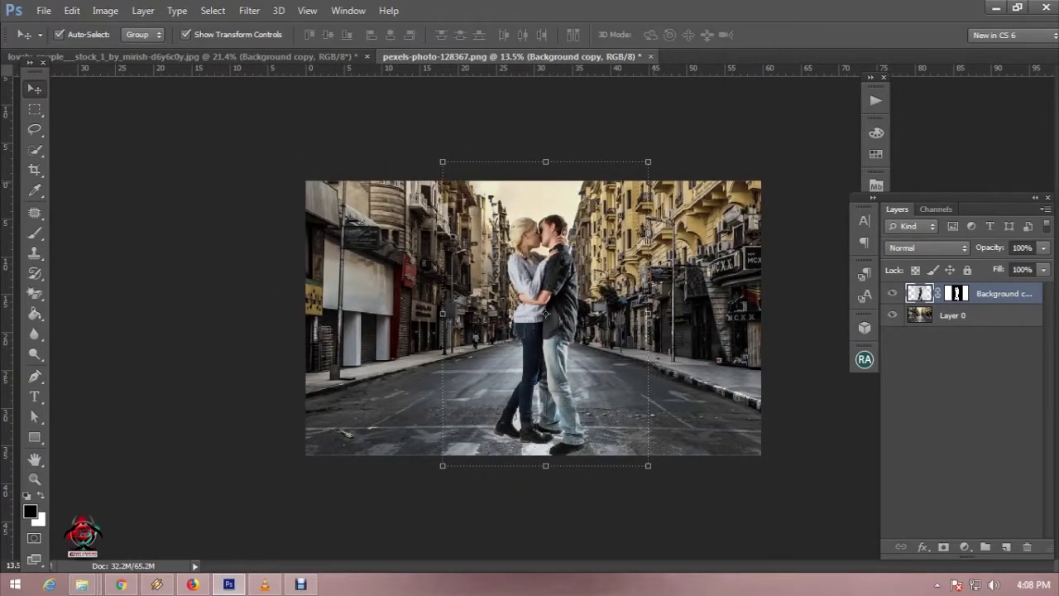
Step: Free-transform the couple down to about 89% and shift it slightly left in the road
{"action": "key", "text": "ctrl+t"}
{"action": "left_click_drag", "start_coordinate": [648, 162], "coordinate": [621, 188]}
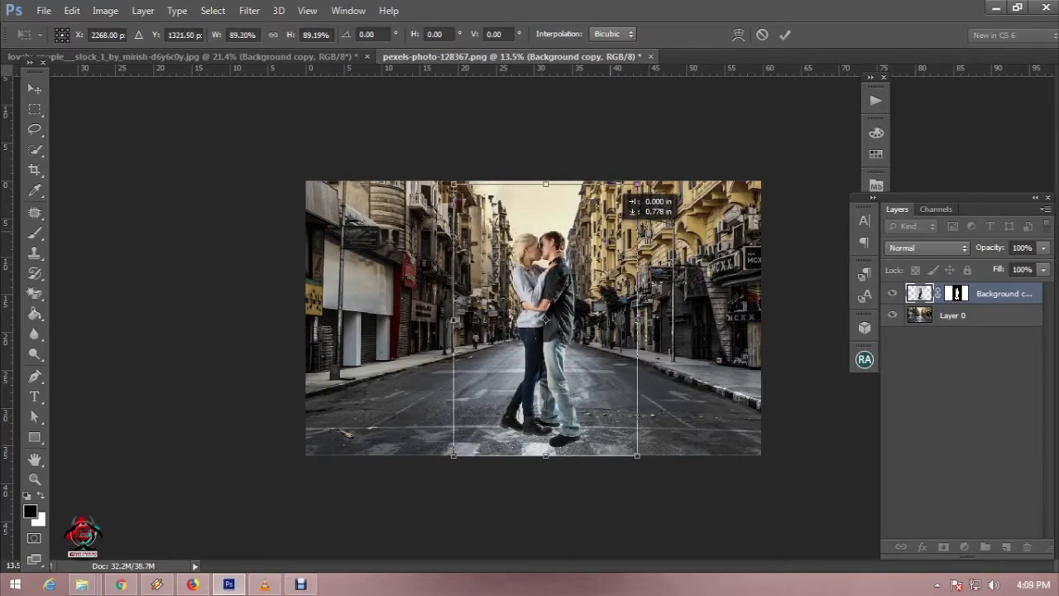
{"action": "left_click_drag", "start_coordinate": [619, 195], "coordinate": [615, 196]}
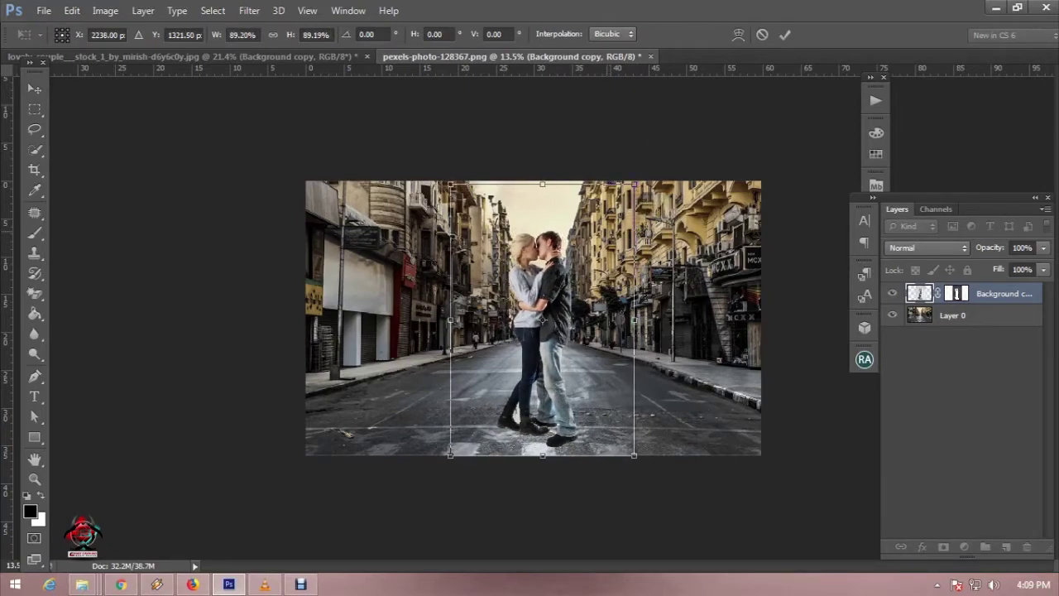
{"action": "key", "text": "Return"}
{"action": "key", "text": "m"}
{"action": "scroll", "coordinate": [531, 317], "scroll_direction": "up", "scroll_amount": 4}
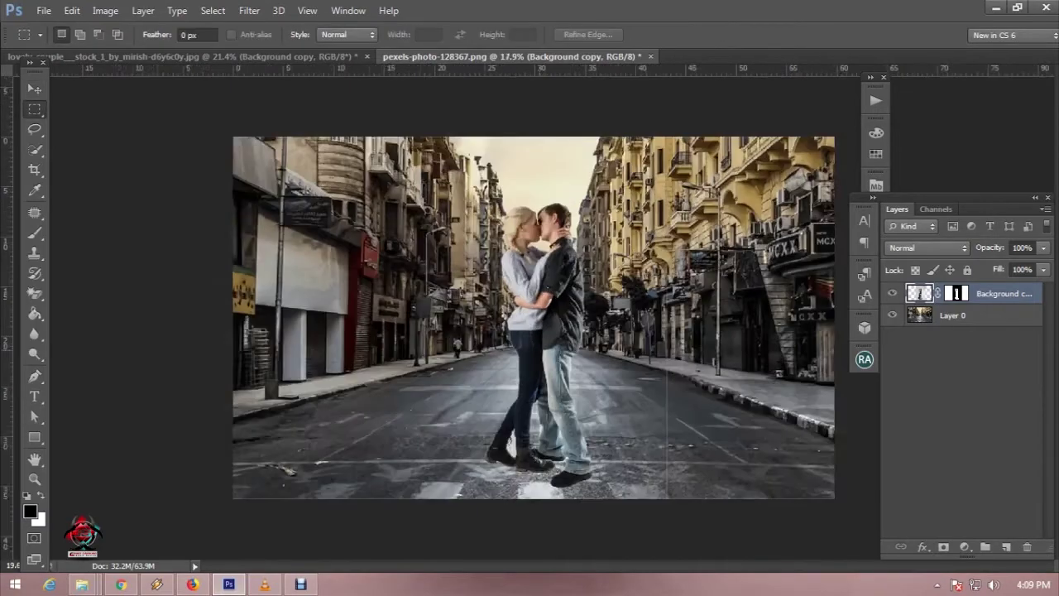
Step: Add a new layer and paint out the couple mask's vertical seam in black at 100% opacity
{"action": "scroll", "coordinate": [541, 326], "scroll_direction": "down", "scroll_amount": 1}
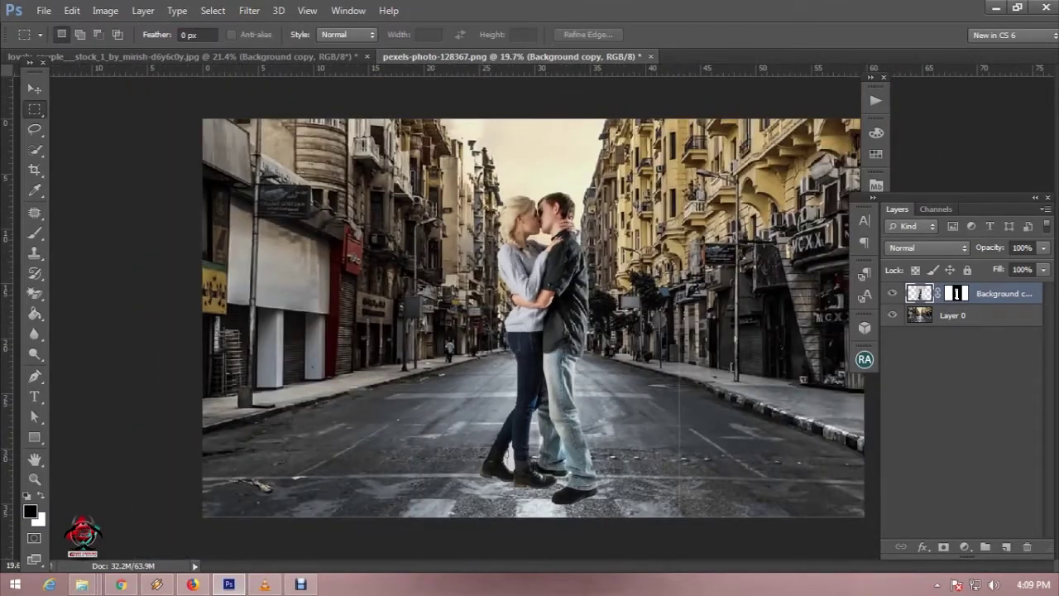
{"action": "left_click", "coordinate": [1006, 547], "text": "ctrl"}
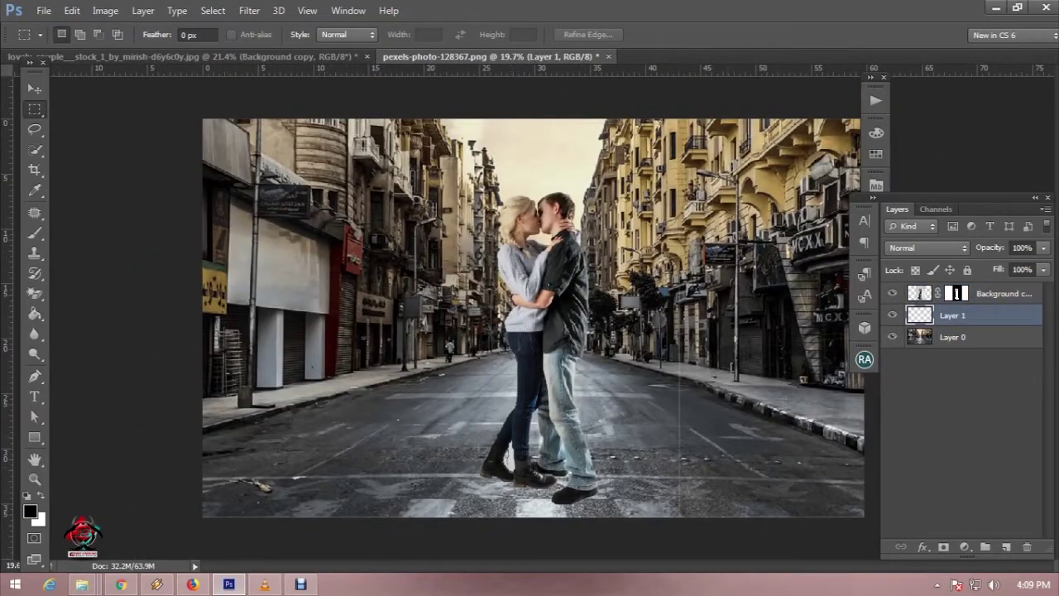
{"action": "key", "text": "b"}
{"action": "left_click", "coordinate": [957, 293]}
{"action": "key", "text": "x"}
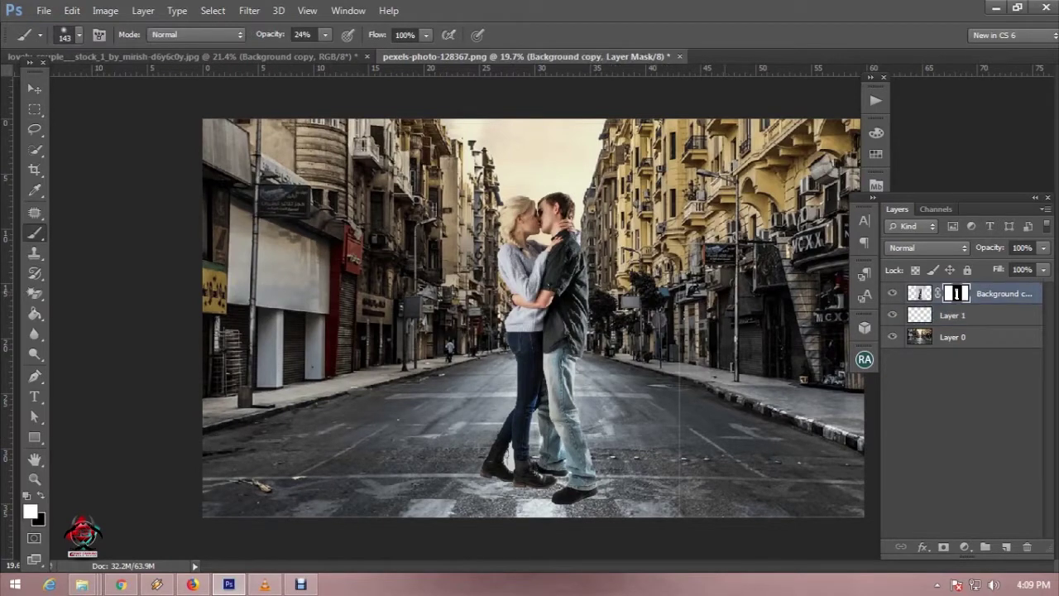
{"action": "key", "text": "x"}
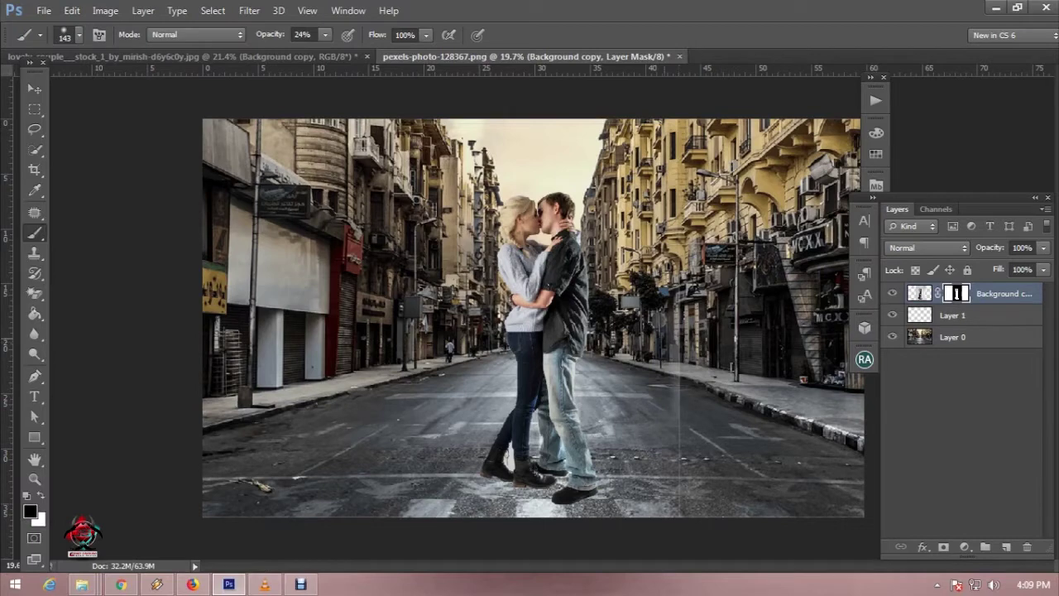
{"action": "key", "text": "0"}
{"action": "left_click_drag", "start_coordinate": [673, 299], "coordinate": [675, 412]}
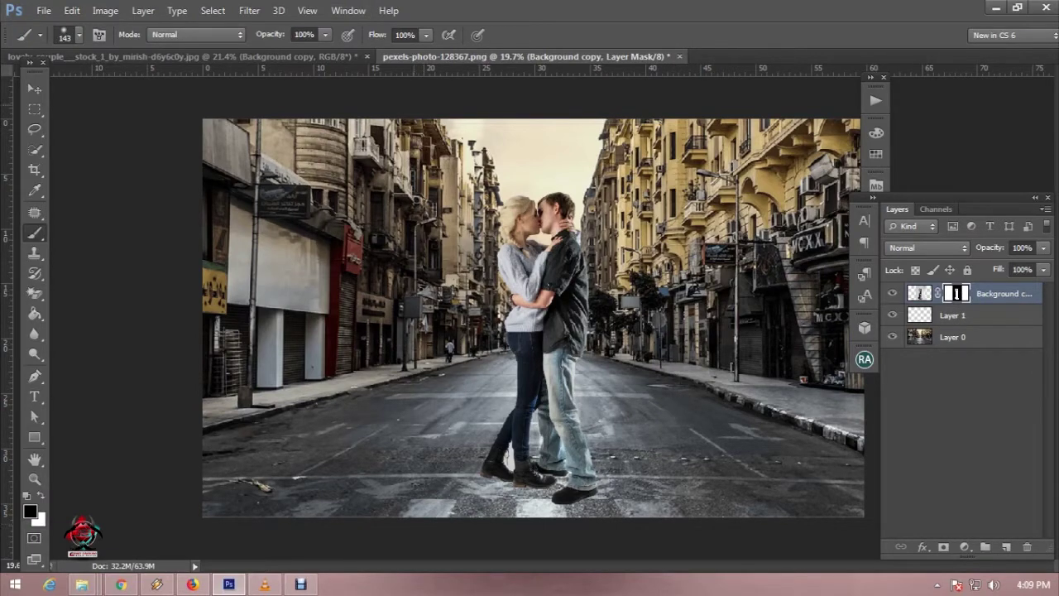
Step: Brush soft shadows under the couple's shoes on Layer 1 at 56% opacity
{"action": "left_click", "coordinate": [952, 315]}
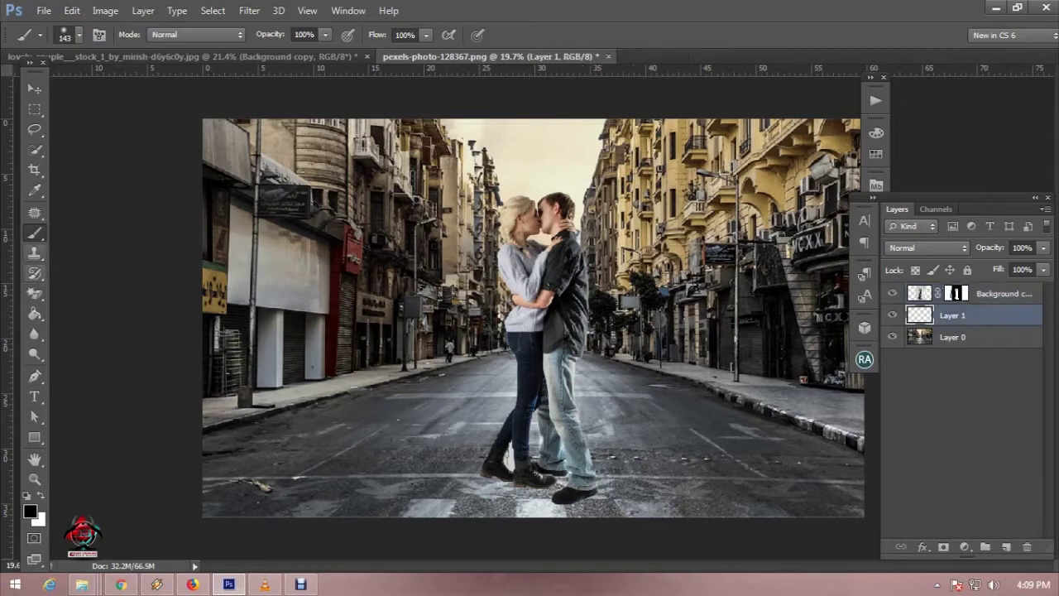
{"action": "key", "text": "3"}
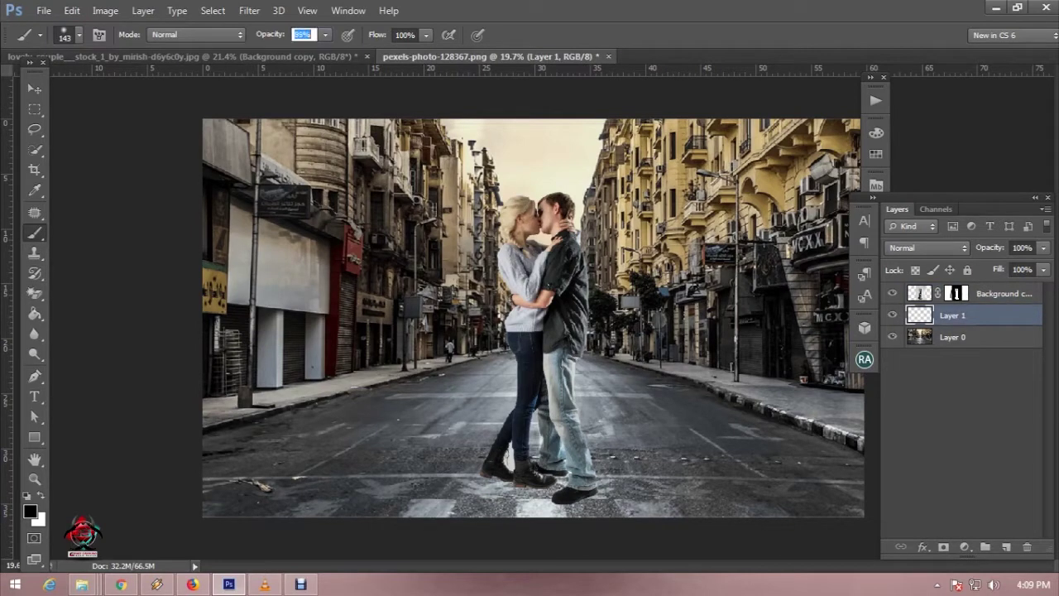
{"action": "key", "text": "5"}
{"action": "key", "text": "6"}
{"action": "left_click", "coordinate": [496, 483]}
{"action": "left_click", "coordinate": [503, 482]}
{"action": "left_click", "coordinate": [484, 478]}
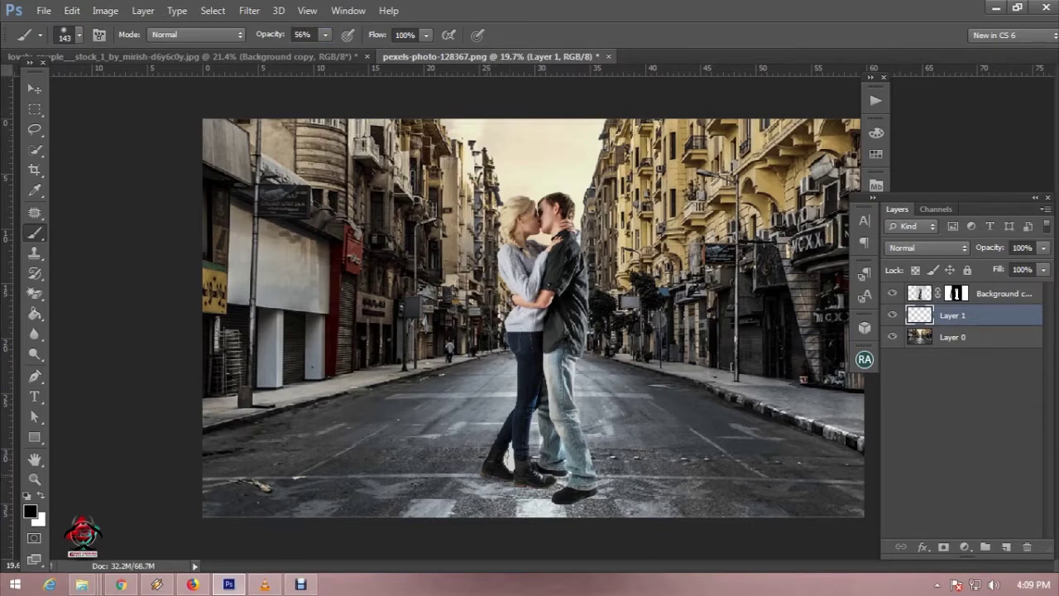
{"action": "left_click", "coordinate": [551, 486]}
{"action": "left_click_drag", "start_coordinate": [586, 500], "coordinate": [553, 502]}
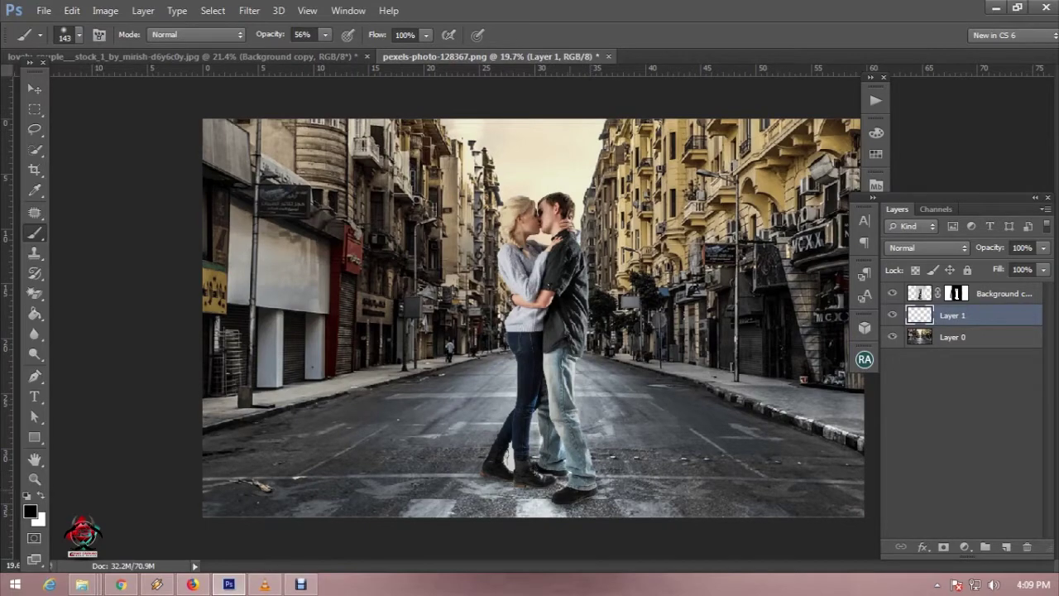
Step: Add a new empty Layer 2 above the couple layer
{"action": "scroll", "coordinate": [533, 318], "scroll_direction": "down", "scroll_amount": 2}
{"action": "scroll", "coordinate": [534, 318], "scroll_direction": "up", "scroll_amount": 1}
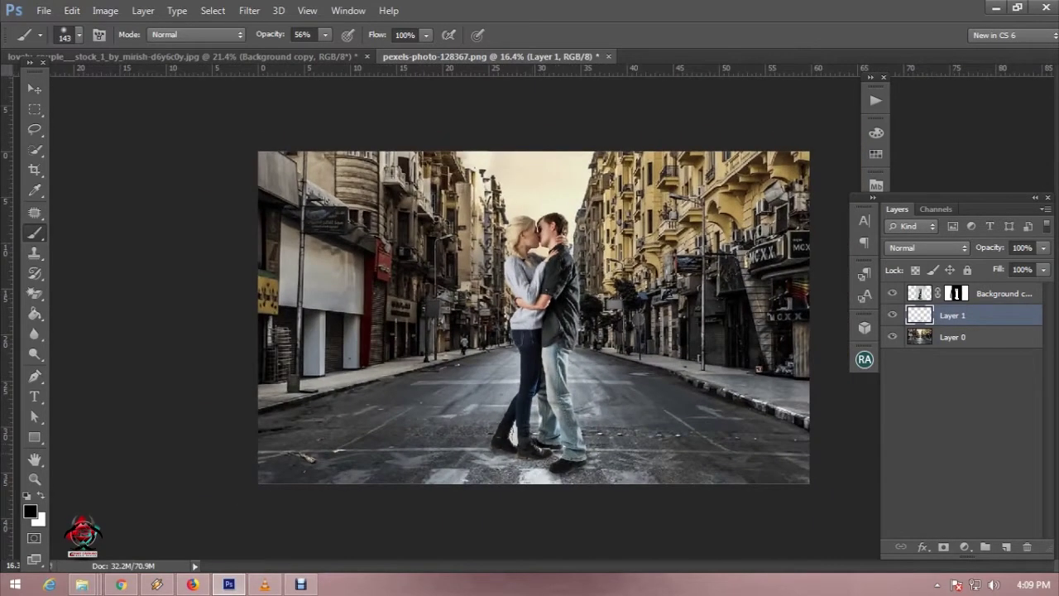
{"action": "scroll", "coordinate": [728, 355], "scroll_direction": "up", "scroll_amount": 1}
{"action": "scroll", "coordinate": [728, 355], "scroll_direction": "up", "scroll_amount": 1}
{"action": "scroll", "coordinate": [728, 355], "scroll_direction": "up", "scroll_amount": 1}
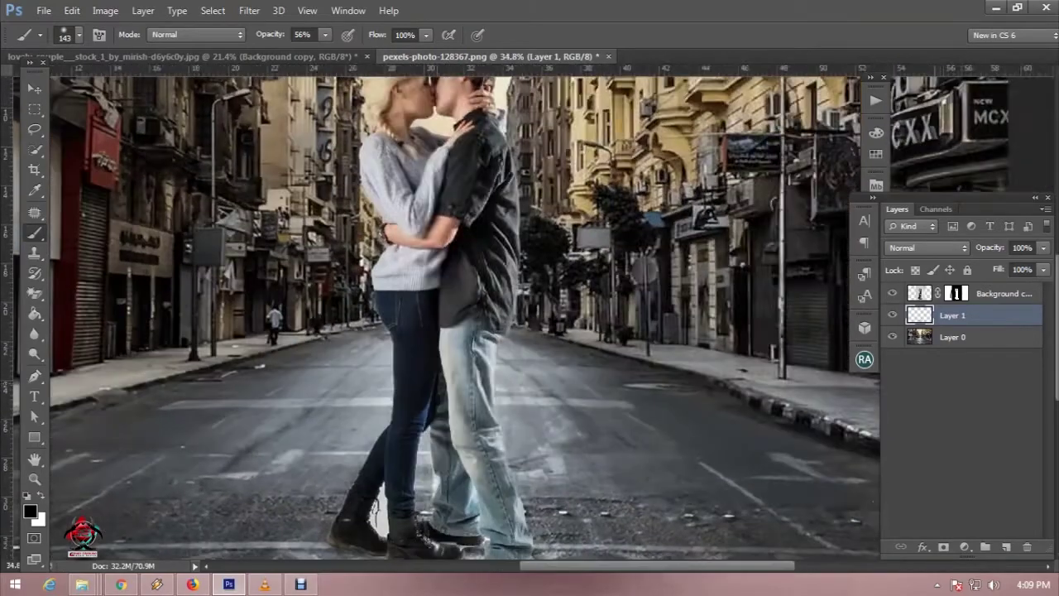
{"action": "scroll", "coordinate": [727, 355], "scroll_direction": "up", "scroll_amount": 1}
{"action": "scroll", "coordinate": [443, 313], "scroll_direction": "down", "scroll_amount": 1}
{"action": "left_click", "coordinate": [992, 293]}
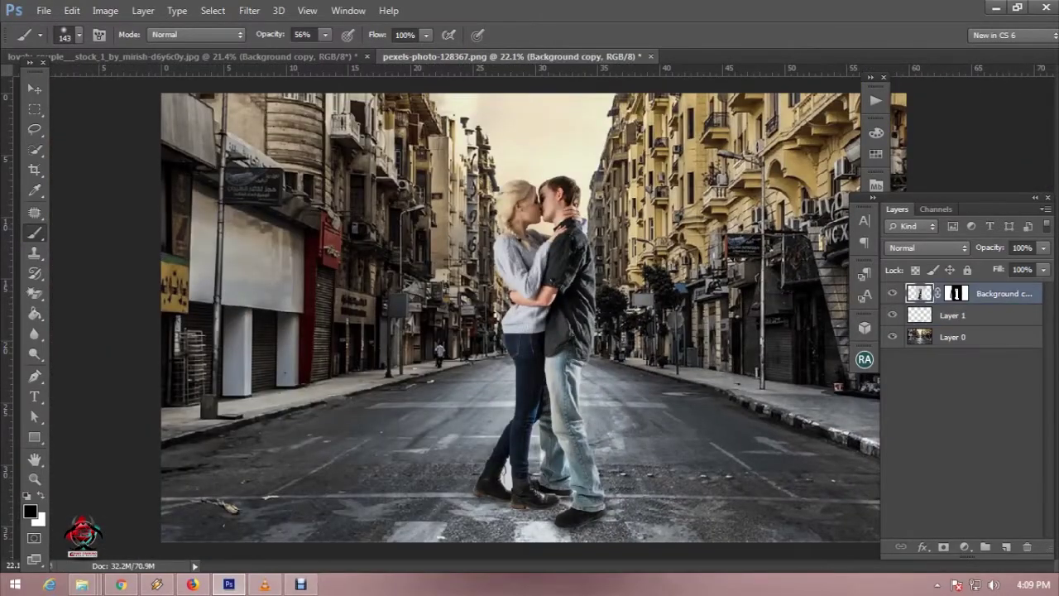
{"action": "left_click", "coordinate": [1006, 547]}
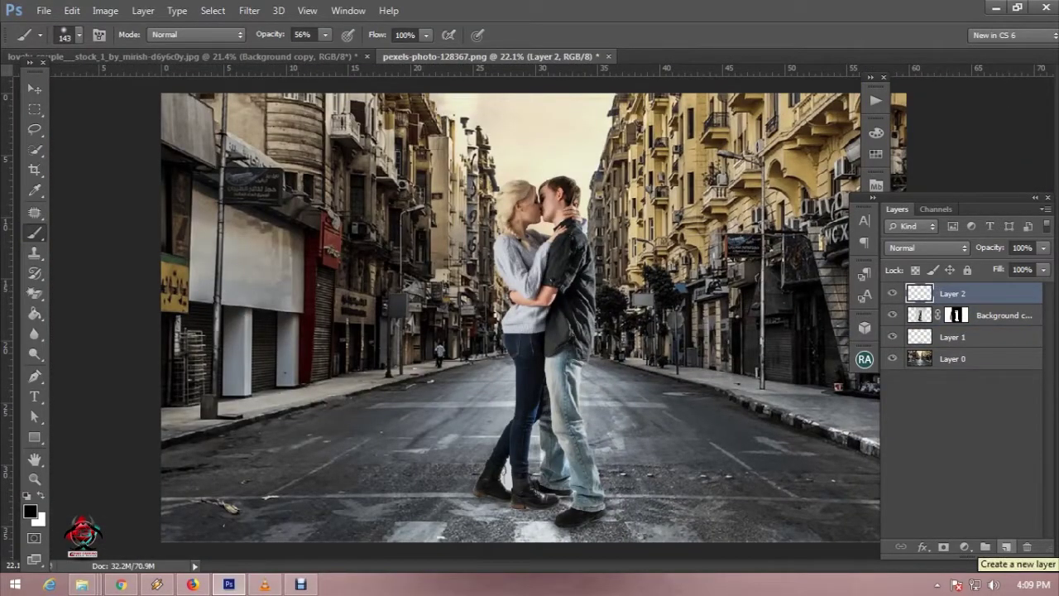
Step: Fill Layer 2 with 50% gray, set it to Overlay and clip it to the couple
{"action": "key", "text": "shift+F5"}
{"action": "key", "text": "Return"}
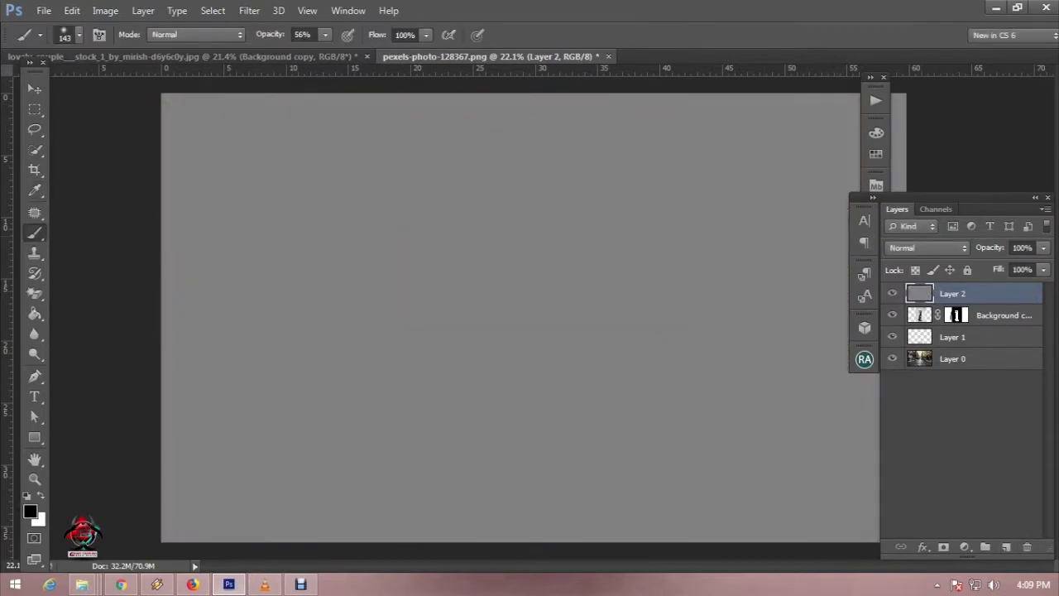
{"action": "left_click", "coordinate": [927, 247]}
{"action": "left_click", "coordinate": [918, 195]}
{"action": "right_click", "coordinate": [993, 293]}
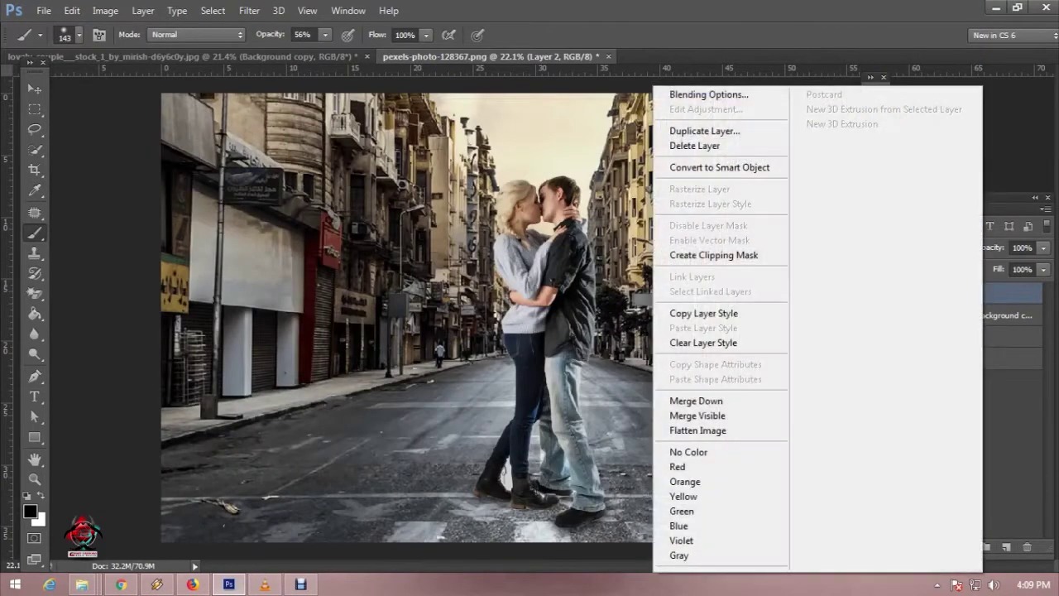
{"action": "left_click", "coordinate": [721, 253]}
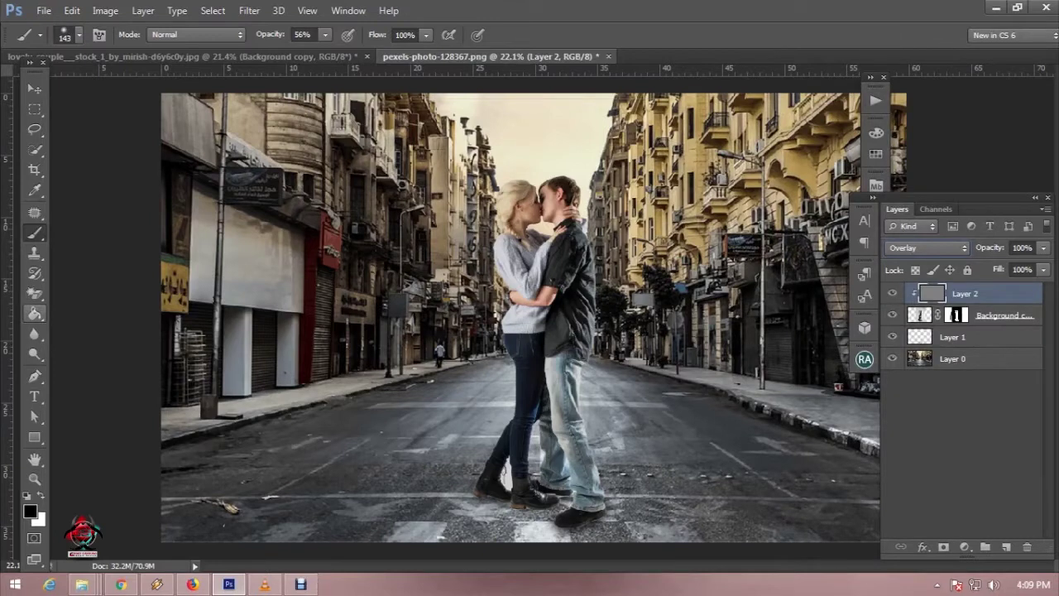
Step: Lighten the man's lower jeans with a 116 px Dodge brush
{"action": "left_click", "coordinate": [35, 353]}
{"action": "right_click", "coordinate": [632, 189]}
{"action": "type", "text": "116"}
{"action": "key", "text": "Return"}
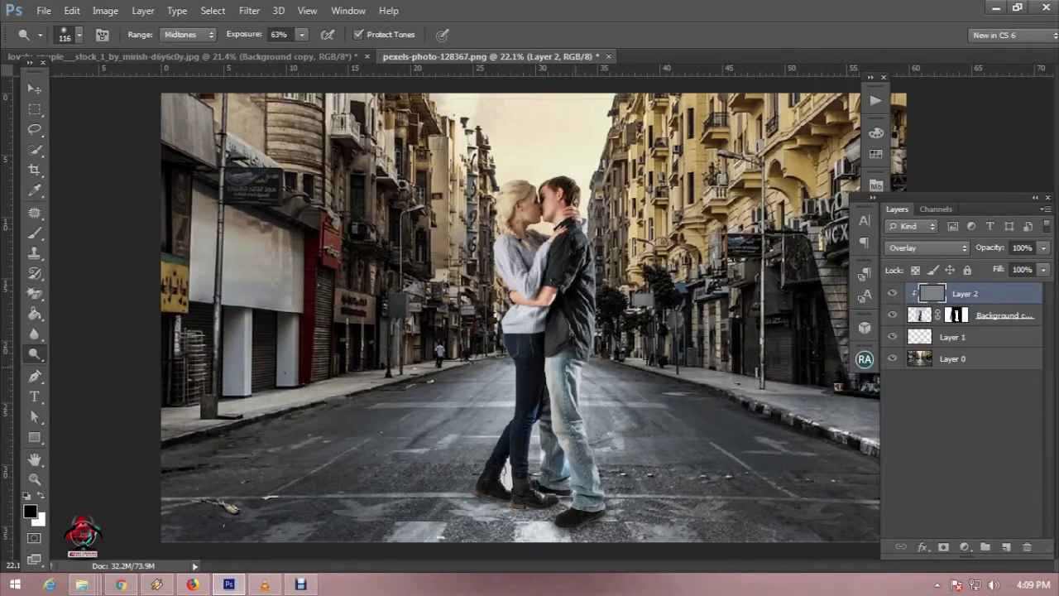
{"action": "left_click_drag", "start_coordinate": [587, 439], "coordinate": [595, 497]}
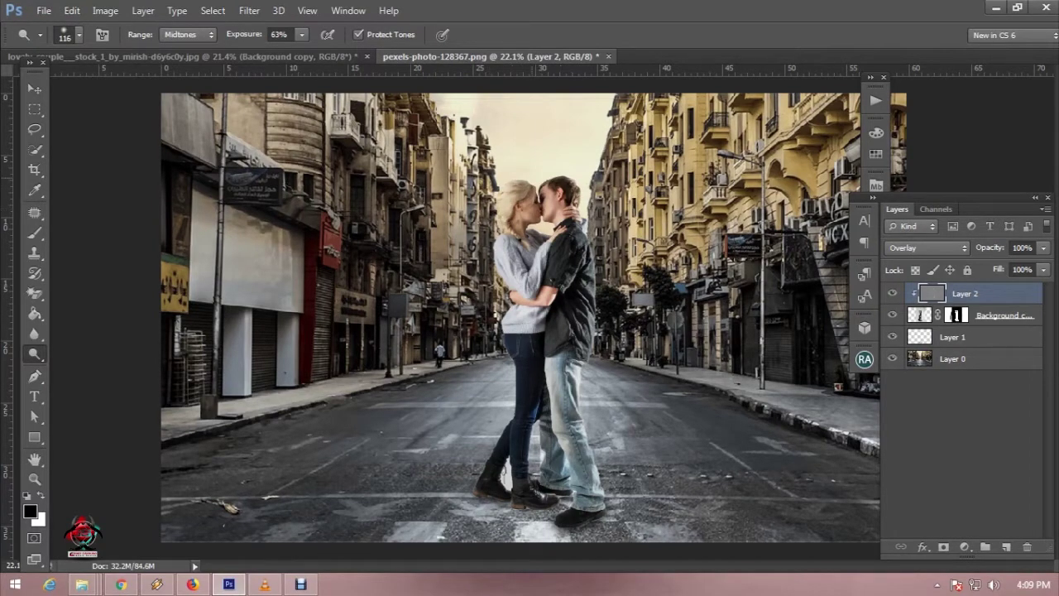
Step: Reduce the Dodge brush to 74 px and select the Background copy couple layer
{"action": "scroll", "coordinate": [532, 219], "scroll_direction": "up", "scroll_amount": 2}
{"action": "right_click", "coordinate": [630, 173]}
{"action": "type", "text": "74"}
{"action": "key", "text": "Return"}
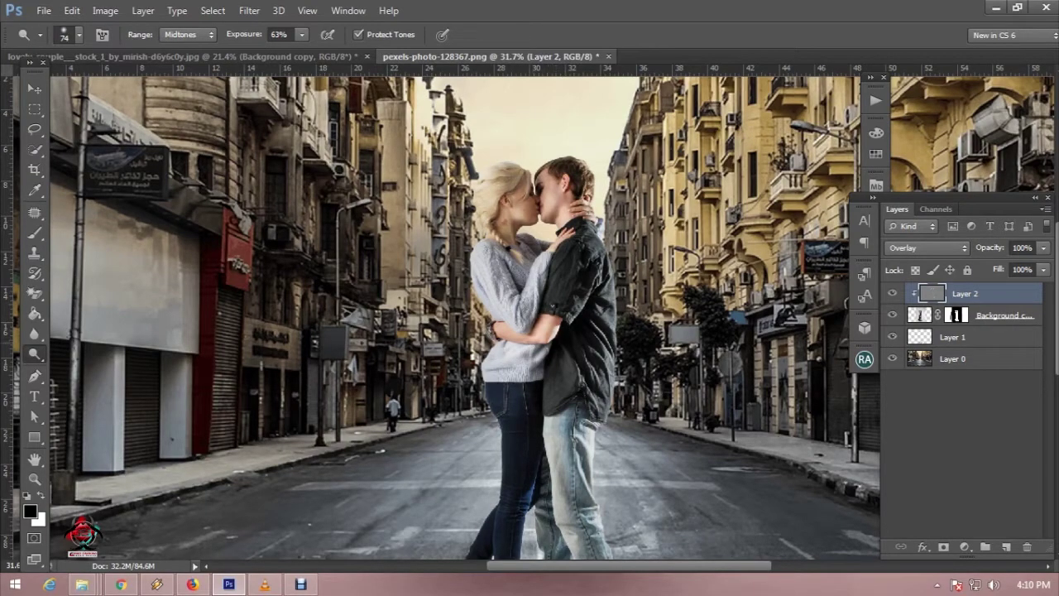
{"action": "scroll", "coordinate": [543, 331], "scroll_direction": "down", "scroll_amount": 2}
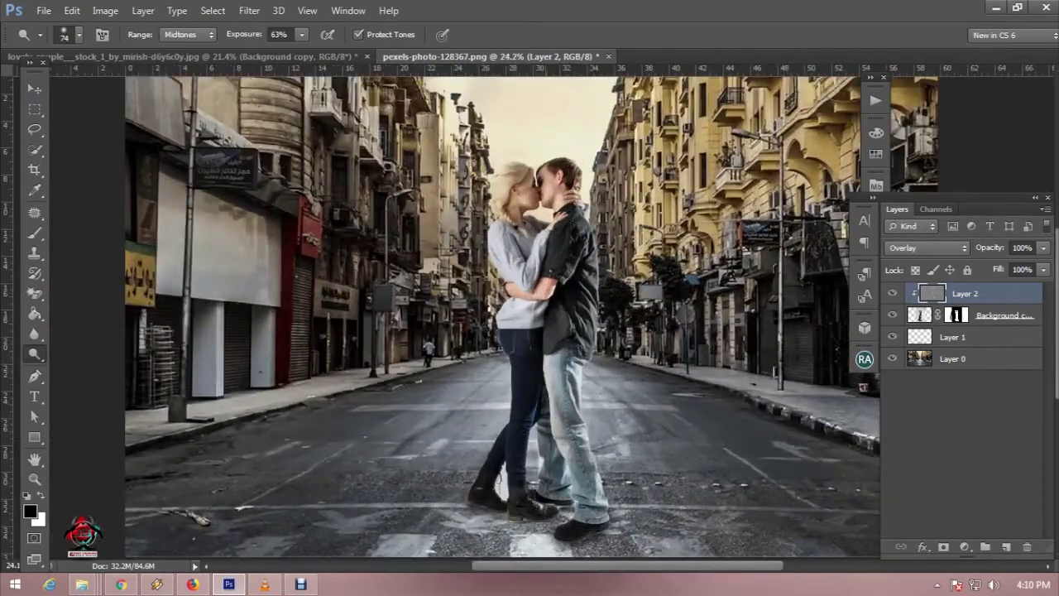
{"action": "scroll", "coordinate": [500, 517], "scroll_direction": "up", "scroll_amount": 2}
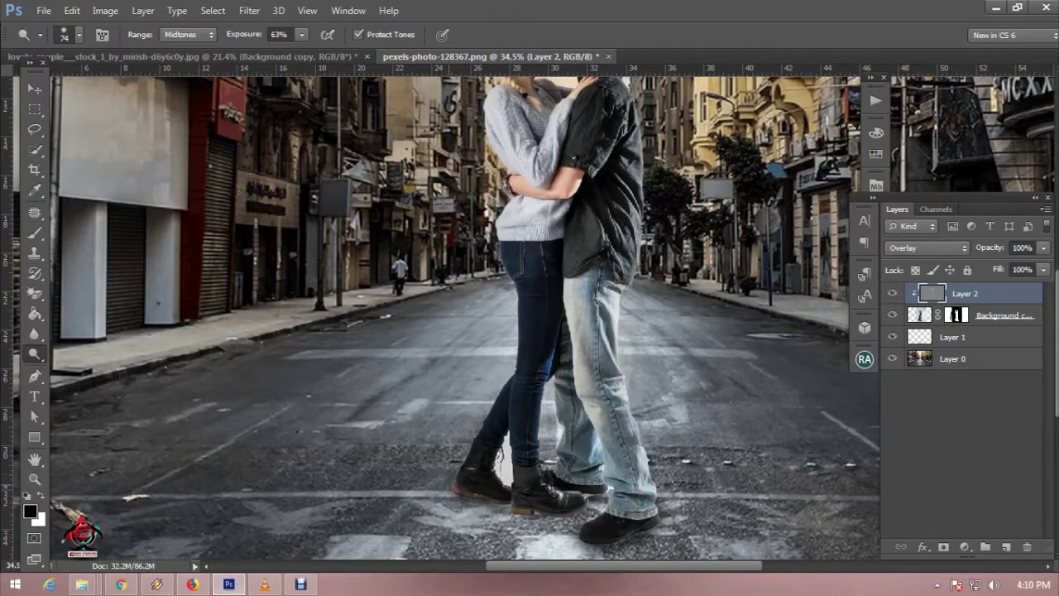
{"action": "scroll", "coordinate": [552, 442], "scroll_direction": "up", "scroll_amount": 2}
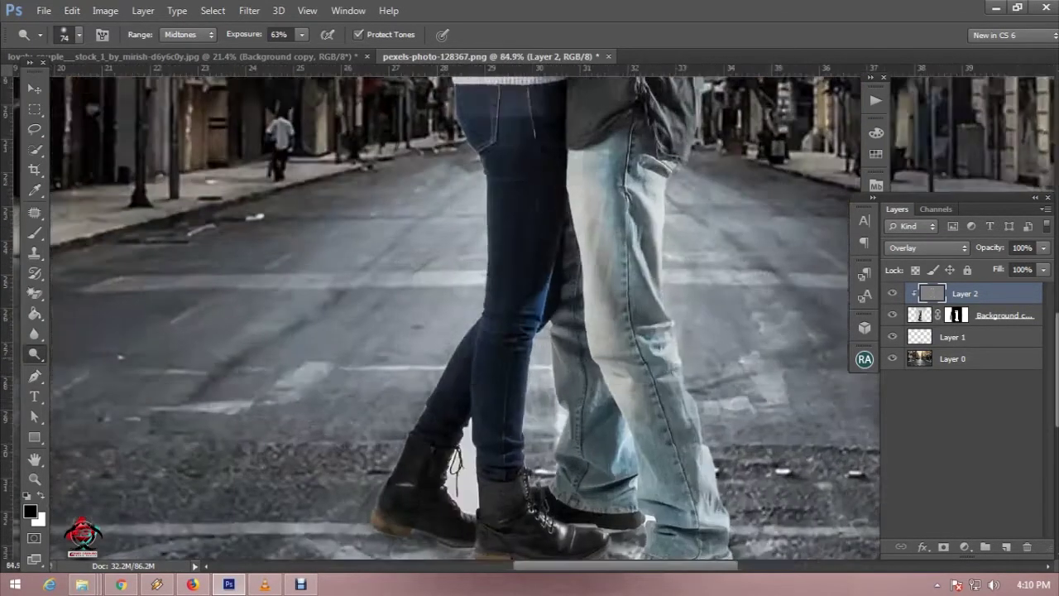
{"action": "scroll", "coordinate": [552, 442], "scroll_direction": "up", "scroll_amount": 2}
{"action": "scroll", "coordinate": [551, 443], "scroll_direction": "up", "scroll_amount": 2}
{"action": "scroll", "coordinate": [552, 443], "scroll_direction": "up", "scroll_amount": 2}
{"action": "scroll", "coordinate": [551, 443], "scroll_direction": "down", "scroll_amount": 2}
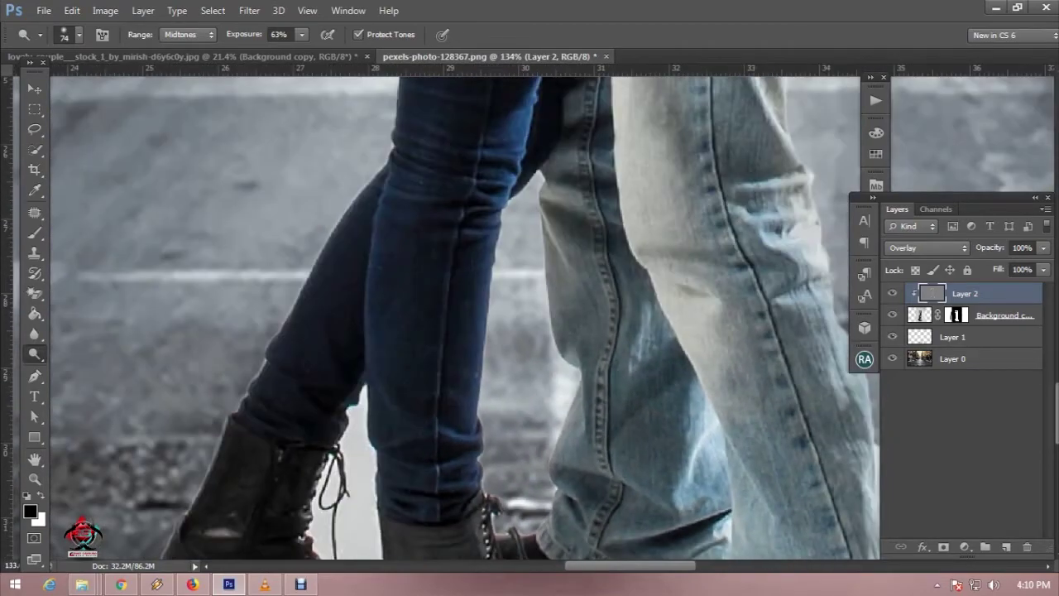
{"action": "scroll", "coordinate": [552, 443], "scroll_direction": "down", "scroll_amount": 3}
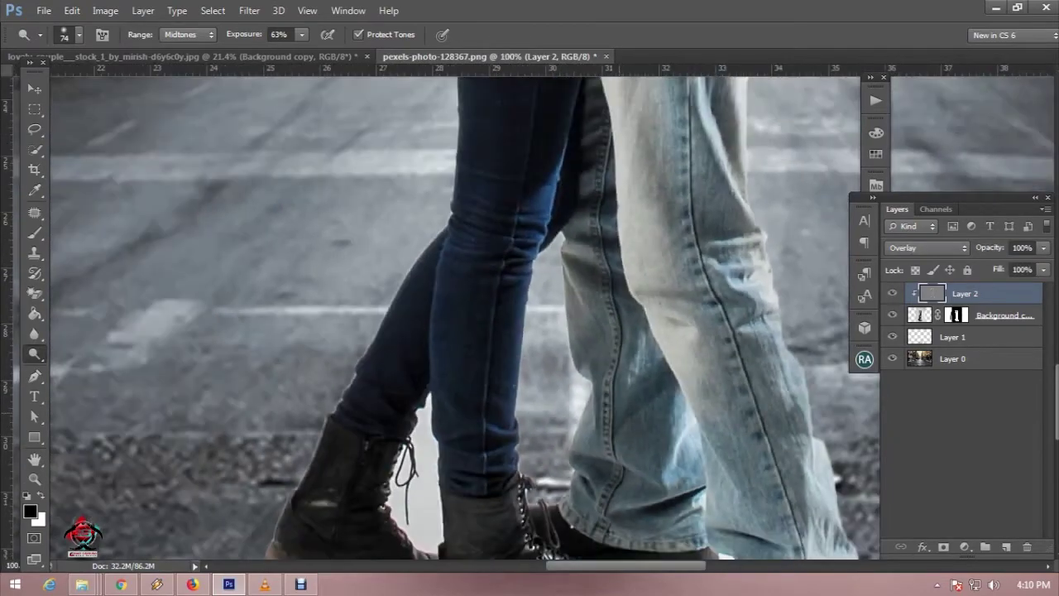
{"action": "scroll", "coordinate": [552, 443], "scroll_direction": "up", "scroll_amount": 3}
{"action": "left_click", "coordinate": [919, 315]}
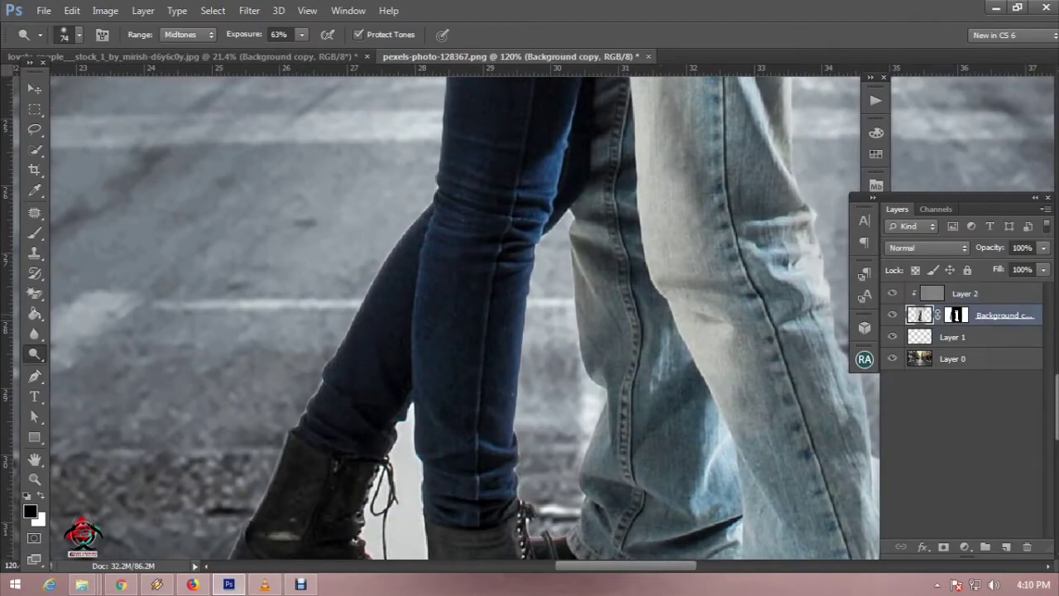
Step: Magic-erase the white patches between the legs and beside the boot laces
{"action": "key", "text": "shift+e"}
{"action": "left_click", "coordinate": [410, 414]}
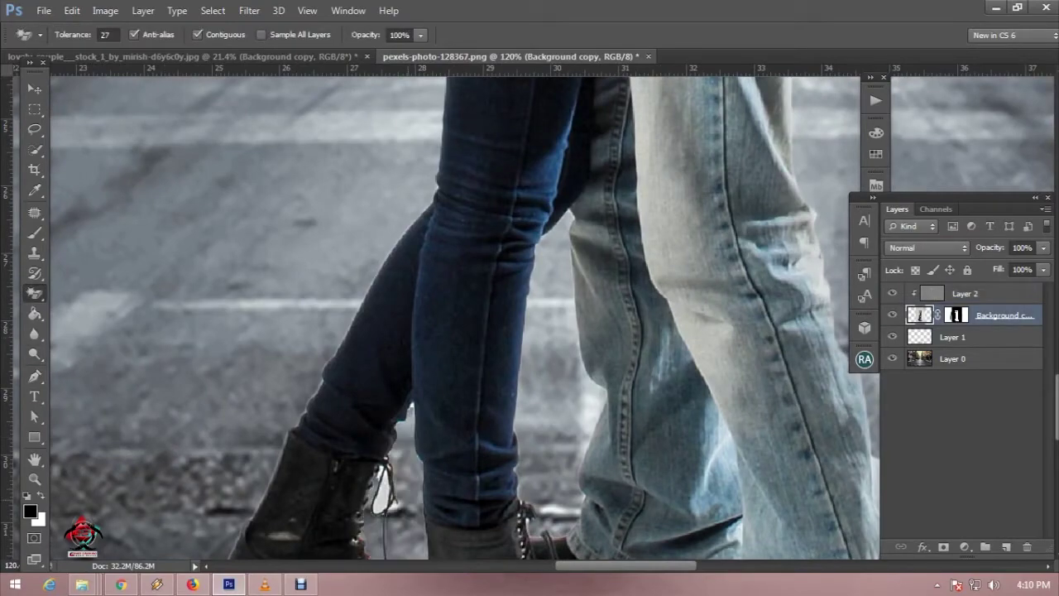
{"action": "scroll", "coordinate": [381, 505], "scroll_direction": "up", "scroll_amount": 2}
{"action": "scroll", "coordinate": [381, 504], "scroll_direction": "up", "scroll_amount": 2}
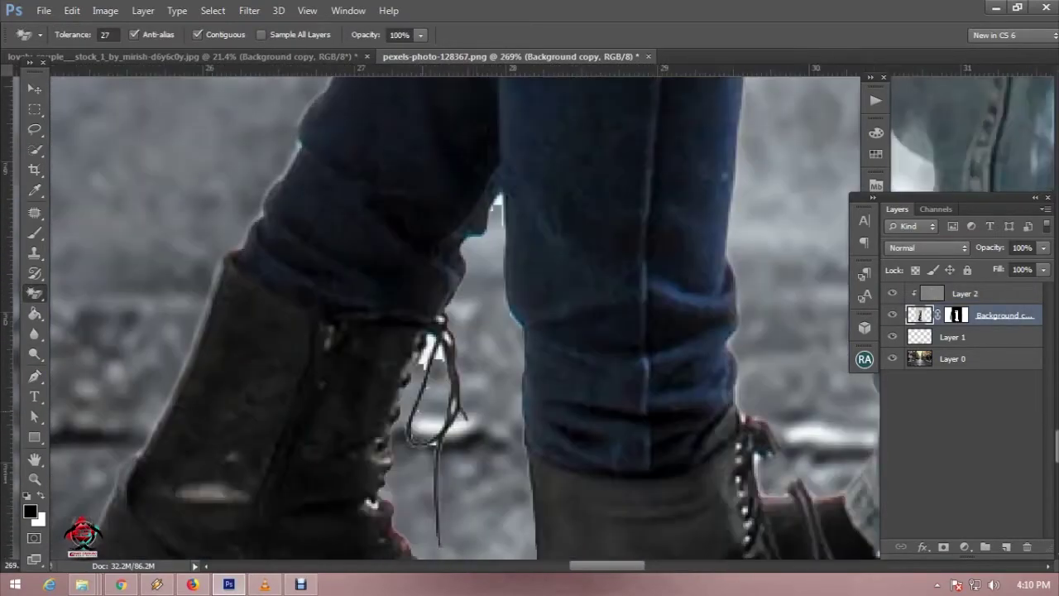
{"action": "scroll", "coordinate": [381, 505], "scroll_direction": "up", "scroll_amount": 2}
{"action": "left_click", "coordinate": [430, 314]}
{"action": "left_click", "coordinate": [456, 318]}
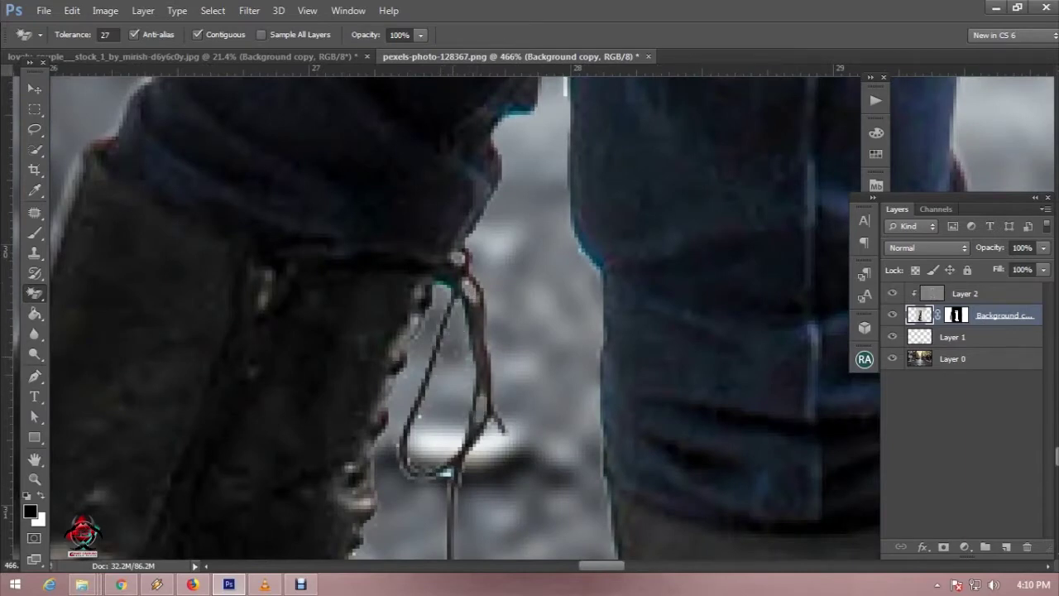
{"action": "scroll", "coordinate": [455, 409], "scroll_direction": "down", "scroll_amount": 2}
{"action": "scroll", "coordinate": [455, 410], "scroll_direction": "down", "scroll_amount": 2}
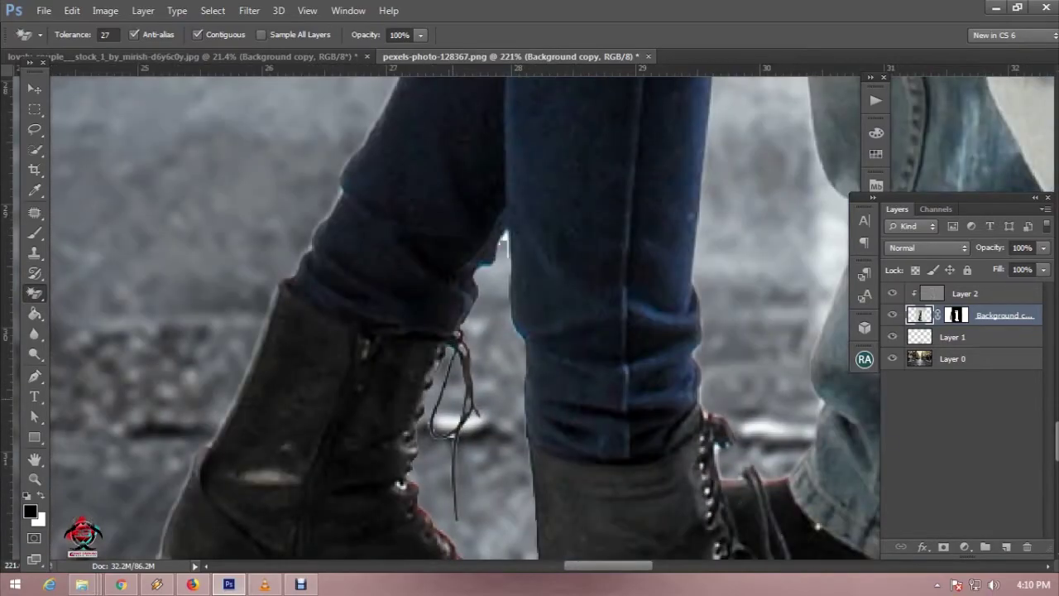
{"action": "scroll", "coordinate": [455, 410], "scroll_direction": "down", "scroll_amount": 2}
{"action": "scroll", "coordinate": [455, 409], "scroll_direction": "down", "scroll_amount": 2}
{"action": "scroll", "coordinate": [454, 331], "scroll_direction": "down", "scroll_amount": 2}
{"action": "scroll", "coordinate": [455, 331], "scroll_direction": "down", "scroll_amount": 1}
{"action": "scroll", "coordinate": [455, 331], "scroll_direction": "down", "scroll_amount": 1}
{"action": "scroll", "coordinate": [455, 331], "scroll_direction": "up", "scroll_amount": 1}
{"action": "scroll", "coordinate": [530, 442], "scroll_direction": "up", "scroll_amount": 2}
{"action": "scroll", "coordinate": [529, 443], "scroll_direction": "up", "scroll_amount": 1}
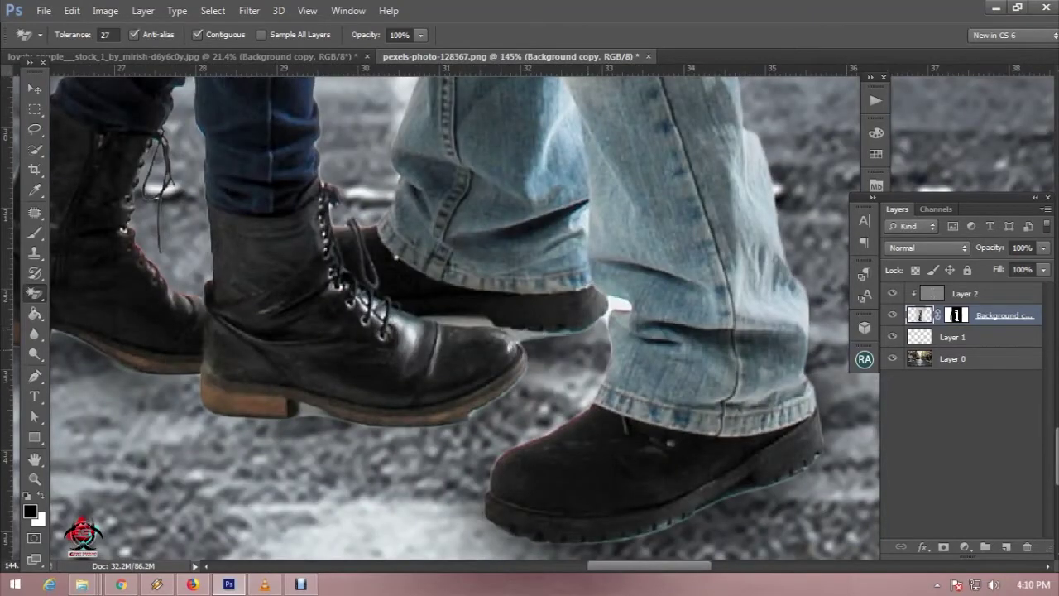
Step: Paint black on the couple layer's mask with a 7 px soft brush under the boot sole
{"action": "left_click", "coordinate": [956, 314]}
{"action": "key", "text": "b"}
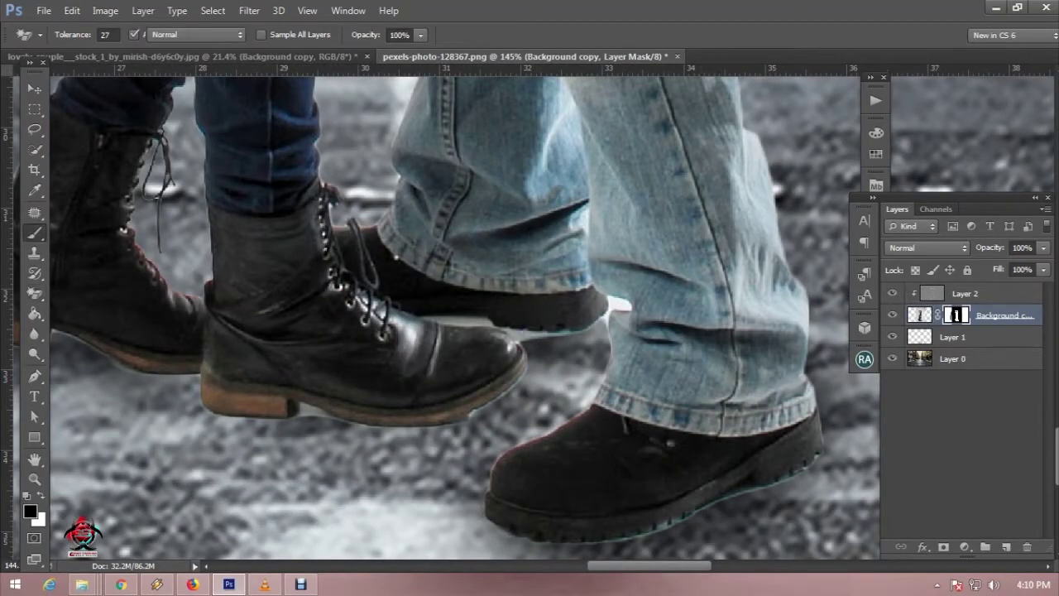
{"action": "right_click", "coordinate": [612, 186]}
{"action": "left_click", "coordinate": [755, 204]}
{"action": "type", "text": "37"}
{"action": "key", "text": "Tab"}
{"action": "type", "text": "7"}
{"action": "key", "text": "shift+Tab"}
{"action": "type", "text": "8"}
{"action": "key", "text": "Return"}
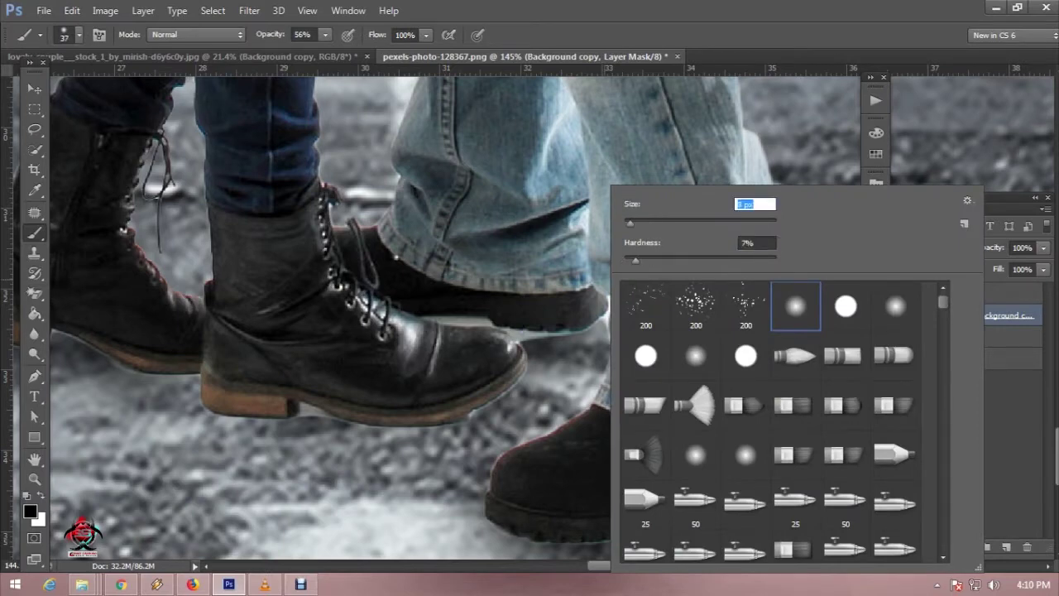
{"action": "key", "text": "Return"}
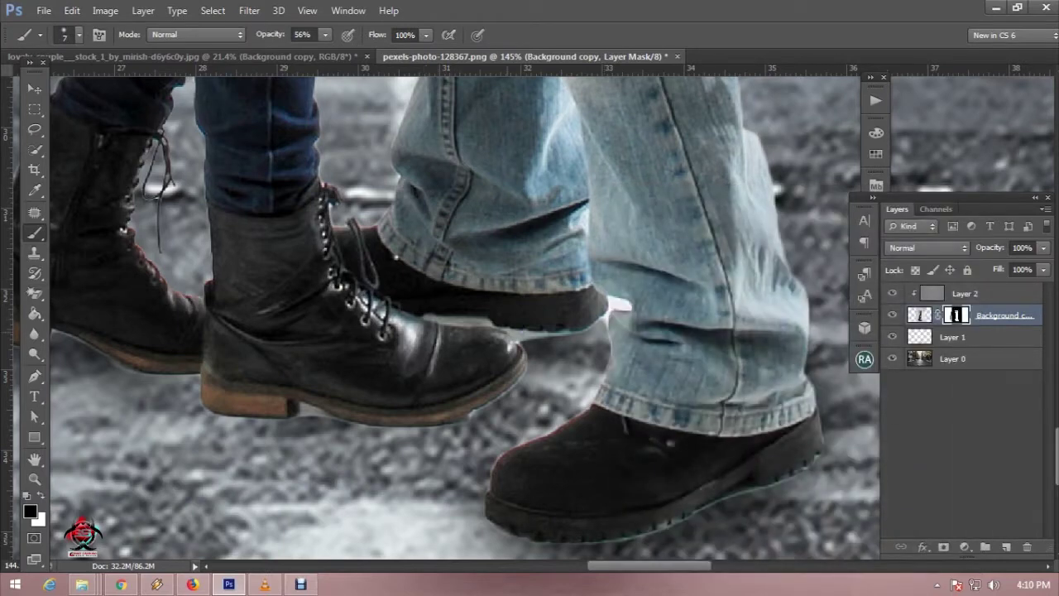
{"action": "left_click_drag", "start_coordinate": [518, 336], "coordinate": [555, 335]}
{"action": "left_click_drag", "start_coordinate": [520, 334], "coordinate": [542, 333]}
Step: Mask the halo at the boot's left edge and along the sole with a 21 px, 100% brush
{"action": "scroll", "coordinate": [654, 464], "scroll_direction": "up", "scroll_amount": 1}
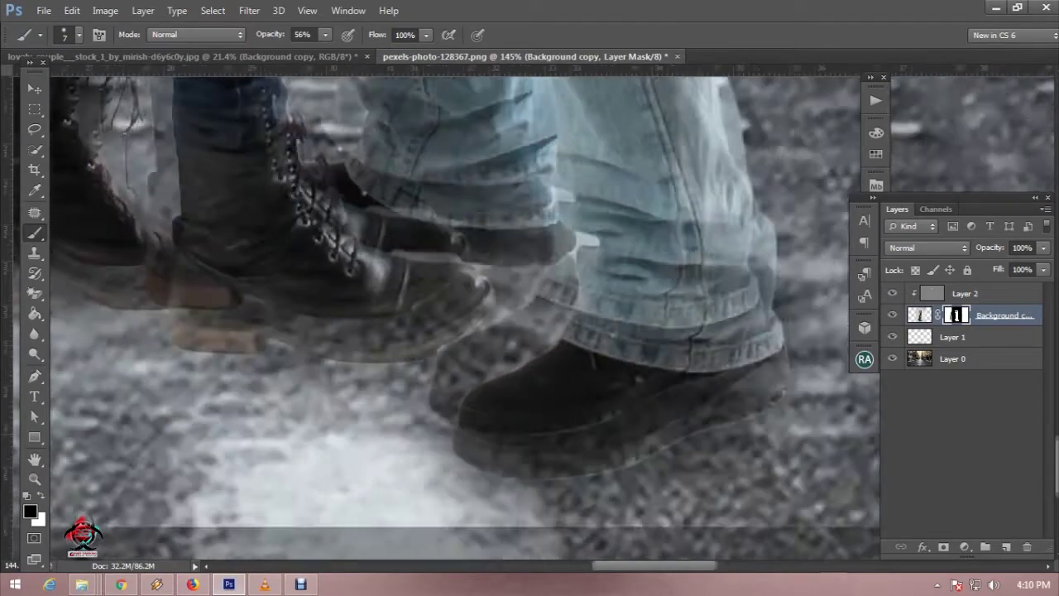
{"action": "scroll", "coordinate": [653, 463], "scroll_direction": "up", "scroll_amount": 1}
{"action": "scroll", "coordinate": [654, 463], "scroll_direction": "up", "scroll_amount": 1}
{"action": "scroll", "coordinate": [654, 463], "scroll_direction": "up", "scroll_amount": 1}
{"action": "scroll", "coordinate": [601, 389], "scroll_direction": "down", "scroll_amount": 1}
{"action": "right_click", "coordinate": [674, 188]}
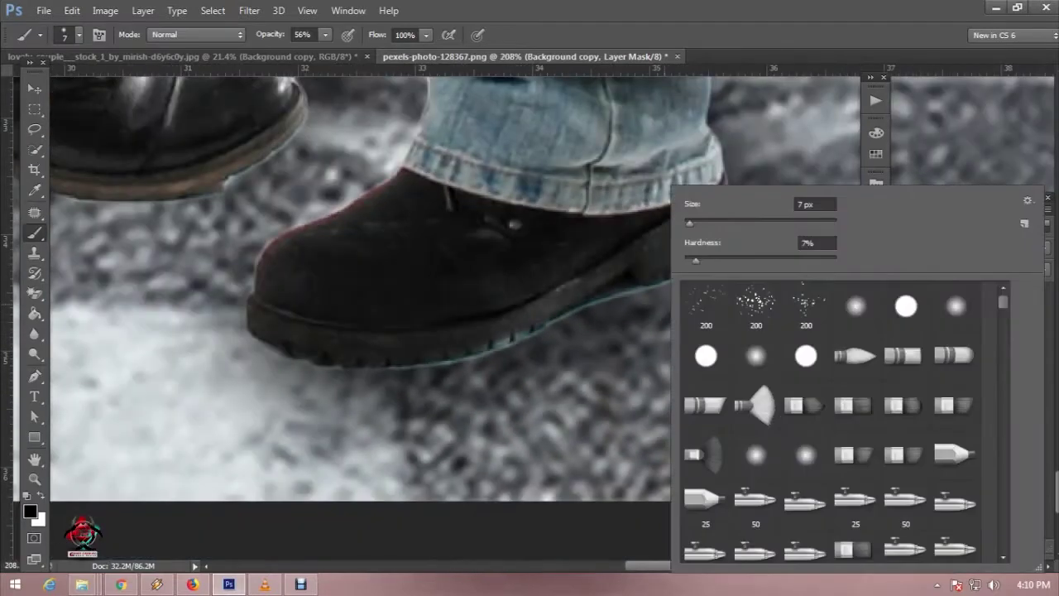
{"action": "left_click_drag", "start_coordinate": [689, 223], "coordinate": [699, 222]}
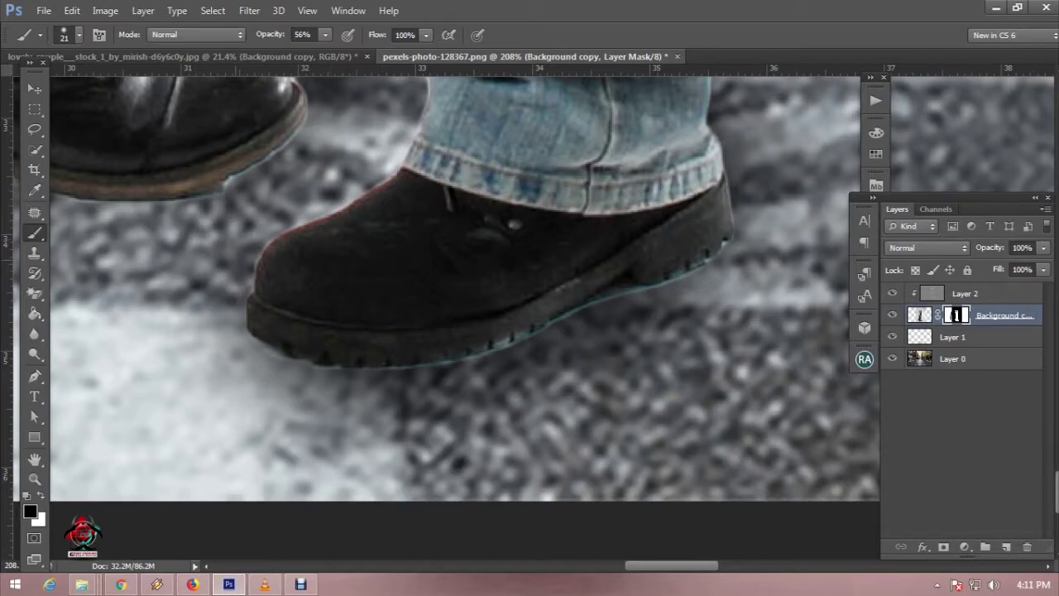
{"action": "left_click", "coordinate": [269, 252]}
{"action": "key", "text": "0"}
{"action": "right_click", "coordinate": [413, 152]}
{"action": "double_click", "coordinate": [561, 212]}
{"action": "key", "text": "Return"}
{"action": "right_click", "coordinate": [420, 184]}
{"action": "double_click", "coordinate": [566, 242]}
{"action": "key", "text": "Return"}
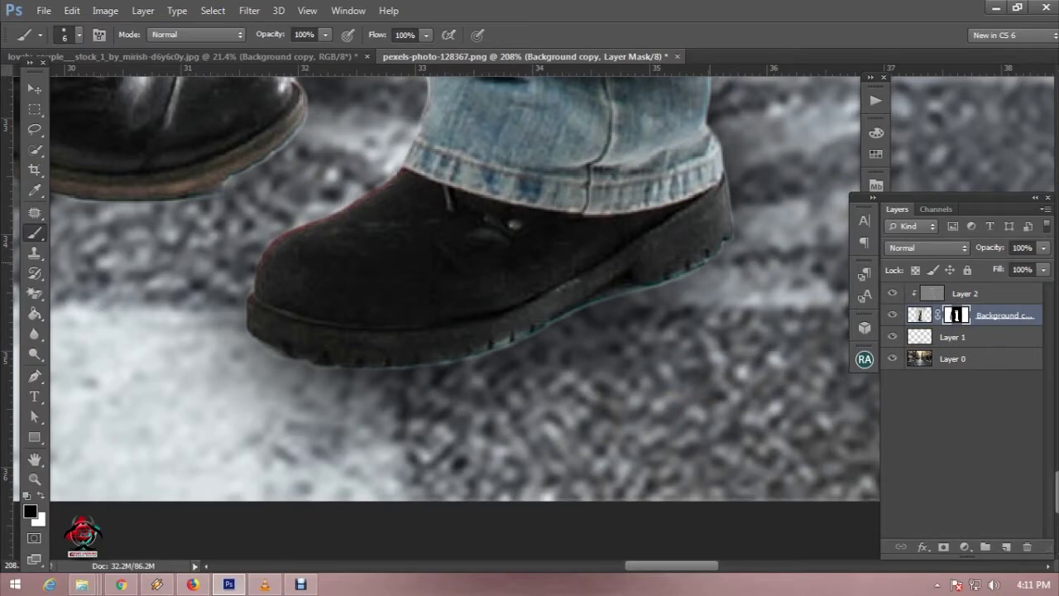
{"action": "left_click_drag", "start_coordinate": [670, 285], "coordinate": [565, 315]}
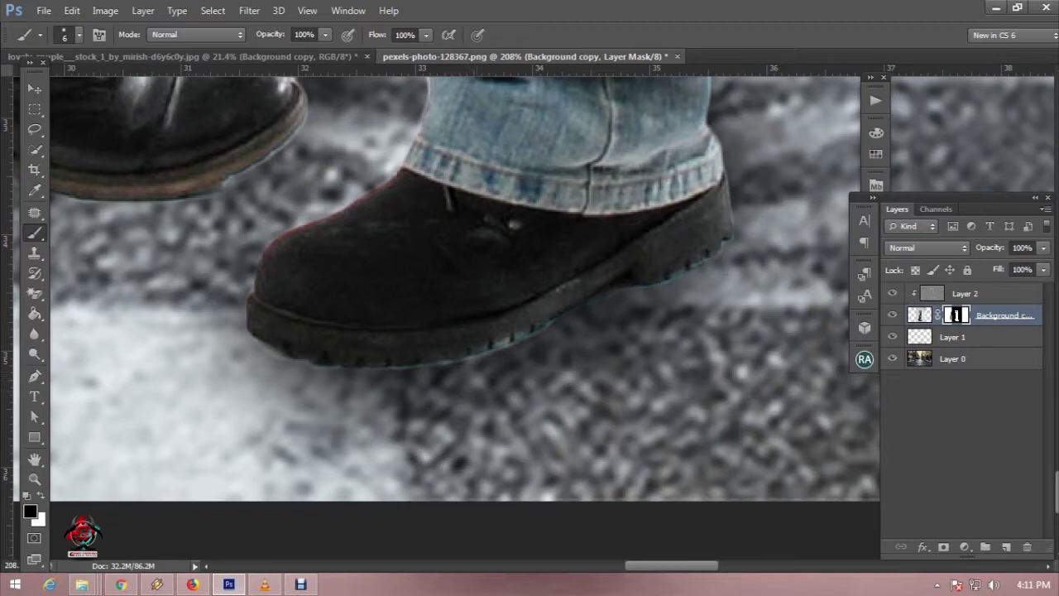
Step: Burn the boot sole's right edge on Layer 2 with a 47 px brush, Midtones, 35% exposure
{"action": "right_click", "coordinate": [538, 185]}
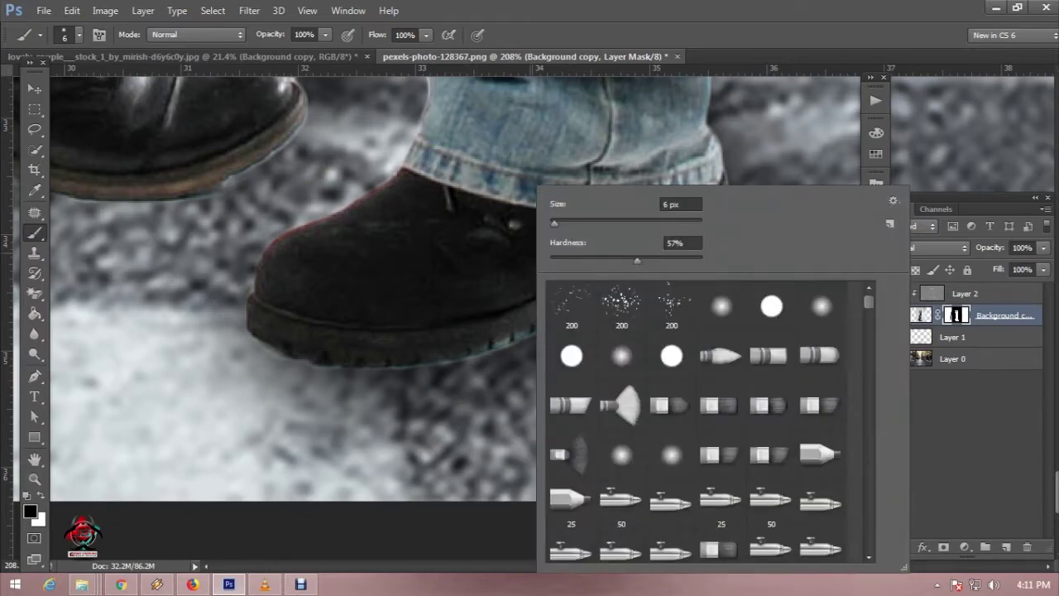
{"action": "left_click", "coordinate": [34, 354]}
{"action": "left_click", "coordinate": [82, 363]}
{"action": "right_click", "coordinate": [495, 186]}
{"action": "type", "text": "65"}
{"action": "key", "text": "Return"}
{"action": "left_click", "coordinate": [964, 293]}
{"action": "right_click", "coordinate": [524, 187]}
{"action": "type", "text": "47"}
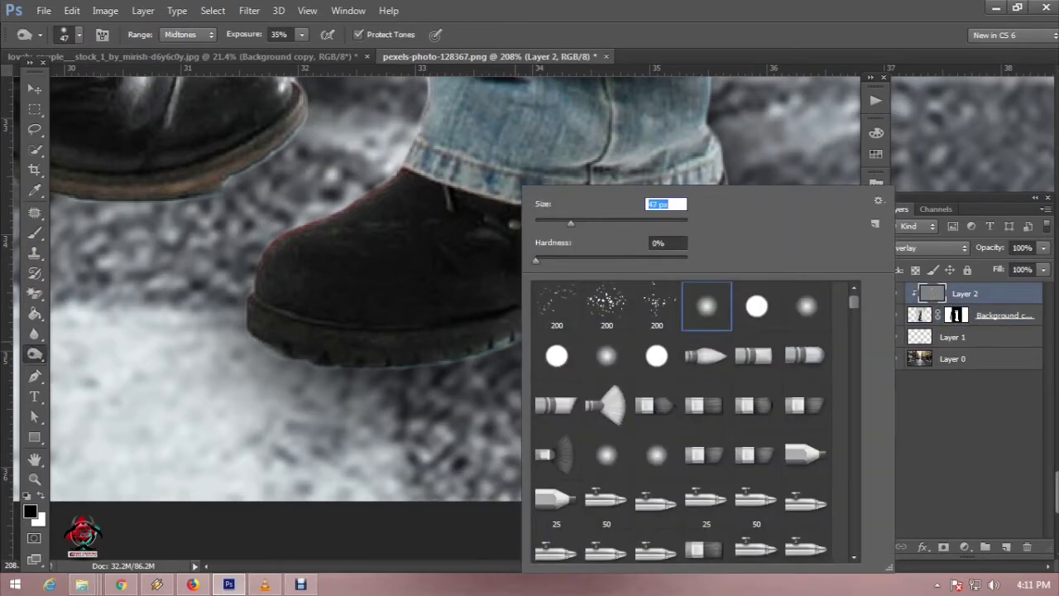
{"action": "key", "text": "Return"}
{"action": "left_click_drag", "start_coordinate": [695, 261], "coordinate": [678, 272]}
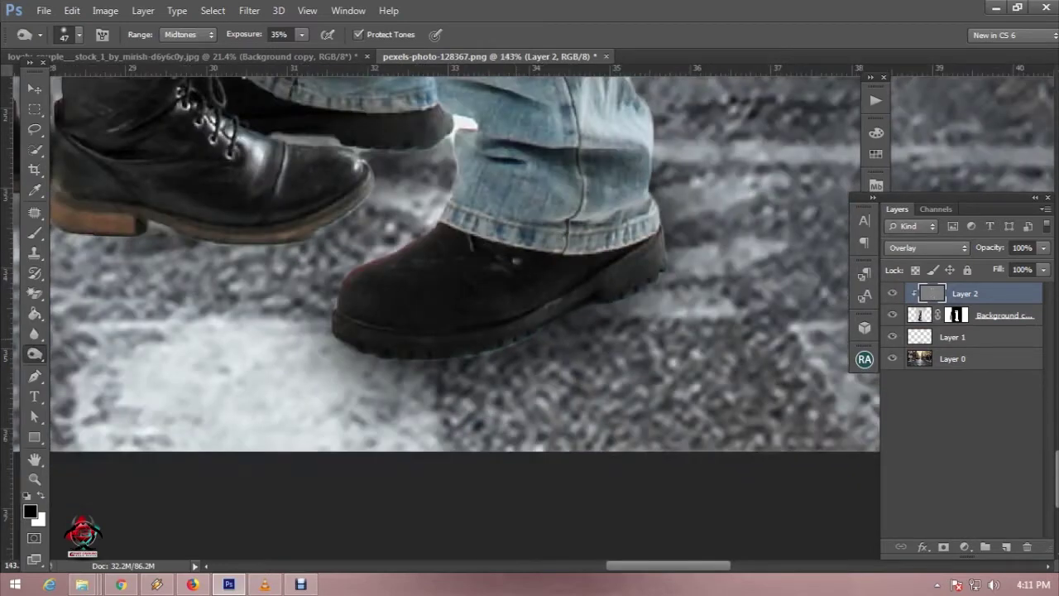
{"action": "scroll", "coordinate": [518, 330], "scroll_direction": "down", "scroll_amount": 2}
{"action": "left_click", "coordinate": [919, 314]}
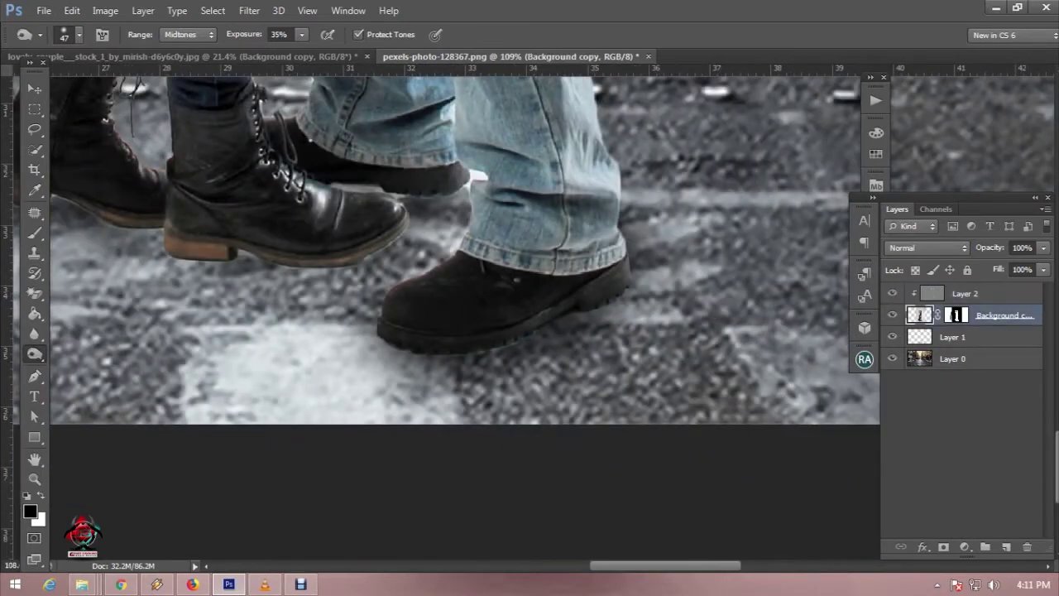
Step: Add a new Layer 3 clipped to the couple and paint a 30% dark shadow along the boot soles
{"action": "key", "text": "ctrl+shift+alt+n"}
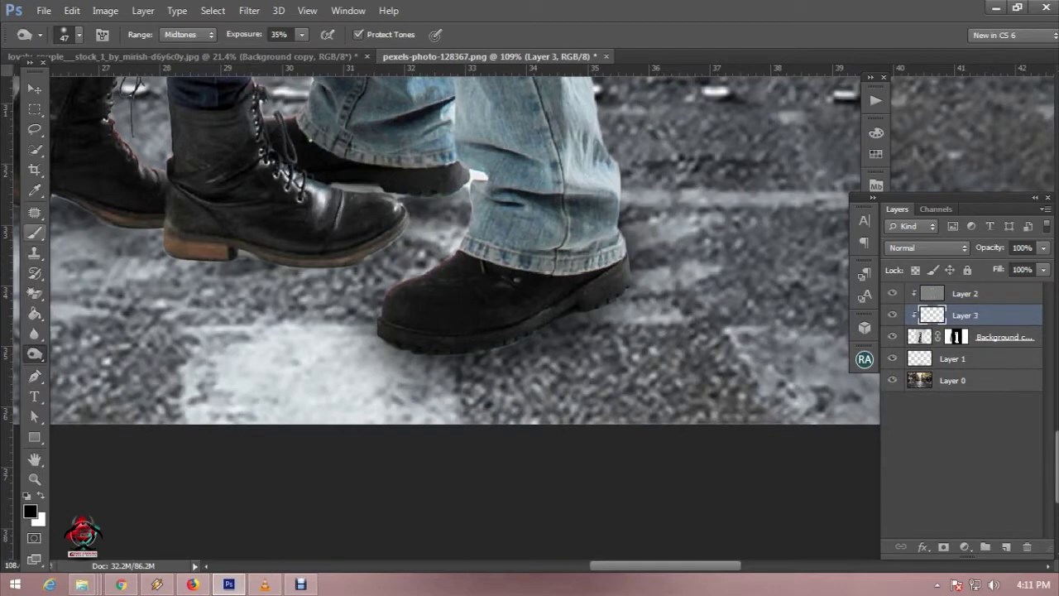
{"action": "left_click", "coordinate": [35, 231]}
{"action": "scroll", "coordinate": [463, 249], "scroll_direction": "left", "scroll_amount": 3}
{"action": "scroll", "coordinate": [463, 248], "scroll_direction": "down", "scroll_amount": 1}
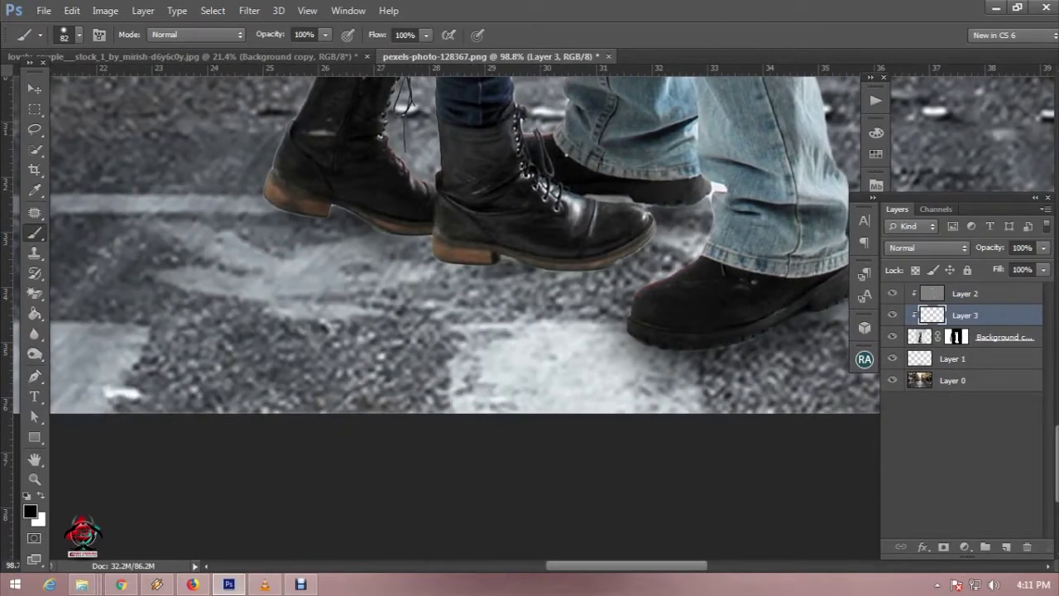
{"action": "key", "text": "3"}
{"action": "mouse_move", "coordinate": [322, 209]}
{"action": "left_mouse_down"}
{"action": "mouse_move", "coordinate": [463, 260]}
{"action": "mouse_move", "coordinate": [615, 263]}
{"action": "mouse_move", "coordinate": [653, 298]}
{"action": "left_mouse_up"}
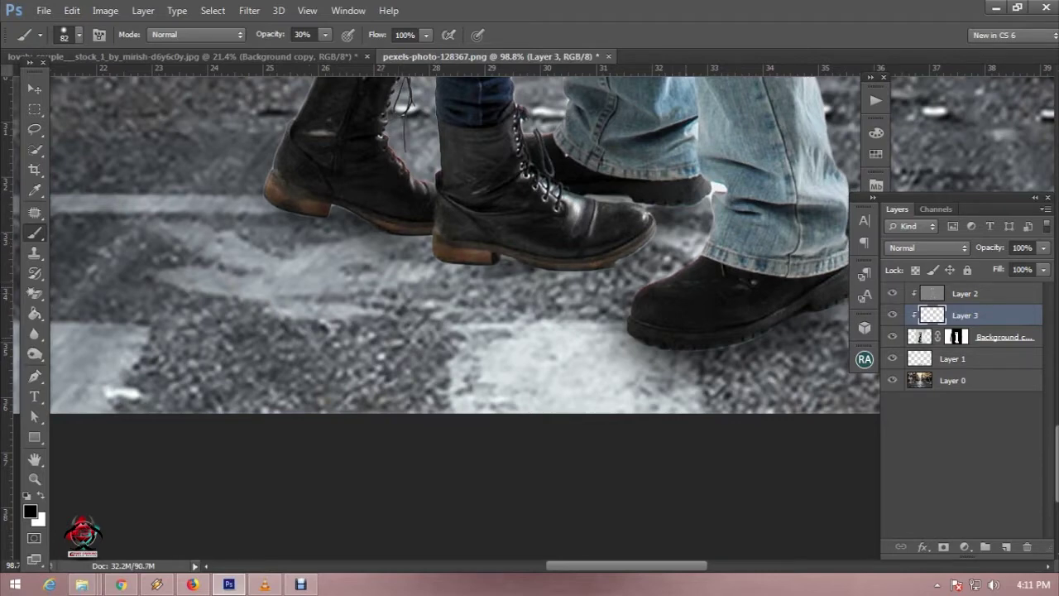
Step: Add small dark strokes around the boots and zoom out to check the result
{"action": "scroll", "coordinate": [645, 298], "scroll_direction": "down", "scroll_amount": 2, "text": "alt"}
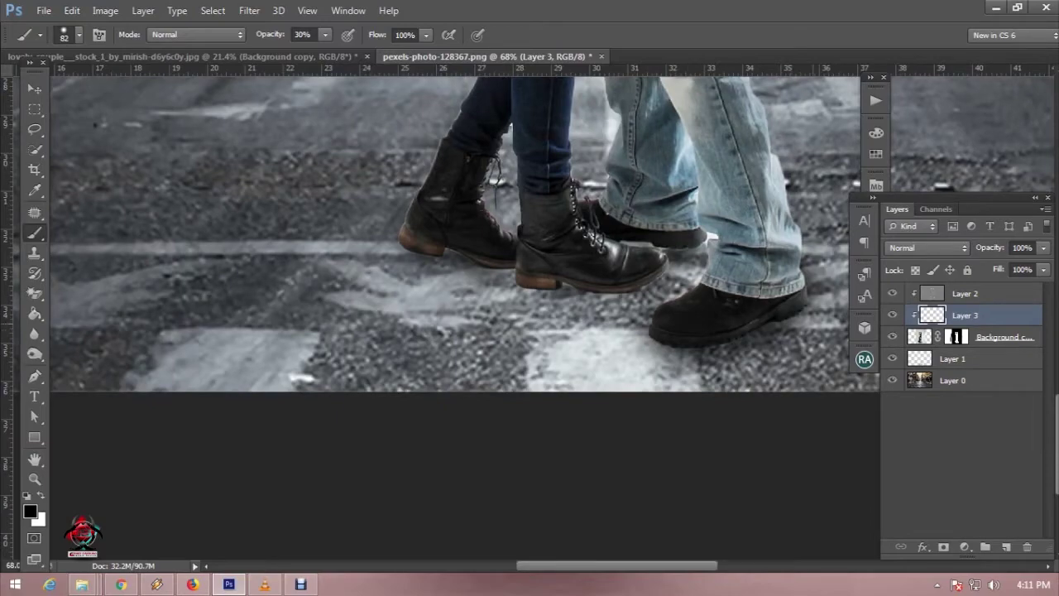
{"action": "mouse_move", "coordinate": [660, 263]}
{"action": "left_mouse_down"}
{"action": "mouse_move", "coordinate": [693, 246]}
{"action": "mouse_move", "coordinate": [714, 266]}
{"action": "left_mouse_up"}
{"action": "scroll", "coordinate": [649, 272], "scroll_direction": "down", "scroll_amount": 2, "text": "alt"}
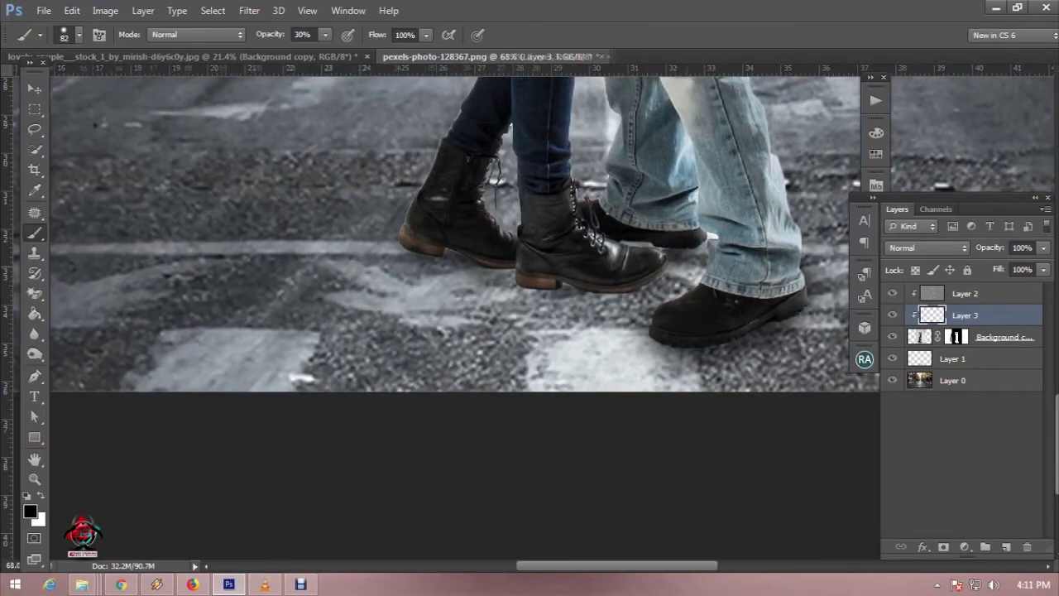
{"action": "scroll", "coordinate": [650, 273], "scroll_direction": "down", "scroll_amount": 1, "text": "alt"}
{"action": "scroll", "coordinate": [649, 273], "scroll_direction": "down", "scroll_amount": 1, "text": "alt"}
{"action": "scroll", "coordinate": [649, 273], "scroll_direction": "down", "scroll_amount": 2, "text": "alt"}
{"action": "scroll", "coordinate": [650, 273], "scroll_direction": "down", "scroll_amount": 1, "text": "alt"}
{"action": "scroll", "coordinate": [536, 468], "scroll_direction": "up", "scroll_amount": 1, "text": "alt"}
{"action": "scroll", "coordinate": [537, 468], "scroll_direction": "up", "scroll_amount": 2, "text": "alt"}
{"action": "scroll", "coordinate": [537, 469], "scroll_direction": "up", "scroll_amount": 2, "text": "alt"}
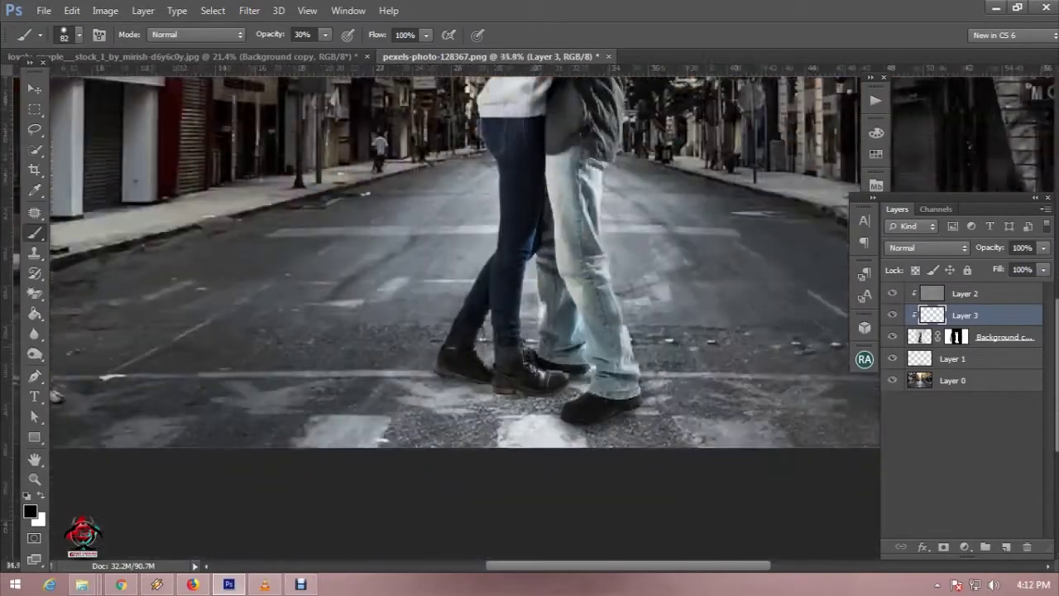
{"action": "scroll", "coordinate": [537, 468], "scroll_direction": "up", "scroll_amount": 2, "text": "alt"}
{"action": "left_click_drag", "start_coordinate": [537, 468], "coordinate": [556, 431]}
{"action": "left_click", "coordinate": [952, 359]}
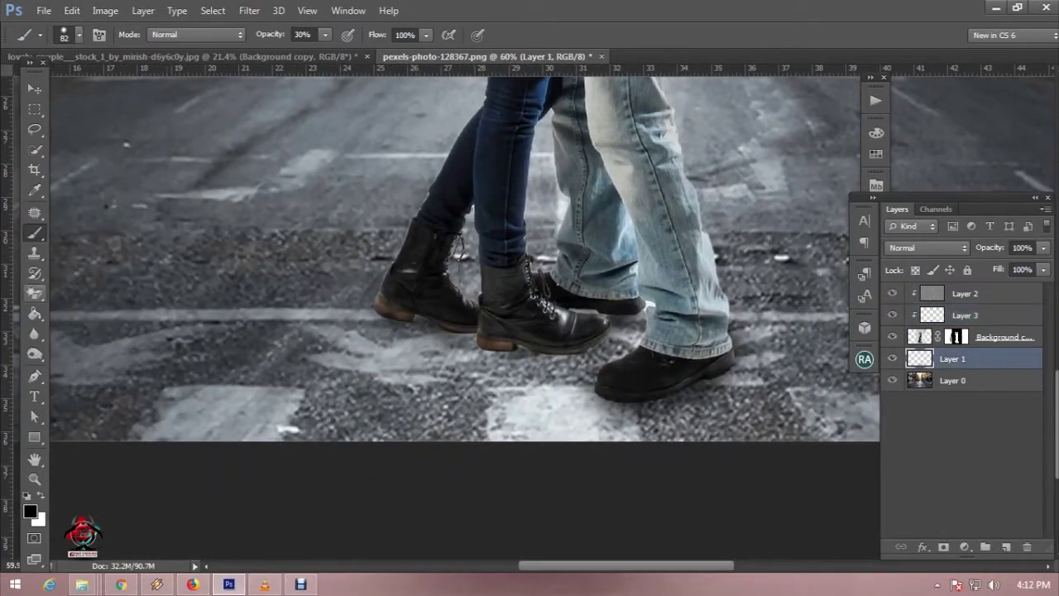
Step: Paint 20% opacity shadows under both boots and the jeans hem on Layer 1
{"action": "key", "text": "2"}
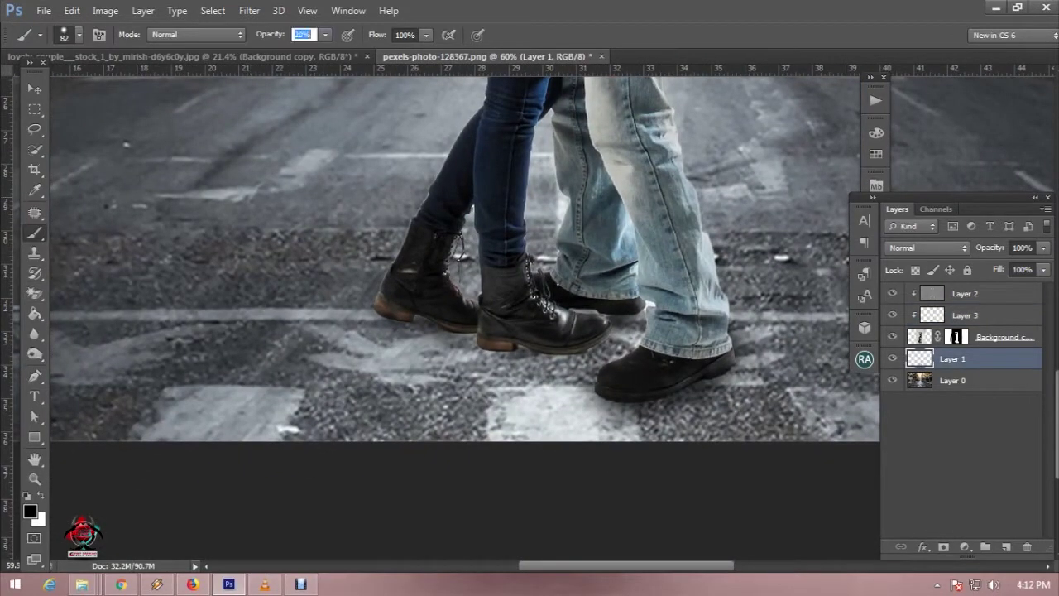
{"action": "mouse_move", "coordinate": [381, 325]}
{"action": "left_mouse_down"}
{"action": "mouse_move", "coordinate": [478, 357]}
{"action": "mouse_move", "coordinate": [411, 327]}
{"action": "left_mouse_up"}
{"action": "mouse_move", "coordinate": [529, 361]}
{"action": "left_mouse_down"}
{"action": "mouse_move", "coordinate": [468, 343]}
{"action": "mouse_move", "coordinate": [558, 362]}
{"action": "mouse_move", "coordinate": [629, 321]}
{"action": "left_mouse_up"}
{"action": "mouse_move", "coordinate": [579, 364]}
{"action": "left_mouse_down"}
{"action": "mouse_move", "coordinate": [608, 405]}
{"action": "mouse_move", "coordinate": [690, 391]}
{"action": "mouse_move", "coordinate": [732, 368]}
{"action": "left_mouse_up"}
{"action": "left_click_drag", "start_coordinate": [645, 313], "coordinate": [611, 339]}
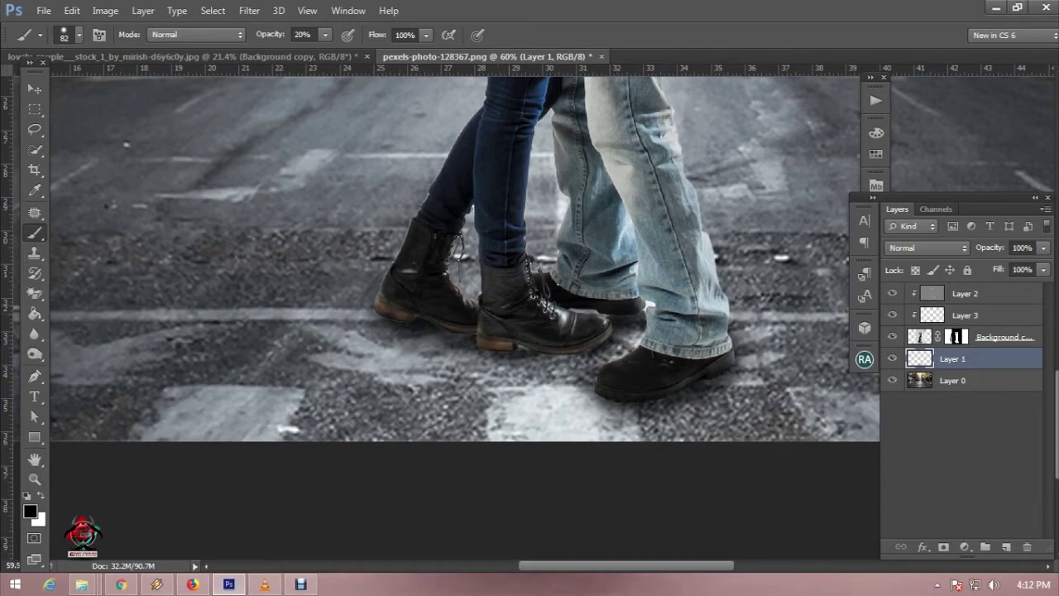
Step: Set Layer 1's opacity to 80%
{"action": "scroll", "coordinate": [631, 318], "scroll_direction": "down", "scroll_amount": 2}
{"action": "scroll", "coordinate": [631, 317], "scroll_direction": "down", "scroll_amount": 1}
{"action": "scroll", "coordinate": [631, 317], "scroll_direction": "down", "scroll_amount": 1}
{"action": "type", "text": "30"}
{"action": "key", "text": "Return"}
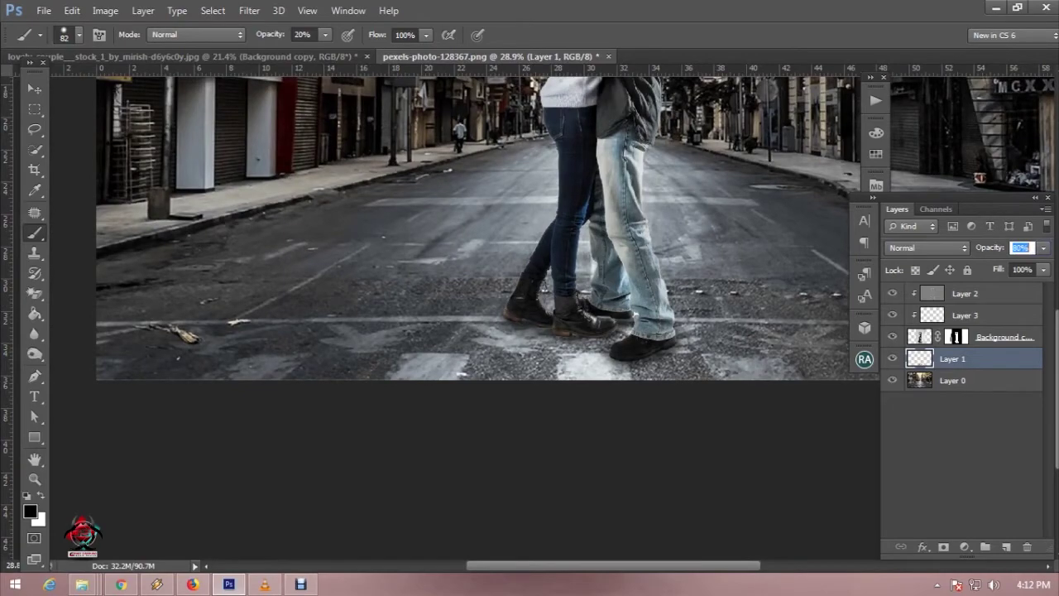
{"action": "type", "text": "80"}
{"action": "key", "text": "Return"}
{"action": "scroll", "coordinate": [488, 314], "scroll_direction": "down", "scroll_amount": 2}
{"action": "scroll", "coordinate": [534, 317], "scroll_direction": "up", "scroll_amount": 2}
{"action": "scroll", "coordinate": [534, 317], "scroll_direction": "down", "scroll_amount": 2}
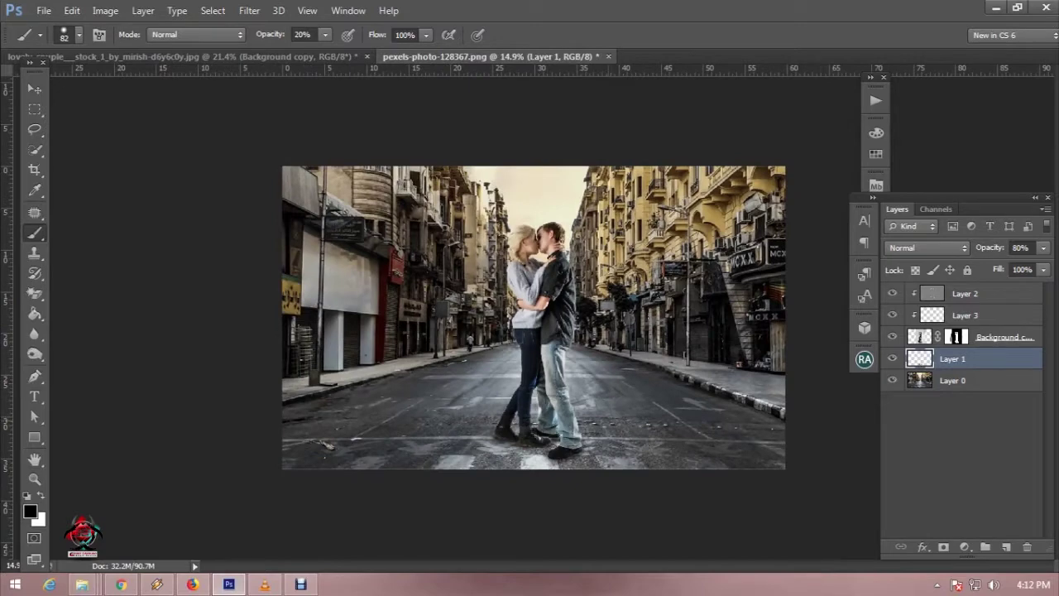
{"action": "left_click", "coordinate": [1006, 546]}
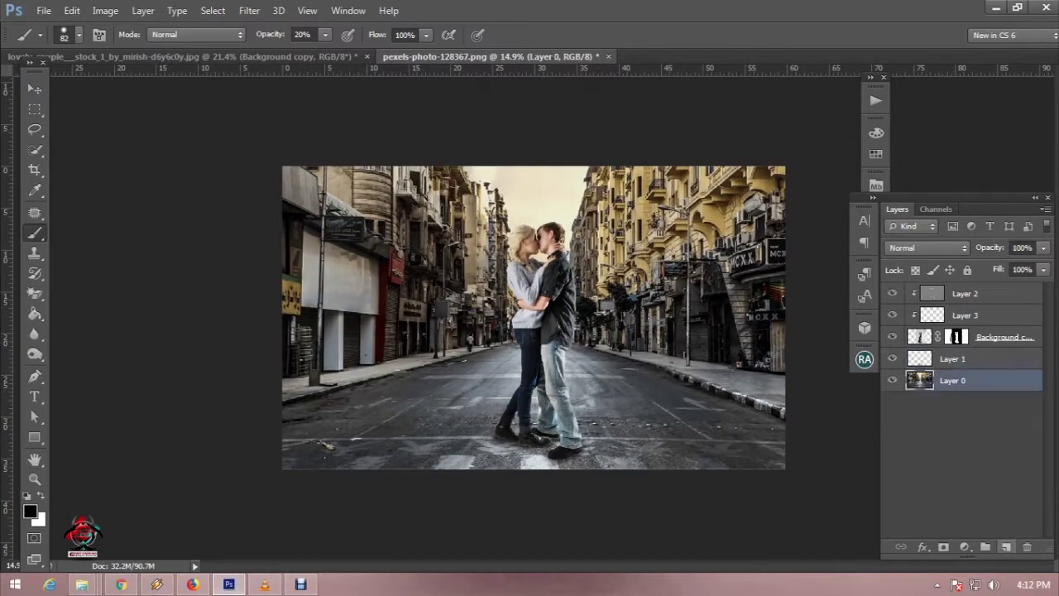
Step: Move the new Layer 4 below Layer 1 and set a 0% hardness, 17% opacity, ~1100 px brush
{"action": "key", "text": "ctrl+bracketleft"}
{"action": "right_click", "coordinate": [579, 184]}
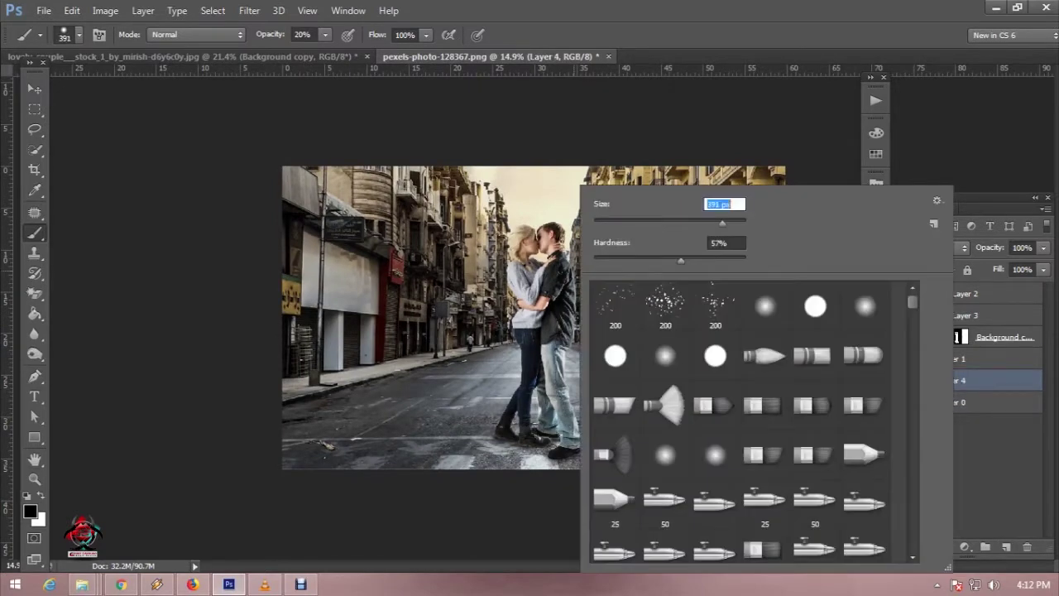
{"action": "key", "text": "Tab"}
{"action": "type", "text": "0"}
{"action": "key", "text": "Return"}
{"action": "key", "text": "1"}
{"action": "key", "text": "7"}
{"action": "right_click", "coordinate": [504, 183]}
{"action": "key", "text": "Return"}
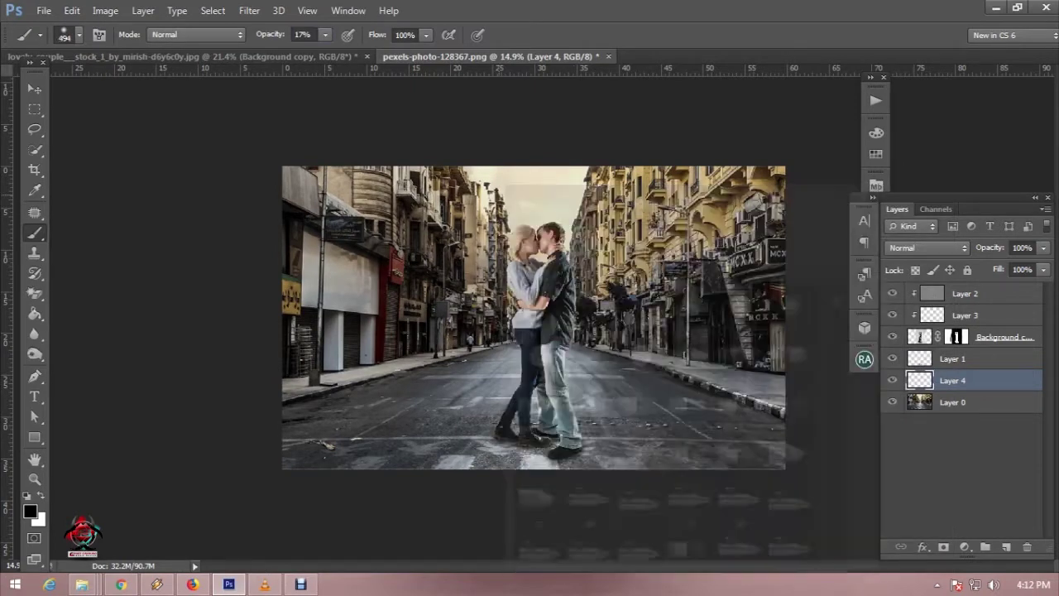
{"action": "key", "text": "bracketright"}
{"action": "key", "text": "bracketright"}
{"action": "key", "text": "bracketright"}
Step: Darken the road, left sidewalk and buildings, and the road around the couple's feet
{"action": "mouse_move", "coordinate": [336, 449]}
{"action": "left_mouse_down"}
{"action": "mouse_move", "coordinate": [496, 455]}
{"action": "mouse_move", "coordinate": [464, 447]}
{"action": "mouse_move", "coordinate": [602, 463]}
{"action": "mouse_move", "coordinate": [761, 451]}
{"action": "mouse_move", "coordinate": [769, 364]}
{"action": "mouse_move", "coordinate": [712, 306]}
{"action": "left_mouse_up"}
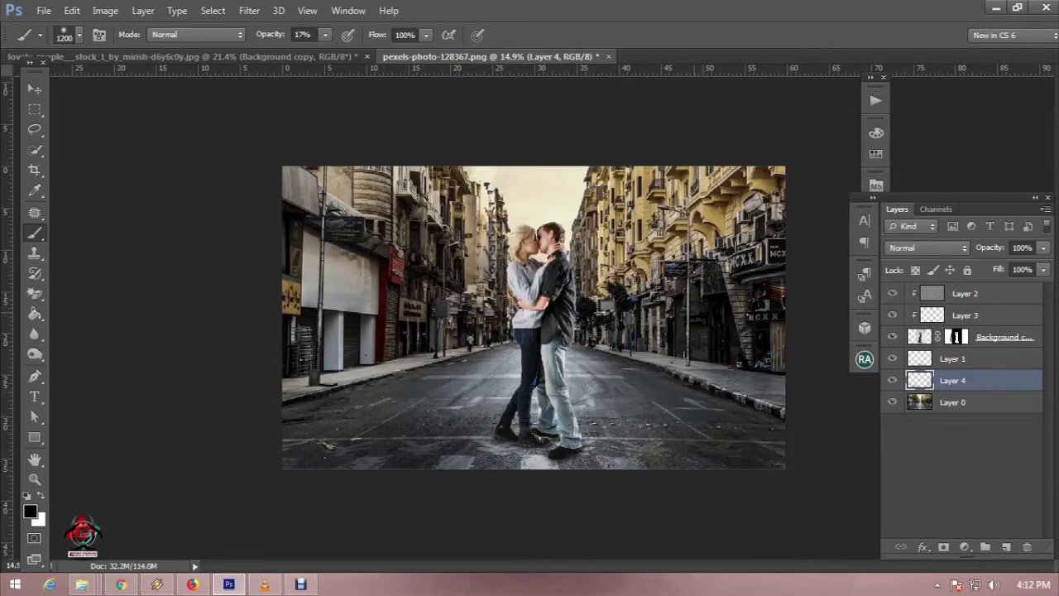
{"action": "mouse_move", "coordinate": [331, 389]}
{"action": "left_mouse_down"}
{"action": "mouse_move", "coordinate": [348, 348]}
{"action": "mouse_move", "coordinate": [446, 323]}
{"action": "mouse_move", "coordinate": [480, 289]}
{"action": "left_mouse_up"}
{"action": "mouse_move", "coordinate": [346, 294]}
{"action": "left_mouse_down"}
{"action": "mouse_move", "coordinate": [312, 383]}
{"action": "mouse_move", "coordinate": [449, 406]}
{"action": "mouse_move", "coordinate": [493, 443]}
{"action": "mouse_move", "coordinate": [550, 453]}
{"action": "left_mouse_up"}
{"action": "scroll", "coordinate": [548, 463], "scroll_direction": "up", "scroll_amount": 2}
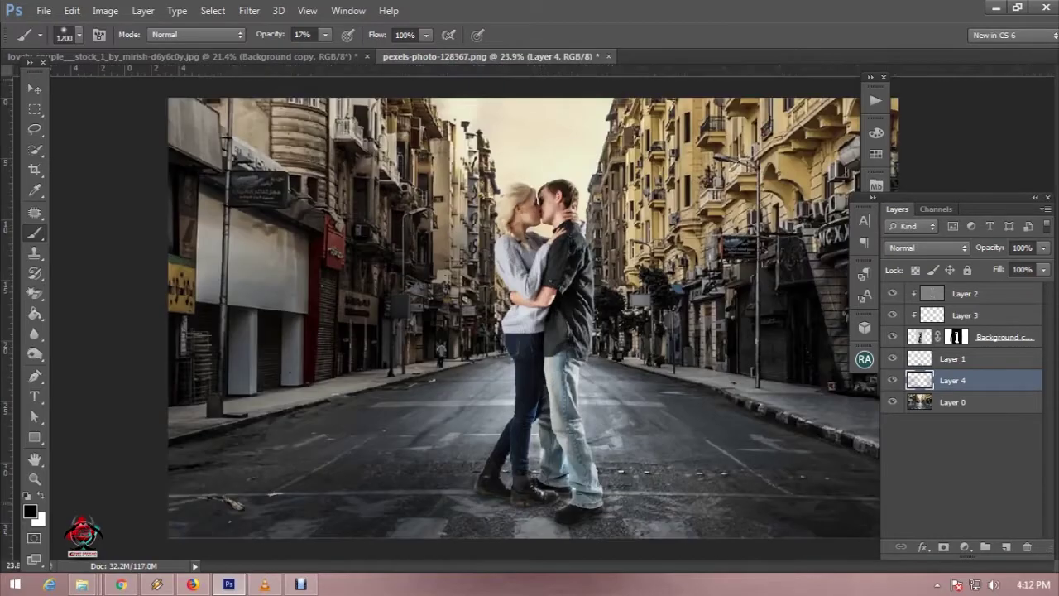
{"action": "scroll", "coordinate": [547, 463], "scroll_direction": "up", "scroll_amount": 1}
{"action": "scroll", "coordinate": [548, 463], "scroll_direction": "down", "scroll_amount": 2}
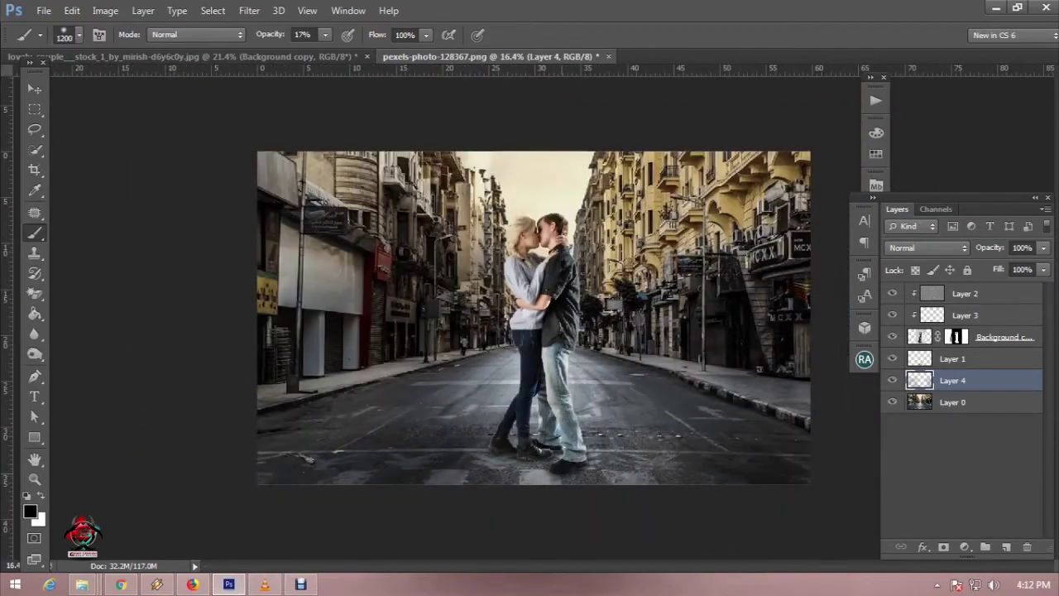
{"action": "left_click_drag", "start_coordinate": [543, 479], "coordinate": [530, 476]}
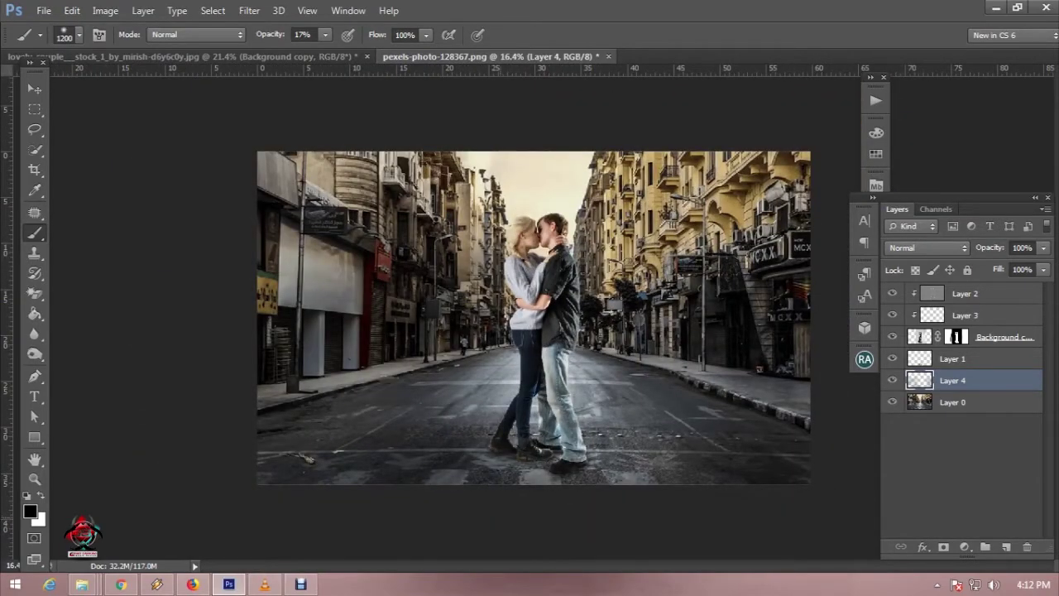
{"action": "left_click_drag", "start_coordinate": [612, 478], "coordinate": [648, 477]}
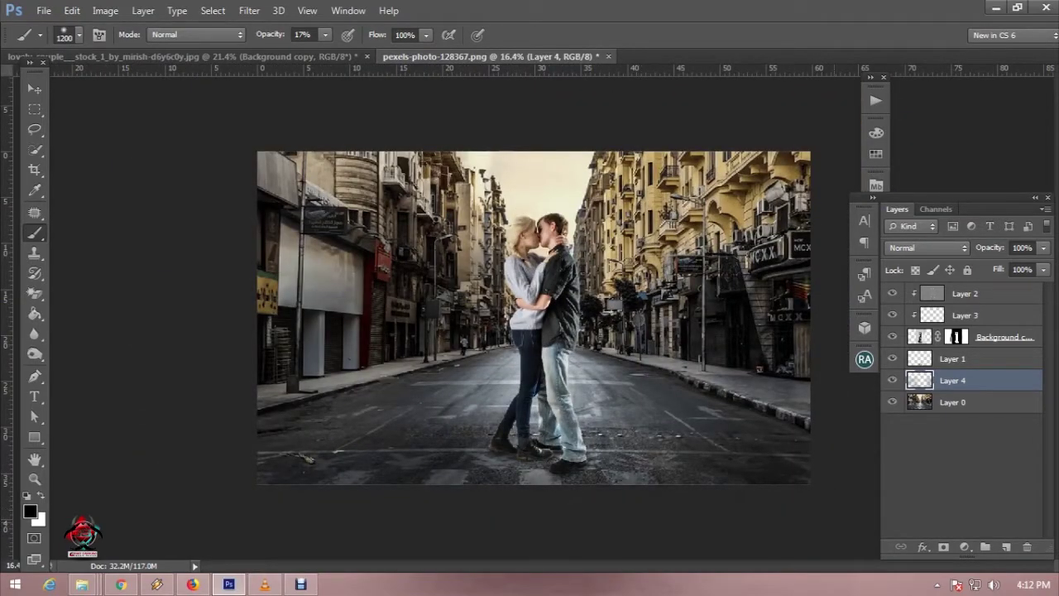
{"action": "scroll", "coordinate": [527, 325], "scroll_direction": "up", "scroll_amount": 2}
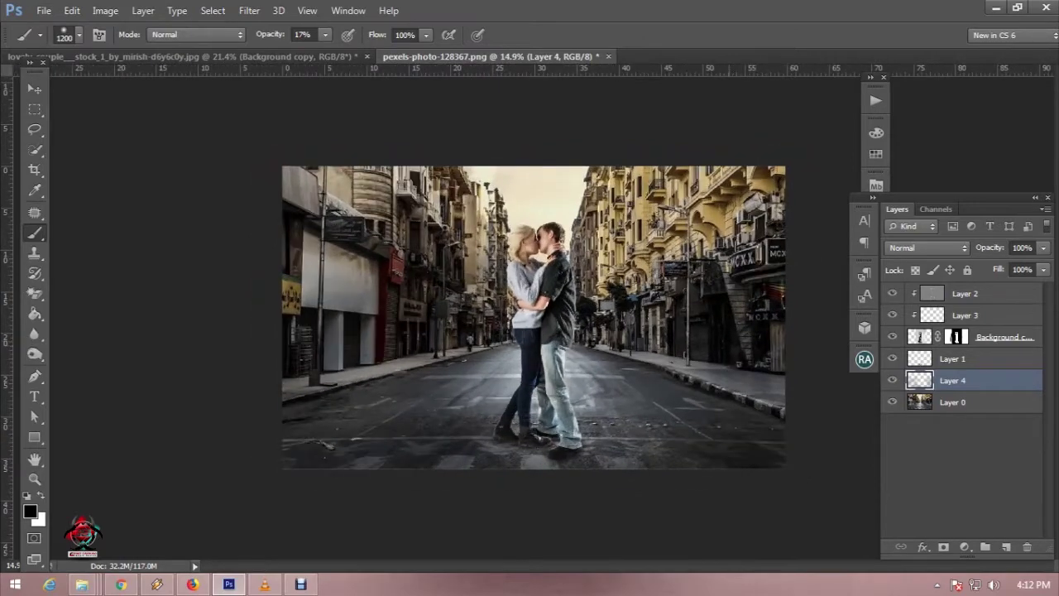
{"action": "scroll", "coordinate": [533, 322], "scroll_direction": "up", "scroll_amount": 2}
{"action": "scroll", "coordinate": [534, 322], "scroll_direction": "down", "scroll_amount": 1}
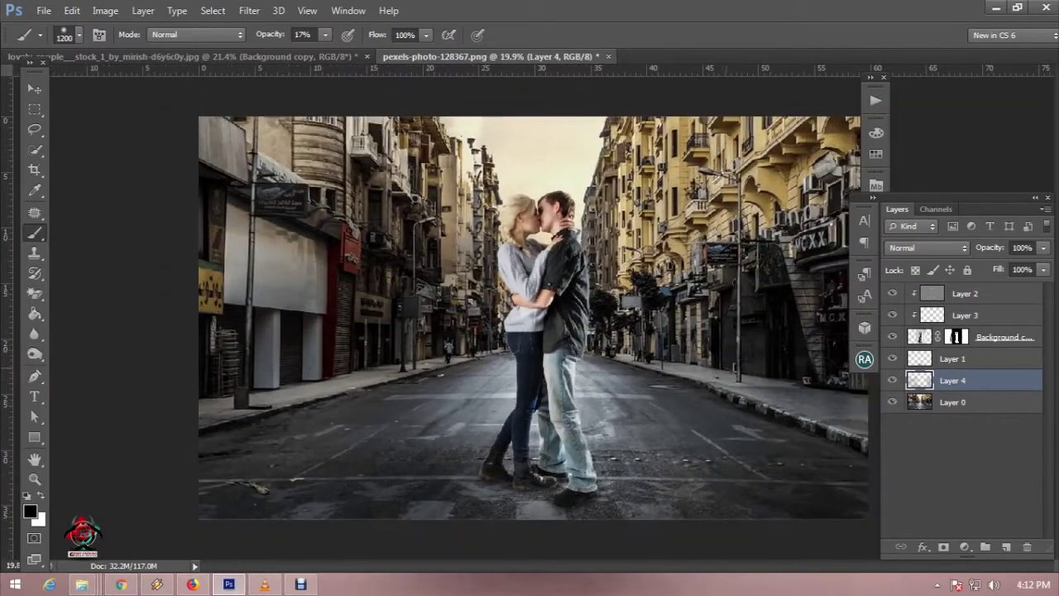
Step: Add a Selective Color layer above Layer 2 with Neutrals Yellow -5 and Black +2
{"action": "left_click", "coordinate": [965, 293]}
{"action": "left_click", "coordinate": [964, 547]}
{"action": "left_click", "coordinate": [964, 538]}
{"action": "left_click", "coordinate": [720, 268]}
{"action": "left_click", "coordinate": [703, 281]}
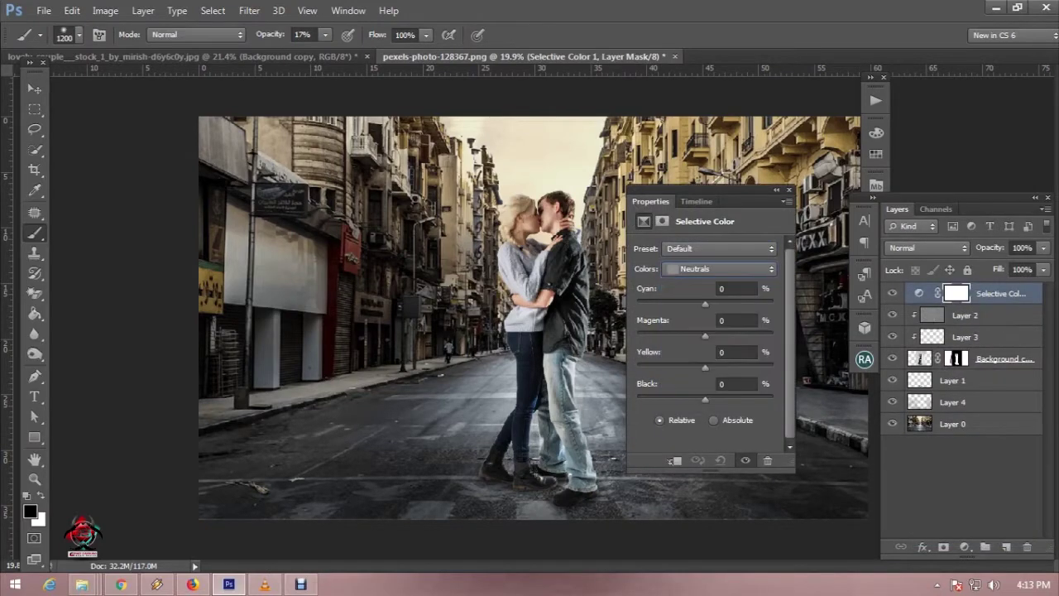
{"action": "left_click_drag", "start_coordinate": [705, 399], "coordinate": [706, 399]}
{"action": "left_click_drag", "start_coordinate": [705, 368], "coordinate": [702, 367]}
{"action": "left_click_drag", "start_coordinate": [705, 335], "coordinate": [704, 303]}
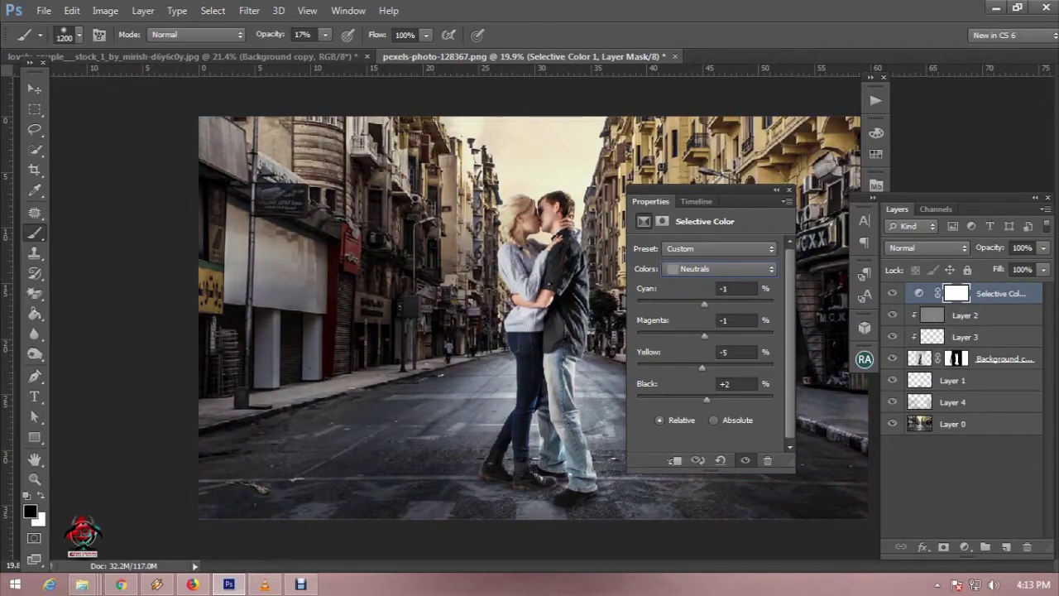
{"action": "left_click", "coordinate": [776, 189]}
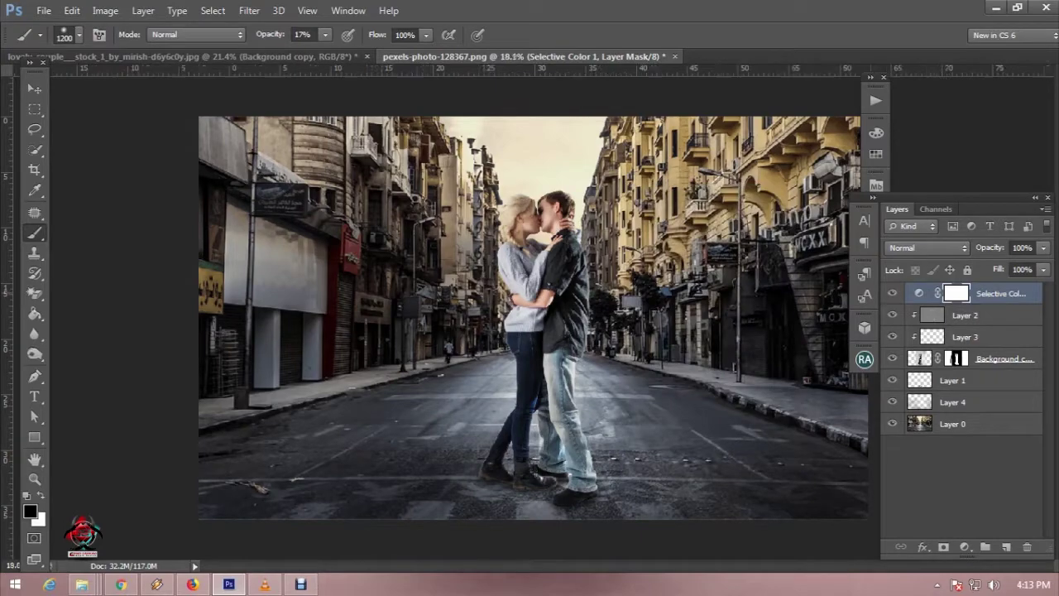
{"action": "scroll", "coordinate": [533, 318], "scroll_direction": "down", "scroll_amount": 3}
{"action": "scroll", "coordinate": [534, 318], "scroll_direction": "up", "scroll_amount": 2}
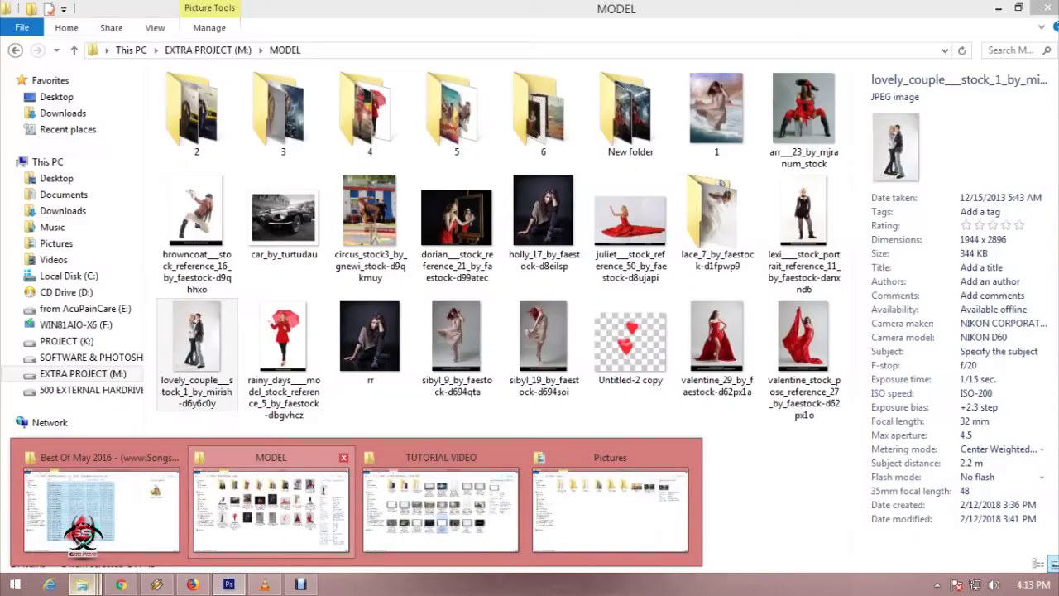
Step: Open Untitled-2 copy.PNG from the MODEL folder in Photoshop CS6
{"action": "left_click", "coordinate": [265, 505]}
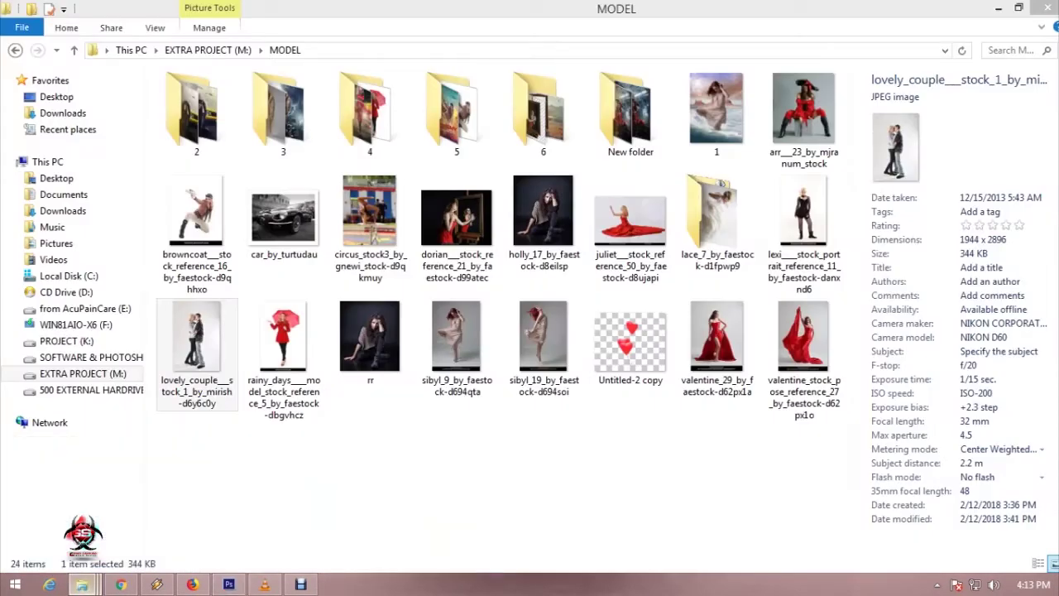
{"action": "left_click", "coordinate": [703, 331]}
{"action": "right_click", "coordinate": [693, 333]}
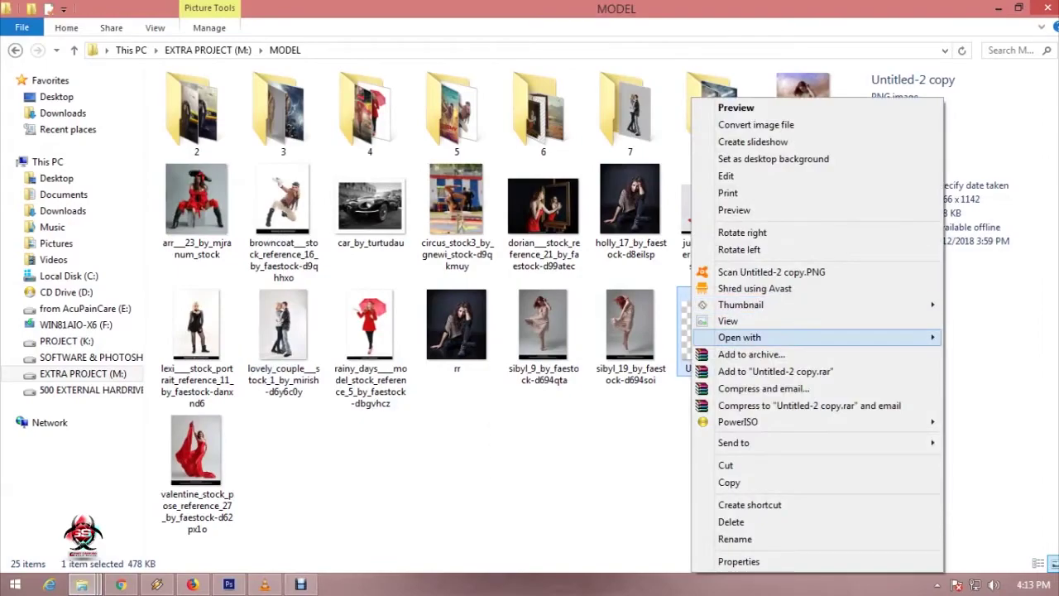
{"action": "mouse_move", "coordinate": [739, 337]}
{"action": "left_click", "coordinate": [562, 372]}
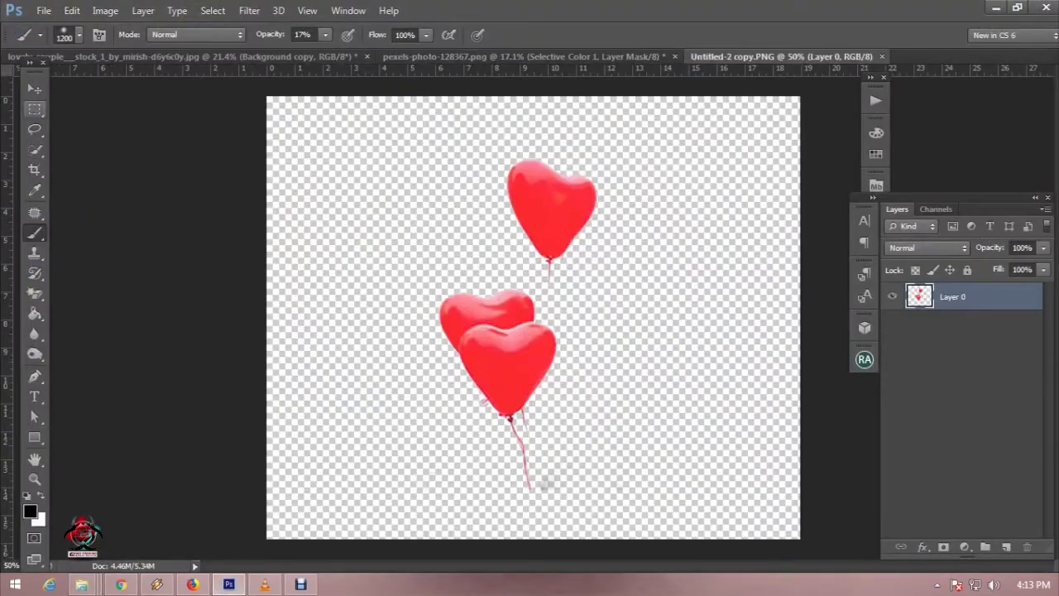
Step: Drag the heart balloons image into the street scene document with the Move tool
{"action": "key", "text": "v"}
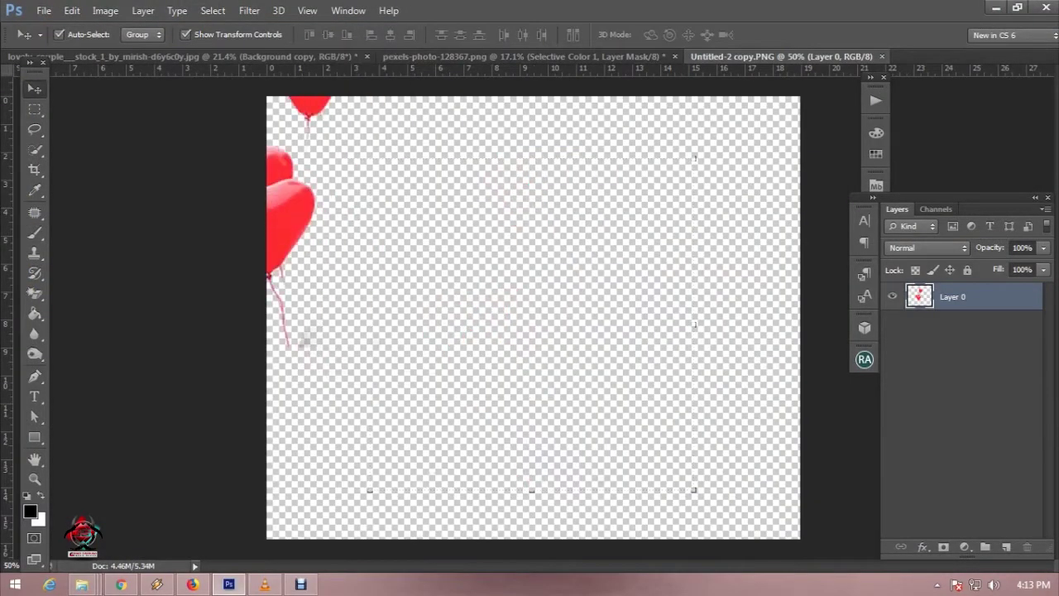
{"action": "left_click_drag", "start_coordinate": [534, 324], "coordinate": [207, 56]}
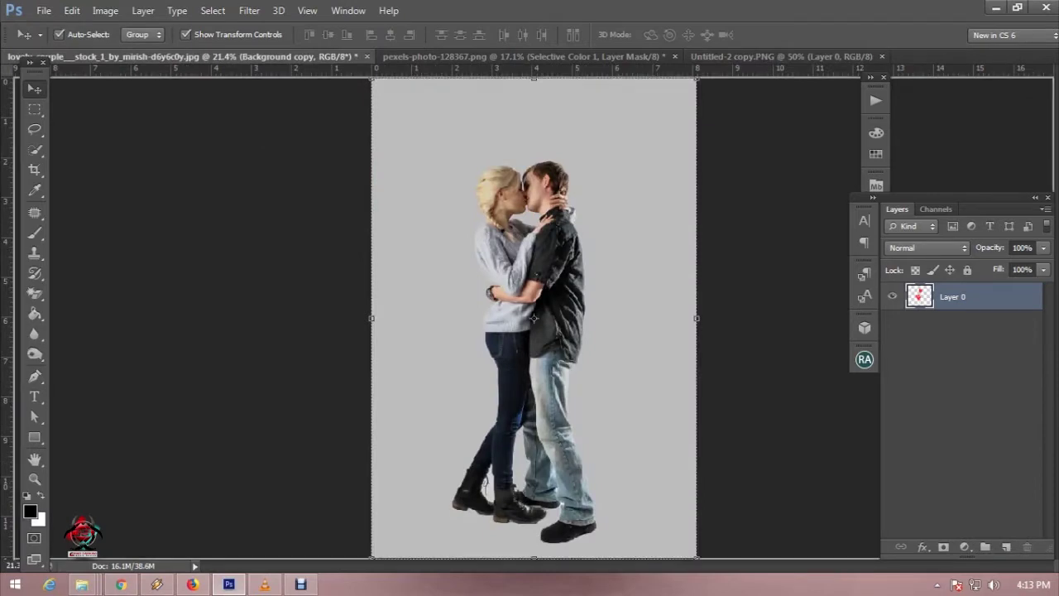
{"action": "left_click_drag", "start_coordinate": [534, 317], "coordinate": [542, 322]}
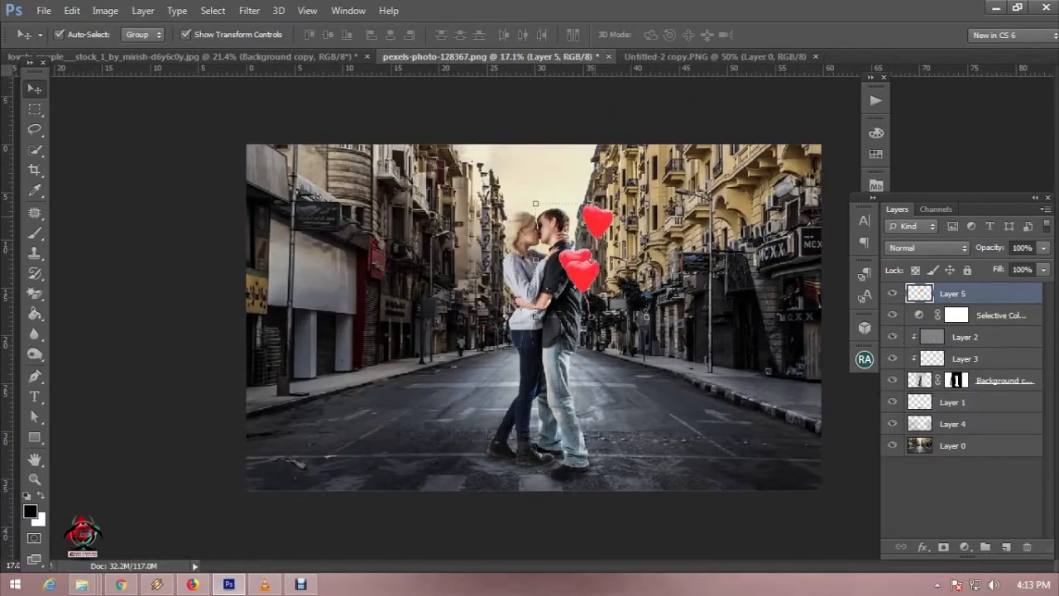
Step: Free Transform the hearts: move them up beside the couple, scale down, rotate slightly, commit
{"action": "key", "text": "ctrl+t"}
{"action": "left_click_drag", "start_coordinate": [579, 265], "coordinate": [583, 206]}
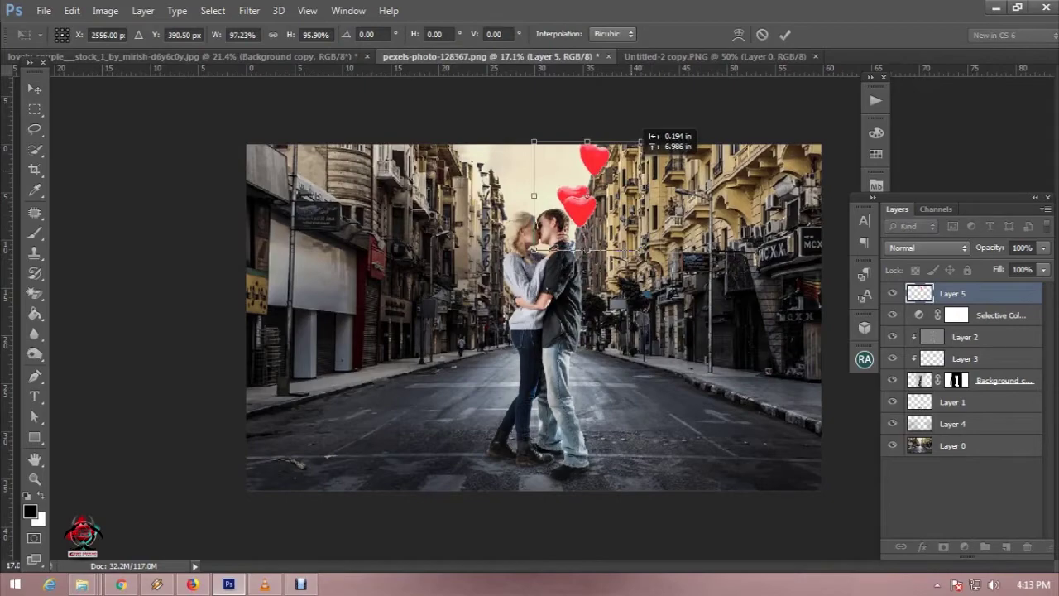
{"action": "left_click_drag", "start_coordinate": [641, 145], "coordinate": [608, 157]}
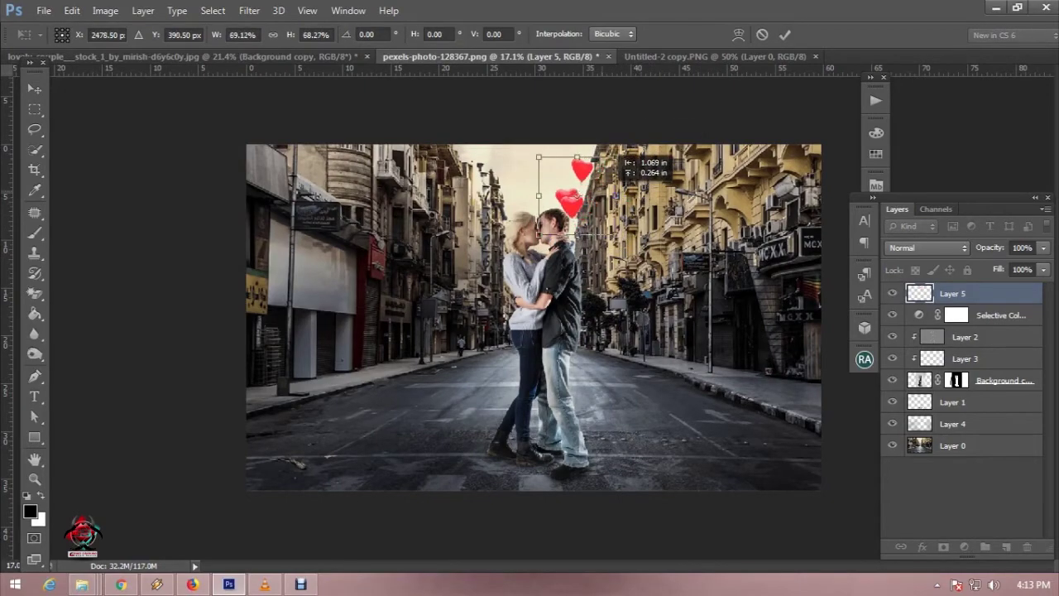
{"action": "scroll", "coordinate": [587, 219], "scroll_direction": "up", "scroll_amount": 4}
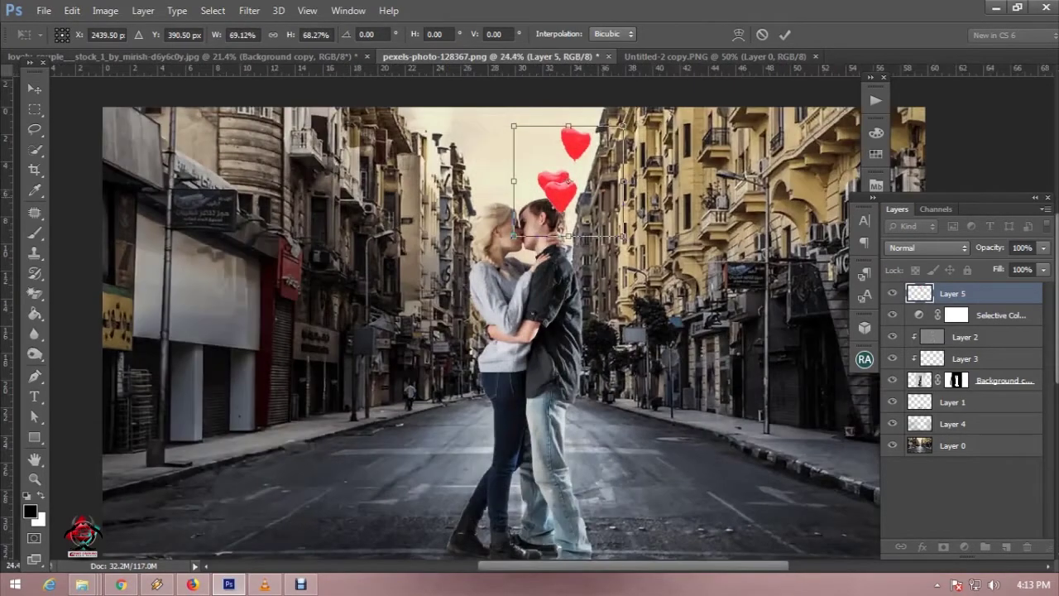
{"action": "scroll", "coordinate": [588, 219], "scroll_direction": "down", "scroll_amount": 1}
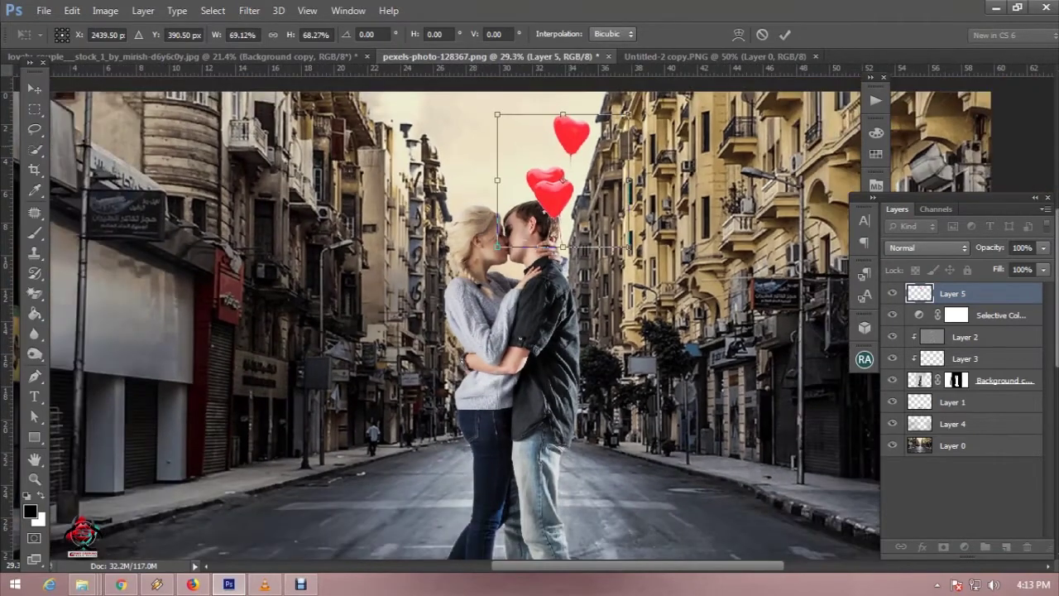
{"action": "left_click_drag", "start_coordinate": [570, 112], "coordinate": [444, 217]}
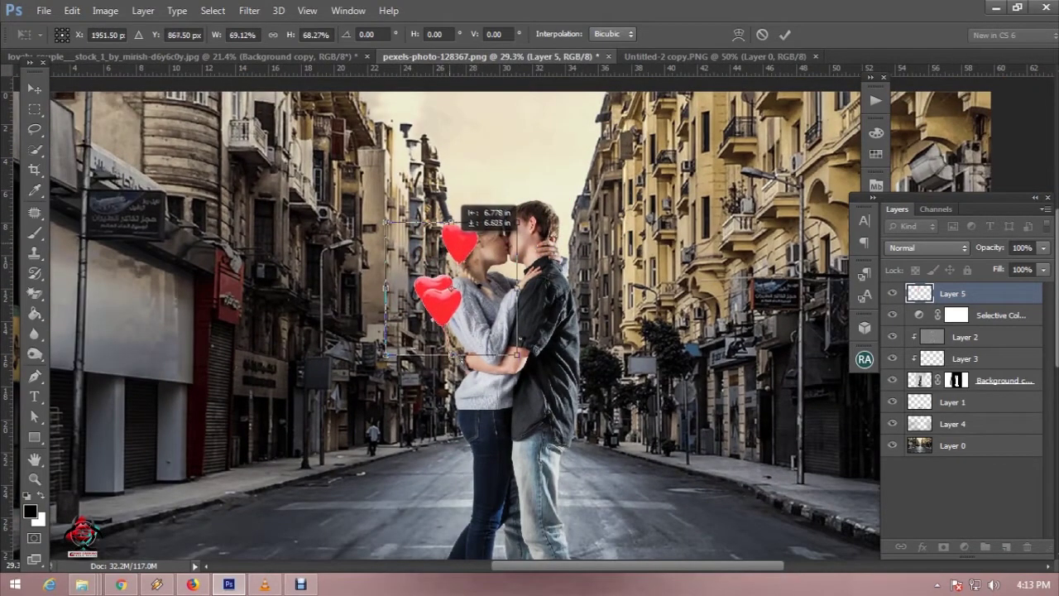
{"action": "mouse_move", "coordinate": [438, 216]}
{"action": "left_mouse_down"}
{"action": "mouse_move", "coordinate": [459, 108]}
{"action": "mouse_move", "coordinate": [564, 126]}
{"action": "mouse_move", "coordinate": [574, 108]}
{"action": "left_mouse_up"}
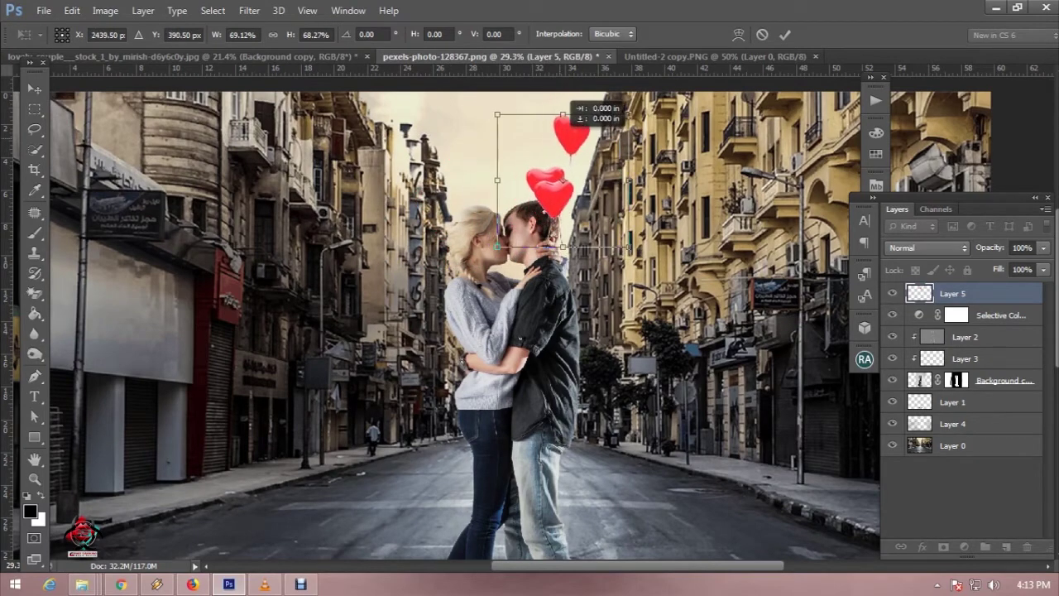
{"action": "scroll", "coordinate": [569, 124], "scroll_direction": "down", "scroll_amount": 1, "text": "alt"}
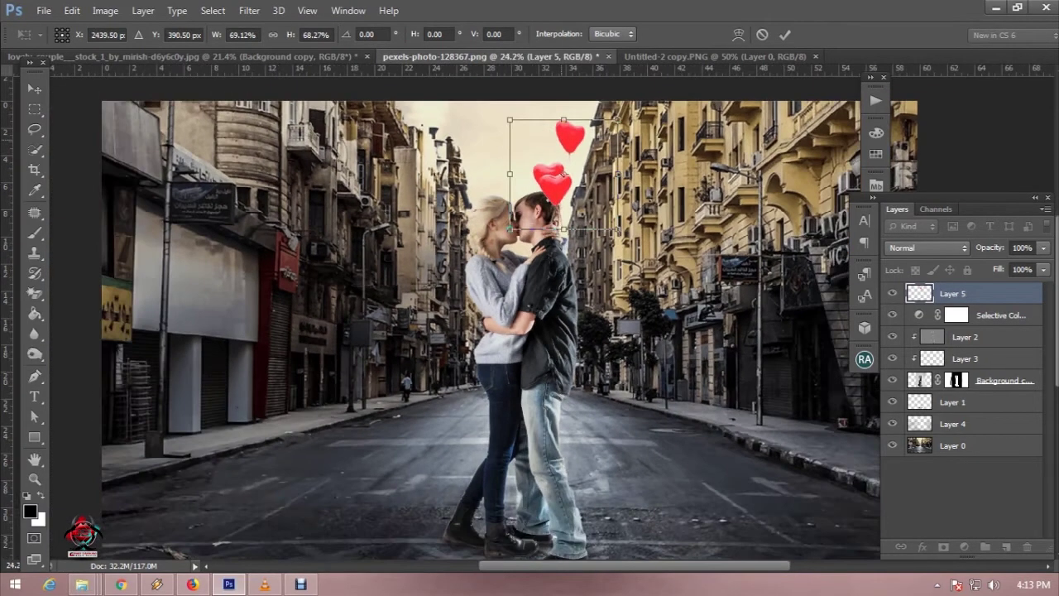
{"action": "left_click_drag", "start_coordinate": [619, 120], "coordinate": [619, 106]}
{"action": "left_click_drag", "start_coordinate": [561, 167], "coordinate": [561, 176]}
{"action": "scroll", "coordinate": [561, 177], "scroll_direction": "up", "scroll_amount": 1, "text": "alt"}
{"action": "scroll", "coordinate": [562, 176], "scroll_direction": "down", "scroll_amount": 1, "text": "alt"}
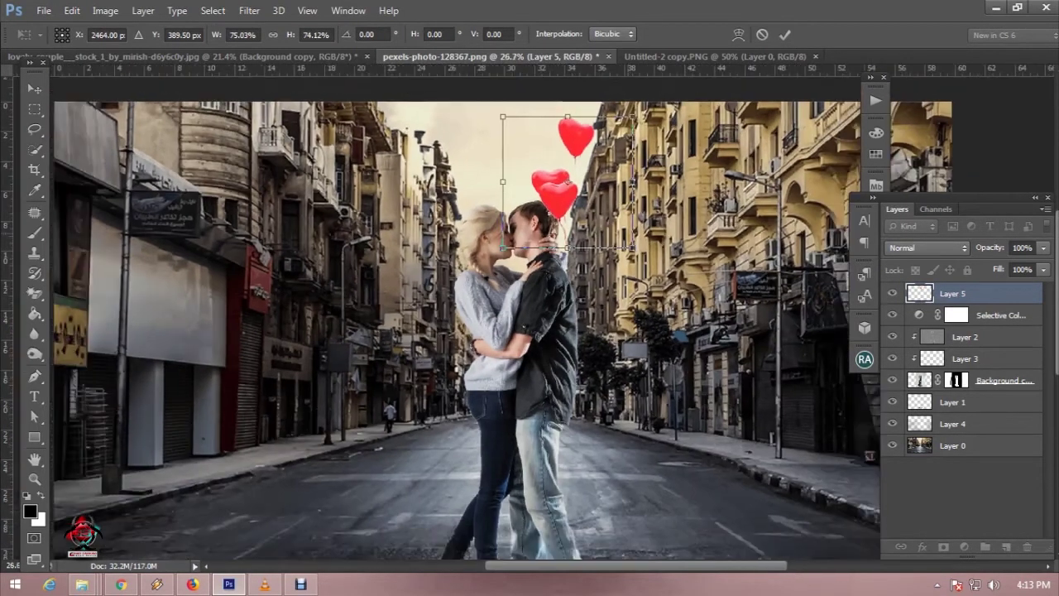
{"action": "left_click_drag", "start_coordinate": [663, 232], "coordinate": [661, 235]}
{"action": "key", "text": "Return"}
Step: Move Layer 5 below Background copy, then shift the hearts left and scale to about 84%
{"action": "left_click_drag", "start_coordinate": [951, 293], "coordinate": [951, 392]}
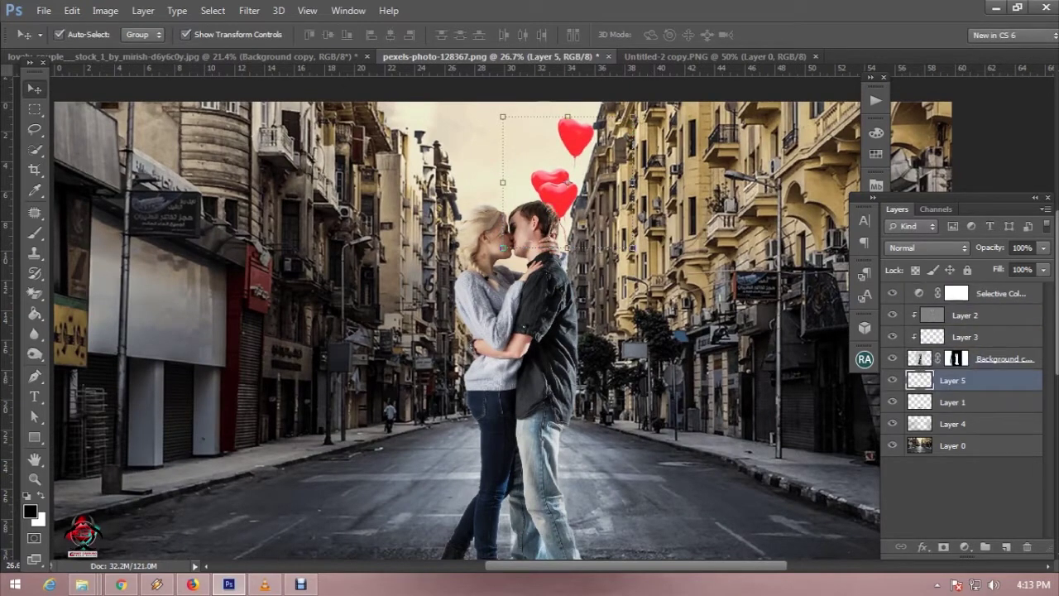
{"action": "key", "text": "ctrl+t"}
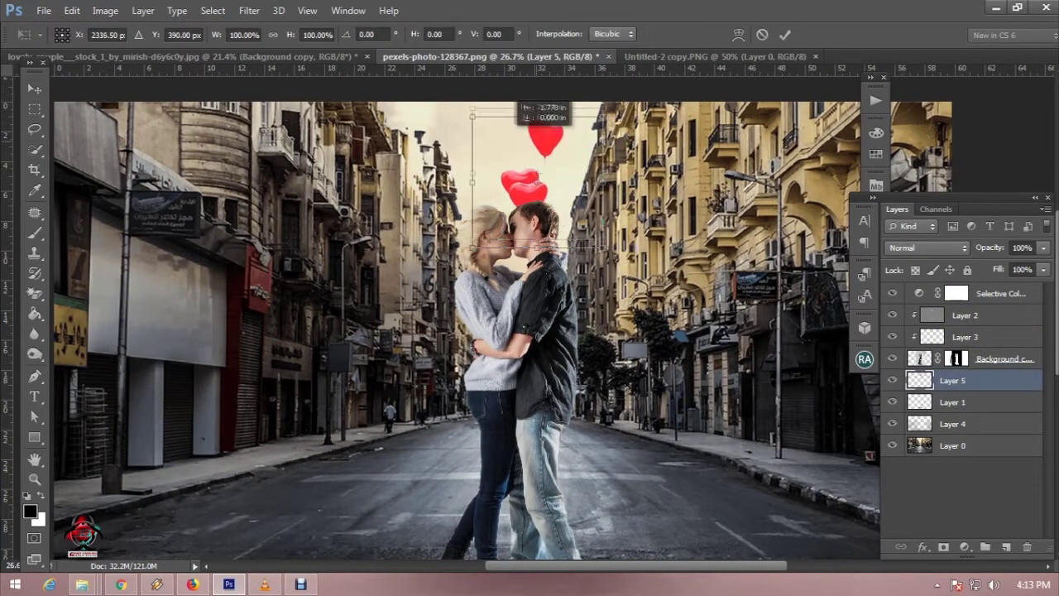
{"action": "left_click_drag", "start_coordinate": [566, 181], "coordinate": [520, 173]}
{"action": "scroll", "coordinate": [519, 173], "scroll_direction": "down", "scroll_amount": 2}
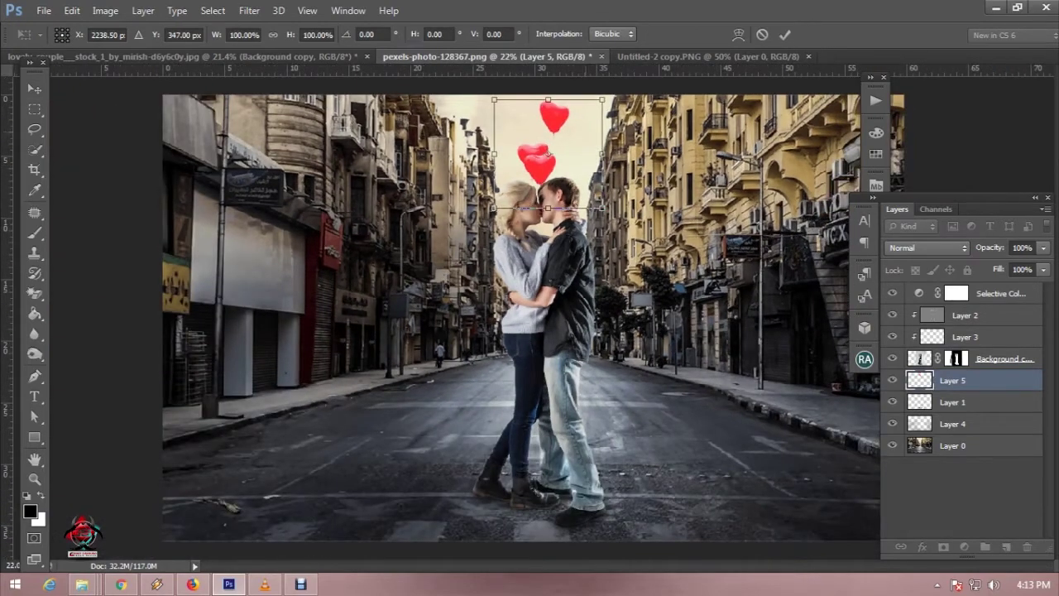
{"action": "left_click_drag", "start_coordinate": [602, 99], "coordinate": [585, 106]}
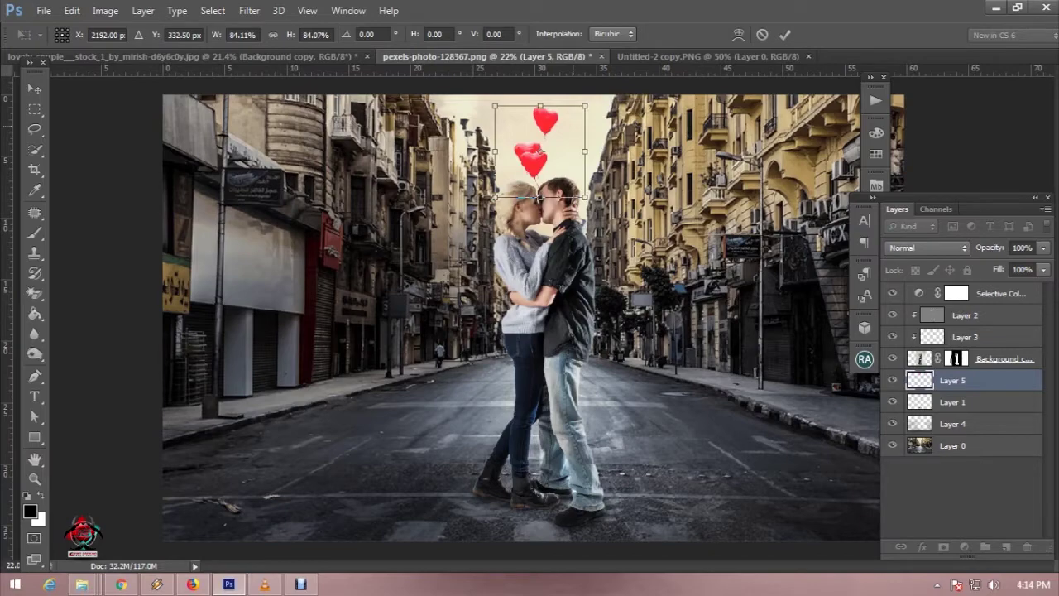
{"action": "key", "text": "Return"}
Step: Zoom around the canvas and switch back to the Move tool
{"action": "key", "text": "m"}
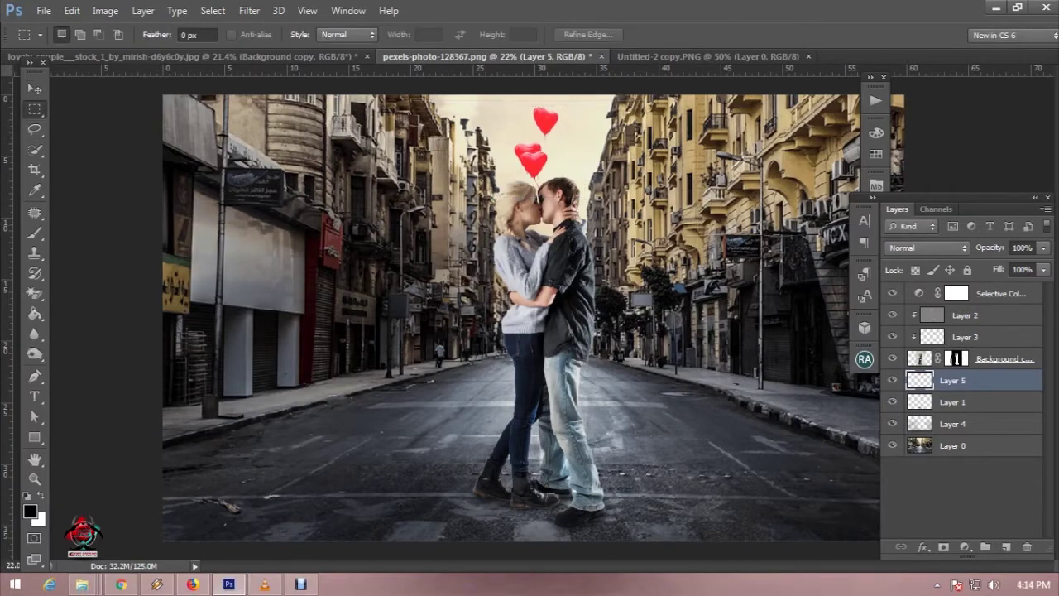
{"action": "scroll", "coordinate": [534, 317], "scroll_direction": "down", "scroll_amount": 2}
{"action": "scroll", "coordinate": [533, 317], "scroll_direction": "down", "scroll_amount": 1}
{"action": "scroll", "coordinate": [534, 317], "scroll_direction": "up", "scroll_amount": 2}
{"action": "scroll", "coordinate": [534, 316], "scroll_direction": "up", "scroll_amount": 1}
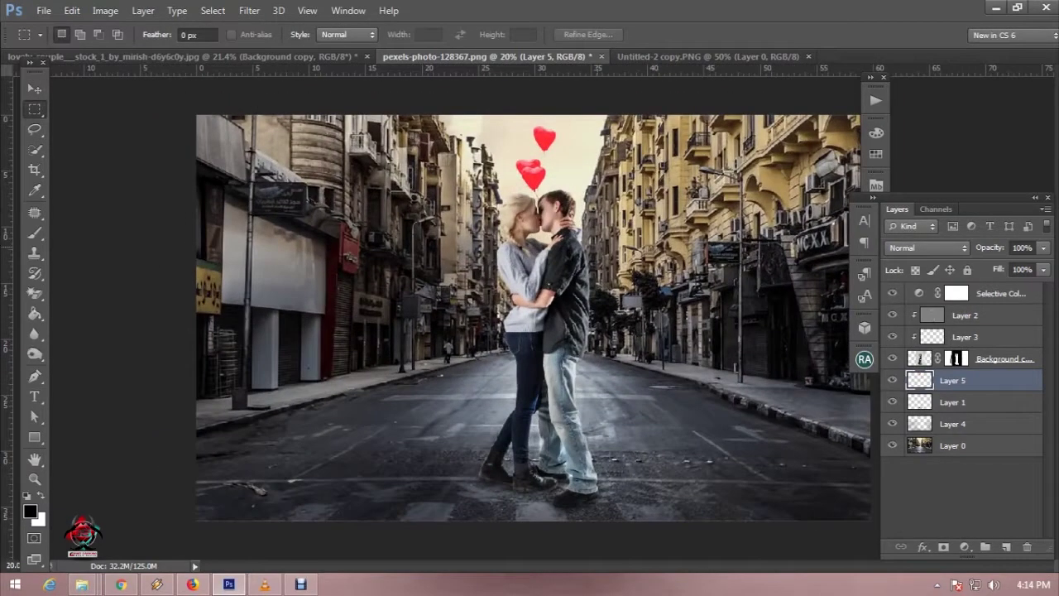
{"action": "scroll", "coordinate": [534, 317], "scroll_direction": "up", "scroll_amount": 2}
{"action": "left_click", "coordinate": [34, 89]}
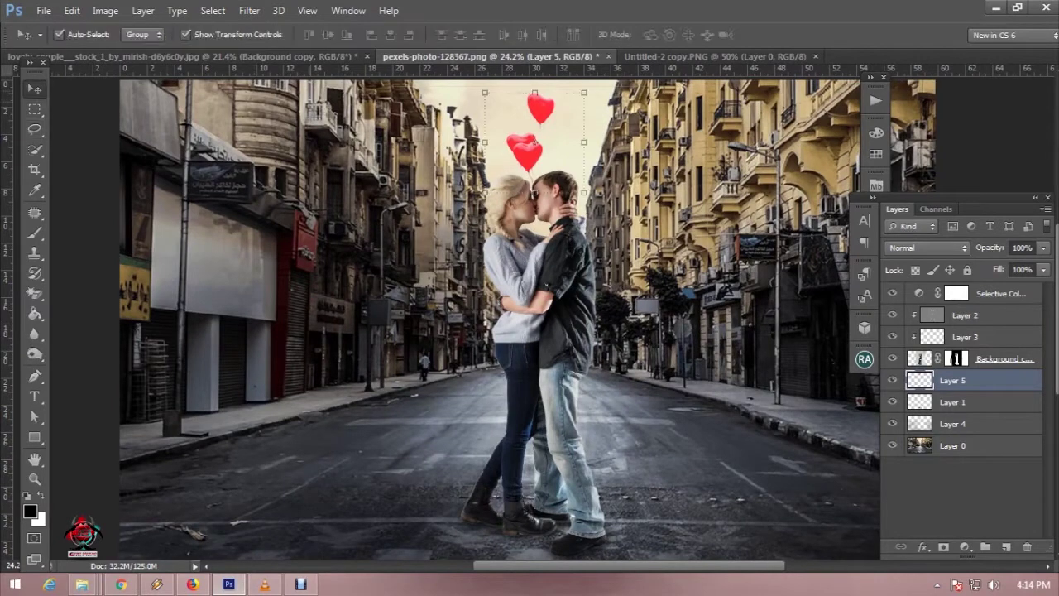
Step: Flip the hearts horizontally and place them just above and right of the man's head
{"action": "left_click_drag", "start_coordinate": [533, 132], "coordinate": [477, 155]}
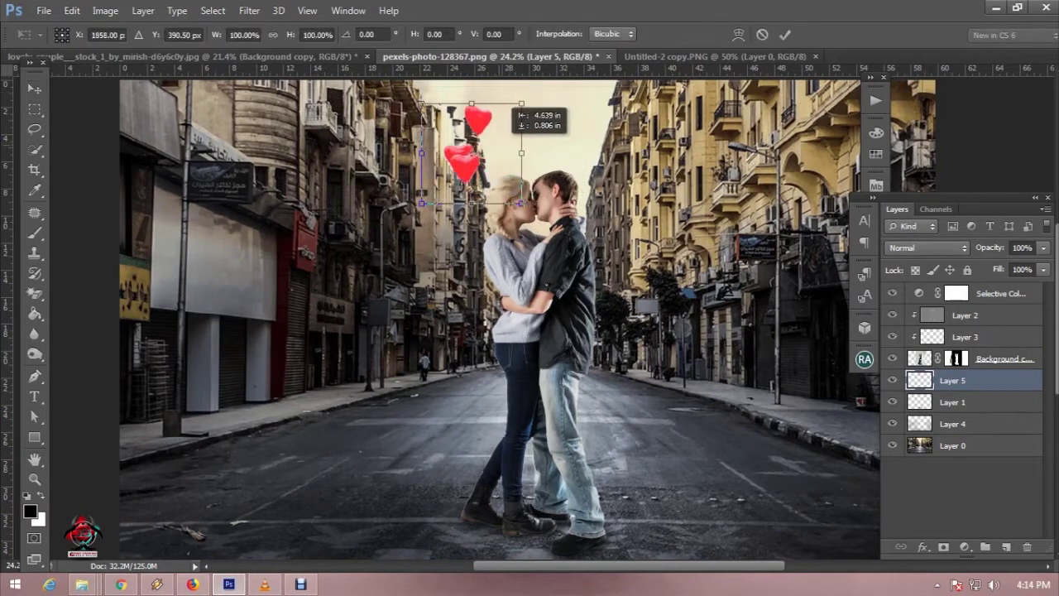
{"action": "left_click_drag", "start_coordinate": [477, 154], "coordinate": [626, 149]}
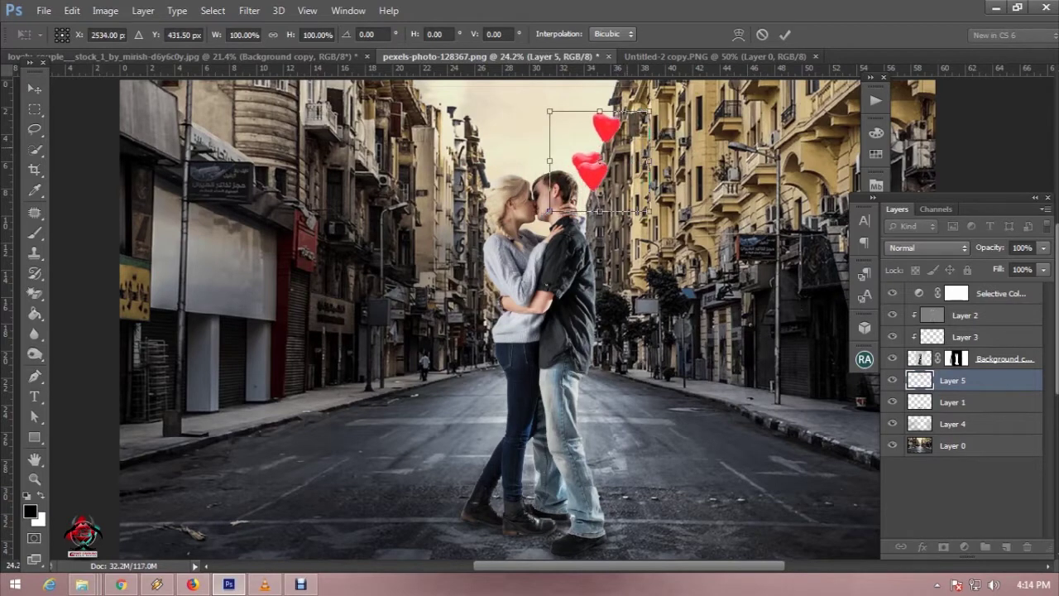
{"action": "right_click", "coordinate": [626, 148]}
{"action": "left_click", "coordinate": [684, 380]}
{"action": "left_click_drag", "start_coordinate": [629, 124], "coordinate": [613, 125]}
{"action": "left_click_drag", "start_coordinate": [609, 132], "coordinate": [617, 130]}
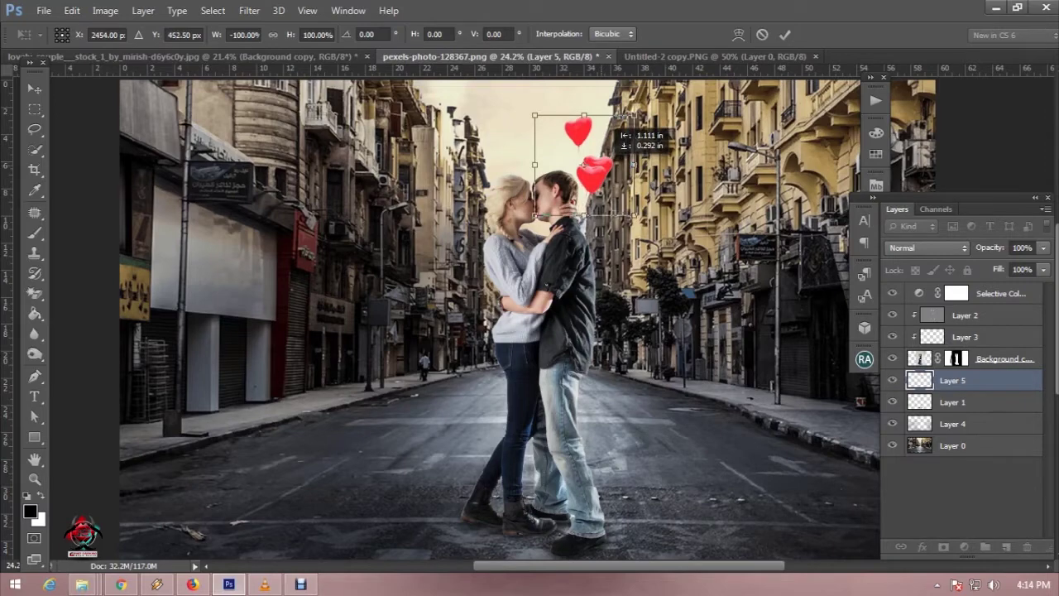
{"action": "key", "text": "Return"}
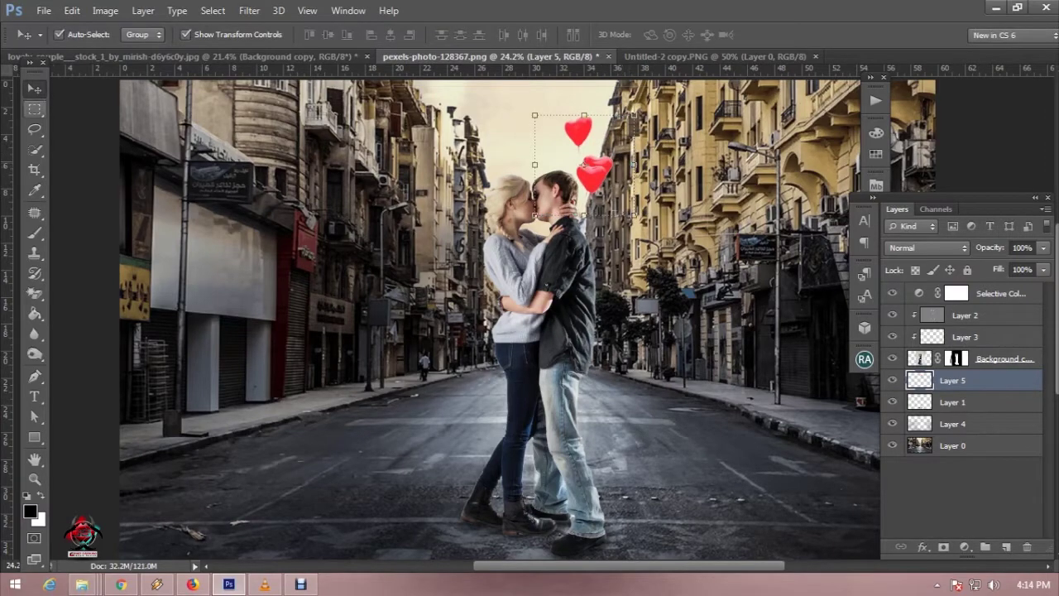
Step: Zoom out to view the whole image and select the Selective Color adjustment layer
{"action": "key", "text": "m"}
{"action": "key", "text": "ctrl+minus"}
{"action": "key", "text": "ctrl+plus"}
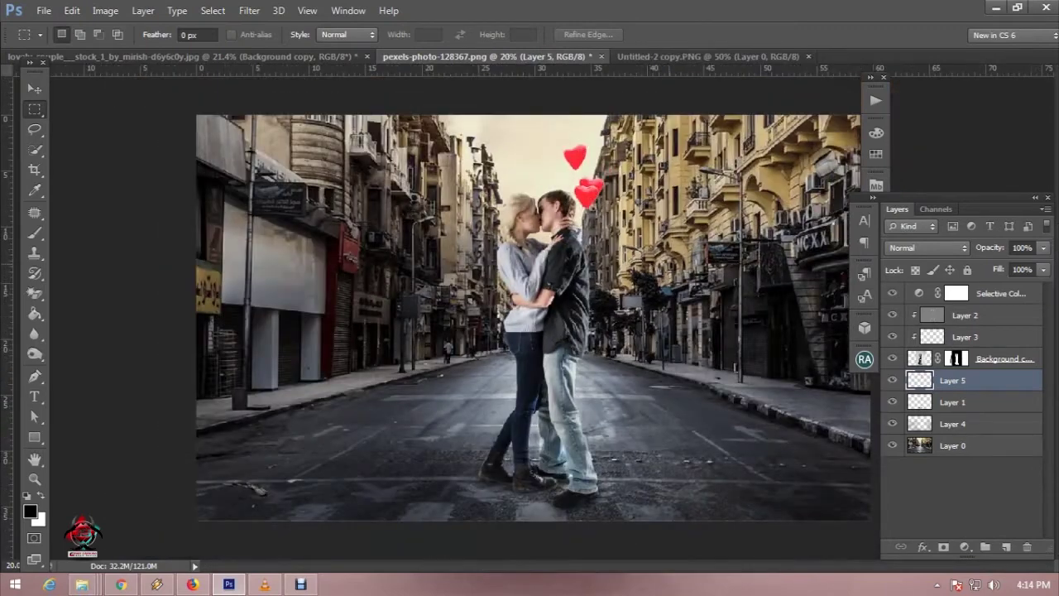
{"action": "key", "text": "ctrl+minus"}
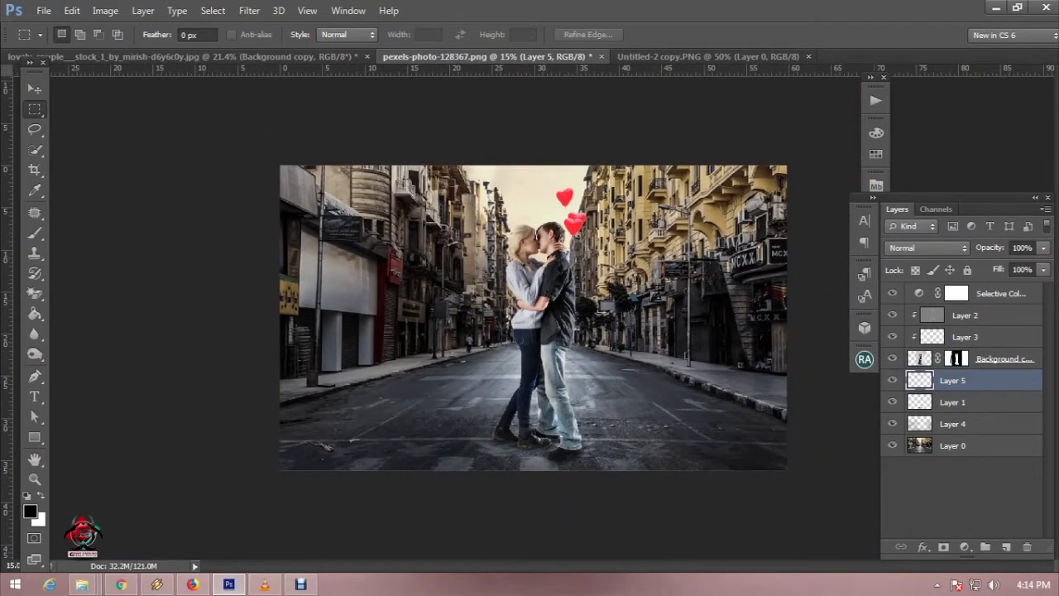
{"action": "left_click", "coordinate": [1001, 293]}
Step: Add an Exposure adjustment layer with exposure -0.31 and gamma 1.29
{"action": "left_click", "coordinate": [964, 546]}
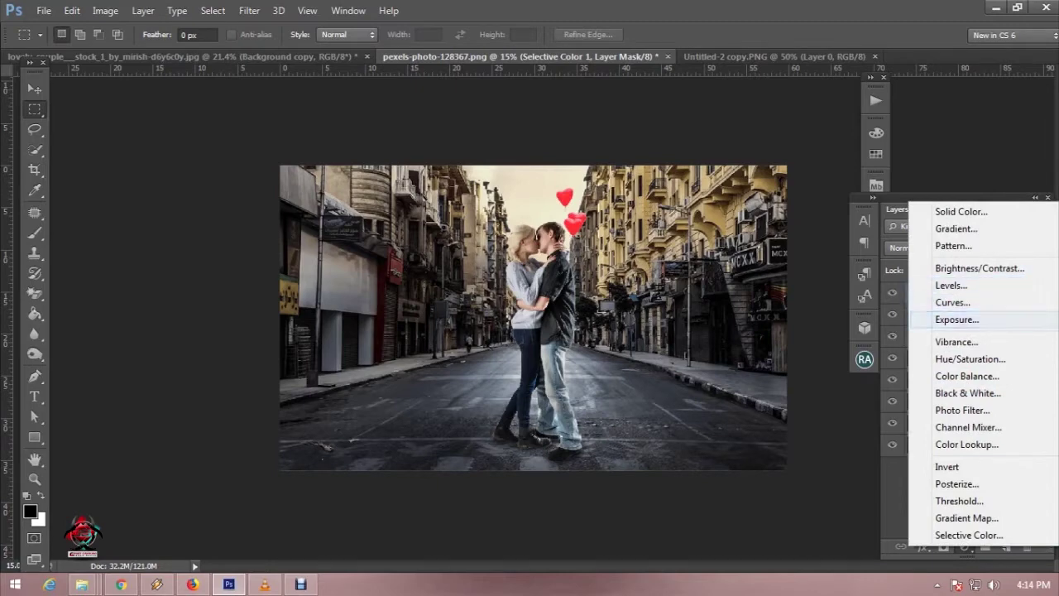
{"action": "left_click", "coordinate": [957, 319]}
{"action": "left_click_drag", "start_coordinate": [705, 288], "coordinate": [703, 288]}
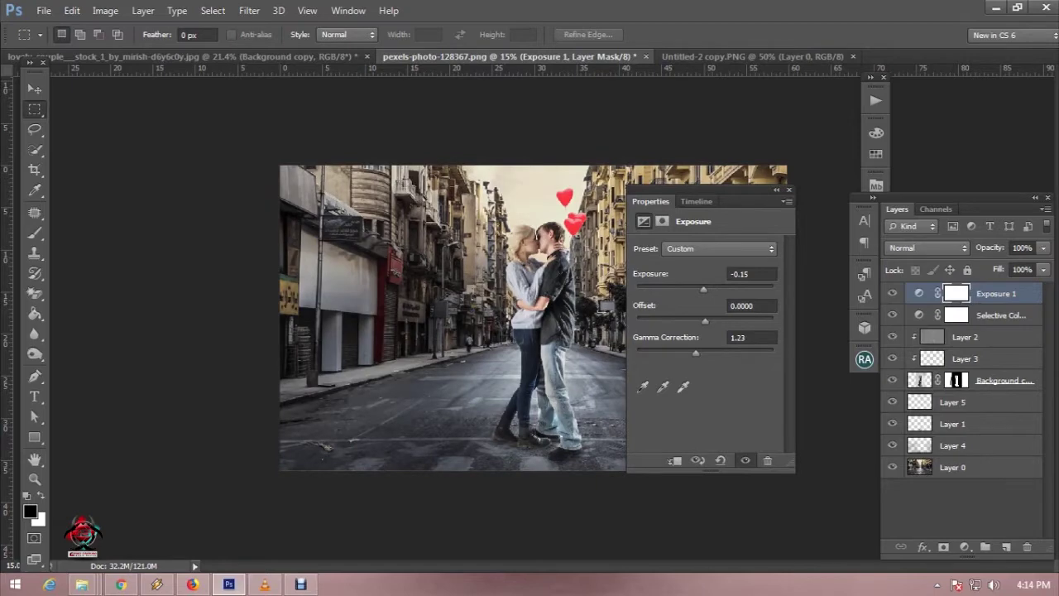
{"action": "left_click_drag", "start_coordinate": [705, 353], "coordinate": [693, 354]}
{"action": "left_click_drag", "start_coordinate": [703, 289], "coordinate": [706, 321]}
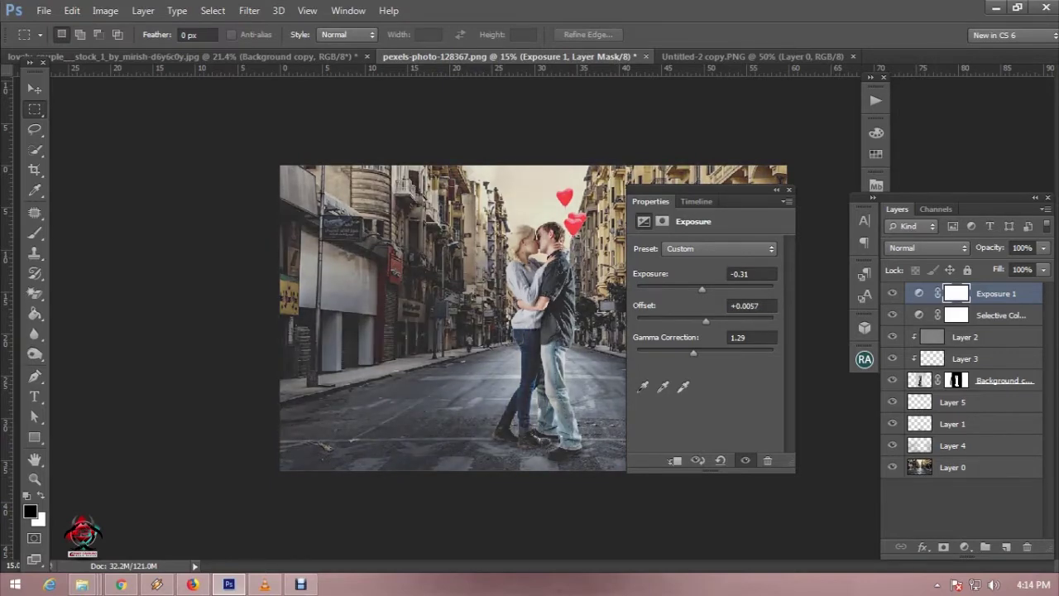
{"action": "scroll", "coordinate": [531, 315], "scroll_direction": "up", "scroll_amount": 2}
{"action": "scroll", "coordinate": [531, 315], "scroll_direction": "up", "scroll_amount": 1}
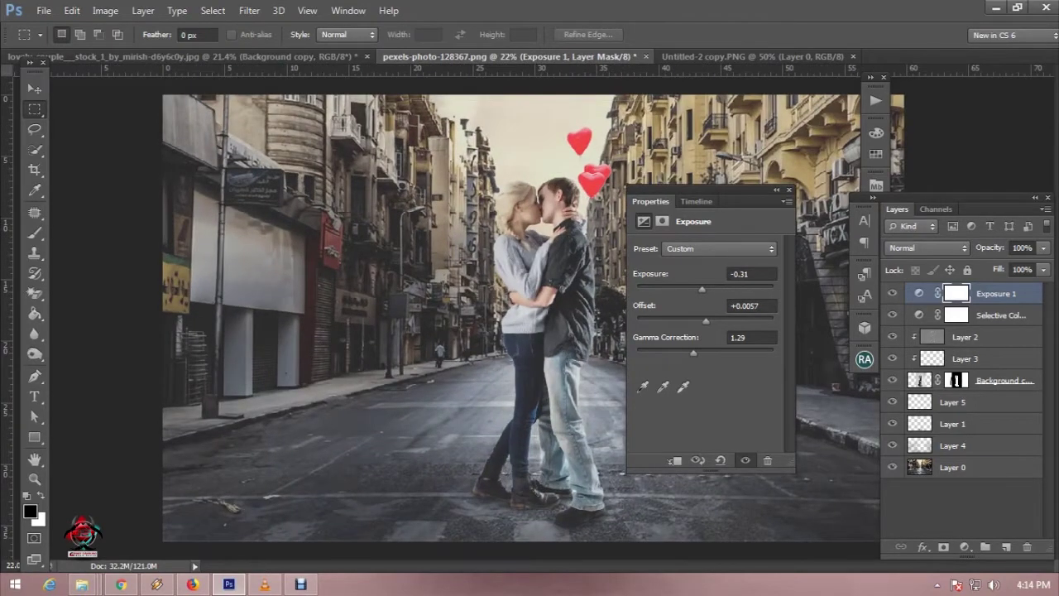
Step: Set the Exposure offset to +0.0024 and close the Properties panel
{"action": "left_click", "coordinate": [751, 305]}
{"action": "key", "text": "Down"}
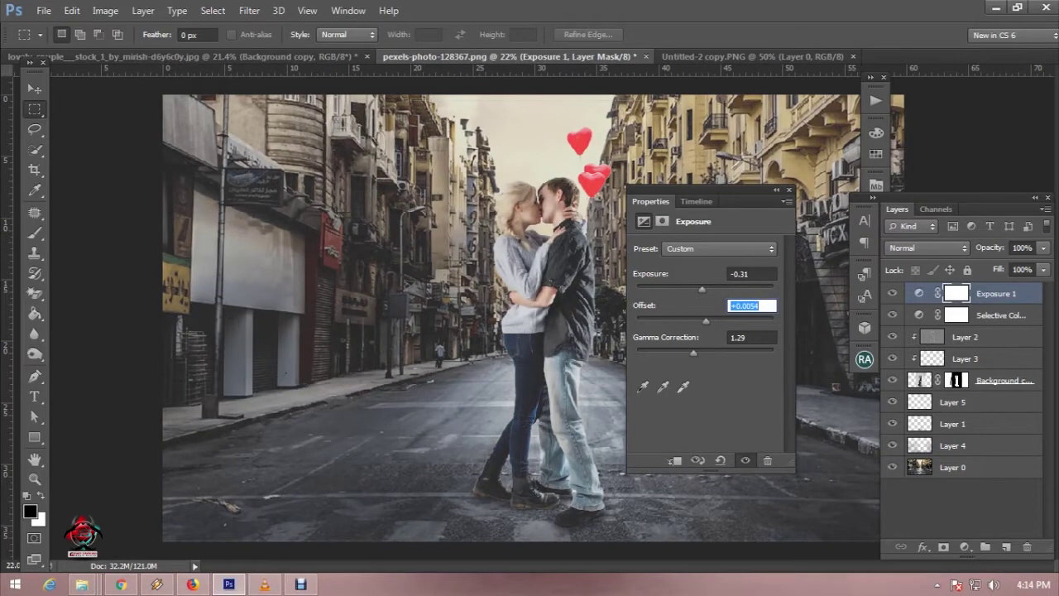
{"action": "key", "text": "shift+Down"}
{"action": "key", "text": "shift+Down"}
{"action": "key", "text": "shift+Down"}
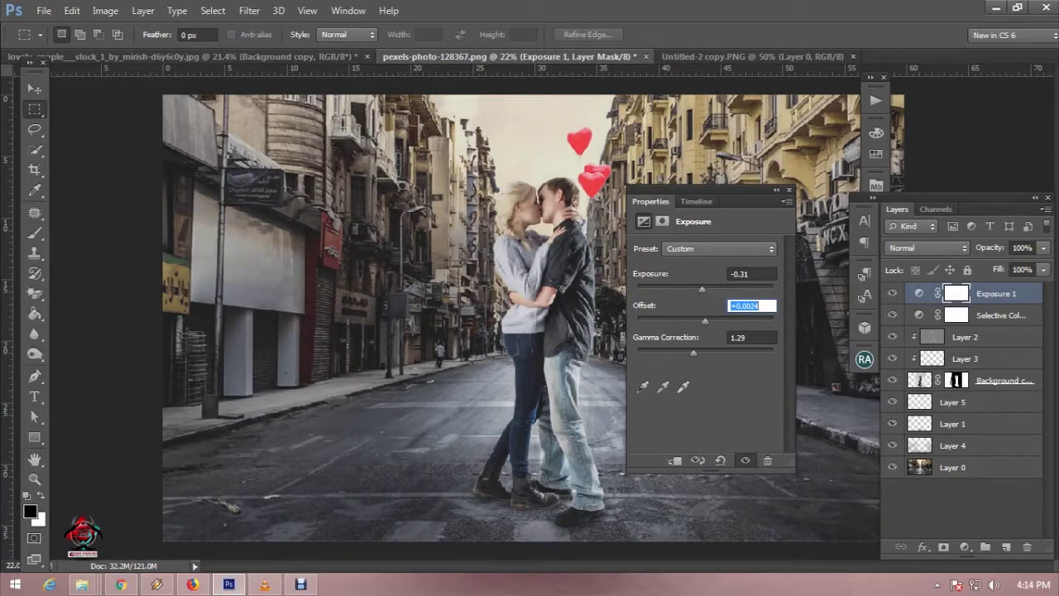
{"action": "key", "text": "Return"}
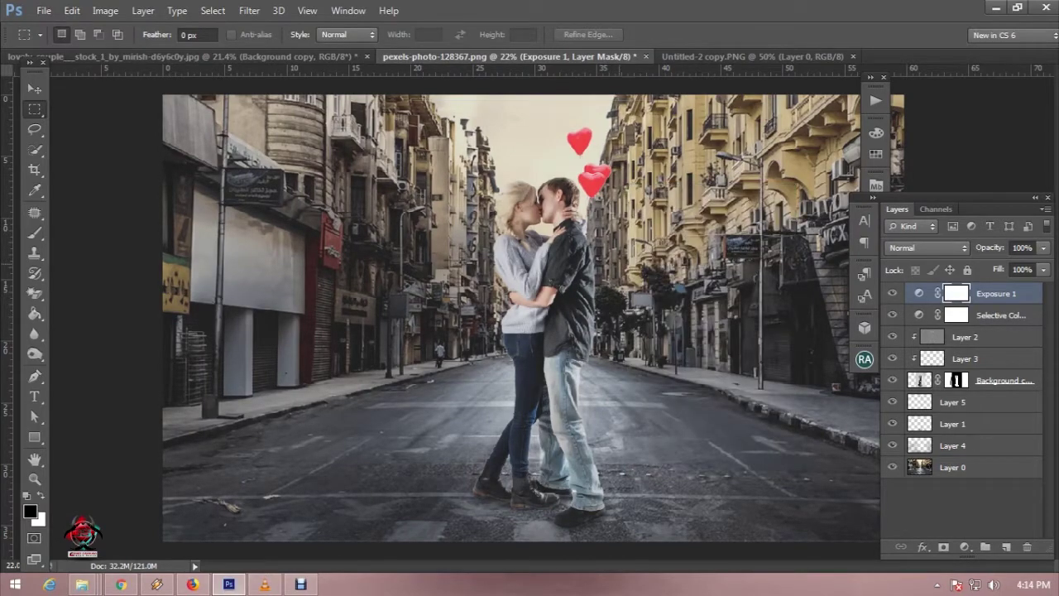
{"action": "key", "text": "ctrl+minus"}
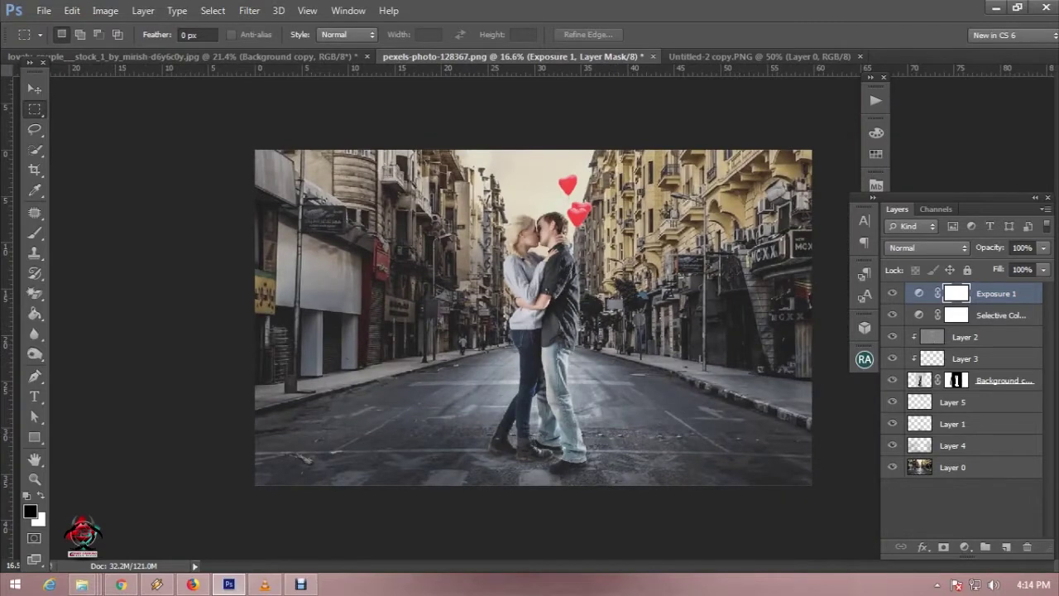
{"action": "left_click", "coordinate": [963, 546]}
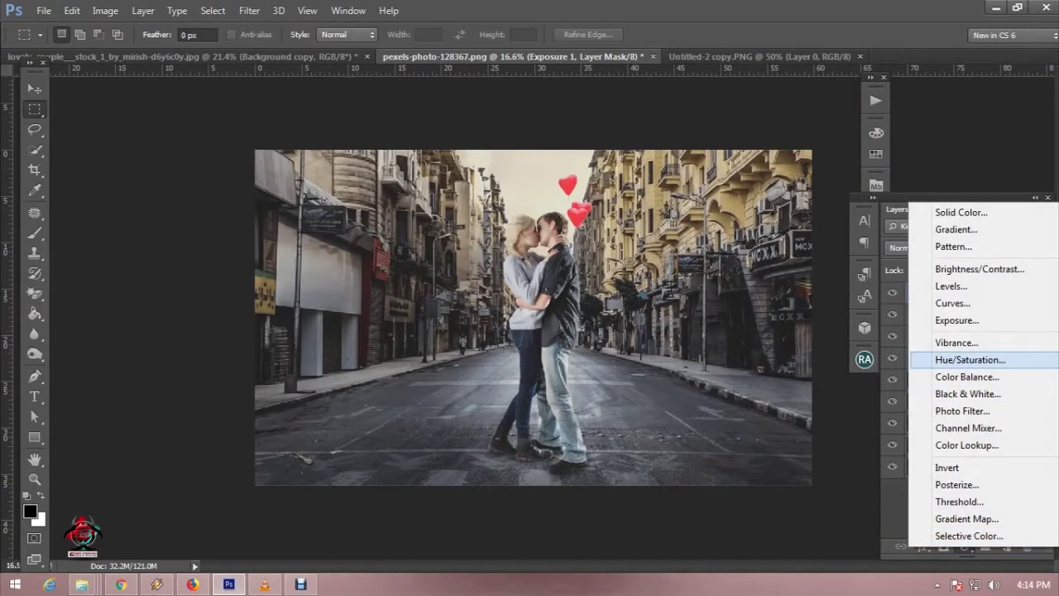
Step: Add a Color Balance layer with midtones Cyan/Red +4 and Magenta/Green +2
{"action": "left_click", "coordinate": [966, 376]}
{"action": "left_click_drag", "start_coordinate": [679, 285], "coordinate": [682, 311]}
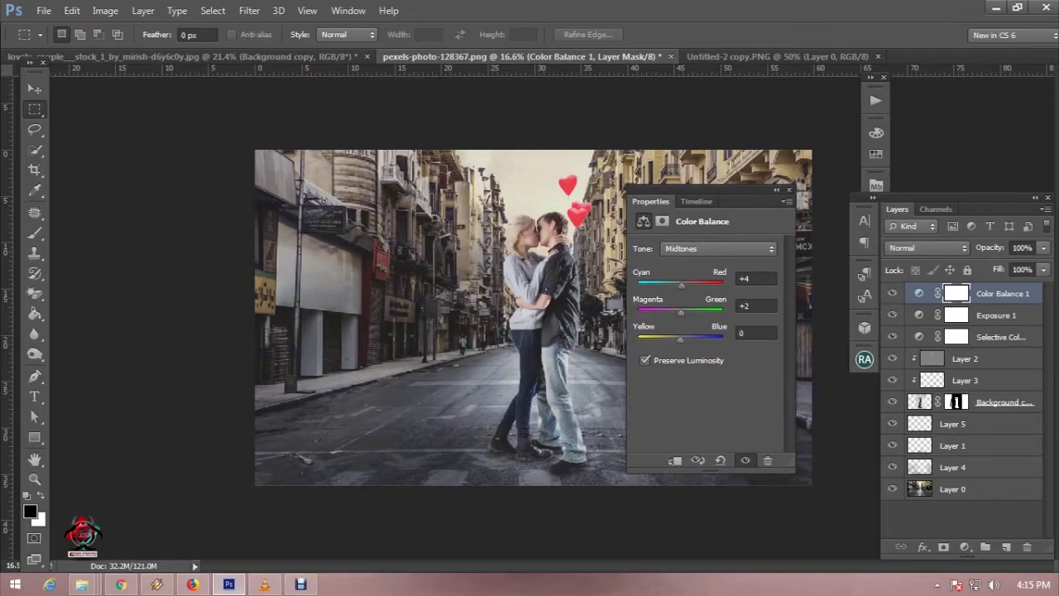
{"action": "left_click", "coordinate": [788, 190]}
Step: Scroll the view and select the Overlay-blended Layer 2
{"action": "scroll", "coordinate": [534, 317], "scroll_direction": "down", "scroll_amount": 3}
{"action": "scroll", "coordinate": [533, 317], "scroll_direction": "up", "scroll_amount": 2}
{"action": "scroll", "coordinate": [533, 317], "scroll_direction": "up", "scroll_amount": 1}
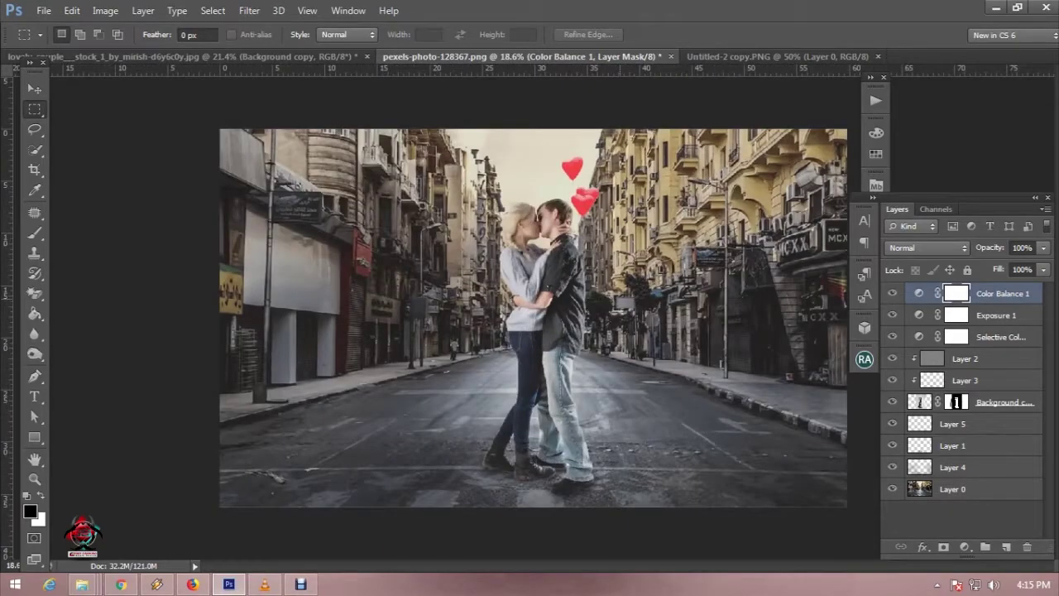
{"action": "scroll", "coordinate": [533, 317], "scroll_direction": "up", "scroll_amount": 1}
{"action": "scroll", "coordinate": [534, 317], "scroll_direction": "down", "scroll_amount": 1}
{"action": "scroll", "coordinate": [534, 317], "scroll_direction": "down", "scroll_amount": 1}
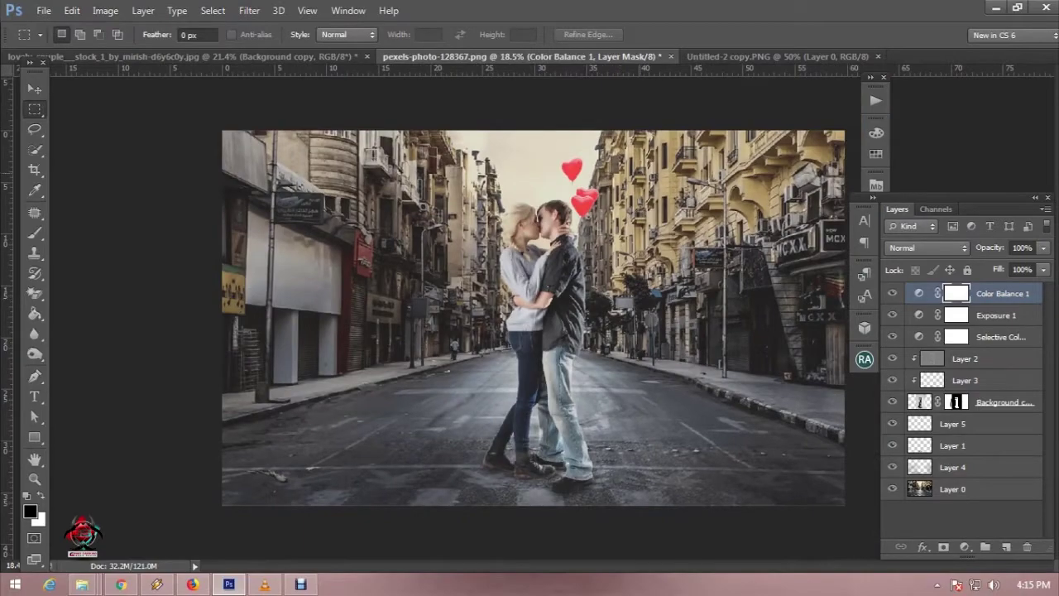
{"action": "scroll", "coordinate": [579, 231], "scroll_direction": "up", "scroll_amount": 1}
{"action": "scroll", "coordinate": [579, 232], "scroll_direction": "up", "scroll_amount": 1}
{"action": "scroll", "coordinate": [579, 231], "scroll_direction": "up", "scroll_amount": 2}
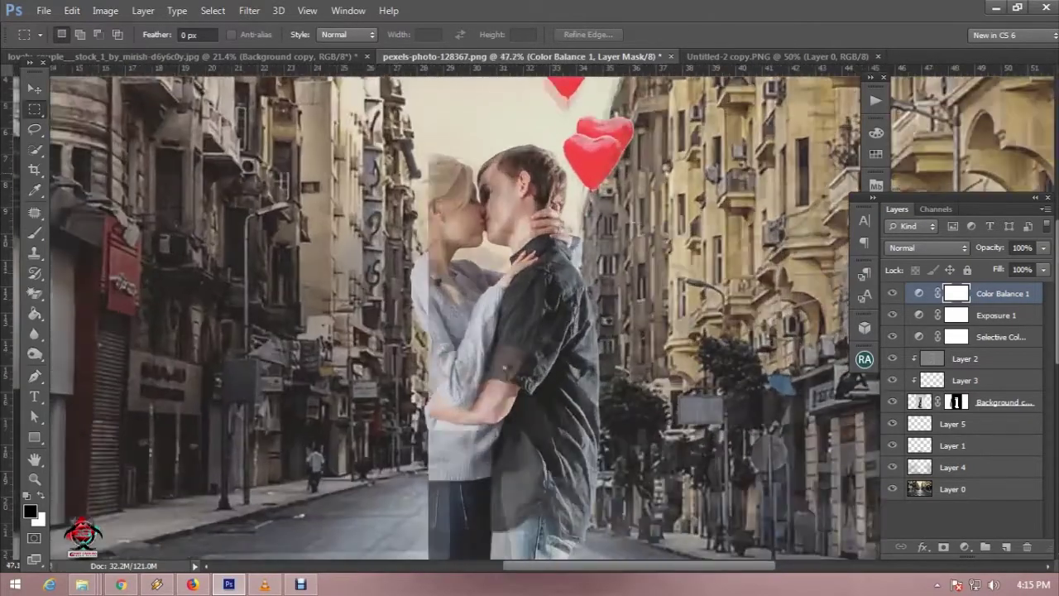
{"action": "scroll", "coordinate": [579, 232], "scroll_direction": "up", "scroll_amount": 1}
{"action": "scroll", "coordinate": [521, 167], "scroll_direction": "up", "scroll_amount": 1}
{"action": "scroll", "coordinate": [522, 167], "scroll_direction": "up", "scroll_amount": 1}
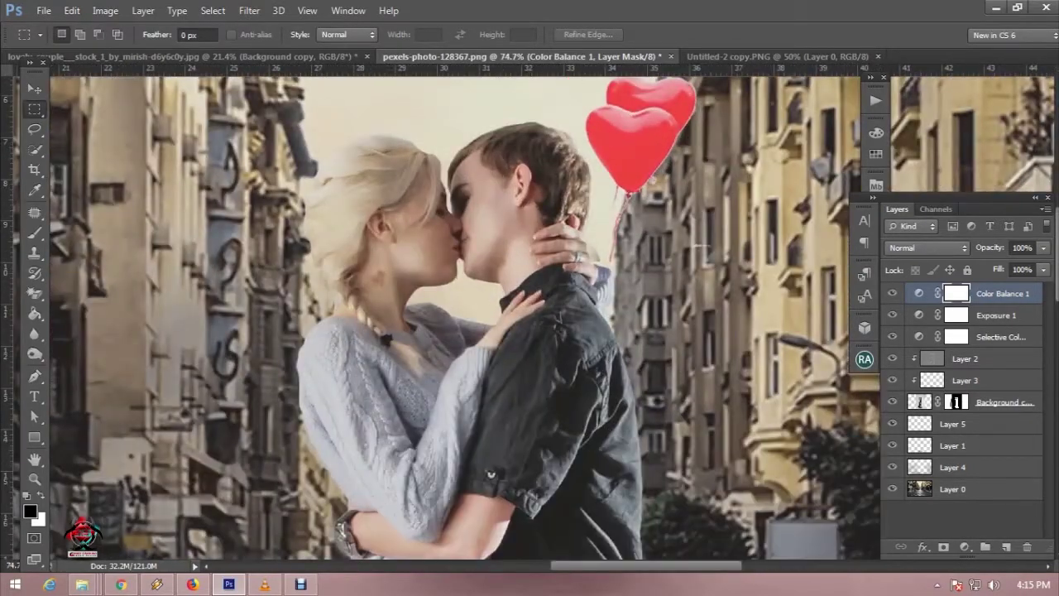
{"action": "left_click", "coordinate": [965, 358]}
Step: With the Burn tool at Midtones, 35% exposure, darken the shadow on the woman's neck
{"action": "key", "text": "shift+o"}
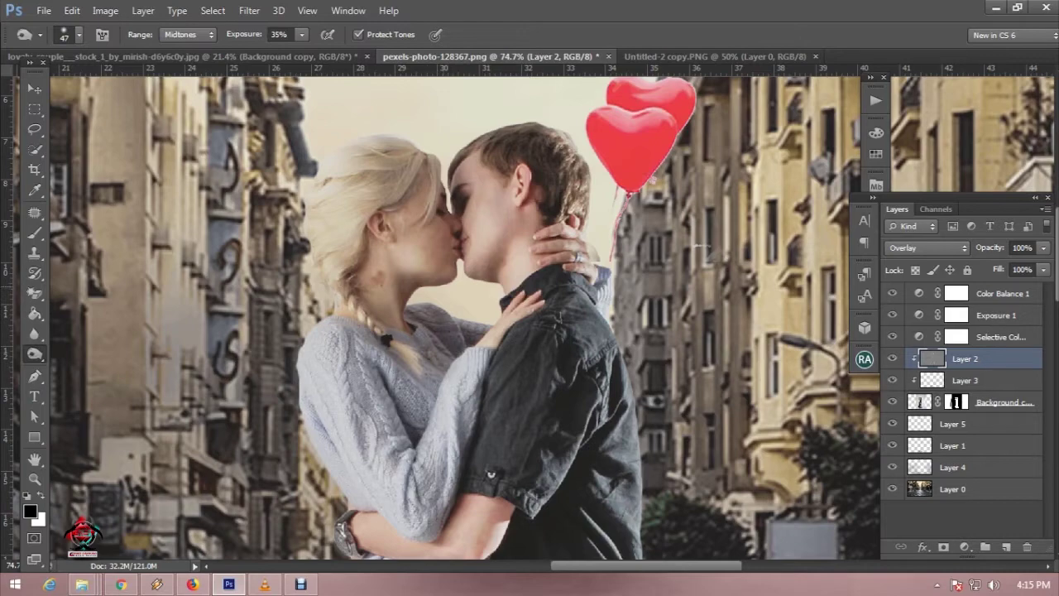
{"action": "left_click_drag", "start_coordinate": [359, 247], "coordinate": [359, 286]}
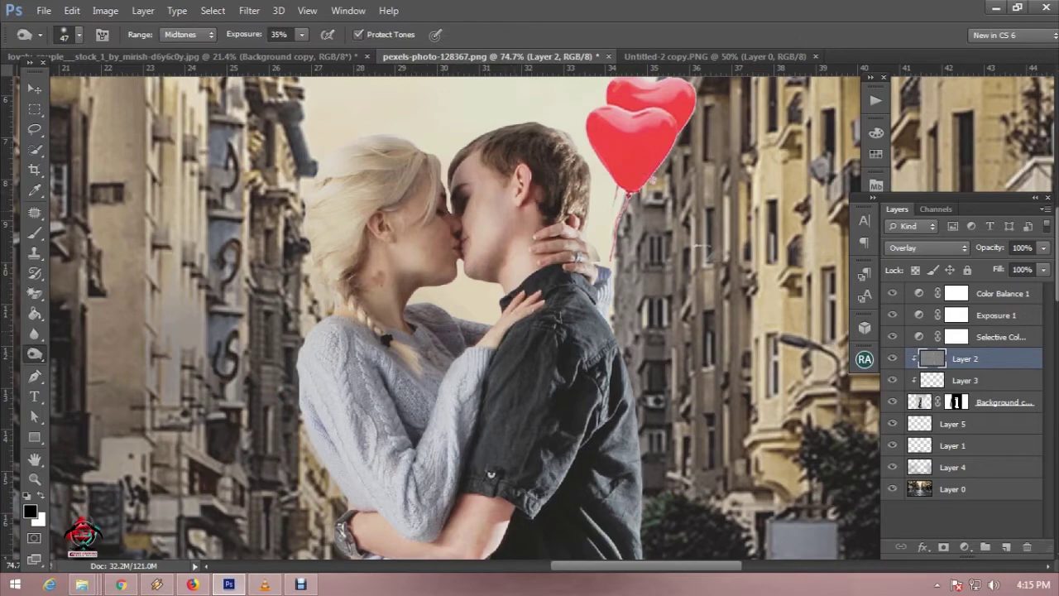
{"action": "scroll", "coordinate": [523, 212], "scroll_direction": "down", "scroll_amount": 3, "text": "alt"}
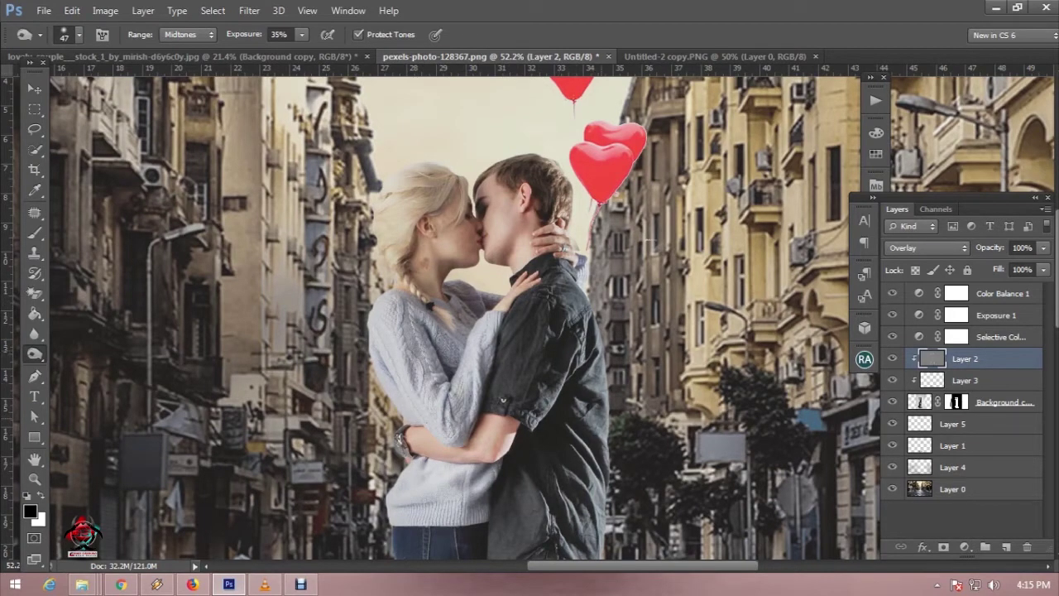
{"action": "scroll", "coordinate": [591, 483], "scroll_direction": "down", "scroll_amount": 2, "text": "alt"}
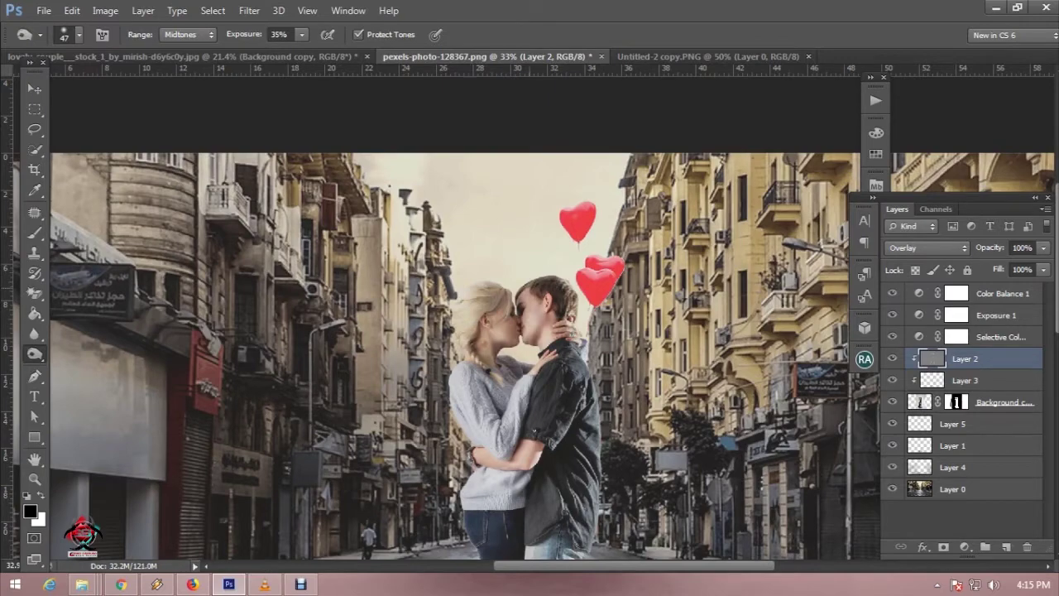
{"action": "scroll", "coordinate": [464, 331], "scroll_direction": "down", "scroll_amount": 2}
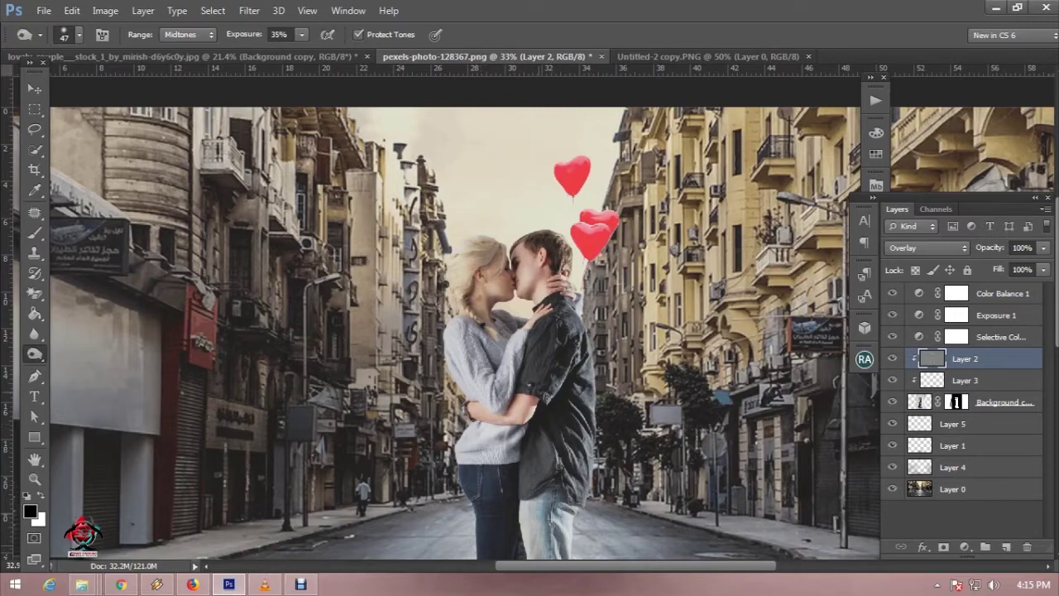
{"action": "scroll", "coordinate": [463, 331], "scroll_direction": "down", "scroll_amount": 2}
{"action": "scroll", "coordinate": [464, 330], "scroll_direction": "down", "scroll_amount": 1}
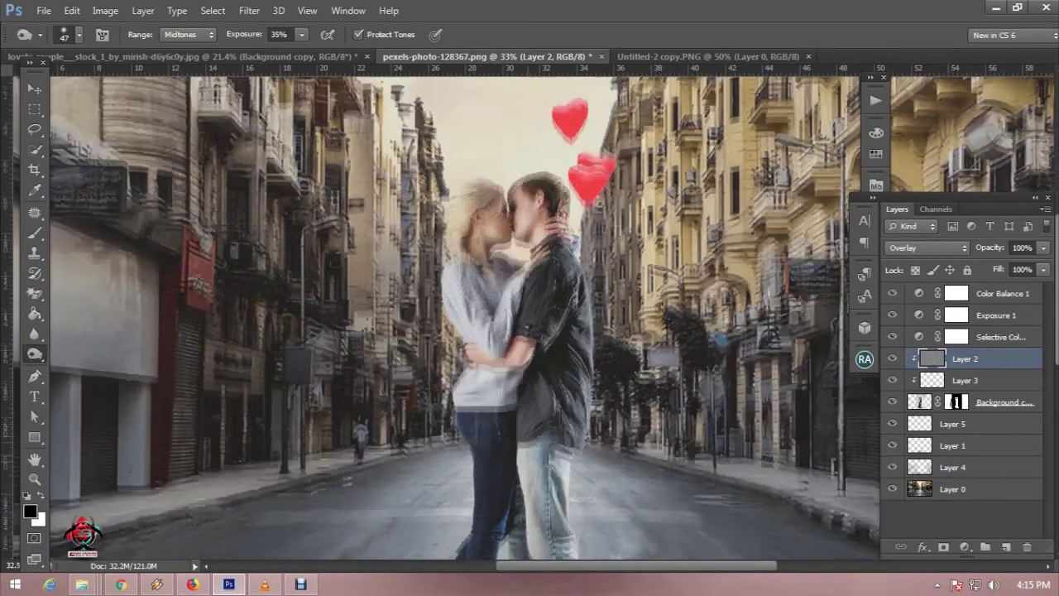
{"action": "scroll", "coordinate": [463, 331], "scroll_direction": "down", "scroll_amount": 3}
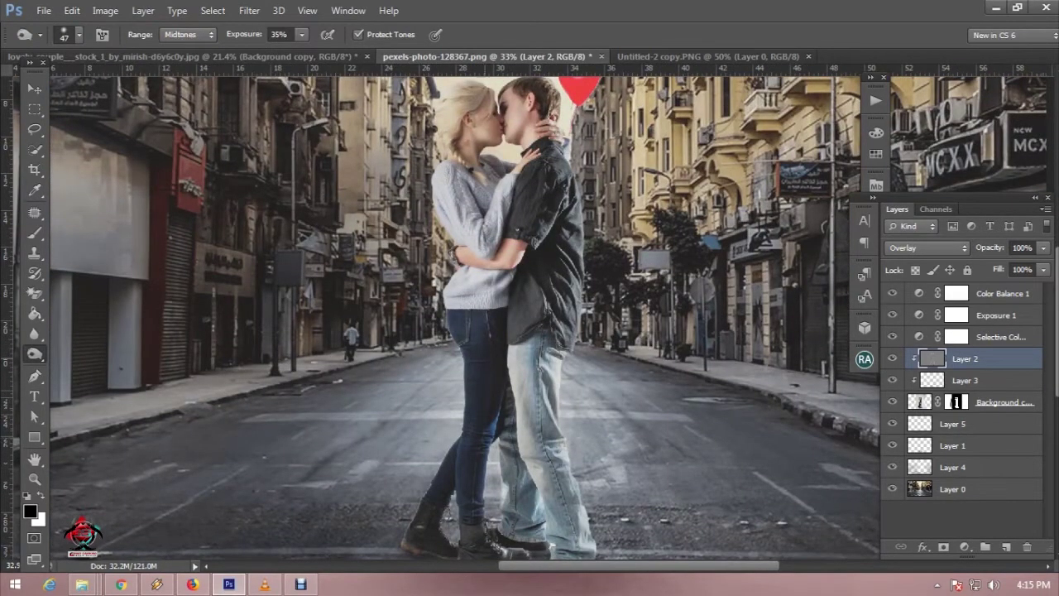
{"action": "scroll", "coordinate": [463, 331], "scroll_direction": "down", "scroll_amount": 3}
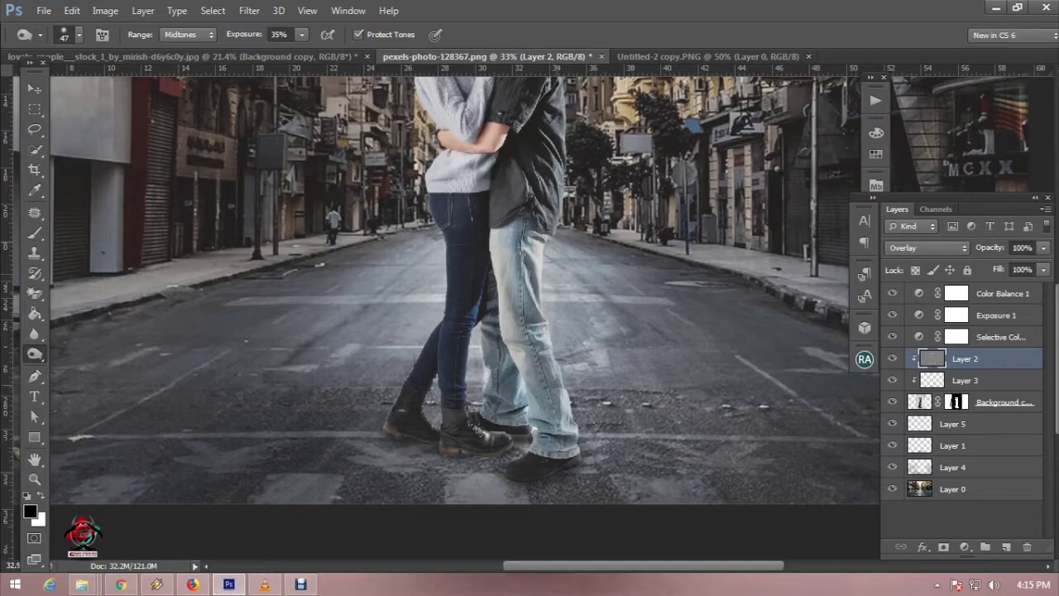
Step: Burn several patches of the man's light jeans up to the jacket edge
{"action": "left_click", "coordinate": [522, 348]}
{"action": "mouse_move", "coordinate": [537, 298]}
{"action": "left_mouse_down"}
{"action": "mouse_move", "coordinate": [522, 299]}
{"action": "mouse_move", "coordinate": [526, 256]}
{"action": "left_mouse_up"}
{"action": "left_click", "coordinate": [531, 236]}
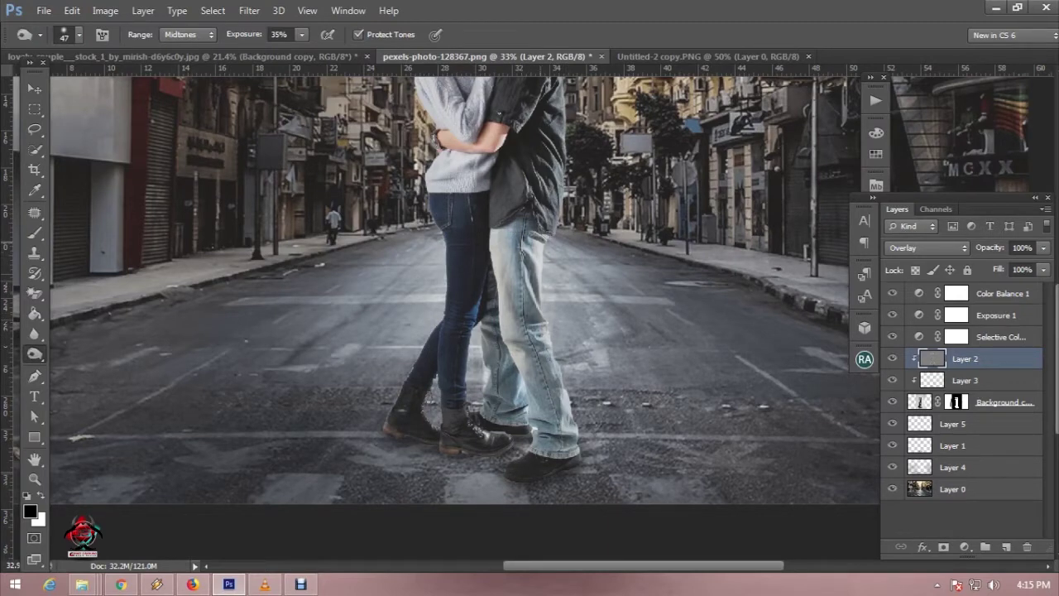
{"action": "left_click", "coordinate": [549, 218]}
{"action": "scroll", "coordinate": [529, 318], "scroll_direction": "down", "scroll_amount": 3}
{"action": "scroll", "coordinate": [529, 317], "scroll_direction": "down", "scroll_amount": 2}
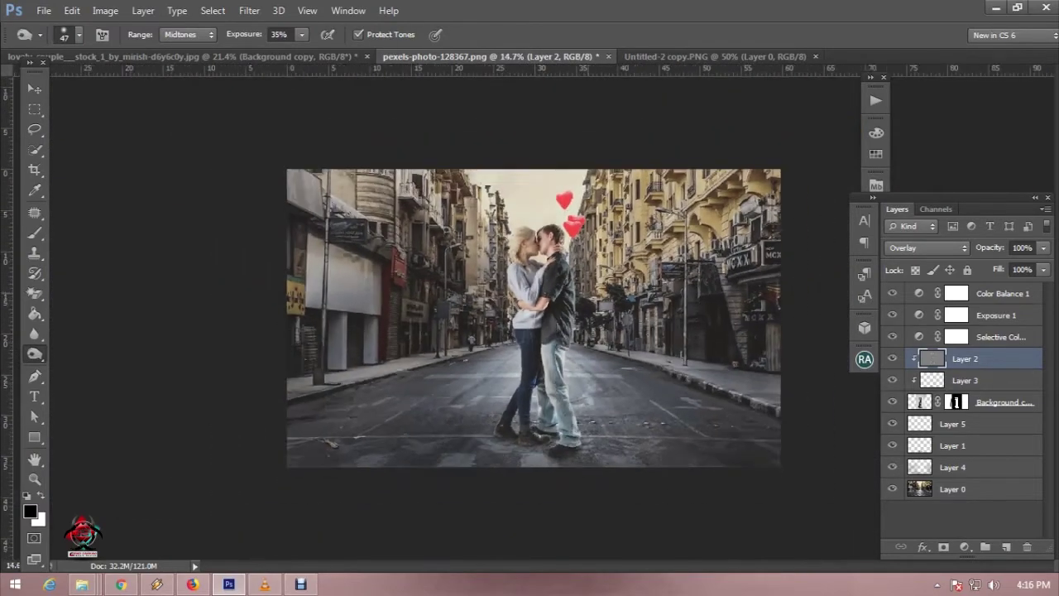
{"action": "scroll", "coordinate": [530, 317], "scroll_direction": "up", "scroll_amount": 1}
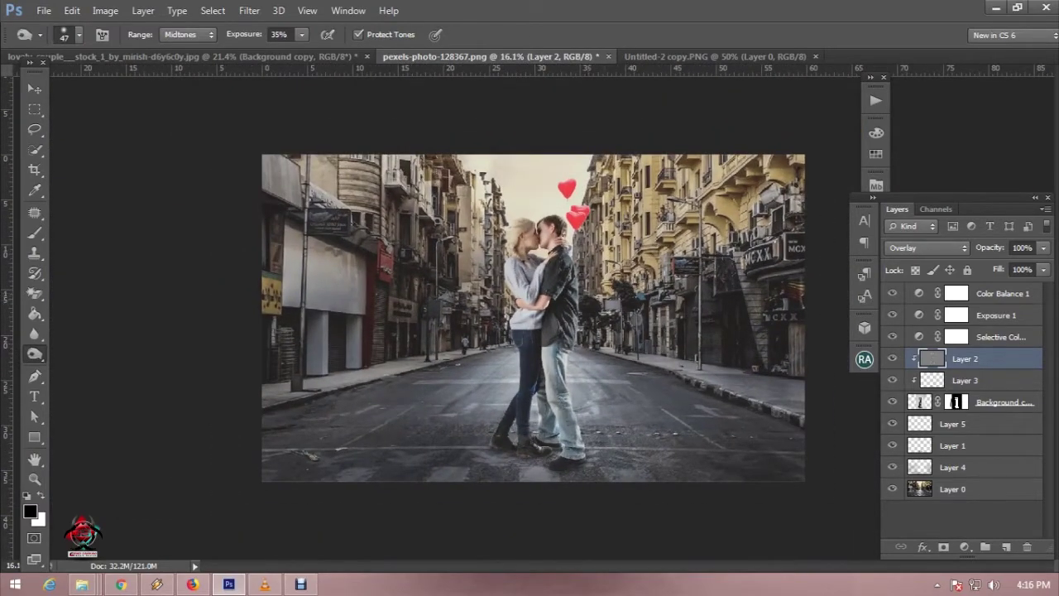
{"action": "scroll", "coordinate": [533, 317], "scroll_direction": "up", "scroll_amount": 1}
{"action": "scroll", "coordinate": [532, 317], "scroll_direction": "down", "scroll_amount": 2}
{"action": "scroll", "coordinate": [532, 317], "scroll_direction": "down", "scroll_amount": 1}
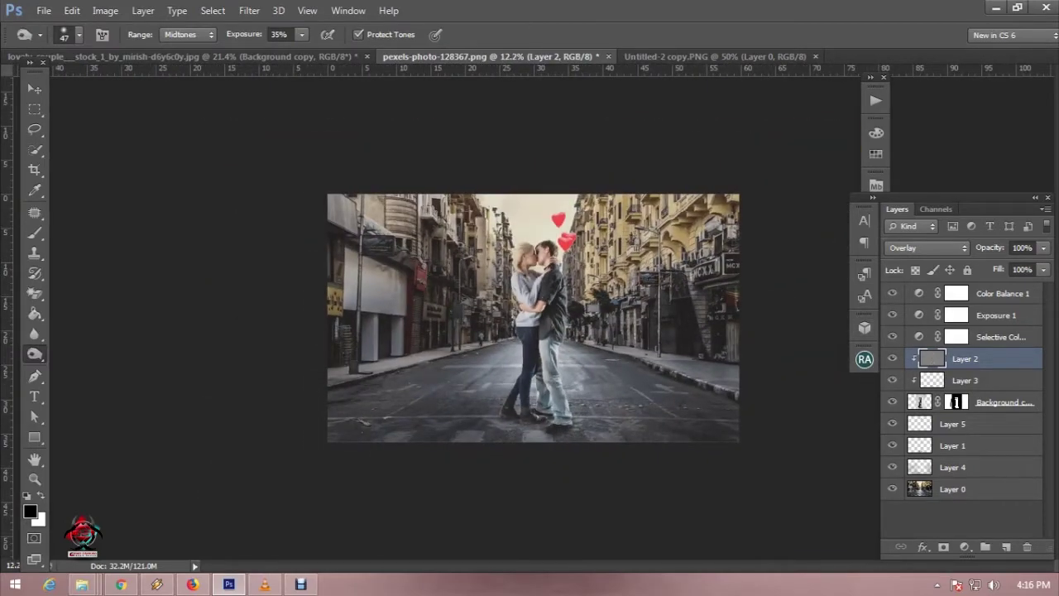
{"action": "scroll", "coordinate": [567, 262], "scroll_direction": "up", "scroll_amount": 2}
{"action": "scroll", "coordinate": [567, 262], "scroll_direction": "up", "scroll_amount": 2}
{"action": "scroll", "coordinate": [567, 262], "scroll_direction": "up", "scroll_amount": 2}
{"action": "scroll", "coordinate": [567, 262], "scroll_direction": "up", "scroll_amount": 2}
Step: Pan and zoom the view to bring the upper heart balloon into view
{"action": "left_click_drag", "start_coordinate": [447, 428], "coordinate": [328, 546]}
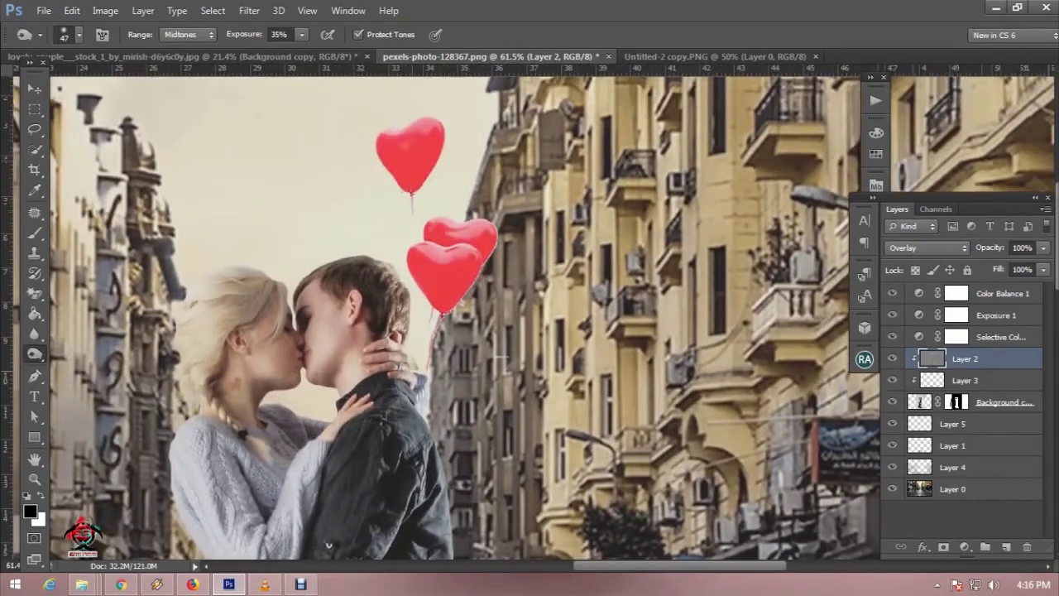
{"action": "scroll", "coordinate": [427, 357], "scroll_direction": "down", "scroll_amount": 1}
{"action": "scroll", "coordinate": [427, 356], "scroll_direction": "down", "scroll_amount": 1}
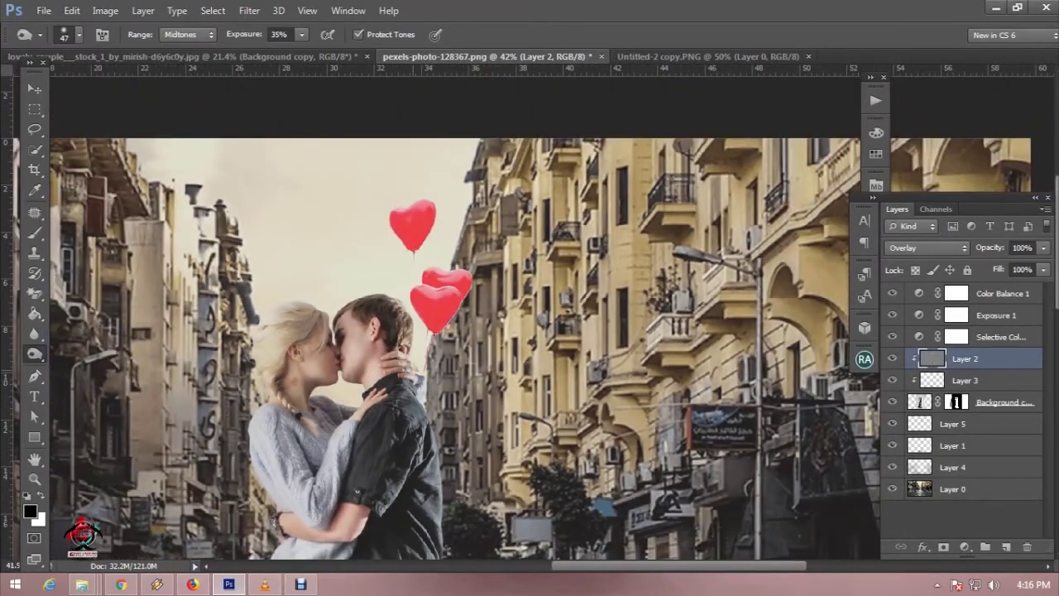
{"action": "scroll", "coordinate": [428, 356], "scroll_direction": "down", "scroll_amount": 1}
{"action": "scroll", "coordinate": [427, 357], "scroll_direction": "down", "scroll_amount": 1}
{"action": "scroll", "coordinate": [427, 356], "scroll_direction": "down", "scroll_amount": 1}
{"action": "scroll", "coordinate": [428, 357], "scroll_direction": "down", "scroll_amount": 1}
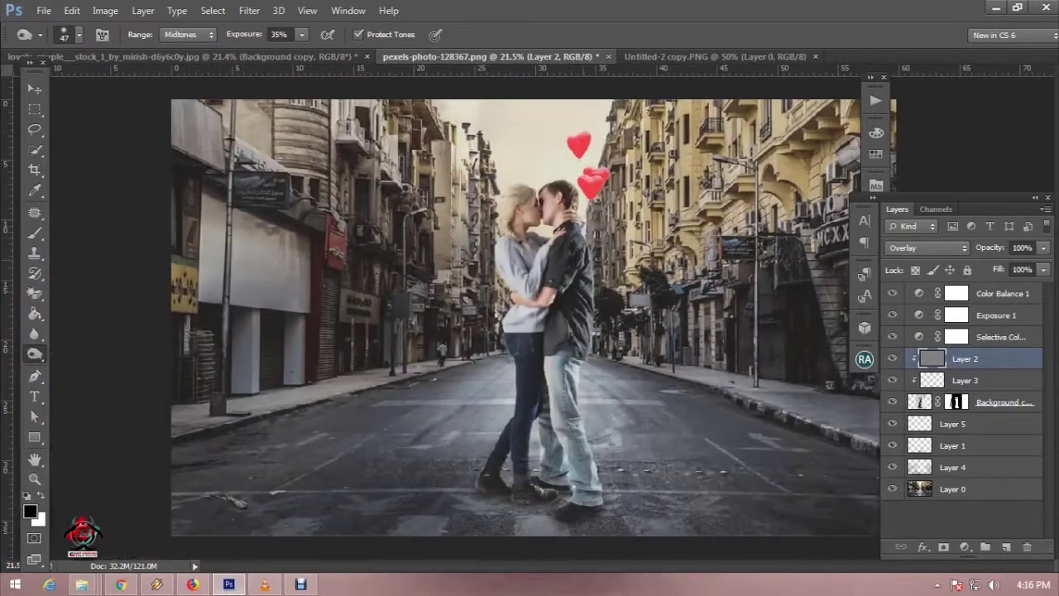
Step: Select Layer 5, nudge the hearts, and move the layer to the top of the stack
{"action": "key", "text": "v"}
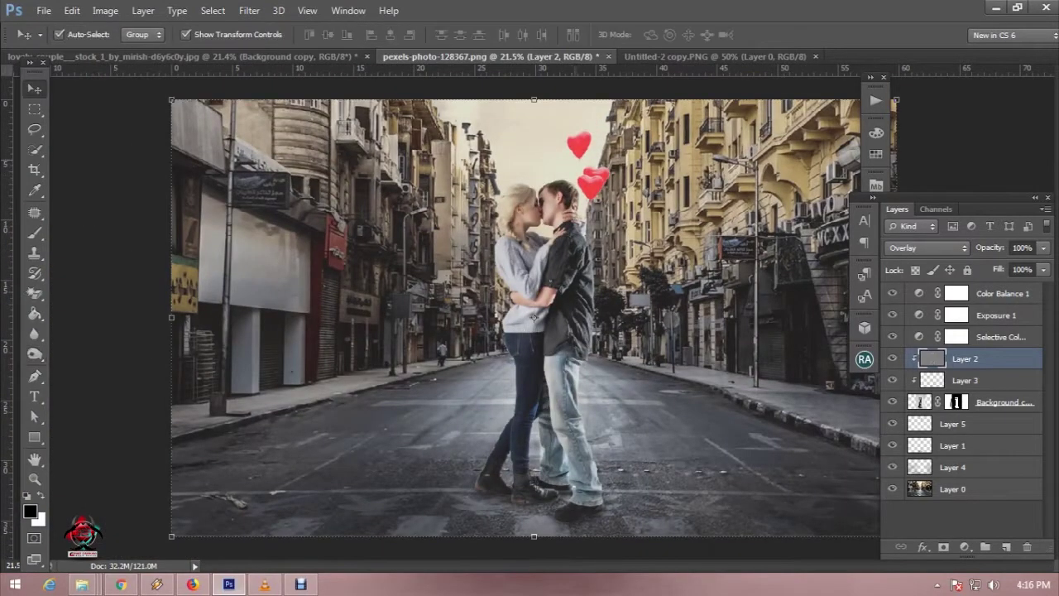
{"action": "left_click", "coordinate": [952, 424]}
{"action": "left_click_drag", "start_coordinate": [593, 184], "coordinate": [586, 185]}
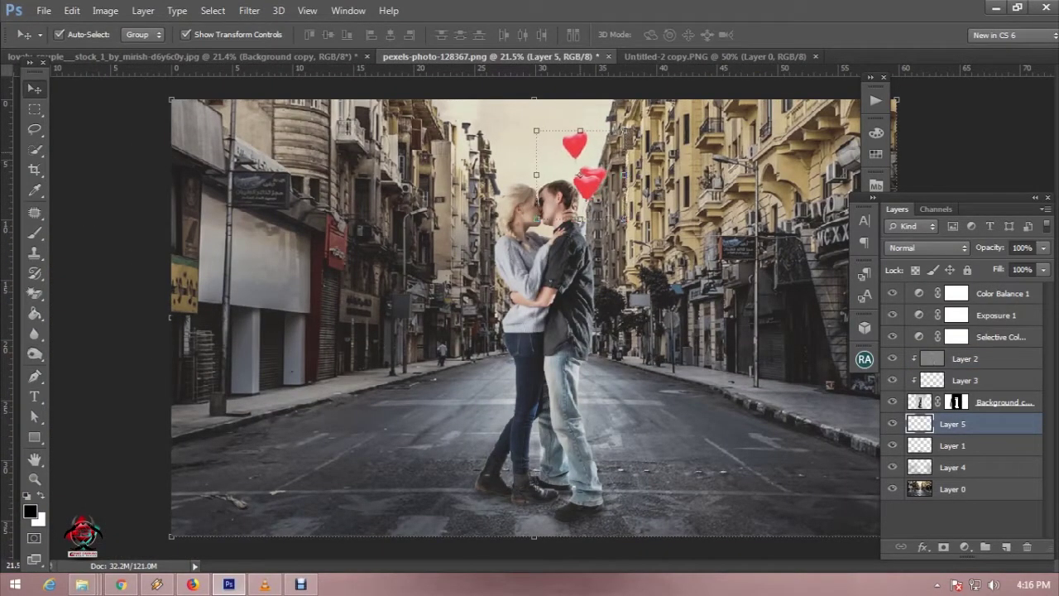
{"action": "left_click_drag", "start_coordinate": [586, 185], "coordinate": [591, 183]}
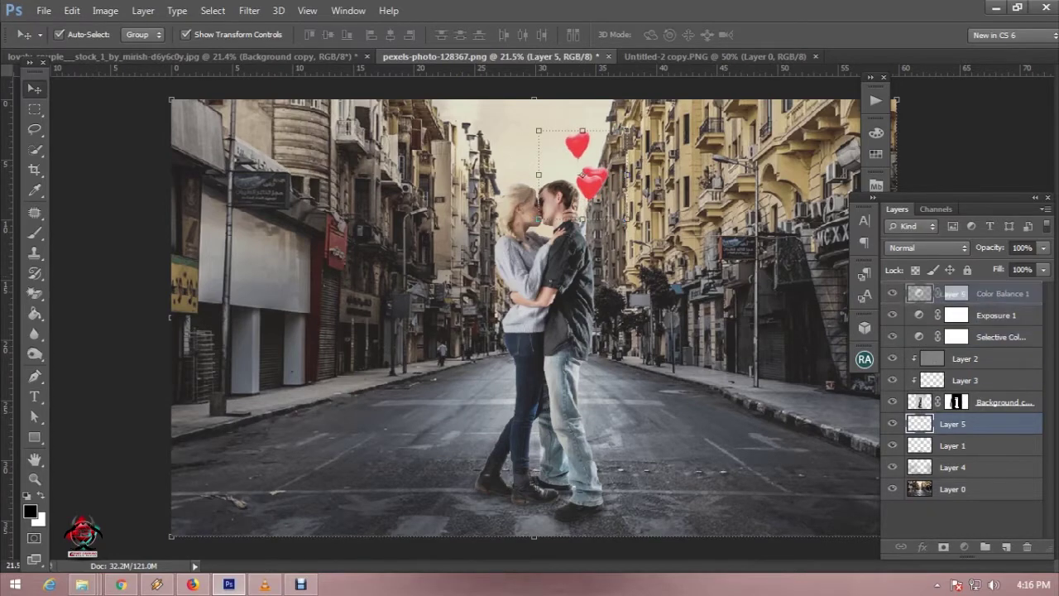
{"action": "left_click_drag", "start_coordinate": [952, 423], "coordinate": [952, 286]}
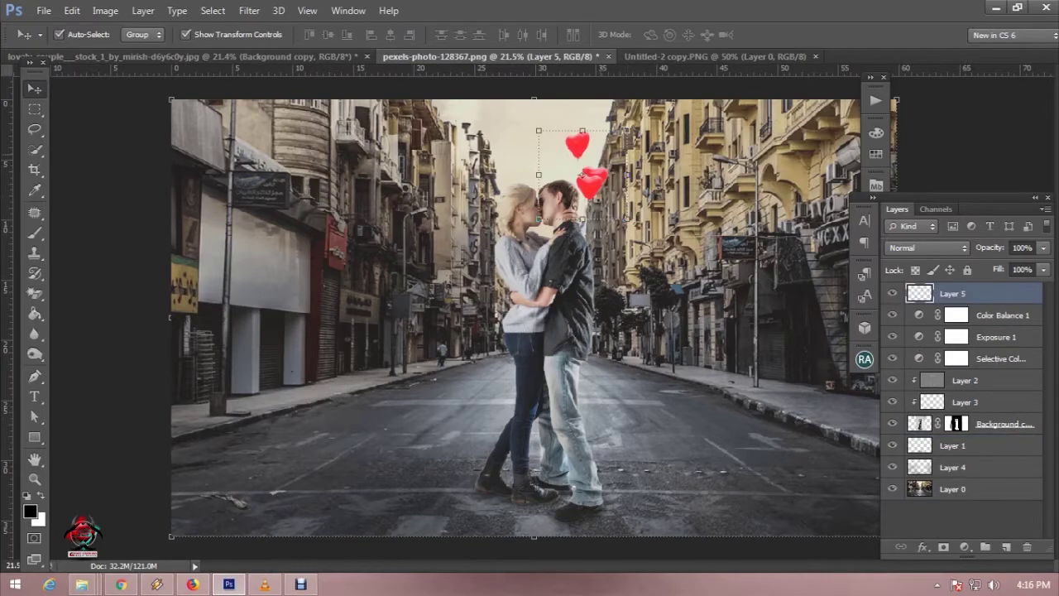
Step: Free Transform the hearts, shifting them up-left and enlarging them slightly
{"action": "key", "text": "ctrl+t"}
{"action": "scroll", "coordinate": [570, 234], "scroll_direction": "up", "scroll_amount": 1}
{"action": "left_click_drag", "start_coordinate": [605, 151], "coordinate": [604, 151]}
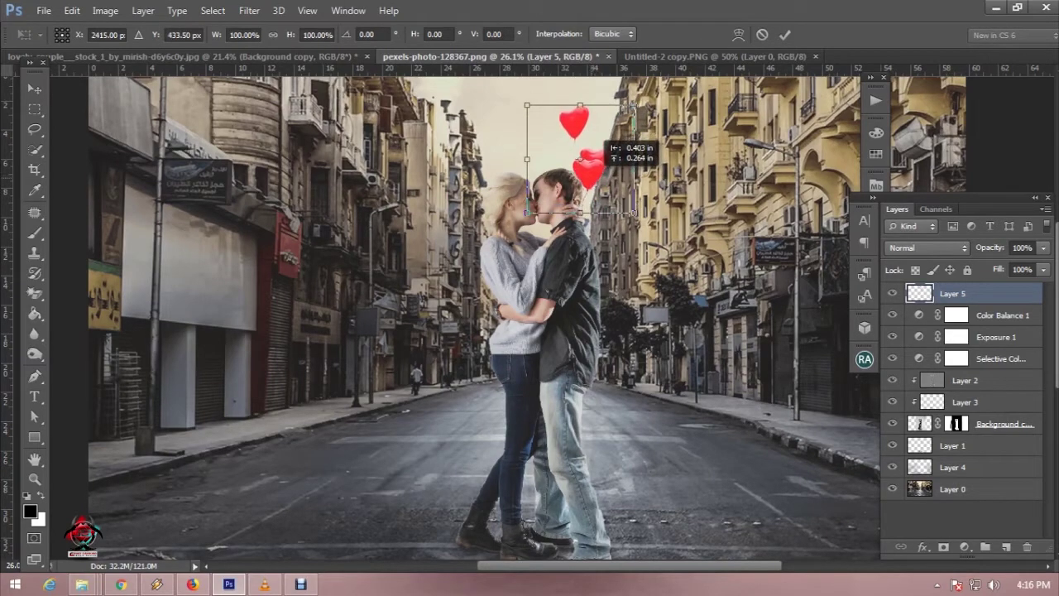
{"action": "left_click_drag", "start_coordinate": [604, 150], "coordinate": [604, 151]}
{"action": "scroll", "coordinate": [601, 214], "scroll_direction": "up", "scroll_amount": 2}
{"action": "scroll", "coordinate": [601, 214], "scroll_direction": "up", "scroll_amount": 2}
{"action": "scroll", "coordinate": [600, 214], "scroll_direction": "up", "scroll_amount": 2}
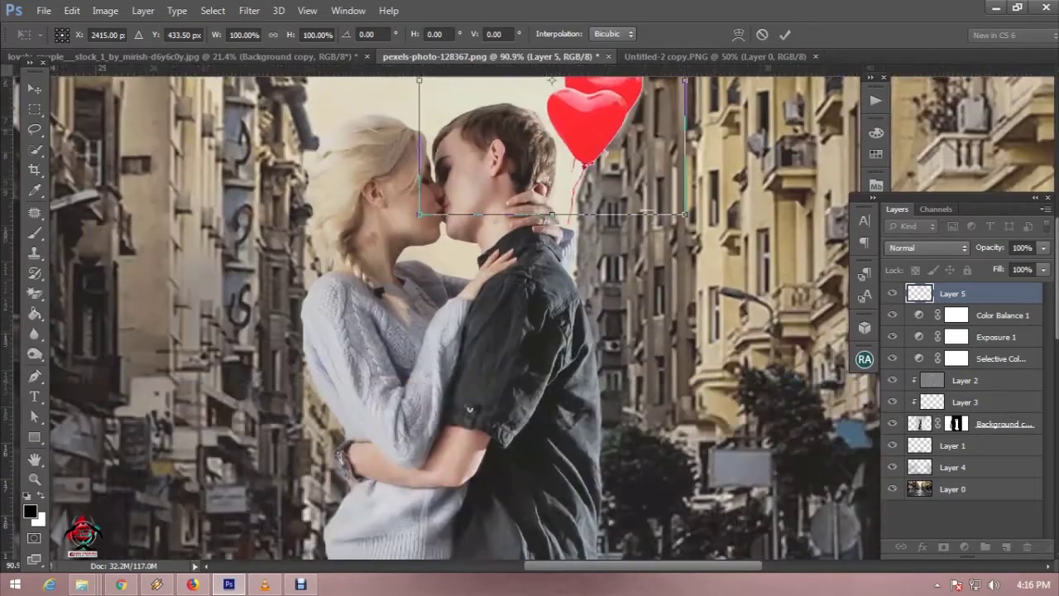
{"action": "scroll", "coordinate": [601, 214], "scroll_direction": "up", "scroll_amount": 1}
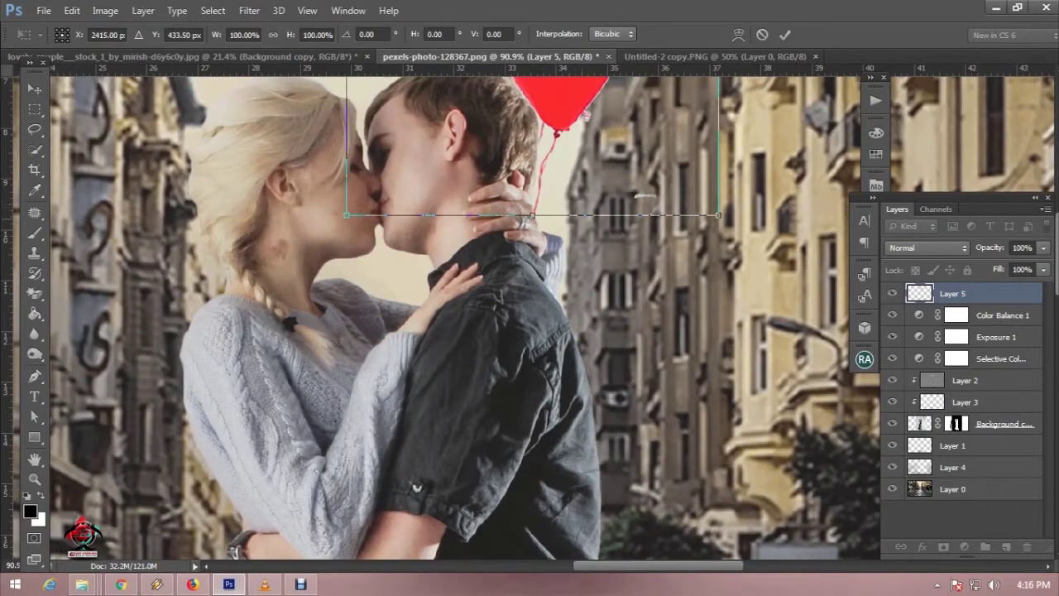
{"action": "left_click_drag", "start_coordinate": [717, 215], "coordinate": [722, 219]}
{"action": "key", "text": "Return"}
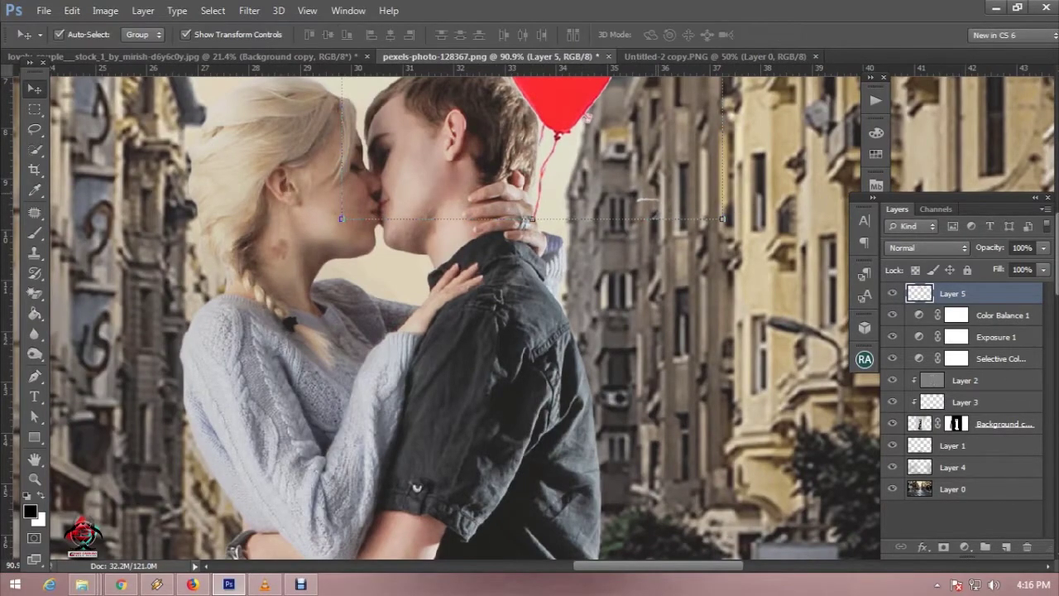
Step: Scale the hearts to about 110% and shift them slightly left and down
{"action": "scroll", "coordinate": [591, 181], "scroll_direction": "down", "scroll_amount": 2}
{"action": "scroll", "coordinate": [590, 181], "scroll_direction": "down", "scroll_amount": 2}
{"action": "scroll", "coordinate": [590, 181], "scroll_direction": "down", "scroll_amount": 2}
{"action": "scroll", "coordinate": [590, 182], "scroll_direction": "down", "scroll_amount": 1}
{"action": "scroll", "coordinate": [590, 181], "scroll_direction": "down", "scroll_amount": 1}
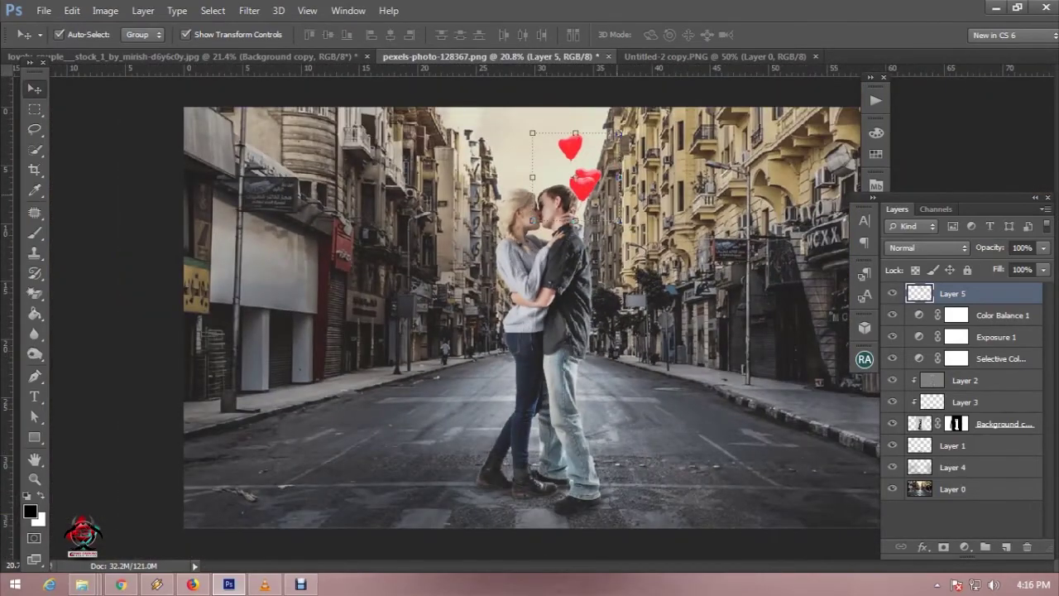
{"action": "scroll", "coordinate": [591, 181], "scroll_direction": "up", "scroll_amount": 2}
{"action": "scroll", "coordinate": [590, 181], "scroll_direction": "down", "scroll_amount": 1}
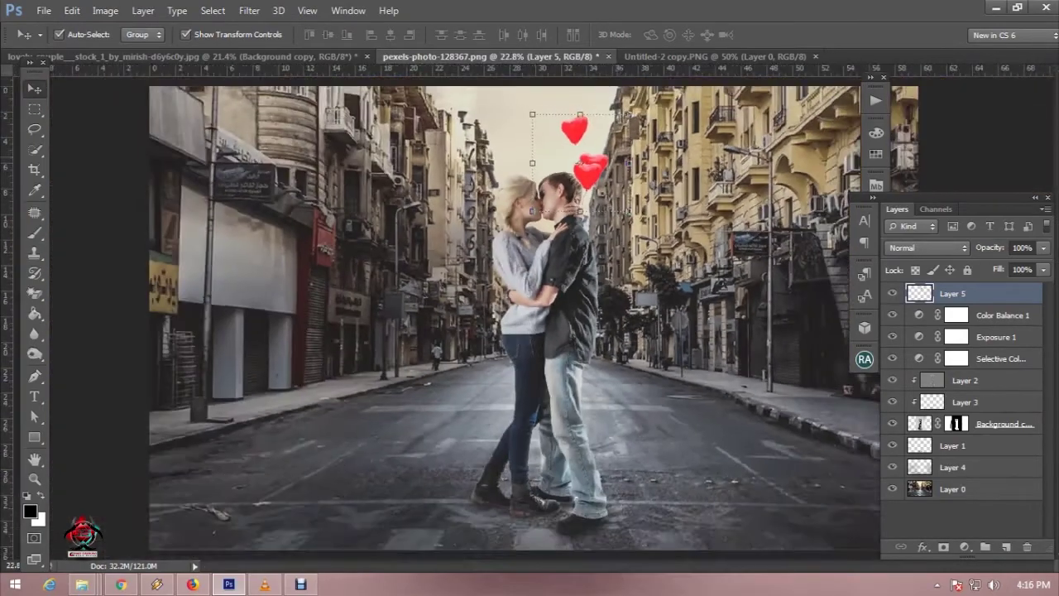
{"action": "left_click_drag", "start_coordinate": [580, 114], "coordinate": [586, 105]}
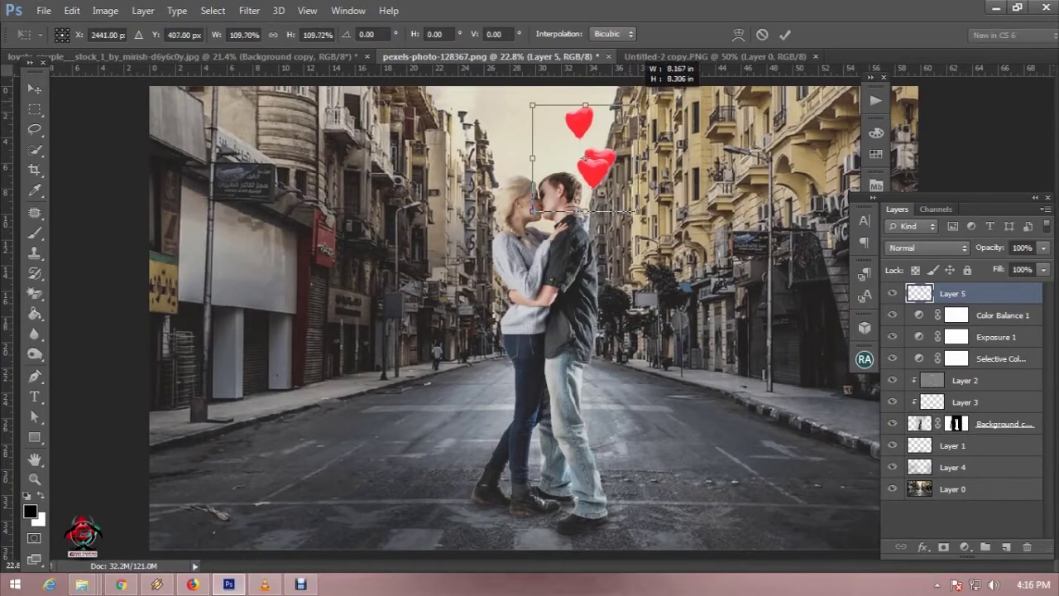
{"action": "scroll", "coordinate": [604, 157], "scroll_direction": "up", "scroll_amount": 1}
{"action": "scroll", "coordinate": [604, 157], "scroll_direction": "up", "scroll_amount": 1}
{"action": "left_click_drag", "start_coordinate": [566, 157], "coordinate": [543, 155]}
{"action": "key", "text": "Return"}
Step: Apply a Warp transform to the heart balloons
{"action": "scroll", "coordinate": [543, 154], "scroll_direction": "up", "scroll_amount": 1}
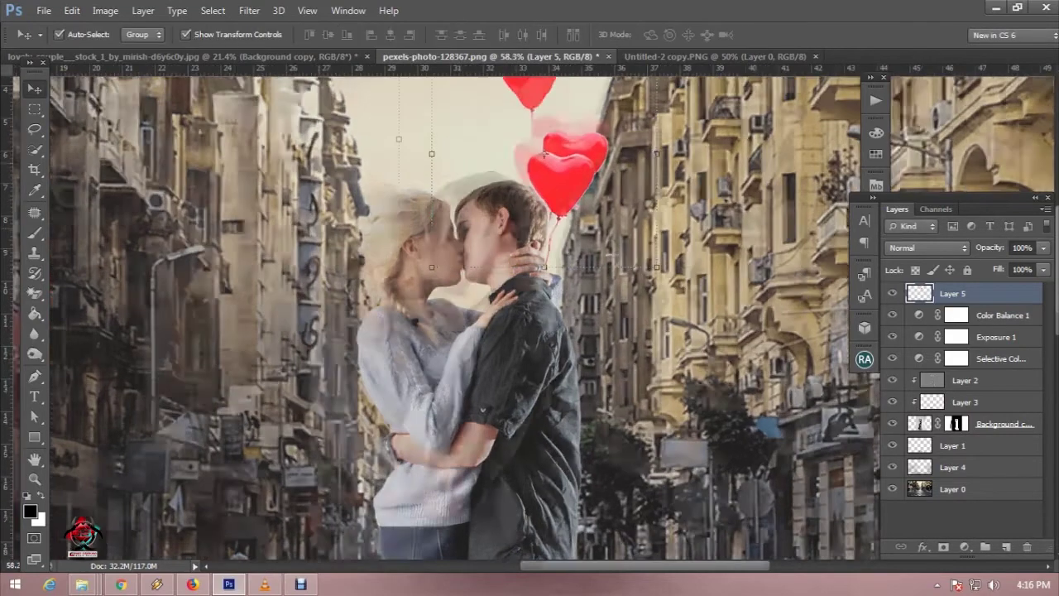
{"action": "scroll", "coordinate": [544, 155], "scroll_direction": "up", "scroll_amount": 1}
{"action": "scroll", "coordinate": [550, 178], "scroll_direction": "up", "scroll_amount": 1}
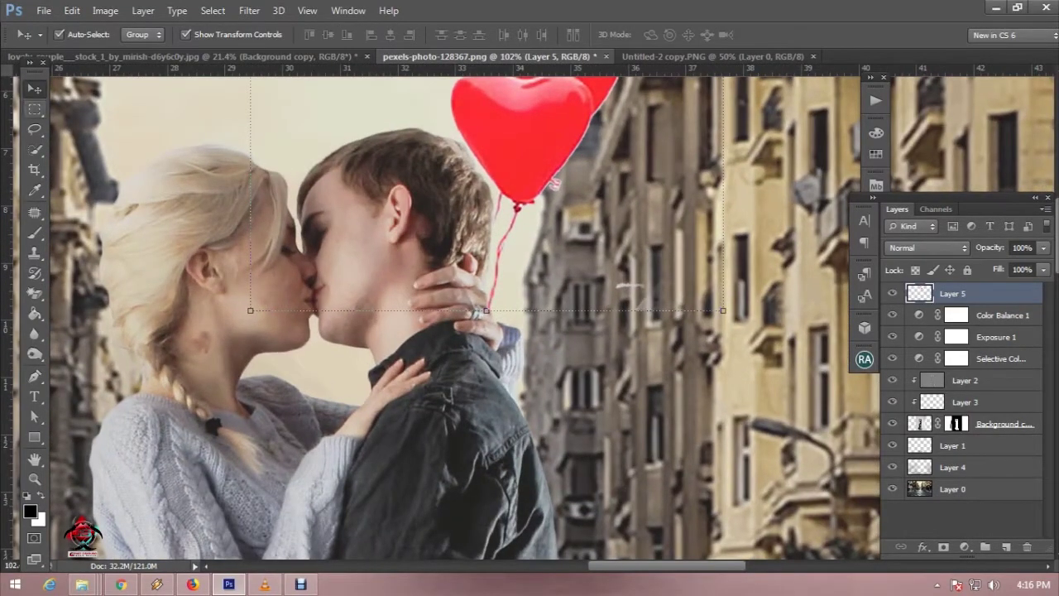
{"action": "key", "text": "ctrl+t"}
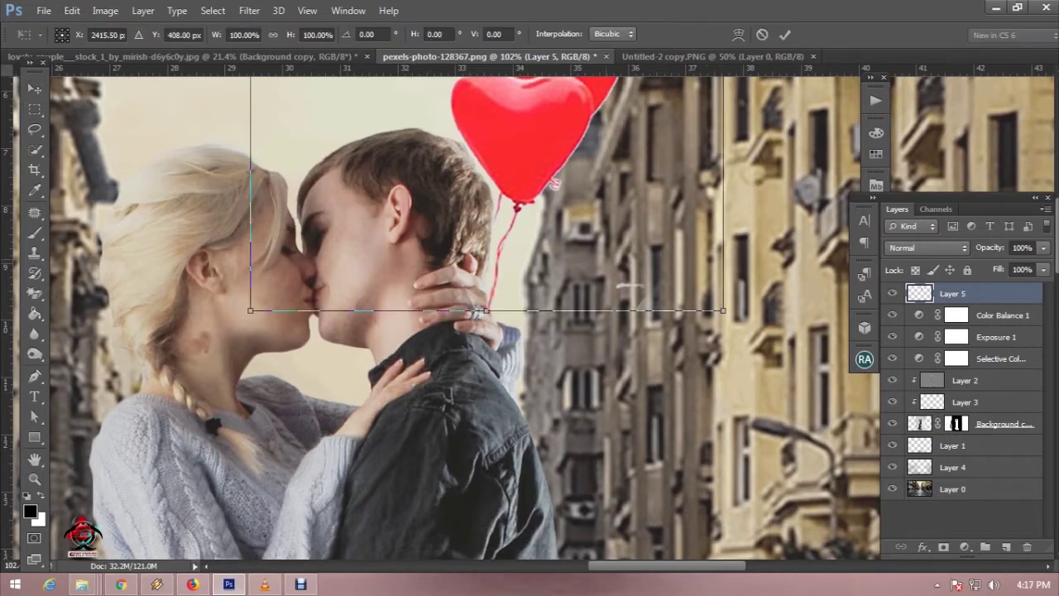
{"action": "right_click", "coordinate": [601, 249]}
{"action": "left_click", "coordinate": [629, 366]}
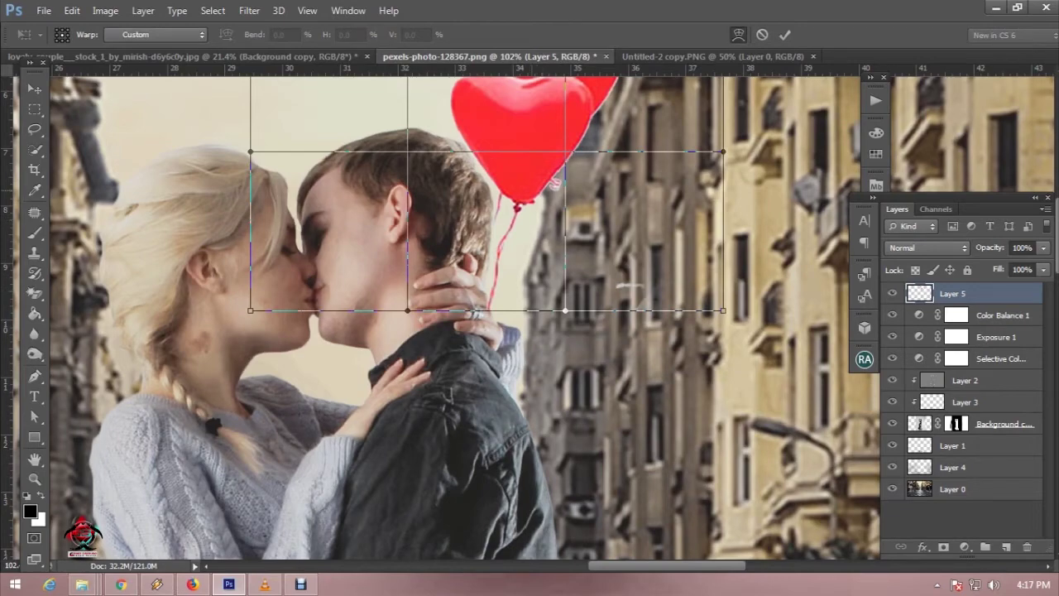
{"action": "key", "text": "Return"}
{"action": "left_click", "coordinate": [71, 10]}
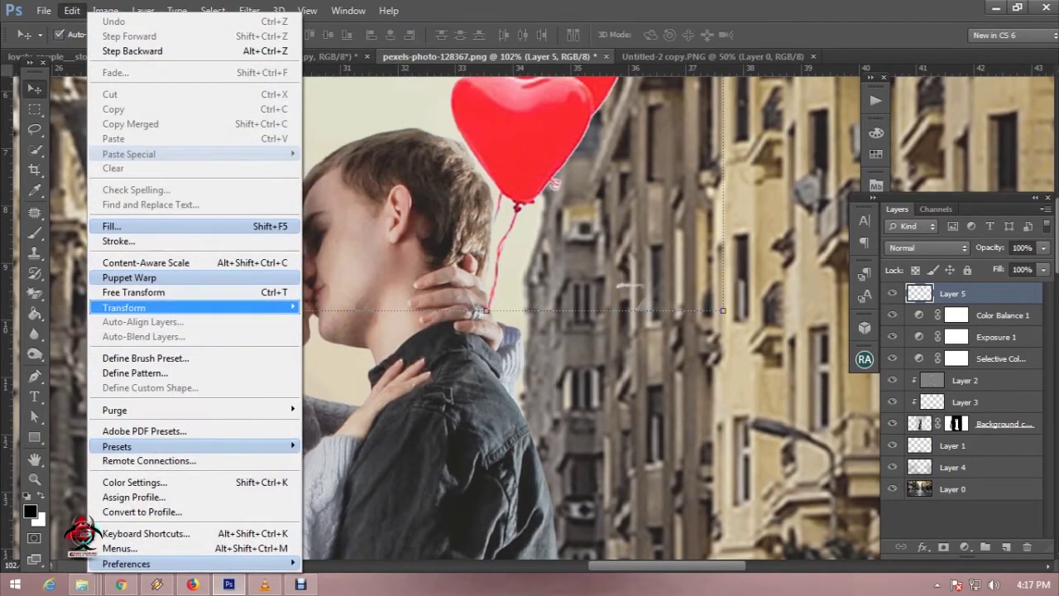
Step: Start Puppet Warp on Layer 5 and pin the heart balloons and their strings
{"action": "left_click", "coordinate": [129, 277]}
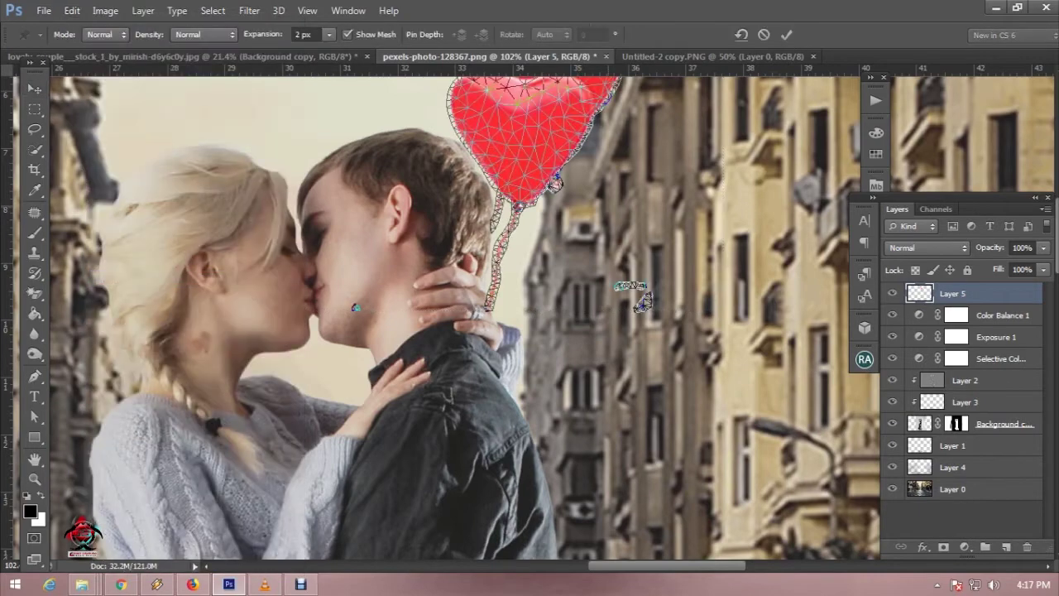
{"action": "left_click", "coordinate": [531, 273]}
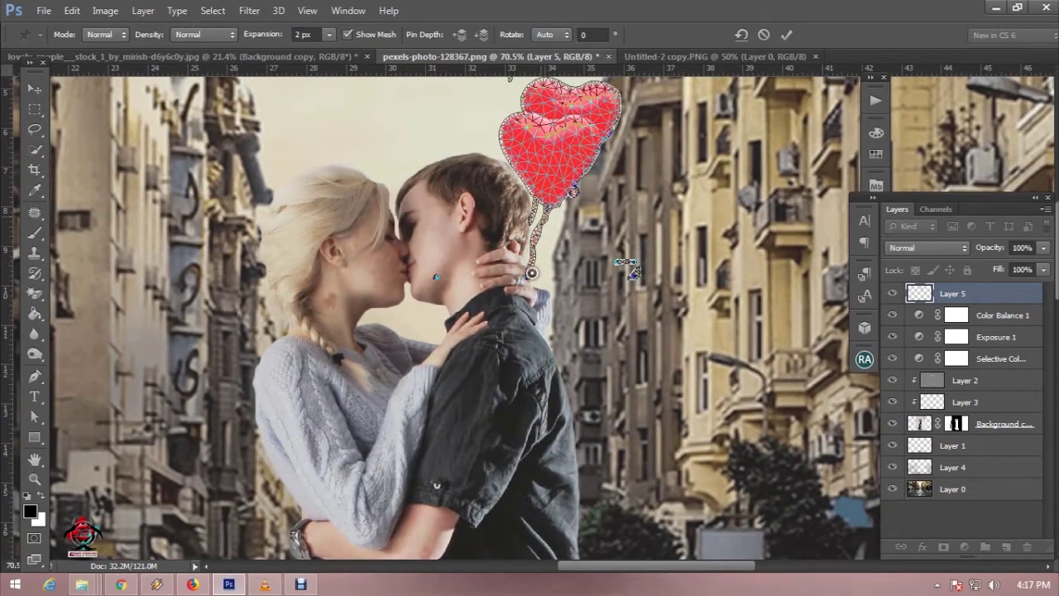
{"action": "left_click", "coordinate": [549, 209]}
{"action": "left_click", "coordinate": [513, 127]}
{"action": "left_click", "coordinate": [597, 140]}
{"action": "scroll", "coordinate": [597, 140], "scroll_direction": "up", "scroll_amount": 2}
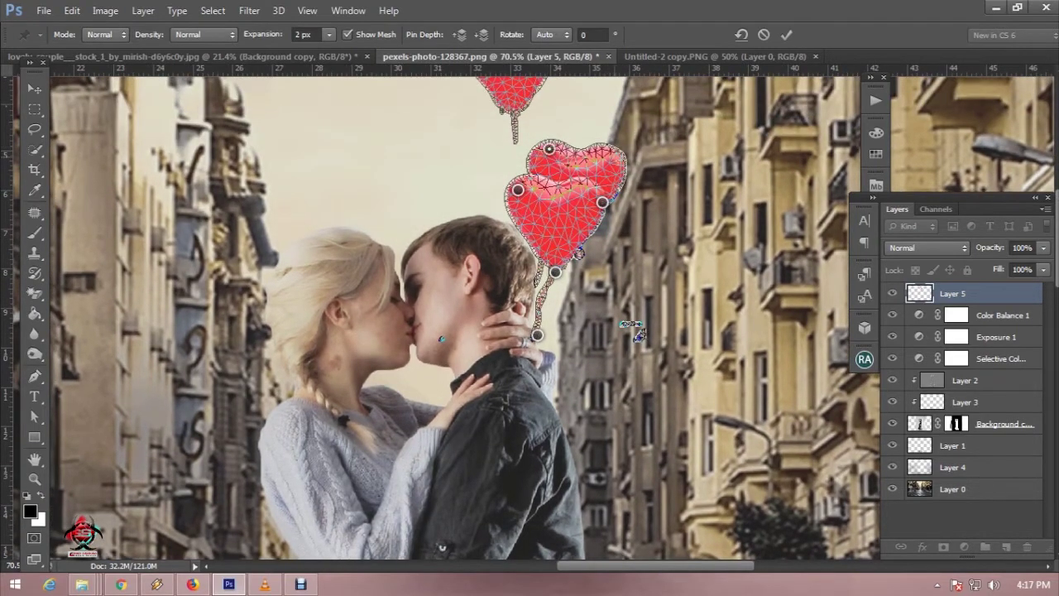
{"action": "left_click_drag", "start_coordinate": [636, 333], "coordinate": [656, 451]}
{"action": "left_click", "coordinate": [538, 226]}
Step: Drag the lower balloon's string pins to curve it leftward, then commit the warp
{"action": "scroll", "coordinate": [596, 285], "scroll_direction": "up", "scroll_amount": 3}
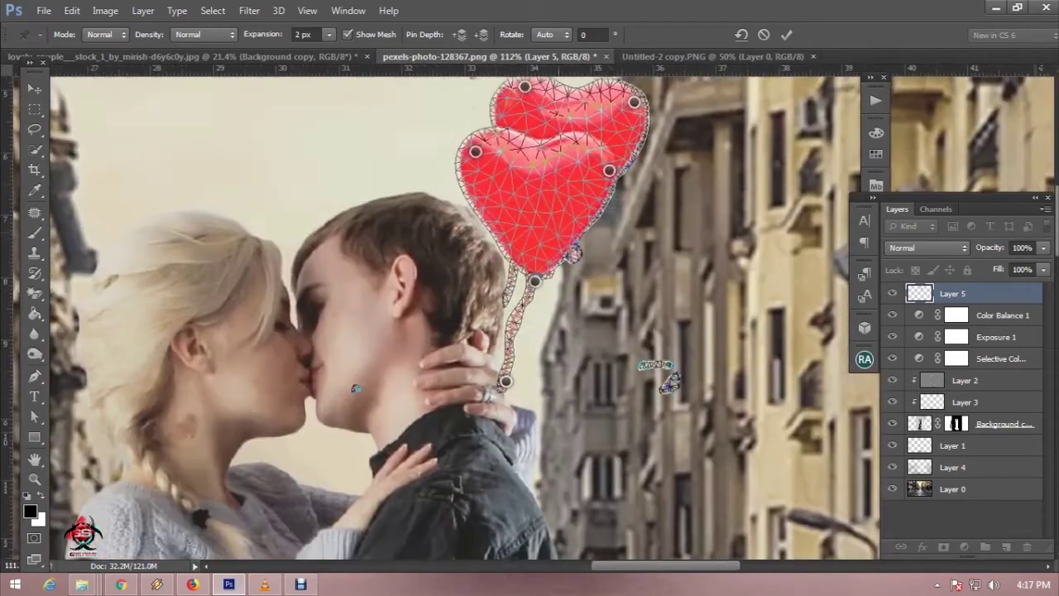
{"action": "scroll", "coordinate": [253, 416], "scroll_direction": "up", "scroll_amount": 3}
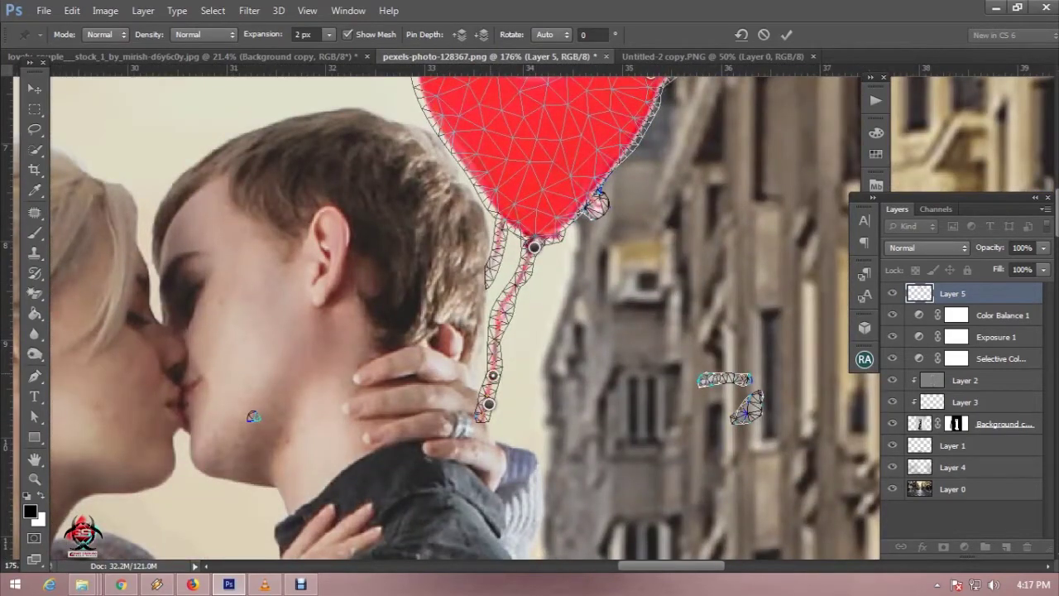
{"action": "left_click", "coordinate": [483, 377]}
{"action": "left_click_drag", "start_coordinate": [484, 377], "coordinate": [478, 377]}
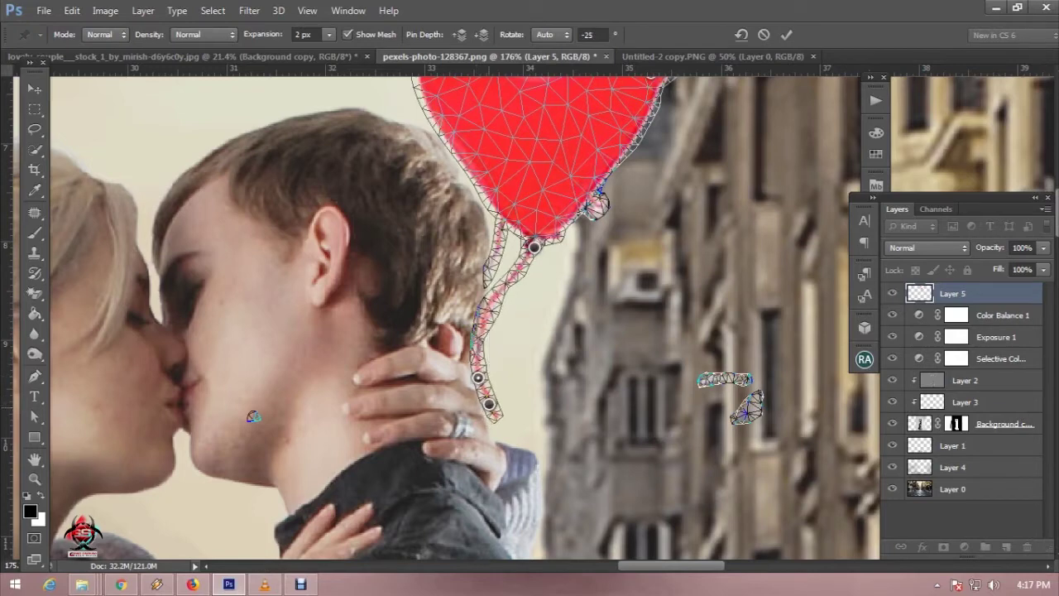
{"action": "left_click_drag", "start_coordinate": [489, 404], "coordinate": [480, 406]}
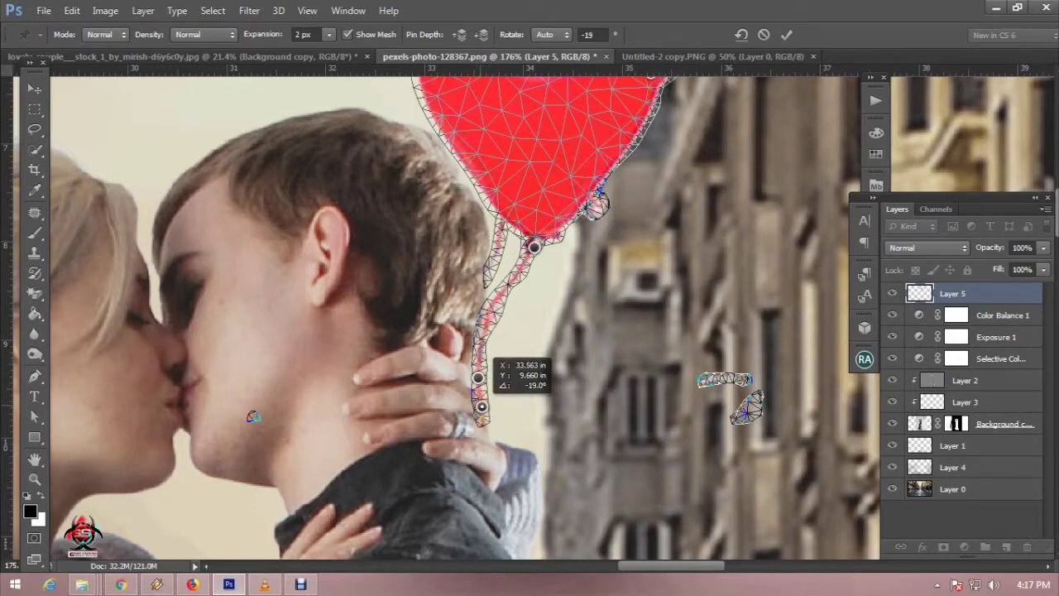
{"action": "left_click_drag", "start_coordinate": [478, 377], "coordinate": [478, 408]}
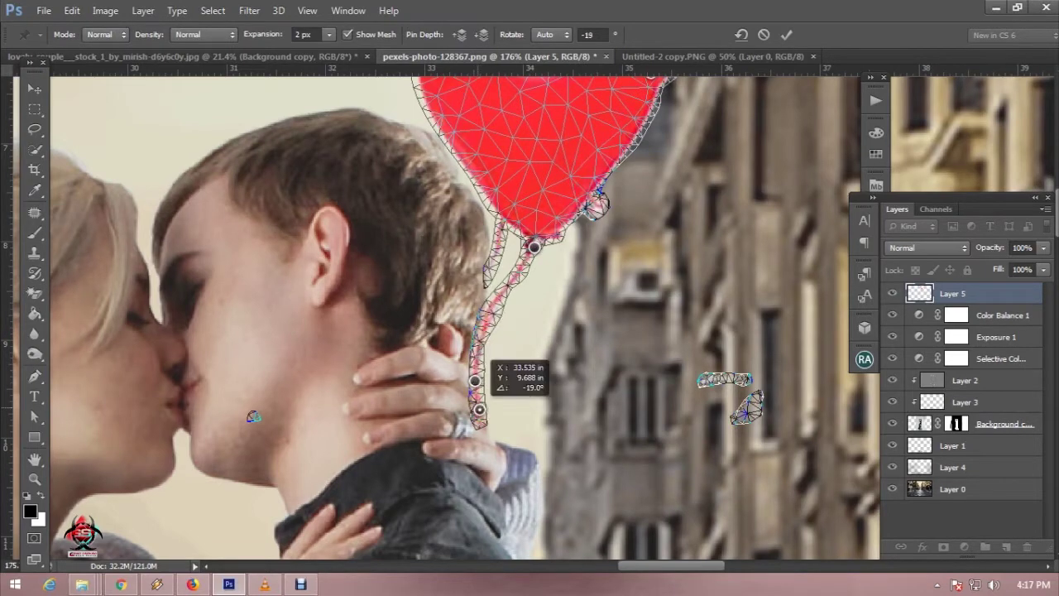
{"action": "key", "text": "Return"}
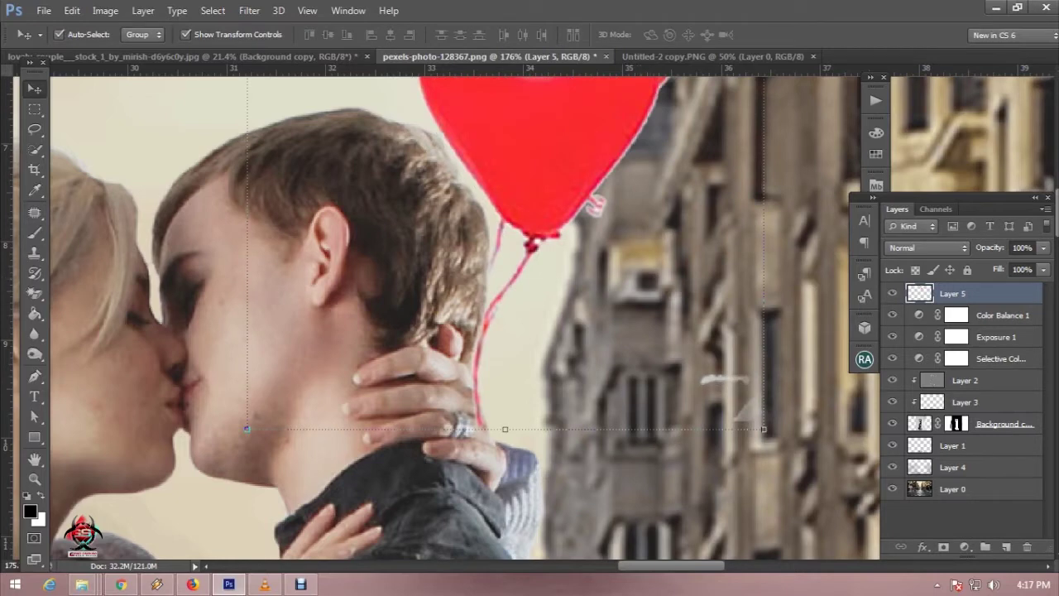
Step: Switch to the Brush tool, add a layer mask to Layer 5, and shrink the brush to 31 px
{"action": "key", "text": "b"}
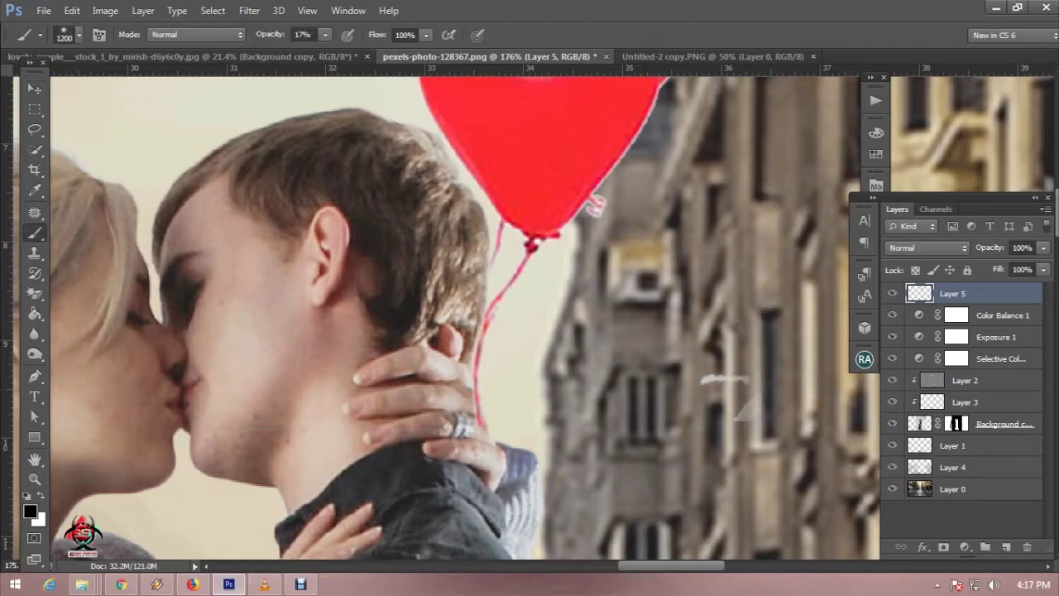
{"action": "left_click", "coordinate": [943, 547]}
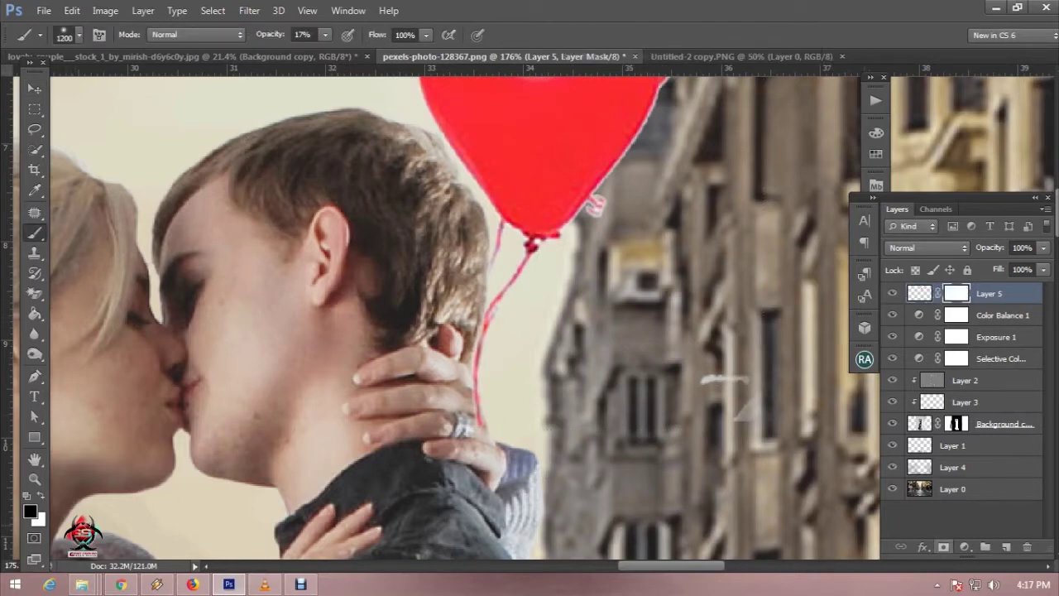
{"action": "right_click", "coordinate": [554, 186]}
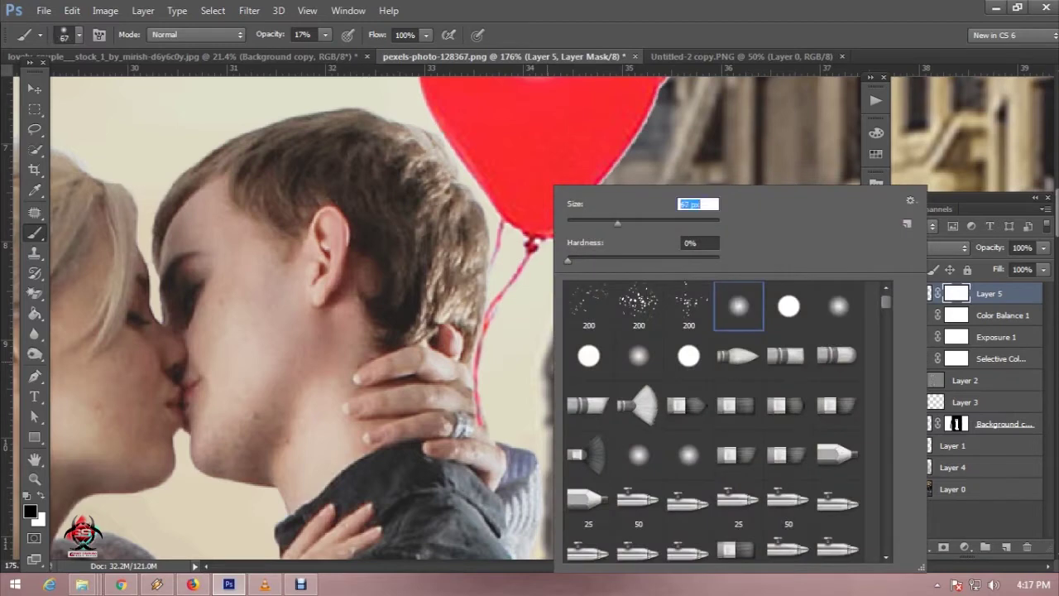
{"action": "left_click_drag", "start_coordinate": [617, 223], "coordinate": [590, 224]}
{"action": "key", "text": "Return"}
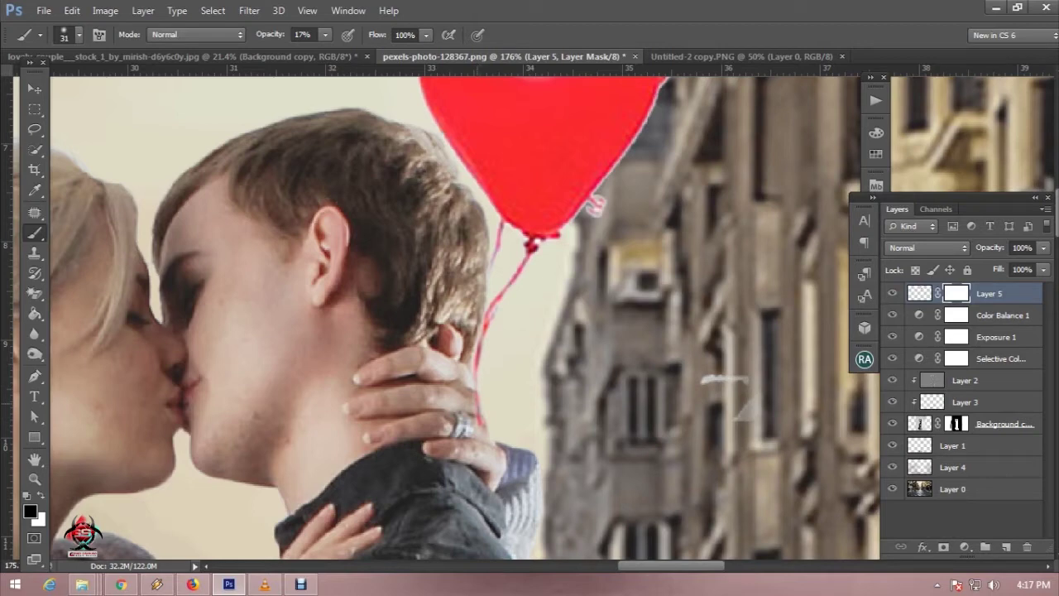
Step: Set the brush size to 17 px and target Layer 5's pixels rather than its mask
{"action": "right_click", "coordinate": [641, 186]}
{"action": "type", "text": "60"}
{"action": "key", "text": "Tab"}
{"action": "key", "text": "Tab"}
{"action": "left_click_drag", "start_coordinate": [680, 223], "coordinate": [666, 223]}
{"action": "key", "text": "Return"}
{"action": "scroll", "coordinate": [525, 381], "scroll_direction": "down", "scroll_amount": 3}
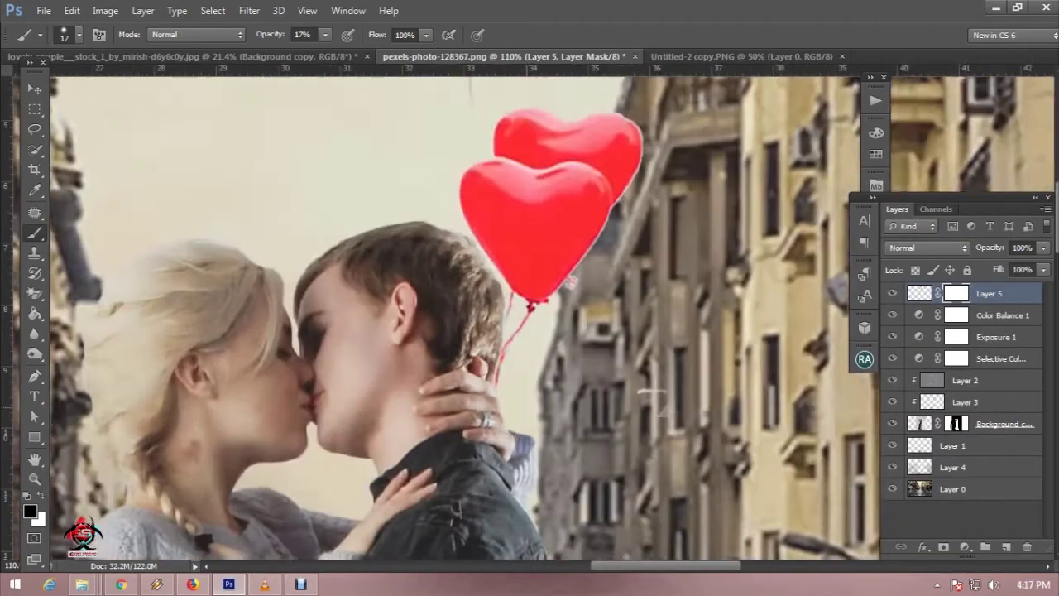
{"action": "scroll", "coordinate": [525, 381], "scroll_direction": "down", "scroll_amount": 2}
{"action": "scroll", "coordinate": [525, 381], "scroll_direction": "down", "scroll_amount": 2}
{"action": "scroll", "coordinate": [525, 380], "scroll_direction": "down", "scroll_amount": 1}
{"action": "scroll", "coordinate": [534, 405], "scroll_direction": "up", "scroll_amount": 1}
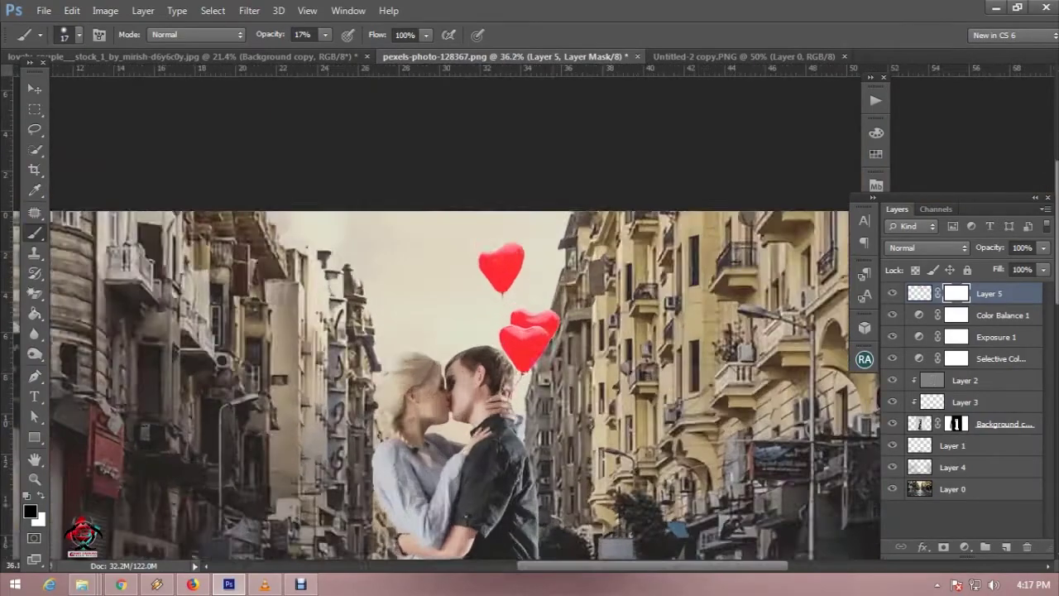
{"action": "scroll", "coordinate": [534, 405], "scroll_direction": "up", "scroll_amount": 2}
{"action": "scroll", "coordinate": [534, 406], "scroll_direction": "up", "scroll_amount": 2}
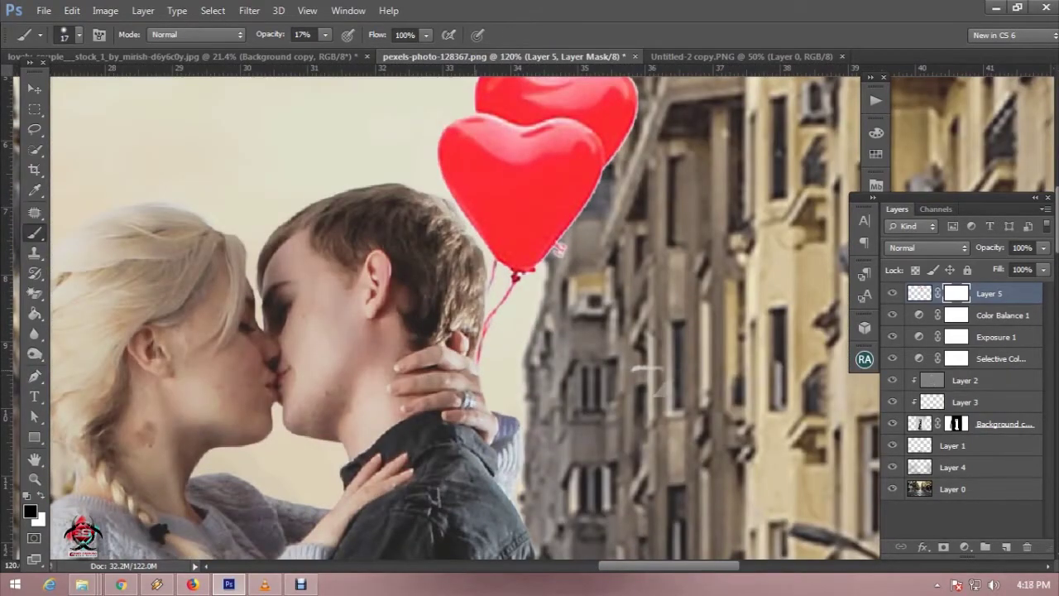
{"action": "scroll", "coordinate": [645, 368], "scroll_direction": "down", "scroll_amount": 2}
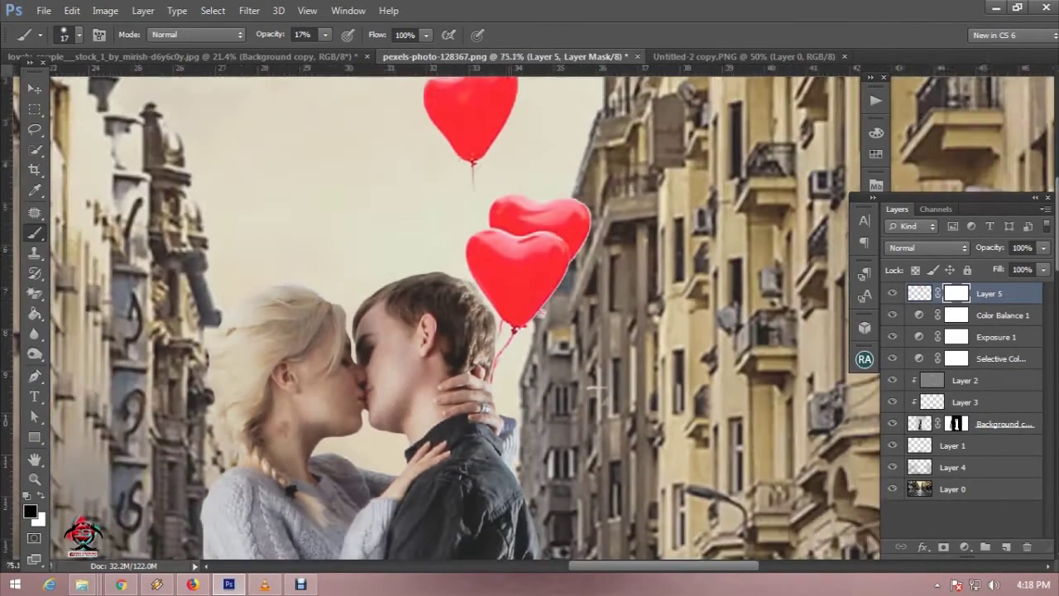
{"action": "scroll", "coordinate": [645, 368], "scroll_direction": "down", "scroll_amount": 1}
{"action": "scroll", "coordinate": [645, 368], "scroll_direction": "down", "scroll_amount": 1}
{"action": "scroll", "coordinate": [645, 368], "scroll_direction": "down", "scroll_amount": 1}
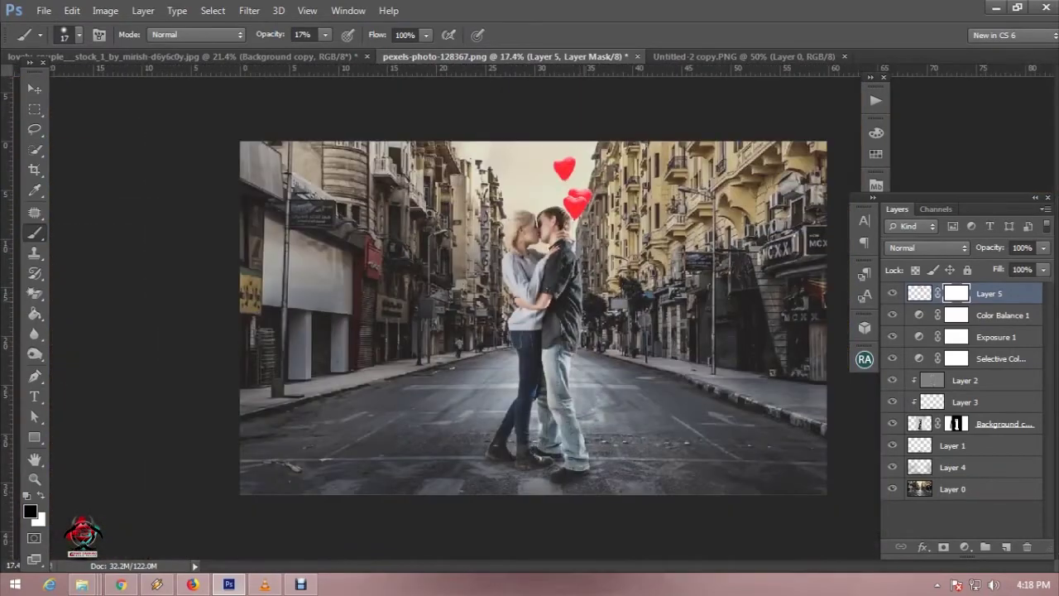
{"action": "scroll", "coordinate": [533, 322], "scroll_direction": "up", "scroll_amount": 1}
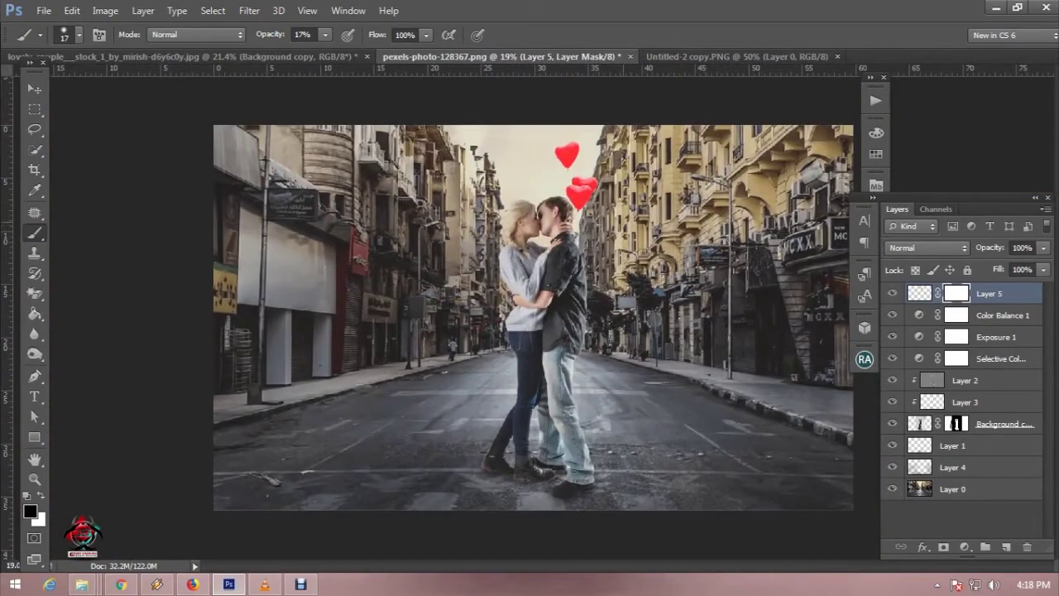
{"action": "scroll", "coordinate": [534, 317], "scroll_direction": "down", "scroll_amount": 1}
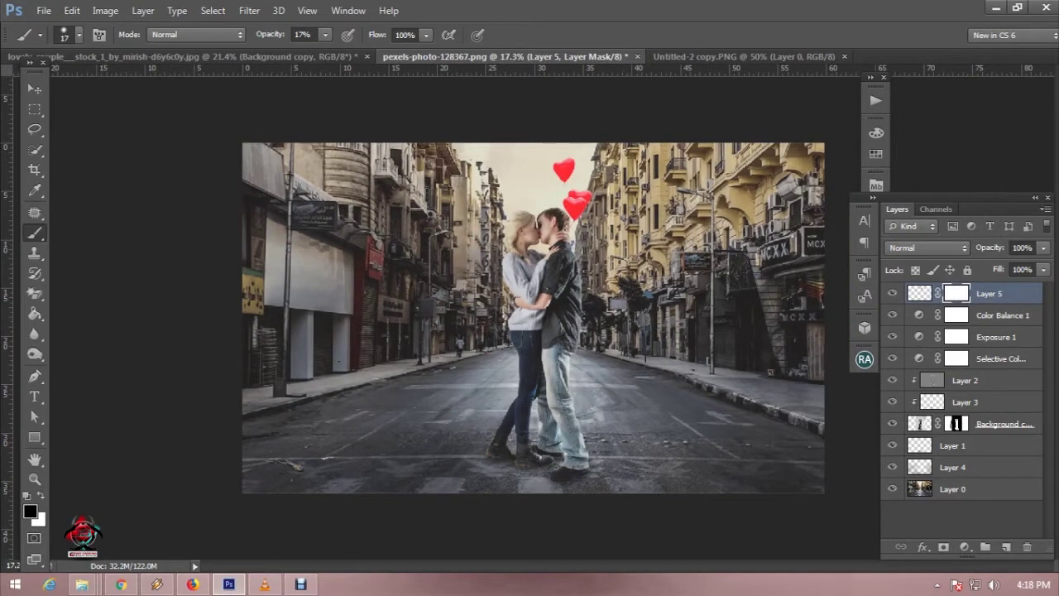
{"action": "left_click", "coordinate": [919, 293]}
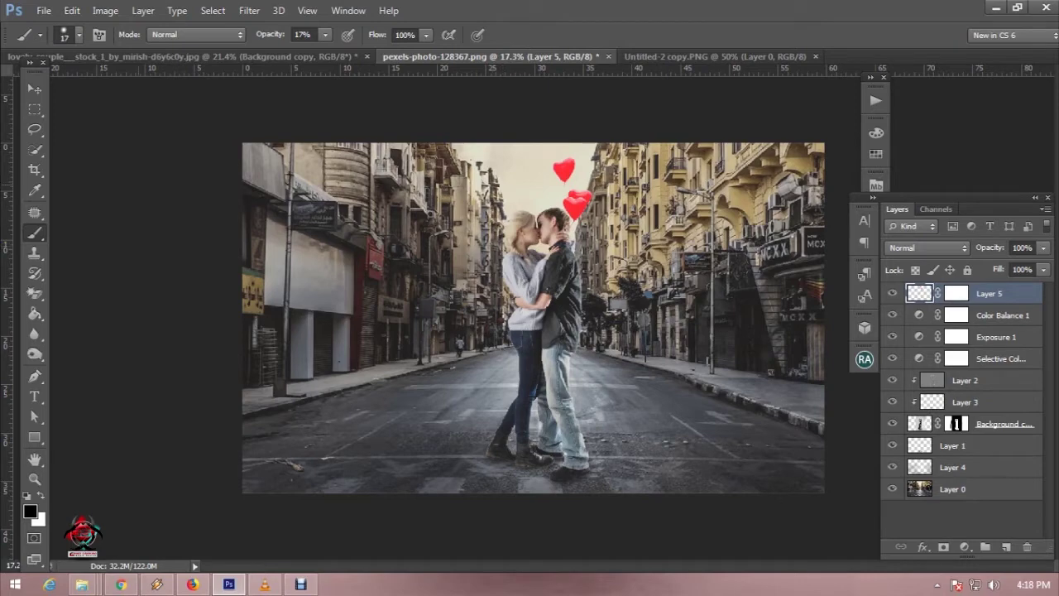
Step: Crop a thin strip off the image bottom, then stamp a merged copy as Layer 6
{"action": "left_click", "coordinate": [34, 169]}
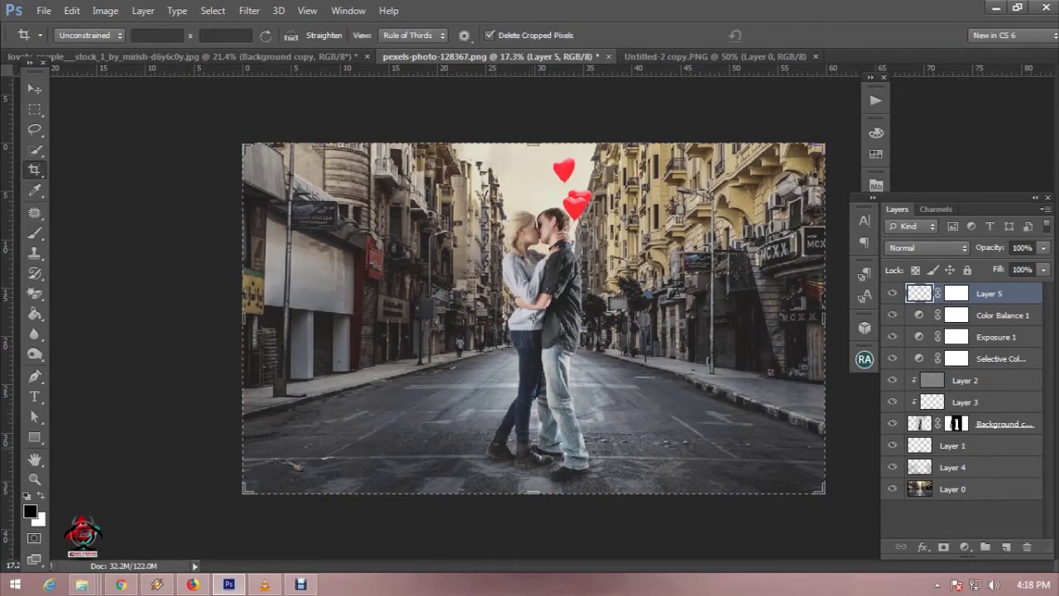
{"action": "left_click_drag", "start_coordinate": [533, 494], "coordinate": [533, 489]}
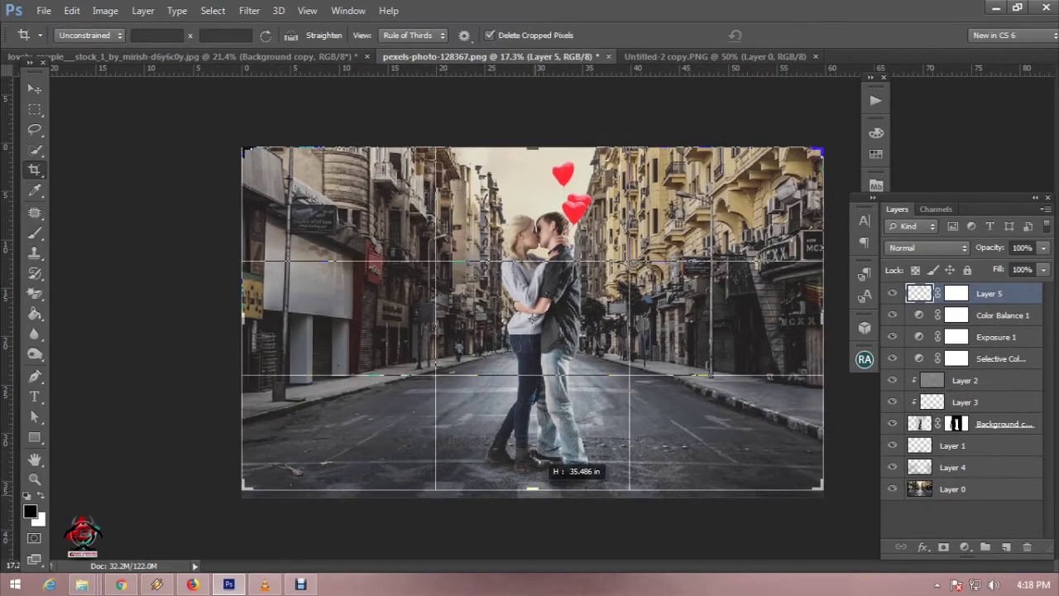
{"action": "key", "text": "Return"}
{"action": "scroll", "coordinate": [534, 318], "scroll_direction": "down", "scroll_amount": 2}
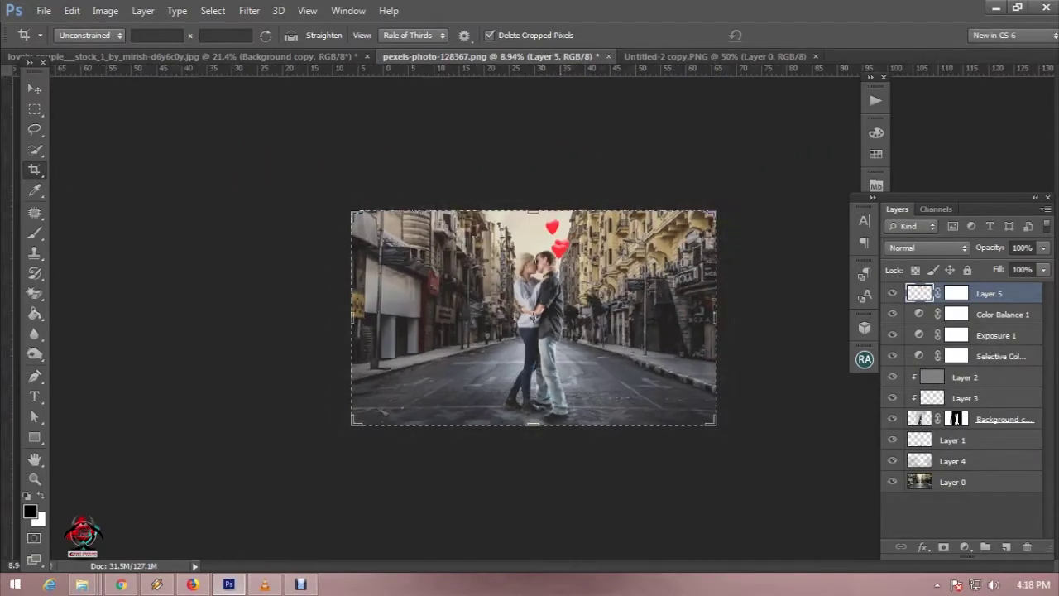
{"action": "scroll", "coordinate": [534, 318], "scroll_direction": "up", "scroll_amount": 2}
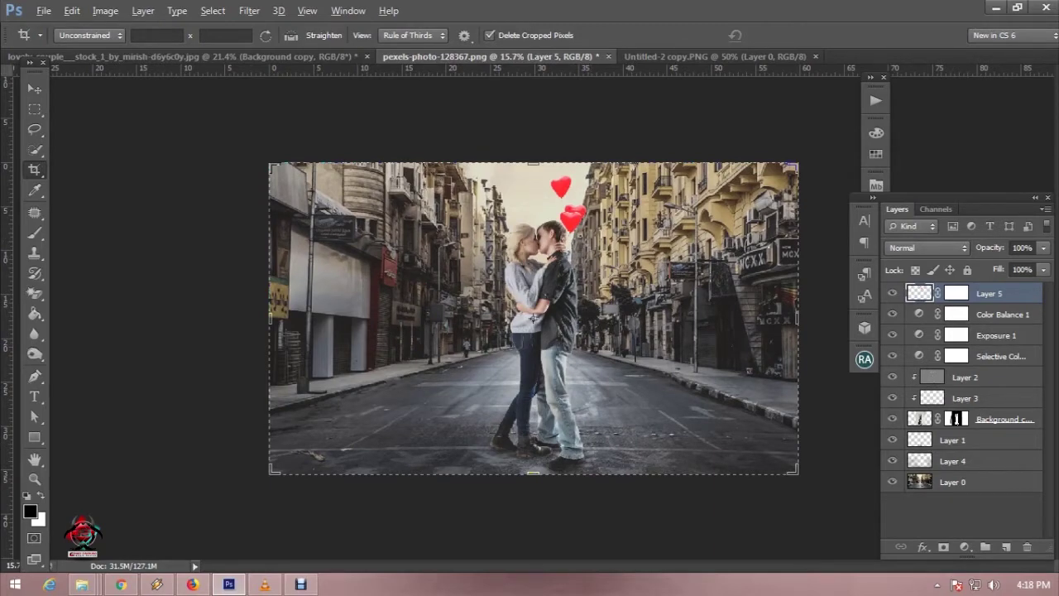
{"action": "key", "text": "ctrl+alt+shift+e"}
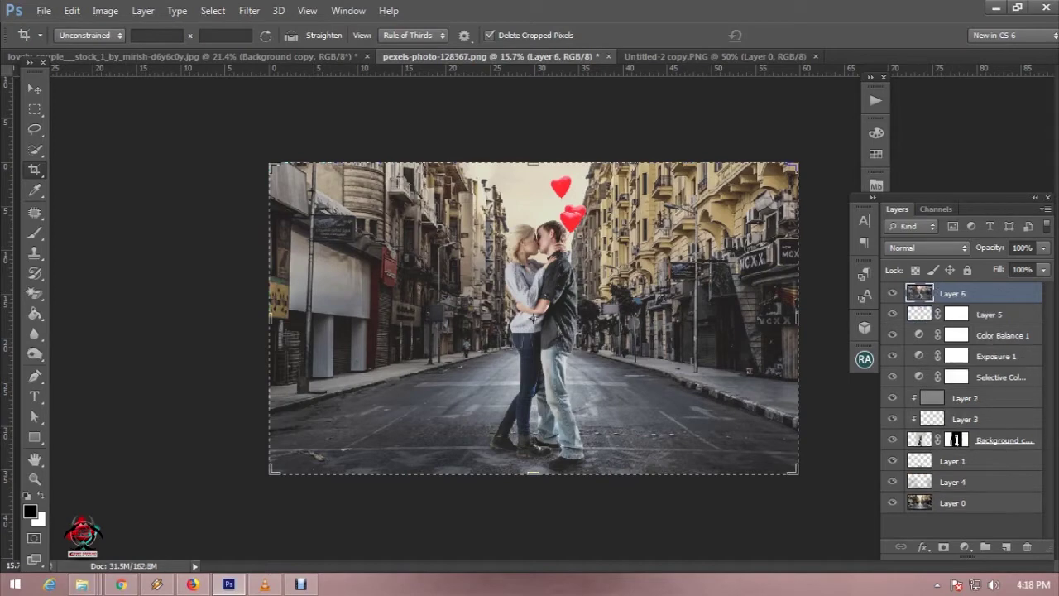
Step: Desaturate the merged Layer 6 to black and white and duplicate it as Layer 6 copy
{"action": "scroll", "coordinate": [534, 319], "scroll_direction": "down", "scroll_amount": 2}
{"action": "scroll", "coordinate": [534, 318], "scroll_direction": "up", "scroll_amount": 2}
{"action": "scroll", "coordinate": [534, 319], "scroll_direction": "up", "scroll_amount": 1}
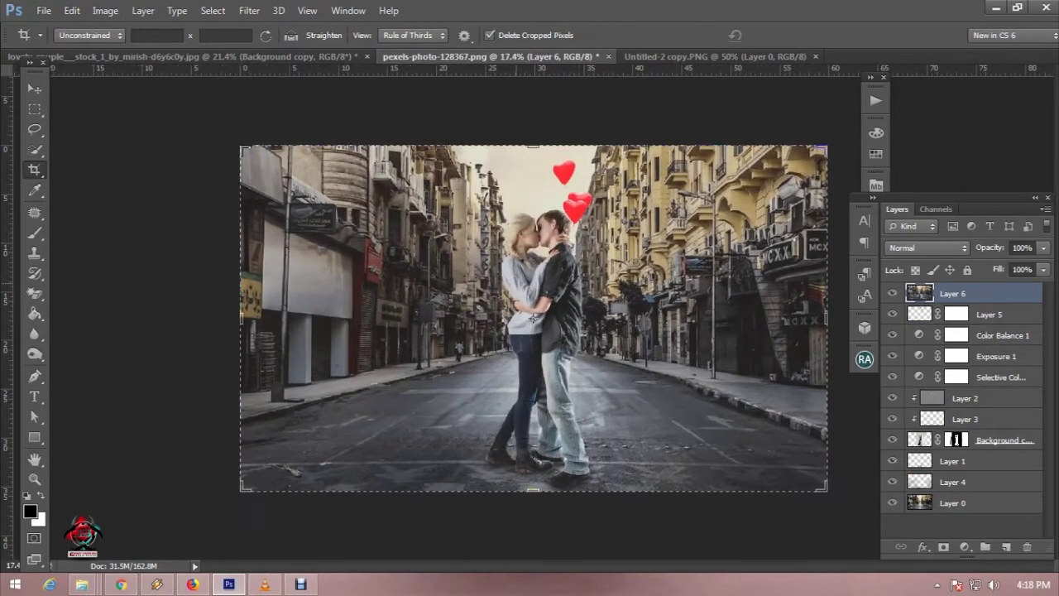
{"action": "left_click", "coordinate": [105, 10]}
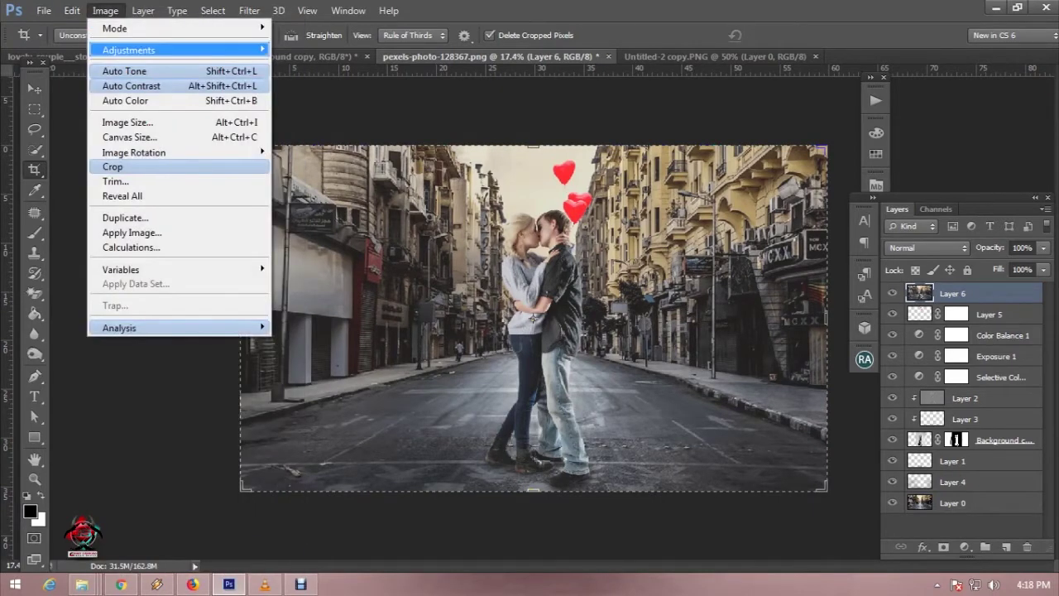
{"action": "left_click", "coordinate": [323, 356]}
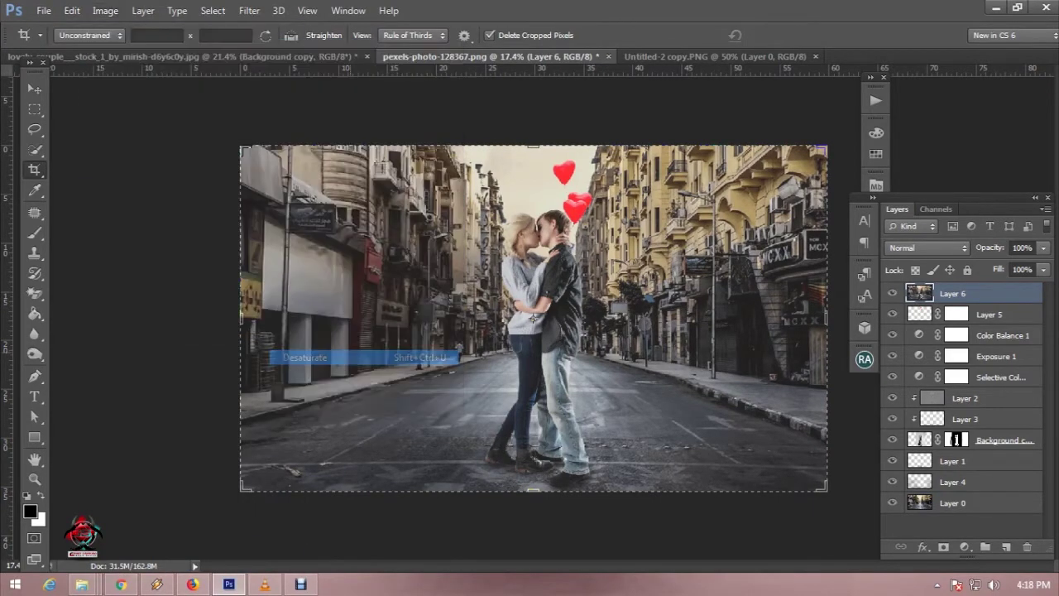
{"action": "right_click", "coordinate": [1001, 292]}
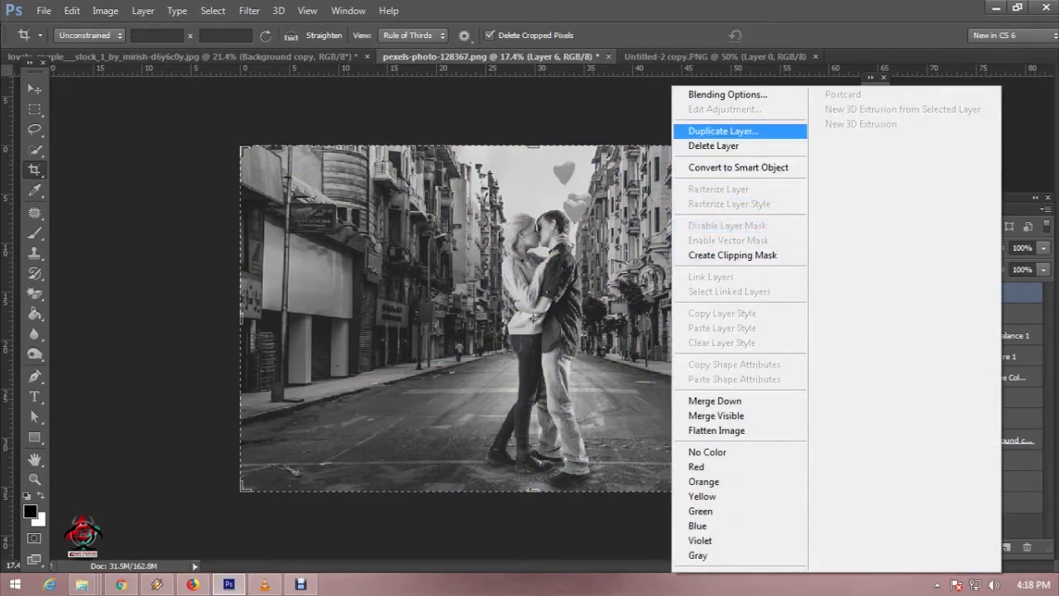
{"action": "left_click", "coordinate": [722, 130]}
{"action": "key", "text": "Return"}
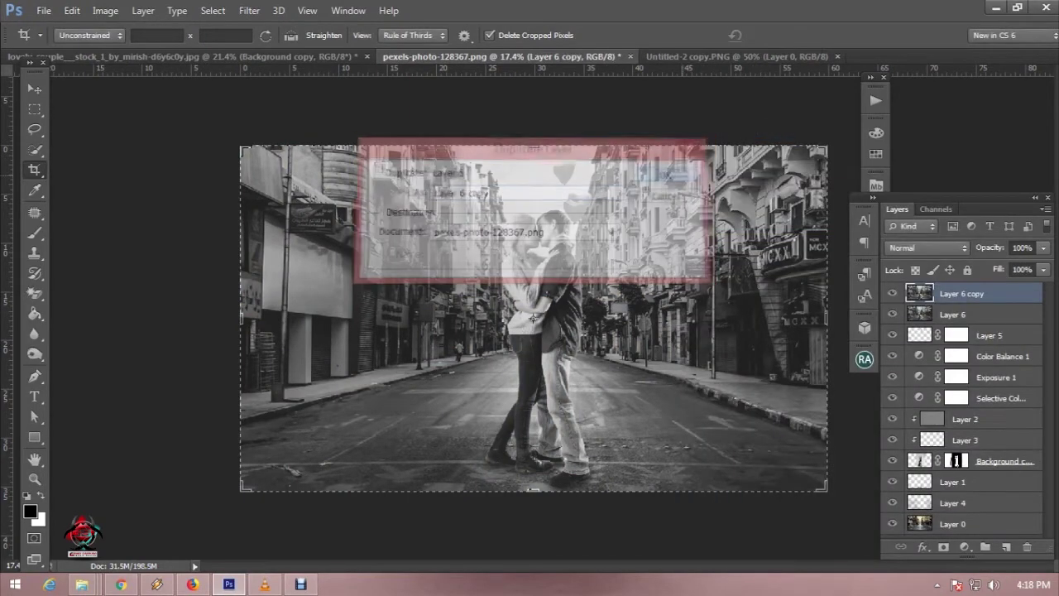
Step: Group Layer 5 through Layer 0 into Group 1, then duplicate Layer 6 copy
{"action": "left_click", "coordinate": [989, 335]}
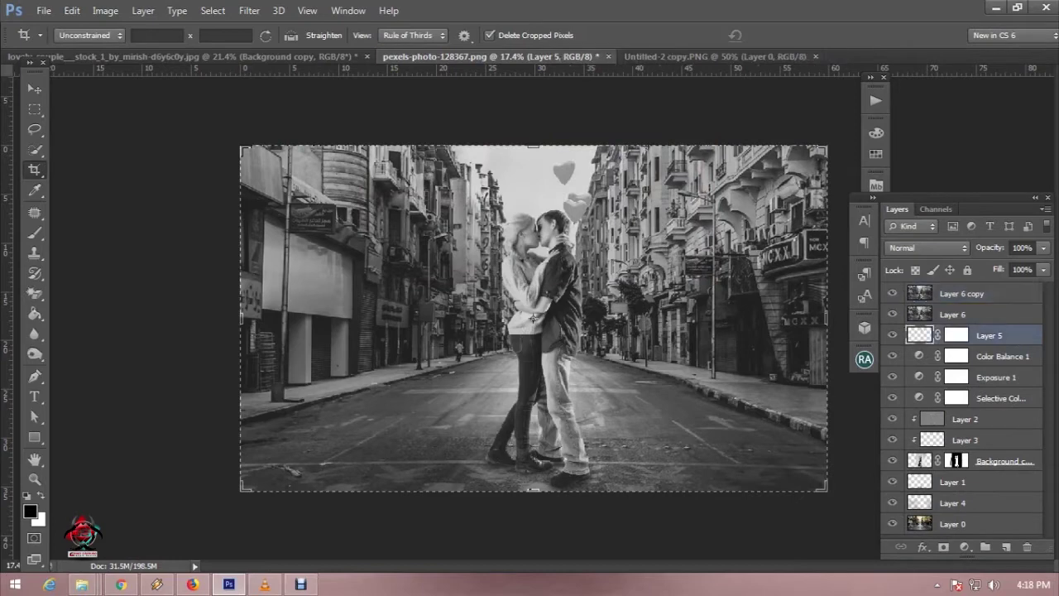
{"action": "left_click", "coordinate": [952, 524], "text": "shift"}
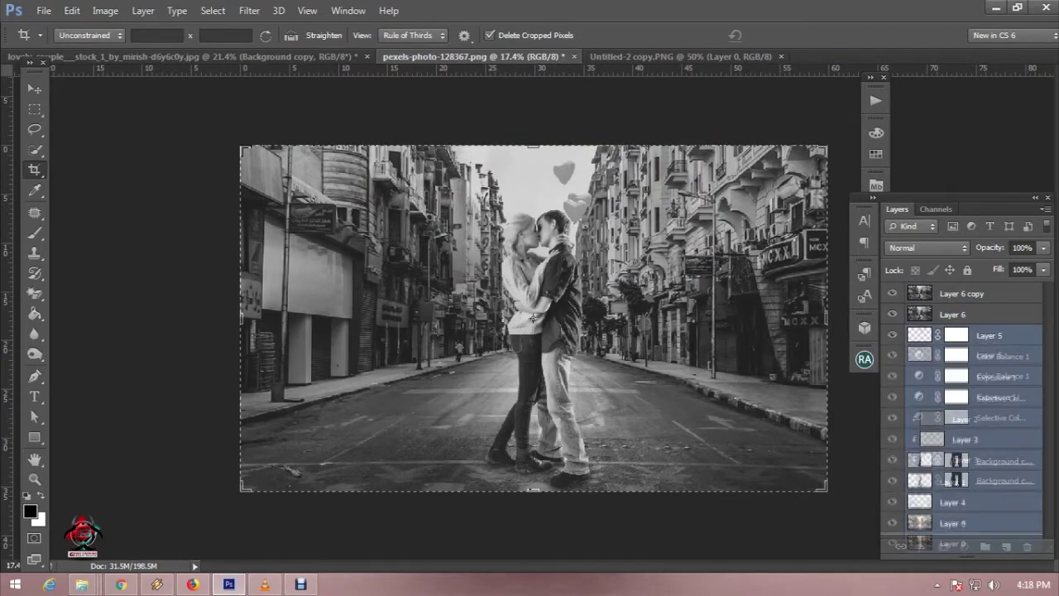
{"action": "key", "text": "ctrl+g"}
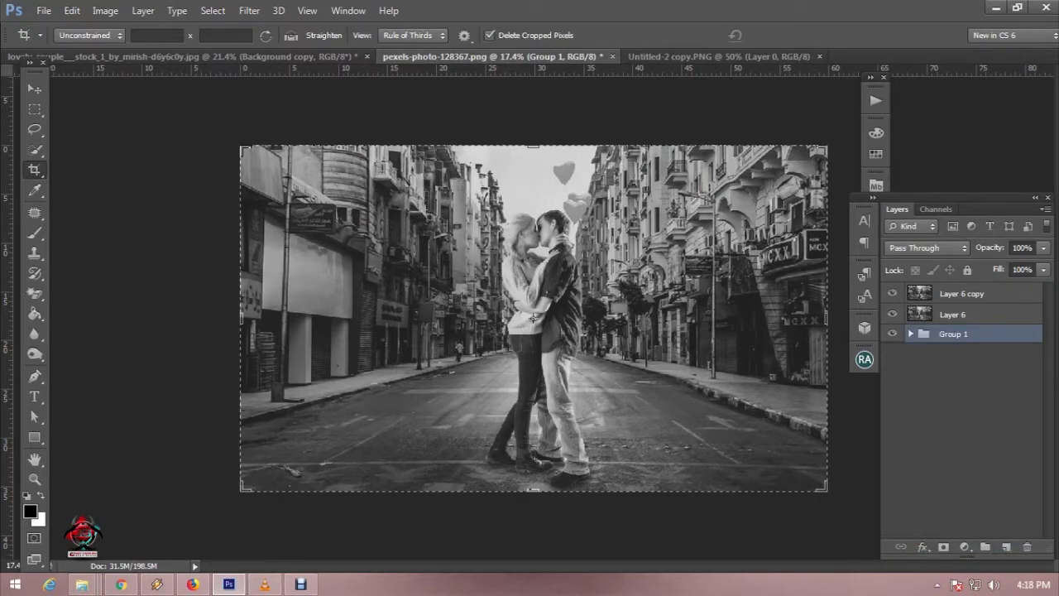
{"action": "key", "text": "alt+bracketright"}
{"action": "key", "text": "alt+bracketright"}
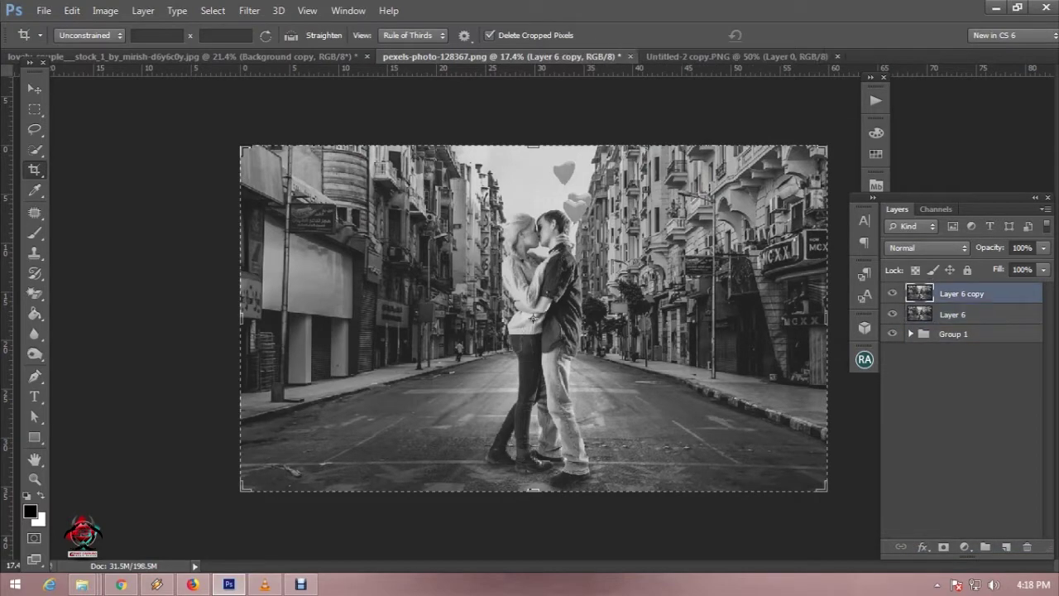
{"action": "right_click", "coordinate": [993, 293]}
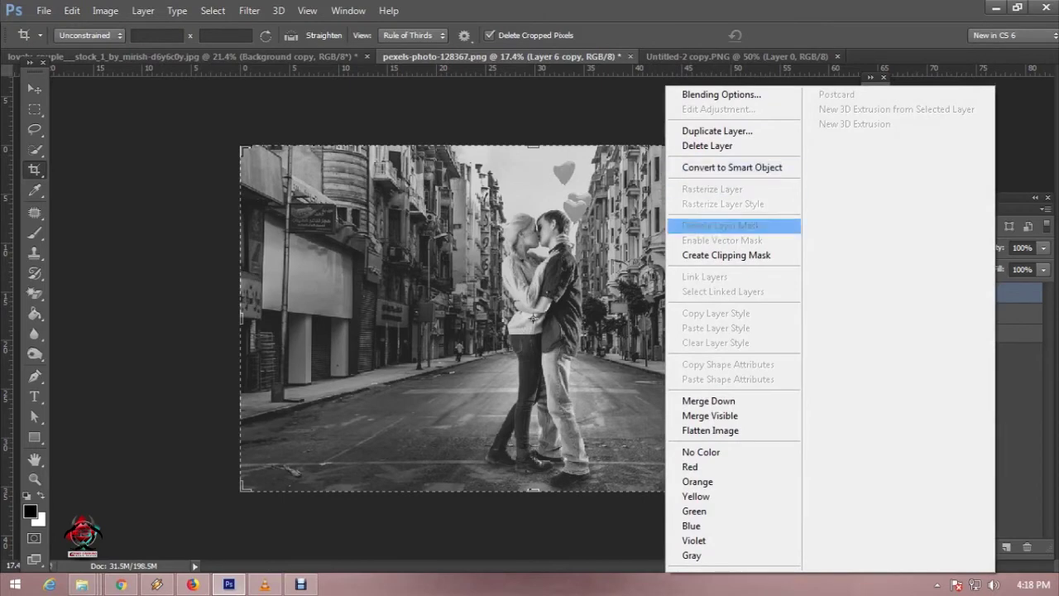
{"action": "left_click", "coordinate": [716, 130]}
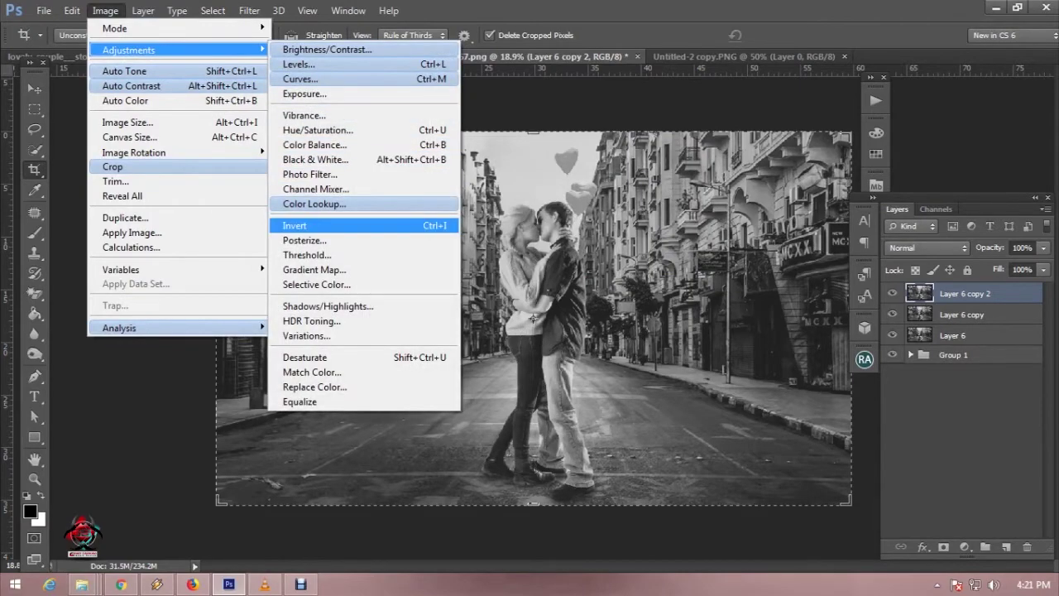
Step: Invert Layer 6 copy 2 and set its blend mode to Color Dodge
{"action": "left_click", "coordinate": [285, 224]}
{"action": "key", "text": "alt+t"}
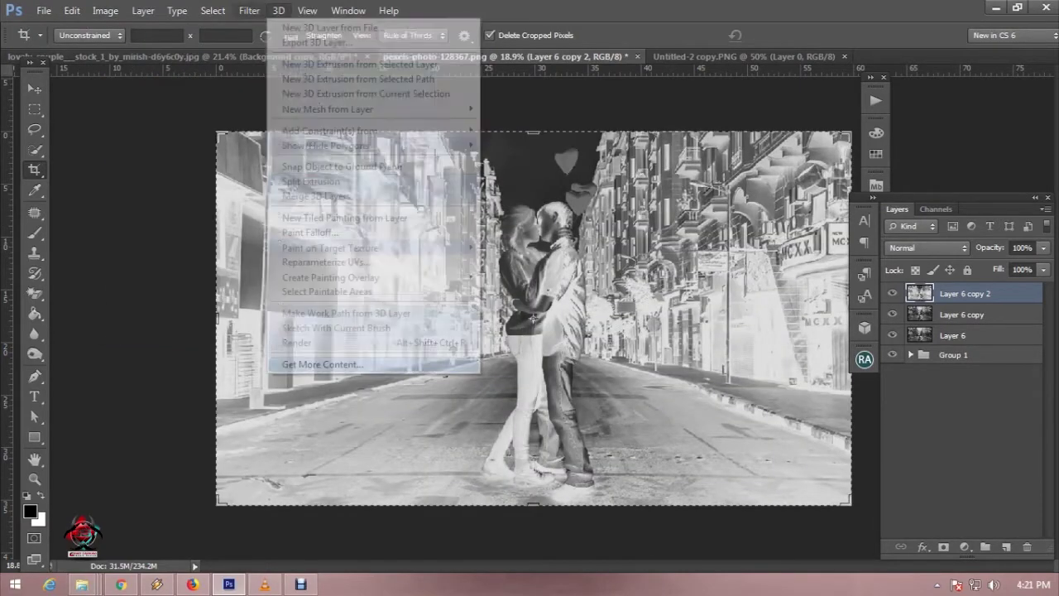
{"action": "key", "text": "Right"}
{"action": "key", "text": "Down"}
{"action": "key", "text": "Down"}
{"action": "key", "text": "Down"}
{"action": "key", "text": "Return"}
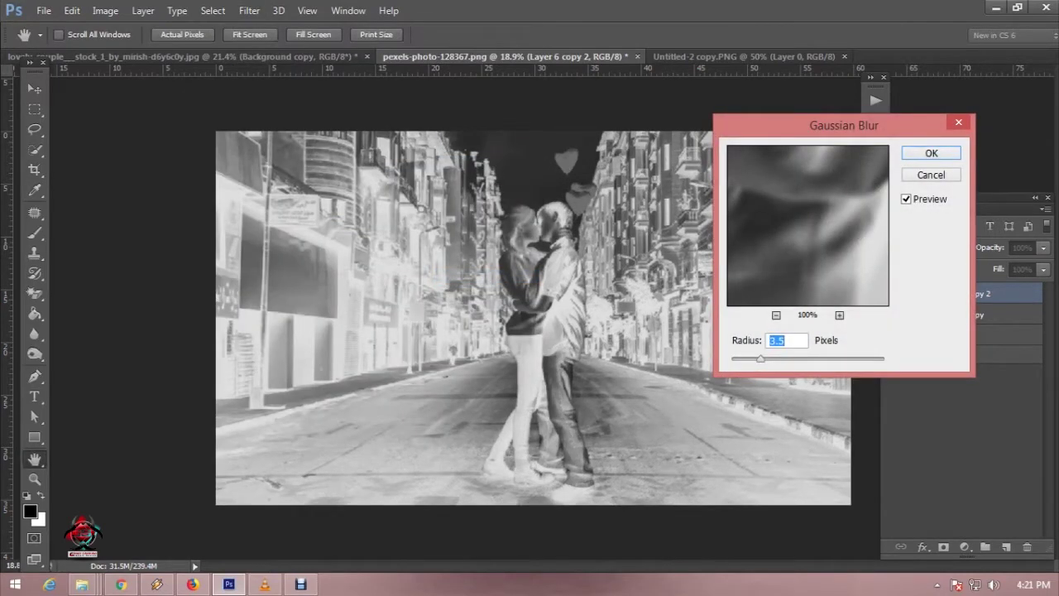
{"action": "key", "text": "Return"}
{"action": "key", "text": "c"}
{"action": "left_click", "coordinate": [918, 246]}
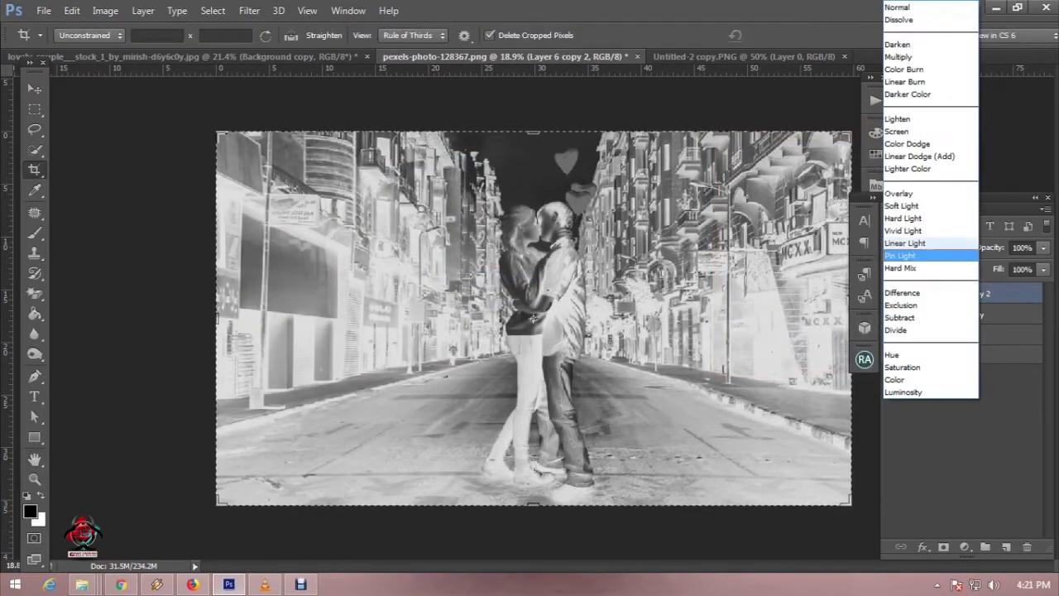
{"action": "key", "text": "Up"}
{"action": "key", "text": "Up"}
{"action": "key", "text": "Return"}
Step: Apply a Gaussian Blur with a radius of about 7 px to the inverted copy
{"action": "key", "text": "alt+t"}
{"action": "mouse_move", "coordinate": [256, 167]}
{"action": "key", "text": "Down"}
{"action": "key", "text": "Return"}
{"action": "mouse_move", "coordinate": [844, 125]}
{"action": "left_mouse_down"}
{"action": "mouse_move", "coordinate": [950, 169]}
{"action": "mouse_move", "coordinate": [915, 171]}
{"action": "left_mouse_up"}
{"action": "left_click_drag", "start_coordinate": [832, 404], "coordinate": [860, 404]}
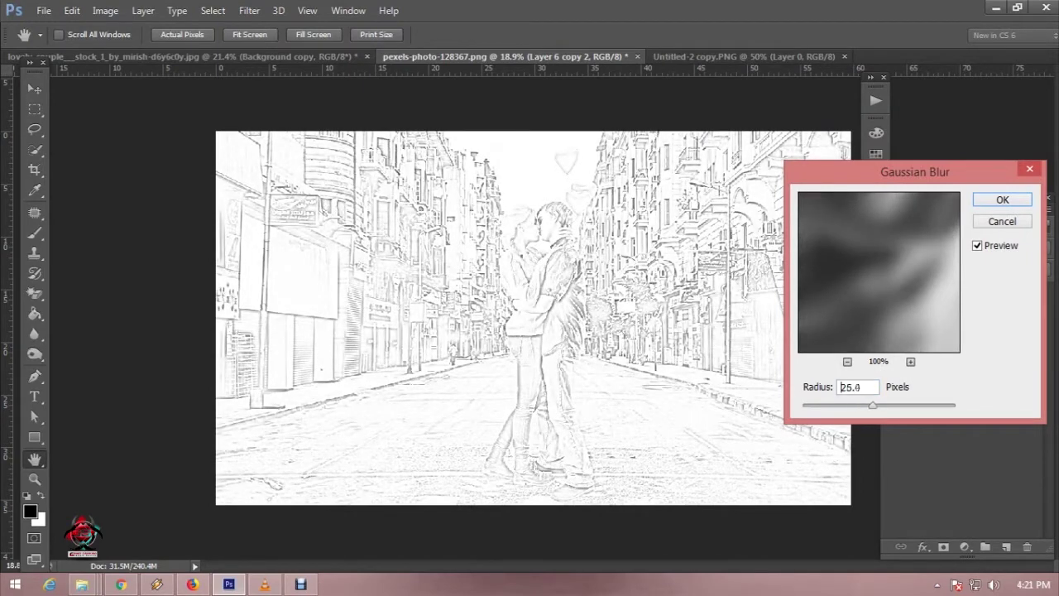
{"action": "left_click_drag", "start_coordinate": [860, 405], "coordinate": [852, 404]}
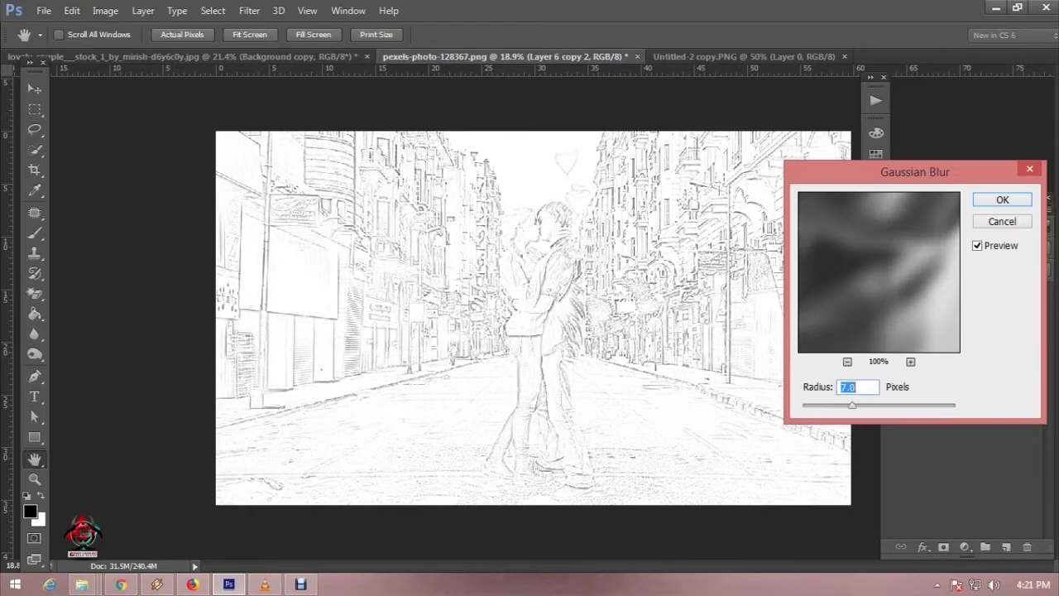
{"action": "left_click", "coordinate": [1001, 199]}
{"action": "left_click", "coordinate": [33, 109]}
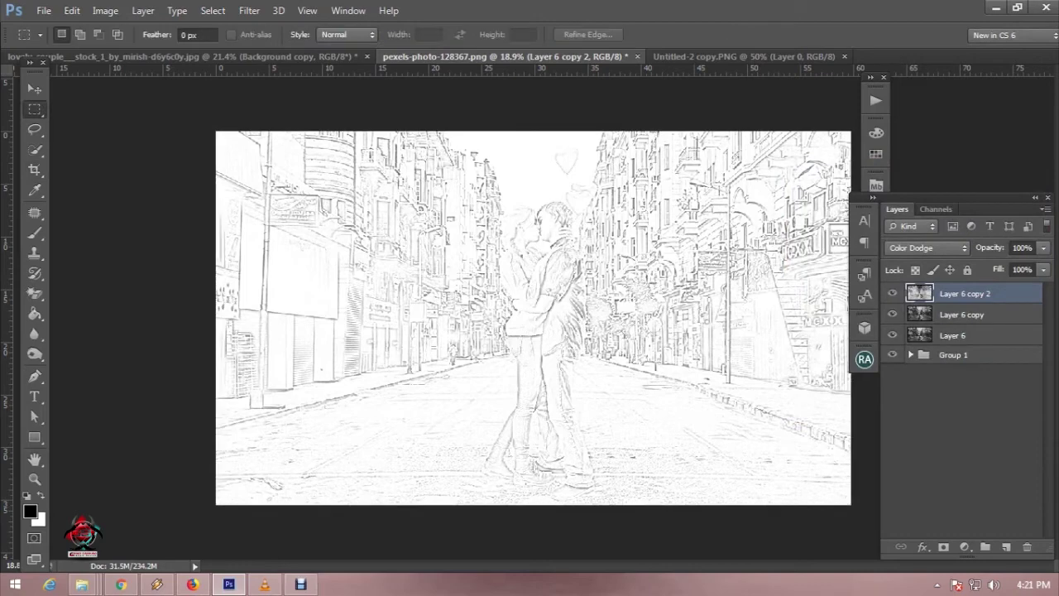
Step: Merge Layer 6 copy and Layer 6 copy 2, then duplicate the result as Layer 6 copy 3
{"action": "left_click", "coordinate": [961, 314], "text": "shift"}
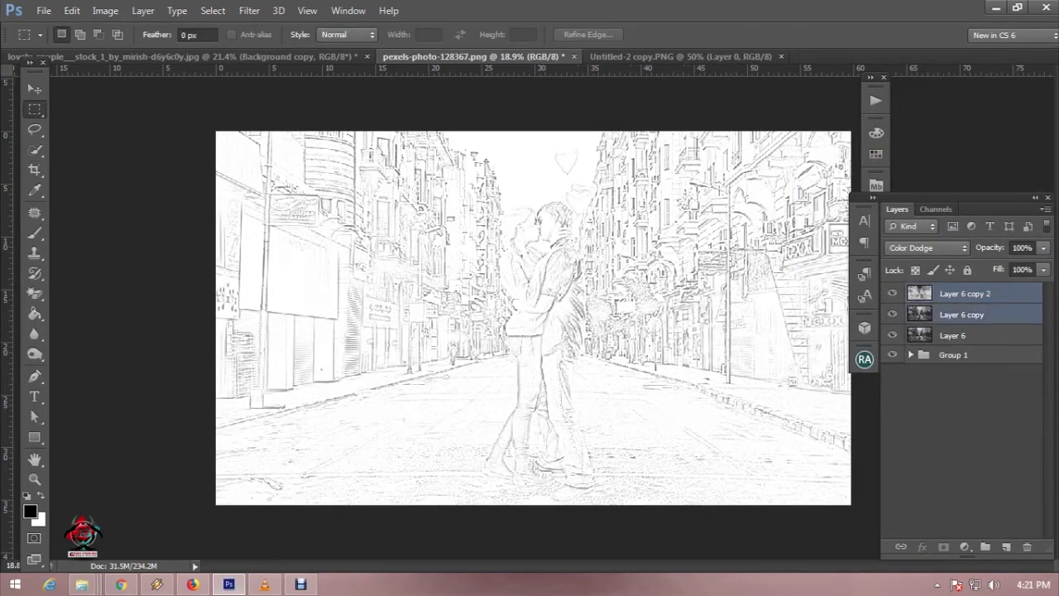
{"action": "right_click", "coordinate": [1001, 314]}
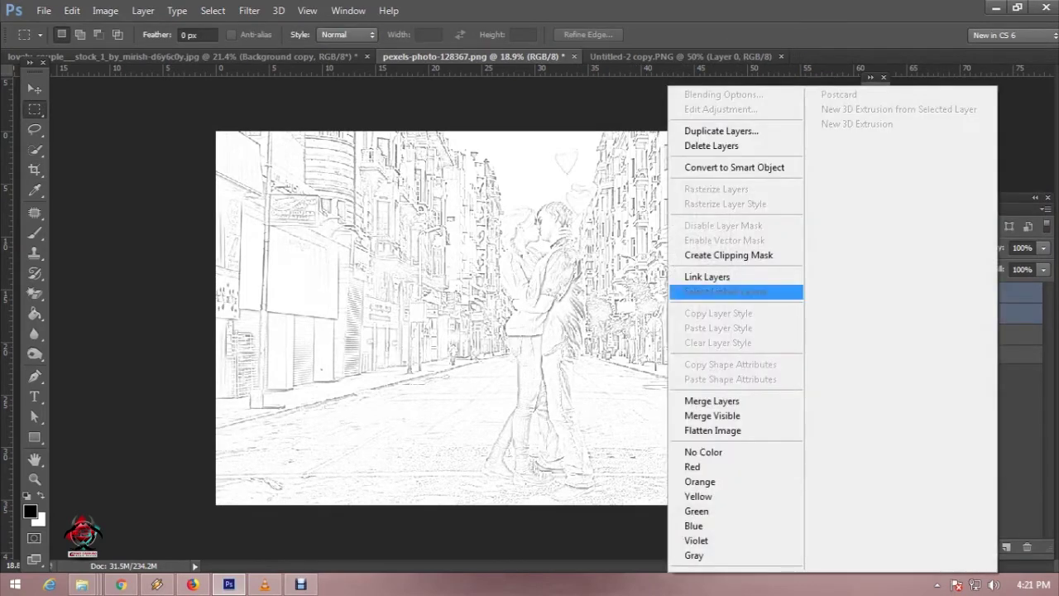
{"action": "left_click", "coordinate": [711, 400]}
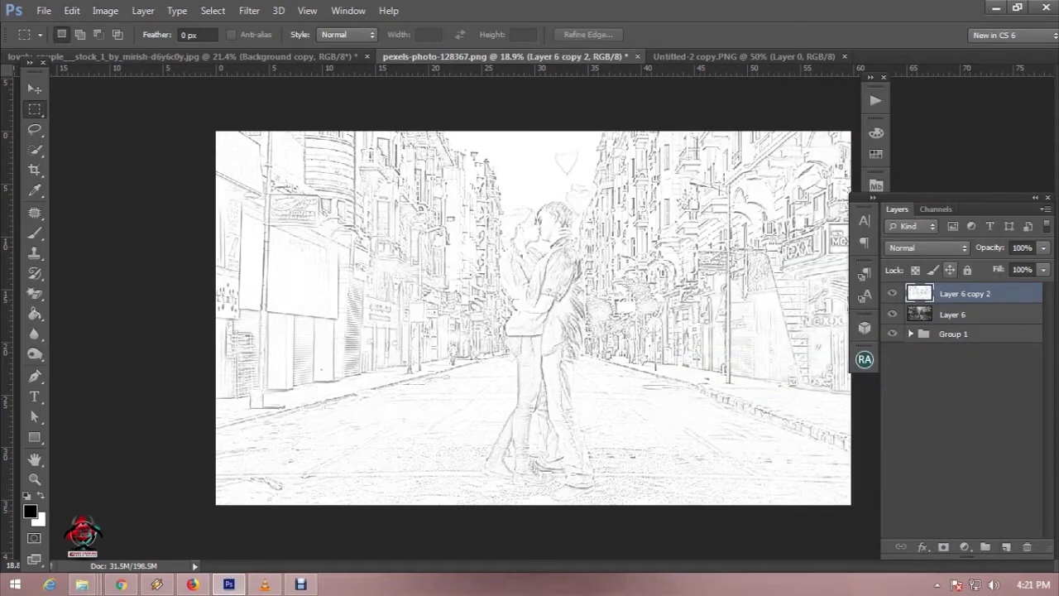
{"action": "right_click", "coordinate": [1005, 294]}
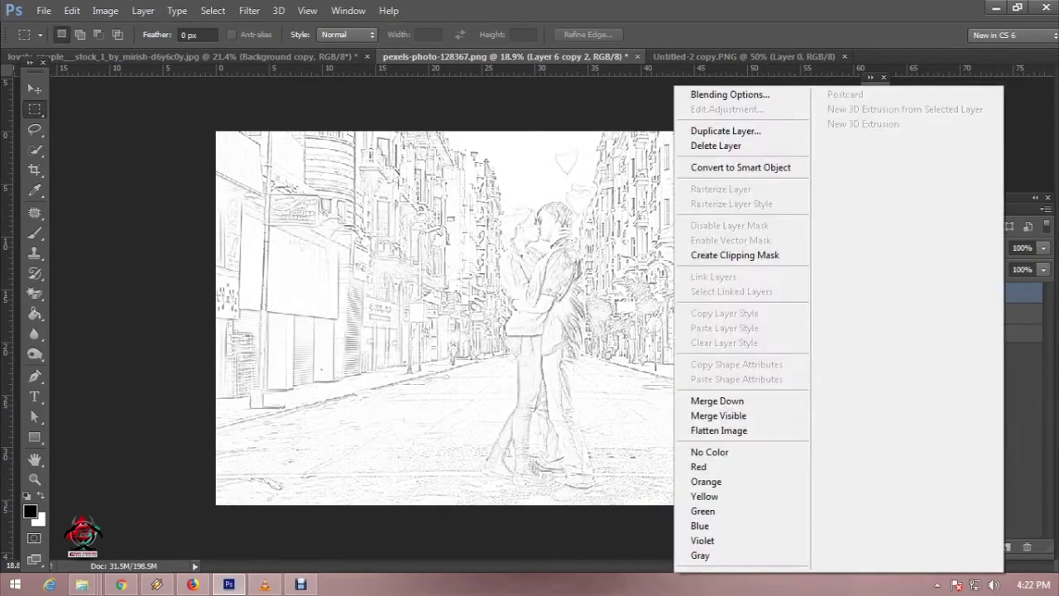
{"action": "left_click", "coordinate": [703, 130]}
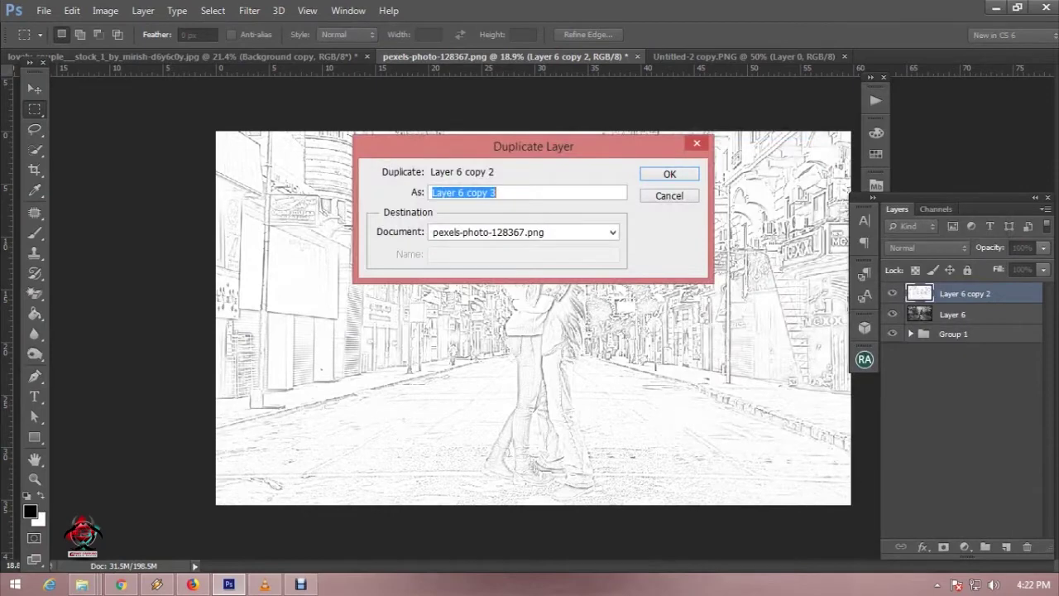
{"action": "key", "text": "Return"}
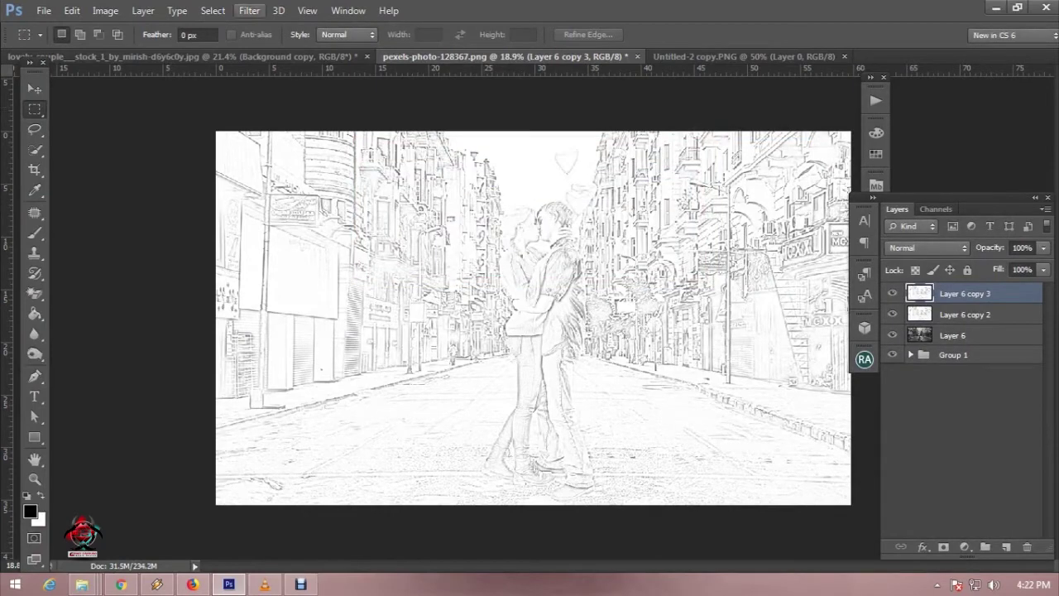
{"action": "left_click", "coordinate": [249, 10]}
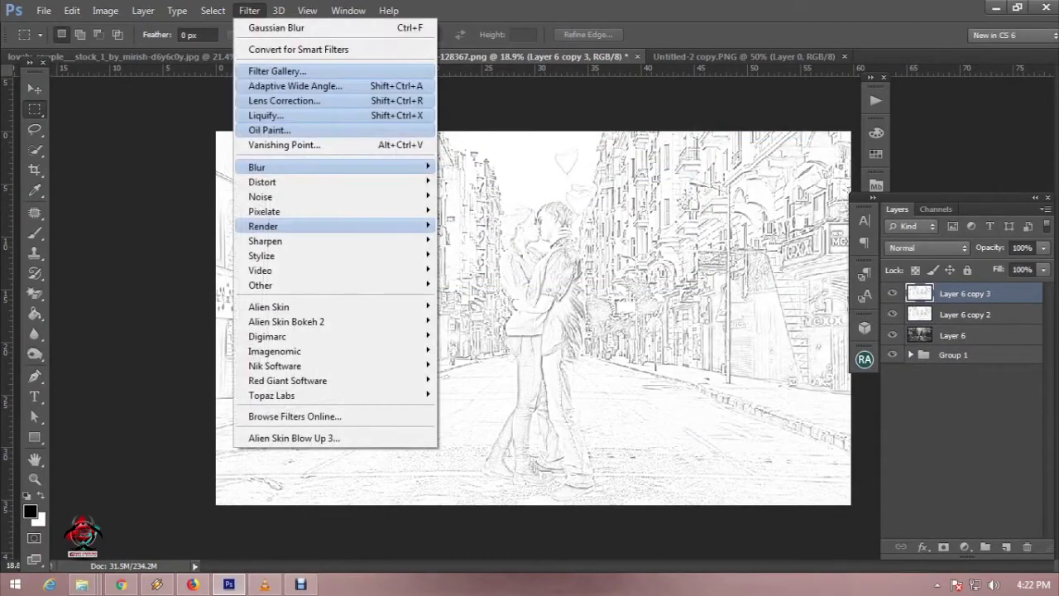
Step: Open the Filter Gallery and pick the Brush Strokes Crosshatch filter
{"action": "left_click", "coordinate": [277, 71]}
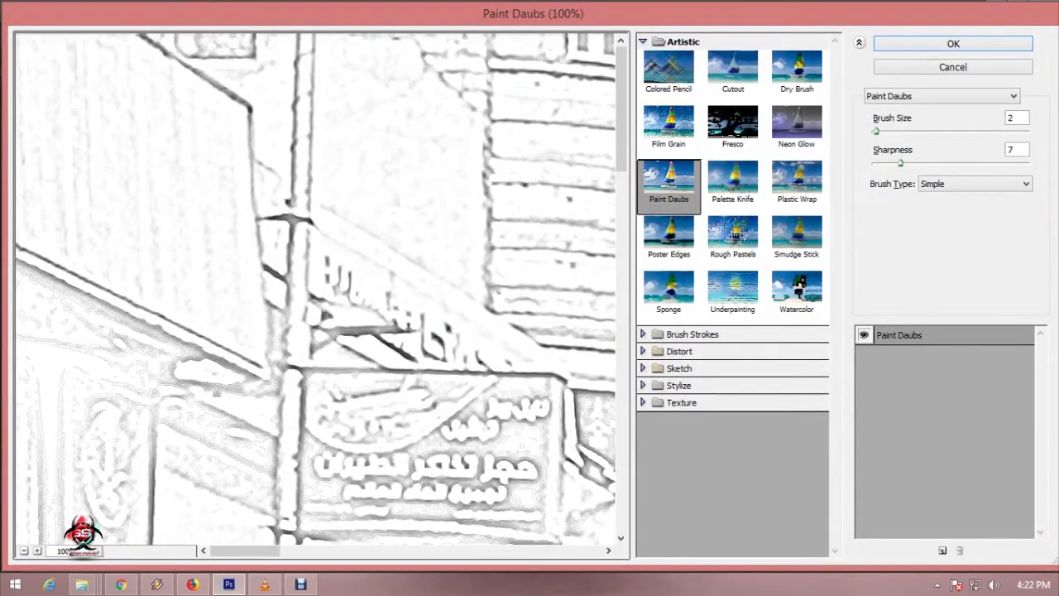
{"action": "left_click", "coordinate": [658, 42]}
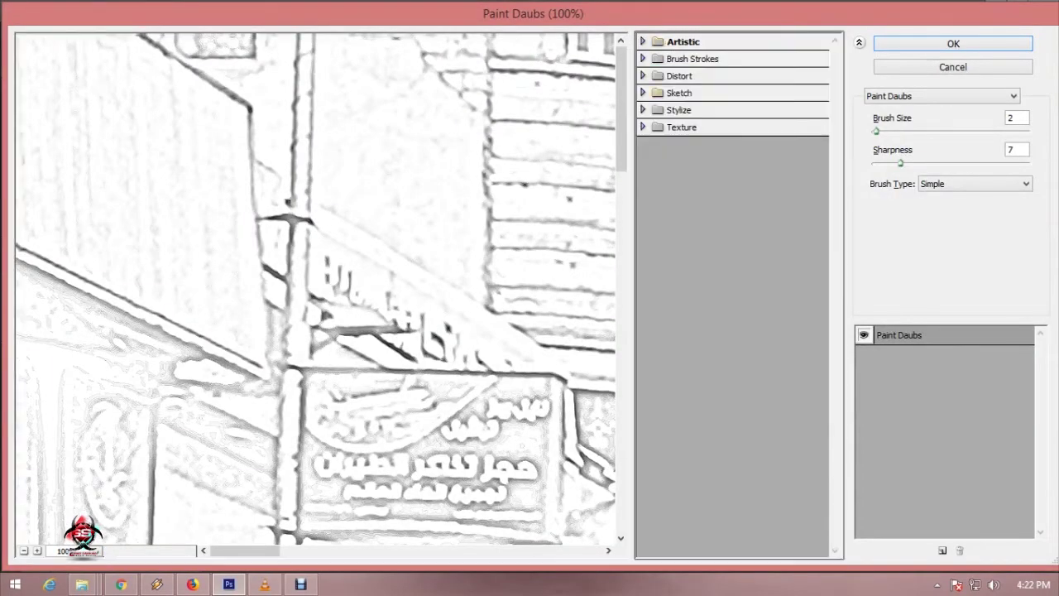
{"action": "left_click", "coordinate": [659, 93]}
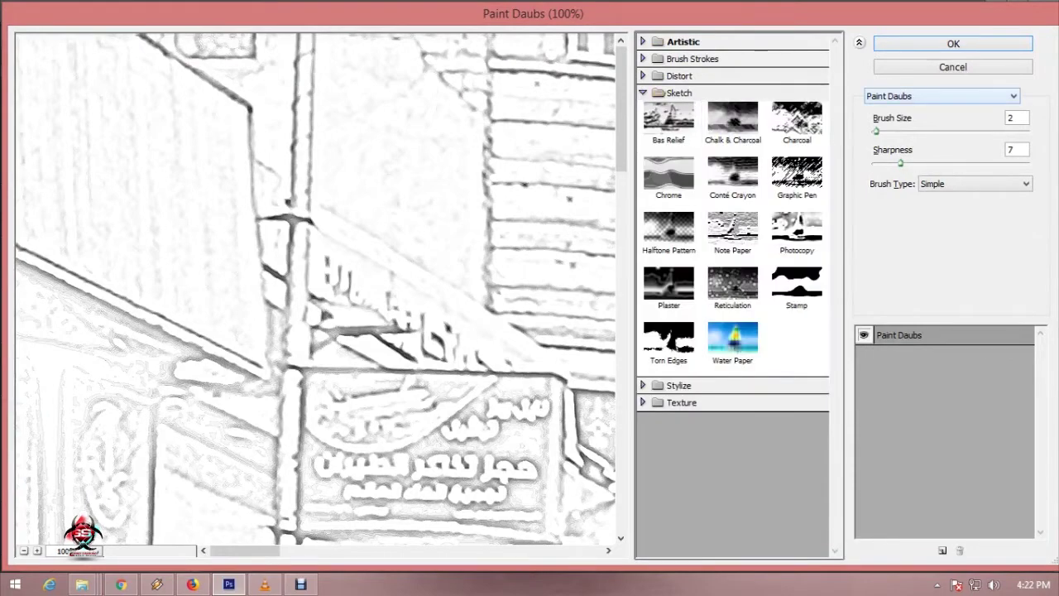
{"action": "left_click", "coordinate": [941, 96]}
{"action": "scroll", "coordinate": [934, 248], "scroll_direction": "up", "scroll_amount": 5}
{"action": "scroll", "coordinate": [860, 333], "scroll_direction": "up", "scroll_amount": 1}
{"action": "scroll", "coordinate": [860, 333], "scroll_direction": "up", "scroll_amount": 1}
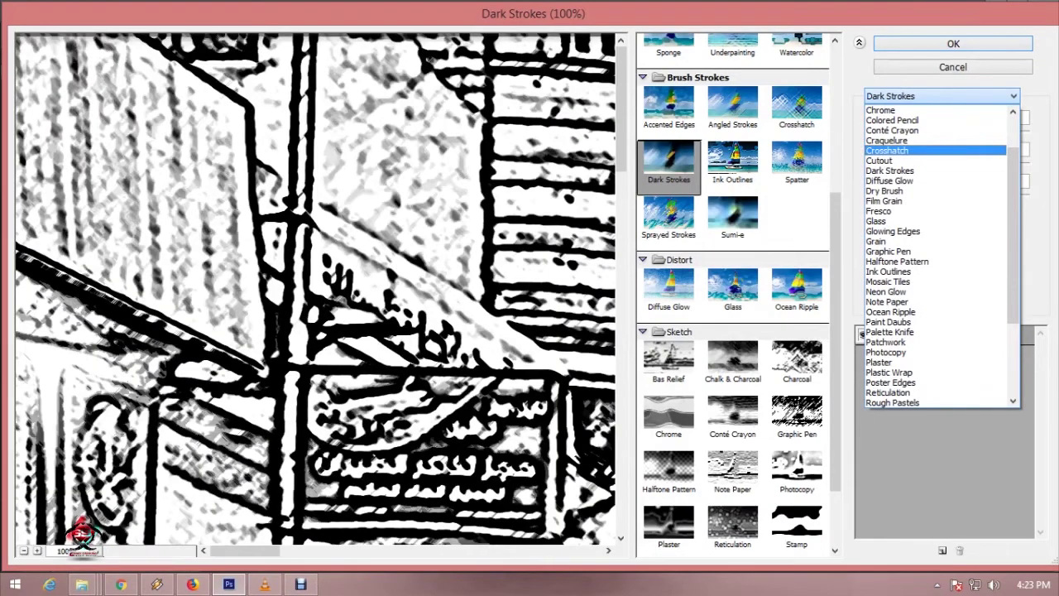
{"action": "left_click", "coordinate": [889, 150]}
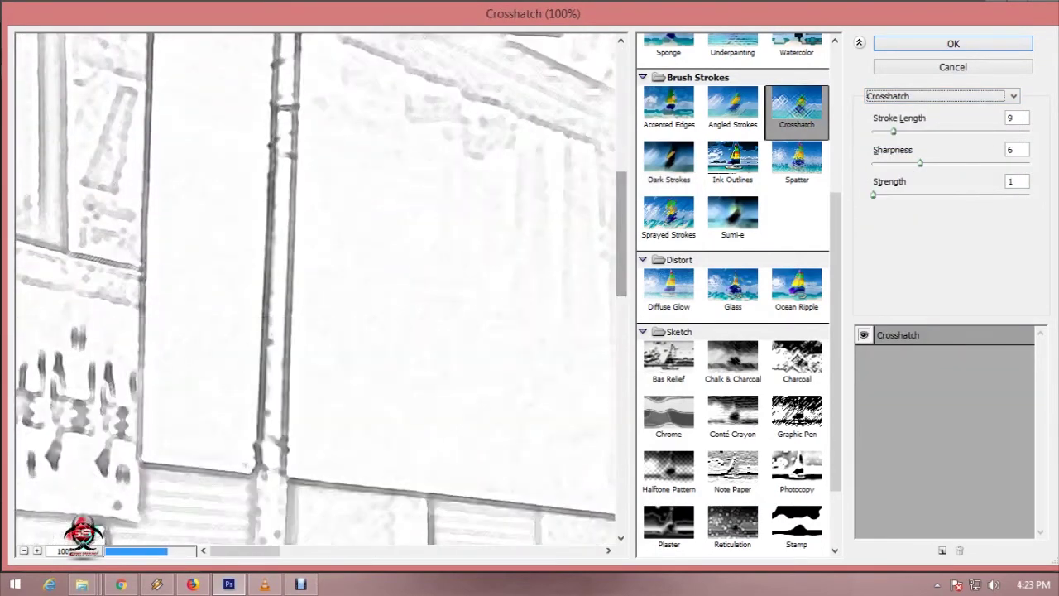
Step: Set Crosshatch stroke length to 50 and sharpness to 1, previewing at 25%
{"action": "key", "text": "ctrl+minus"}
{"action": "key", "text": "ctrl+minus"}
{"action": "key", "text": "ctrl+minus"}
{"action": "key", "text": "ctrl+minus"}
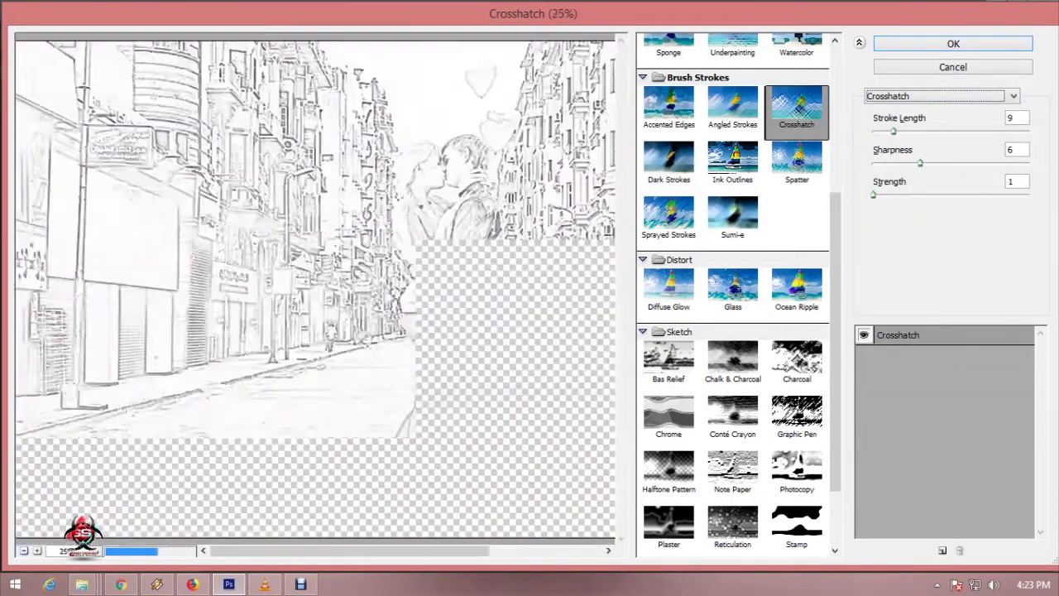
{"action": "key", "text": "ctrl+minus"}
{"action": "key", "text": "ctrl+minus"}
{"action": "key", "text": "ctrl+plus"}
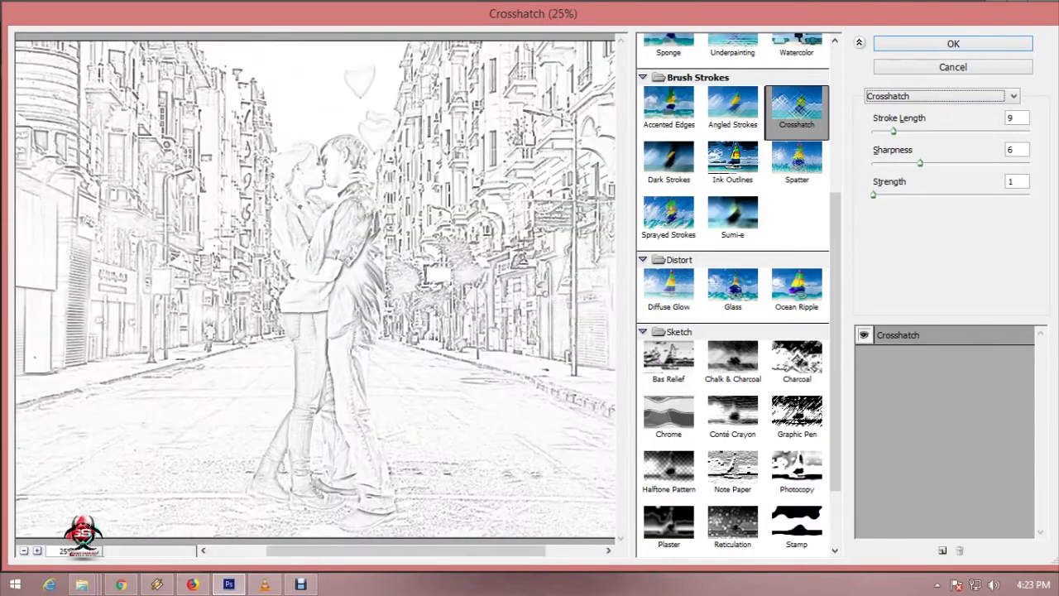
{"action": "left_click_drag", "start_coordinate": [893, 131], "coordinate": [1029, 131]}
{"action": "key", "text": "Tab"}
{"action": "key", "text": "Down"}
{"action": "key", "text": "Down"}
{"action": "key", "text": "Down"}
{"action": "key", "text": "Down"}
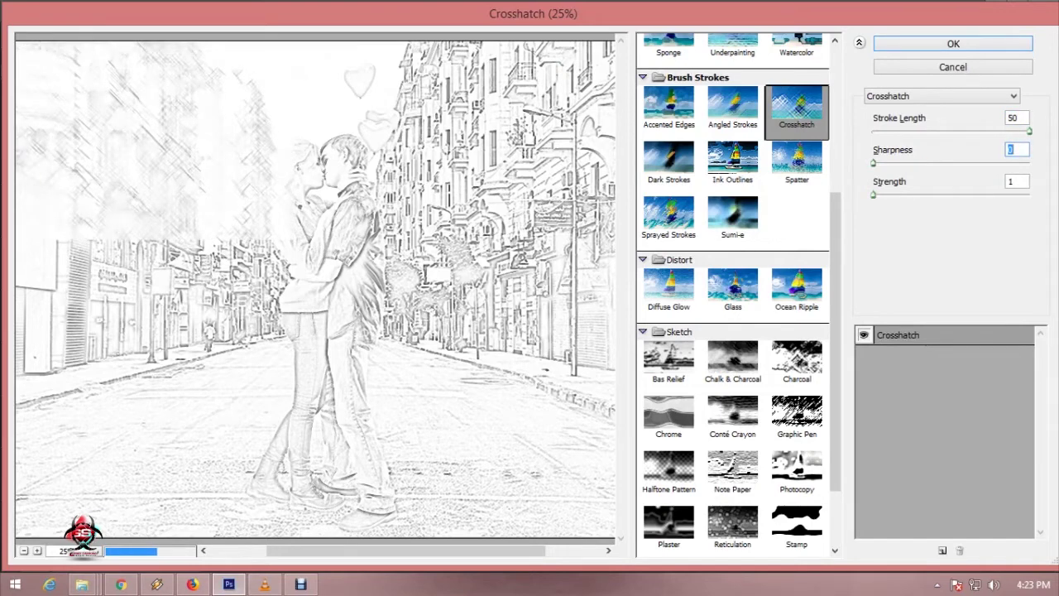
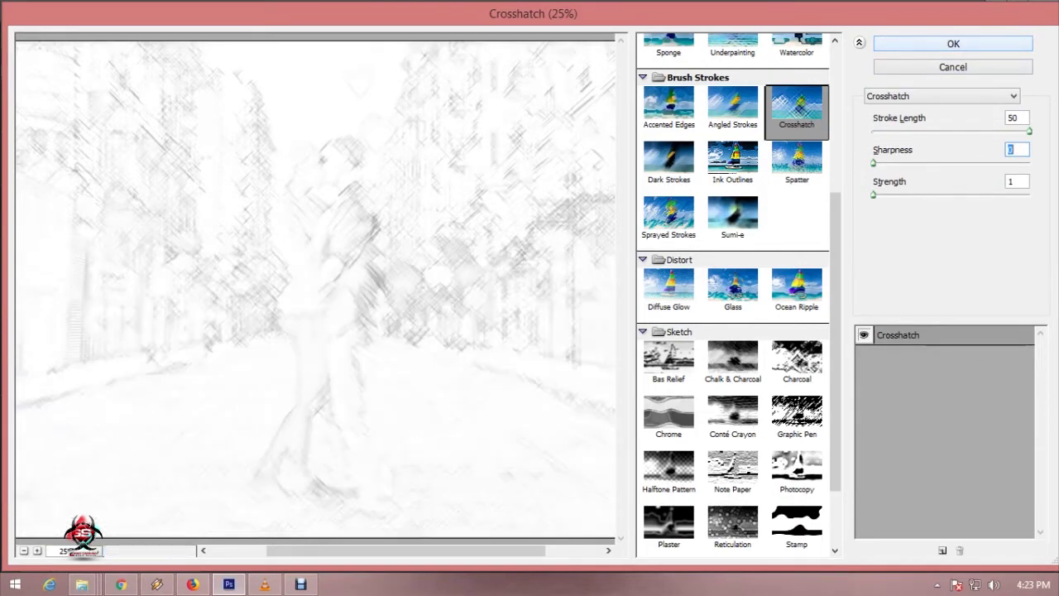
Step: Apply the Crosshatch filter and blend Layer 6 copy 3 as Multiply
{"action": "key", "text": "Return"}
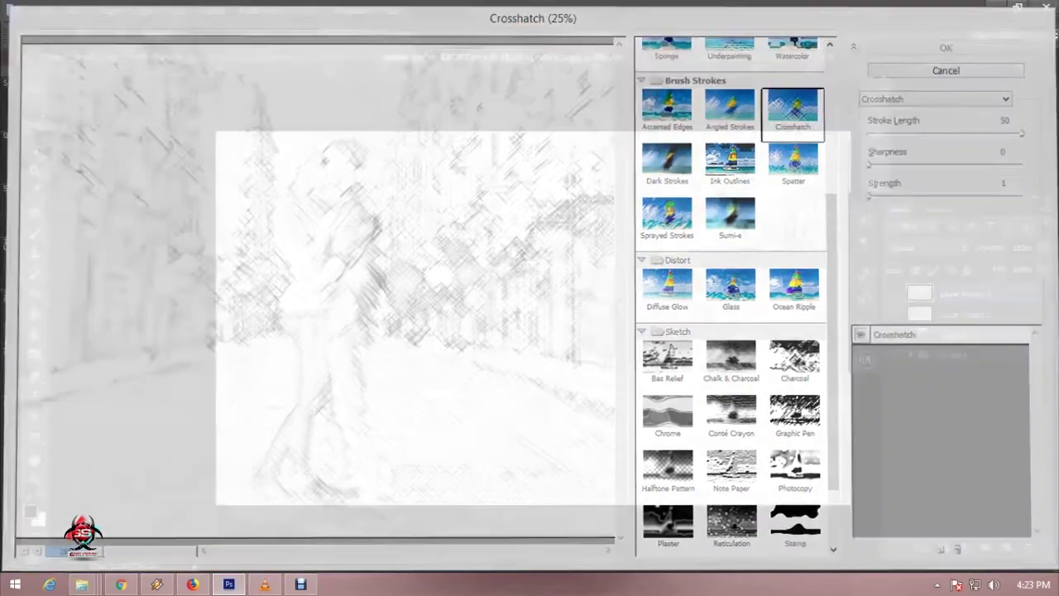
{"action": "scroll", "coordinate": [533, 318], "scroll_direction": "down", "scroll_amount": 1}
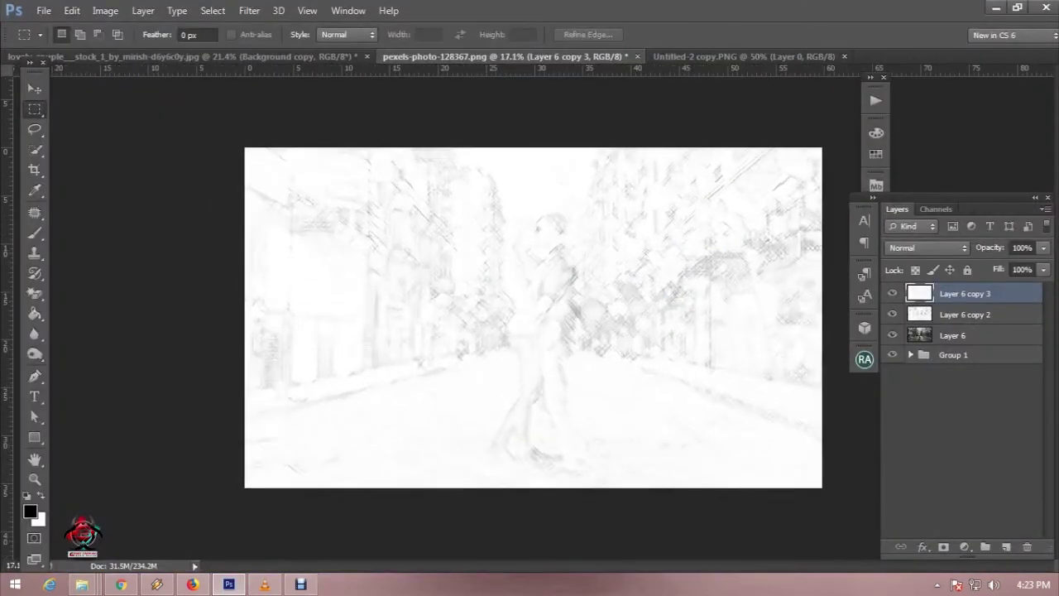
{"action": "left_click", "coordinate": [926, 247]}
{"action": "key", "text": "Up"}
{"action": "key", "text": "Up"}
{"action": "key", "text": "Up"}
{"action": "key", "text": "Up"}
{"action": "key", "text": "Up"}
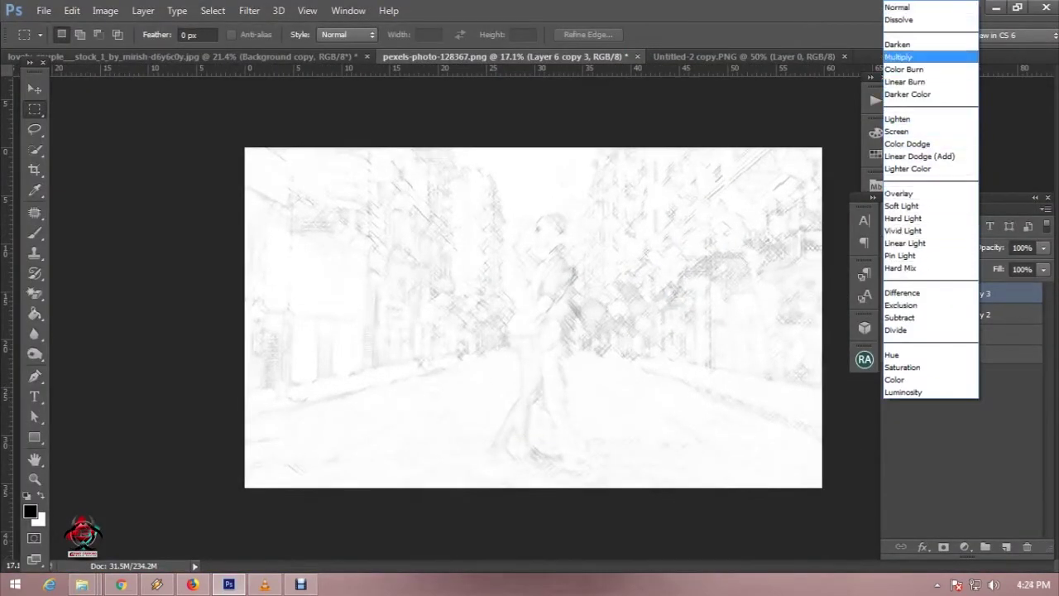
{"action": "key", "text": "Return"}
Step: Duplicate Layer 6 copy 2 to create Layer 6 copy 4
{"action": "left_click", "coordinate": [963, 314]}
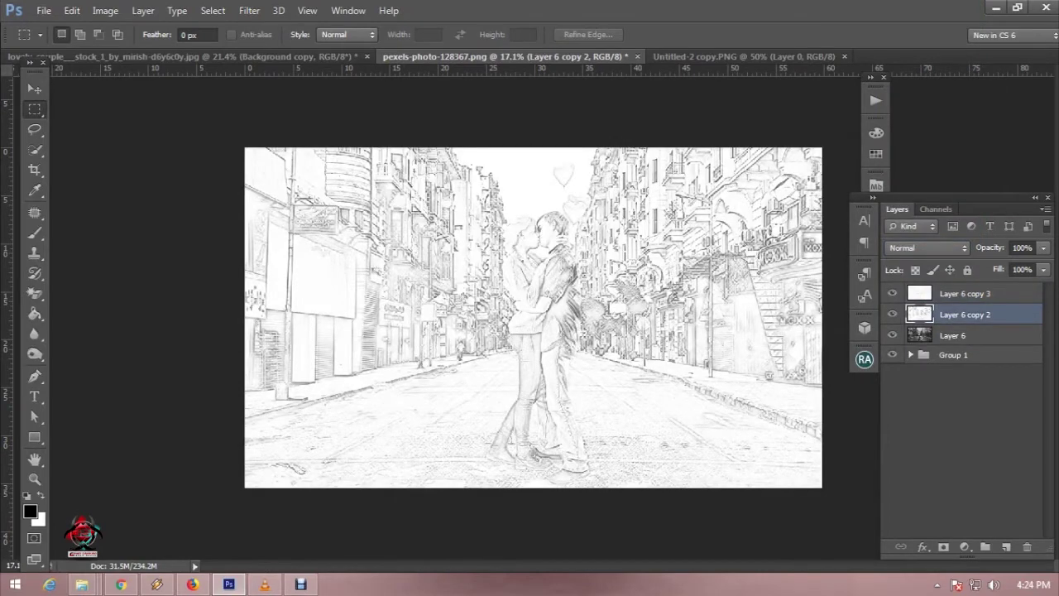
{"action": "right_click", "coordinate": [964, 314]}
{"action": "left_click", "coordinate": [728, 133]}
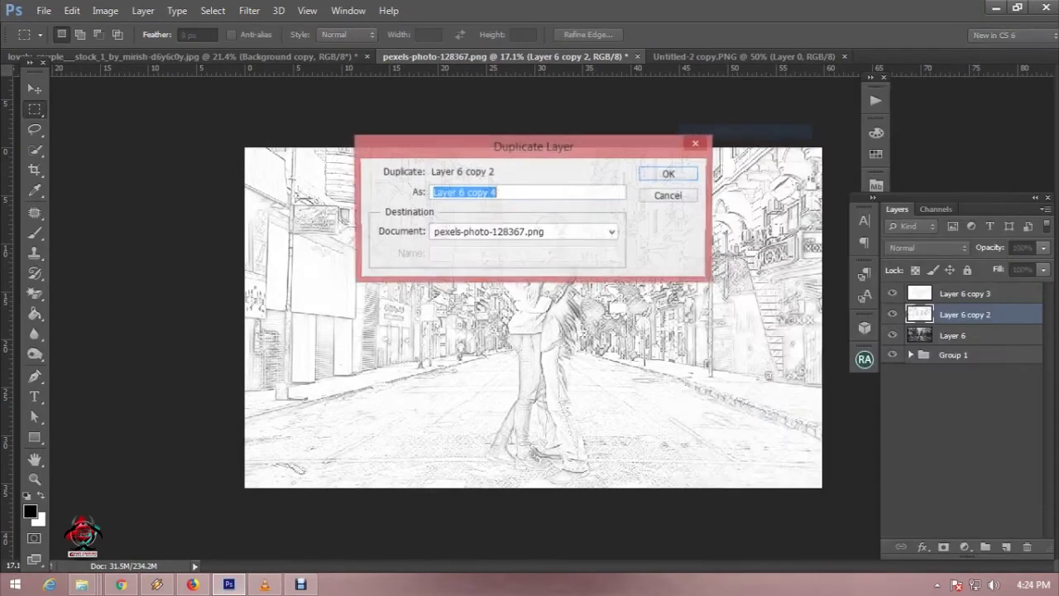
{"action": "left_click", "coordinate": [667, 174]}
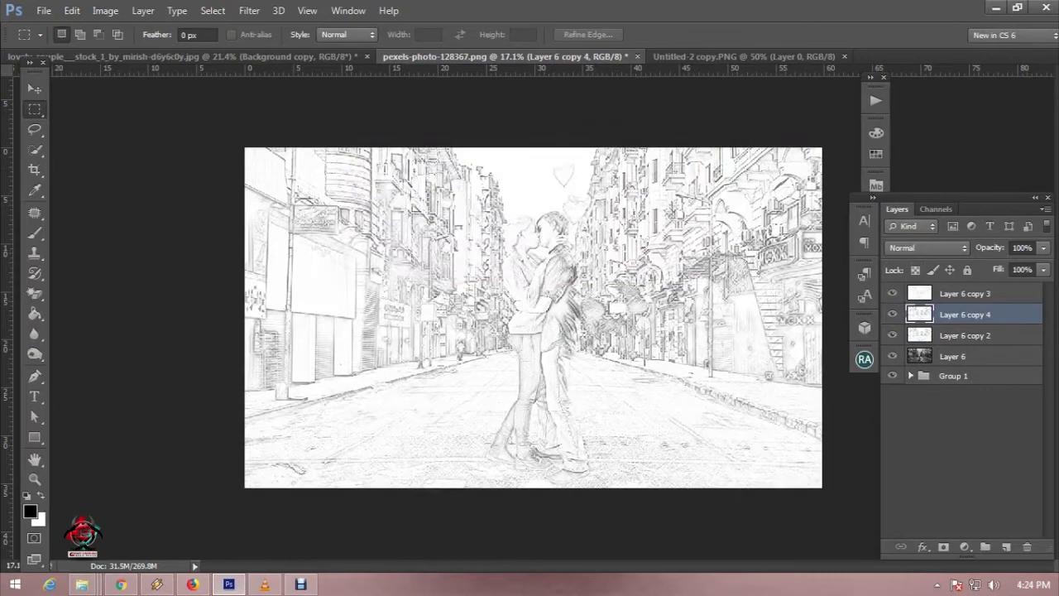
{"action": "left_click", "coordinate": [249, 10]}
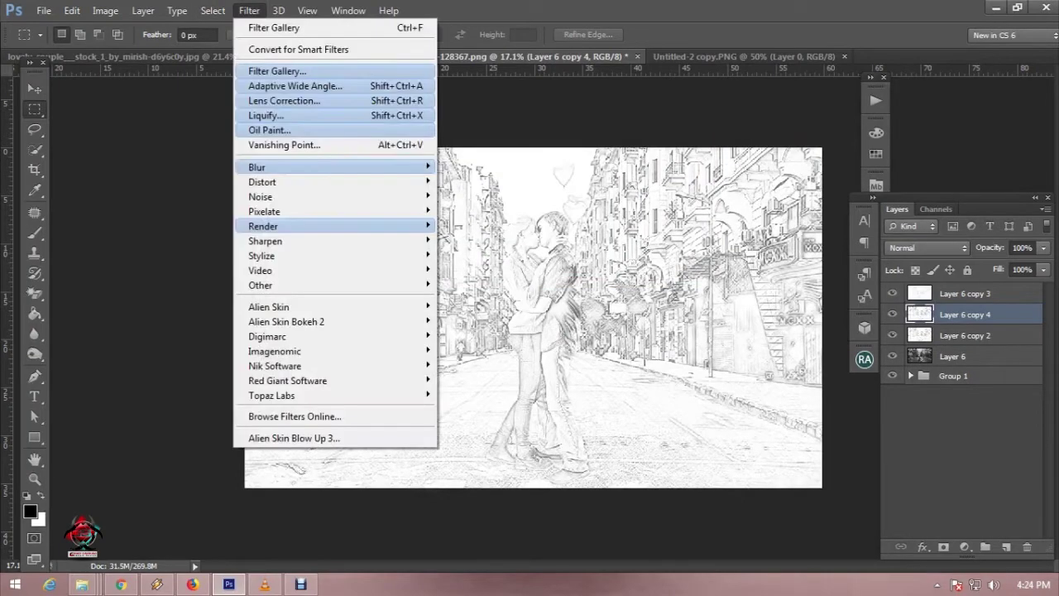
Step: Switch the Filter Gallery to Angled Strokes and fit the whole image in the preview
{"action": "left_click", "coordinate": [273, 71]}
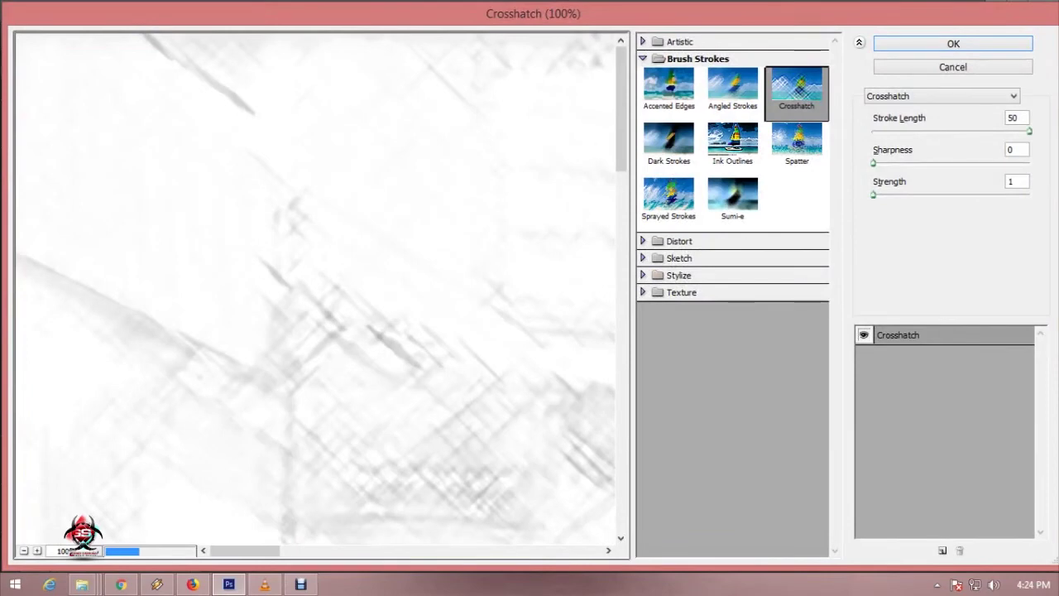
{"action": "left_click", "coordinate": [940, 96]}
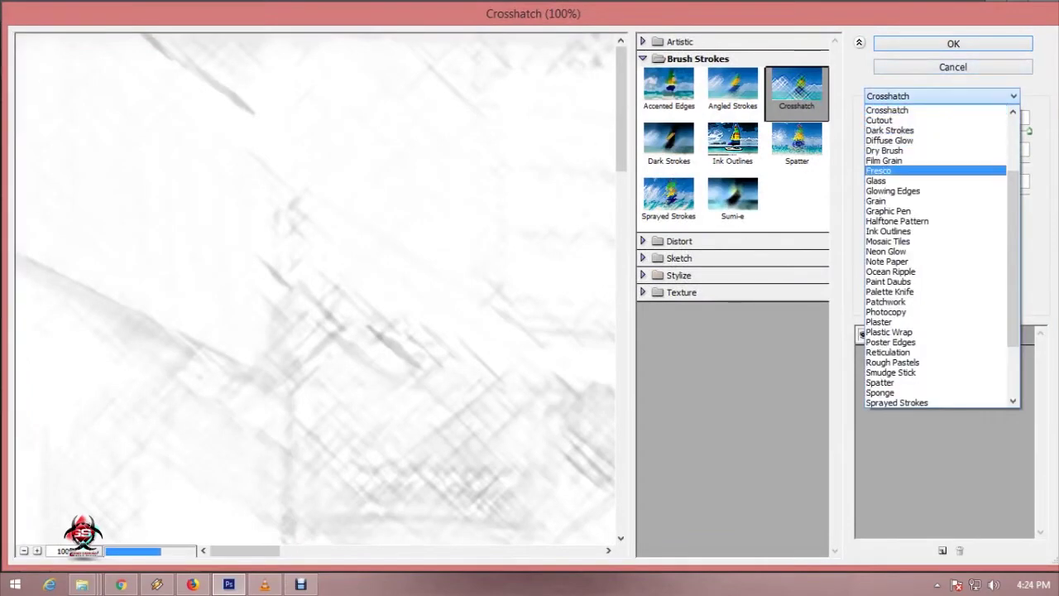
{"action": "scroll", "coordinate": [937, 301], "scroll_direction": "up", "scroll_amount": 2}
{"action": "scroll", "coordinate": [936, 301], "scroll_direction": "up", "scroll_amount": 1}
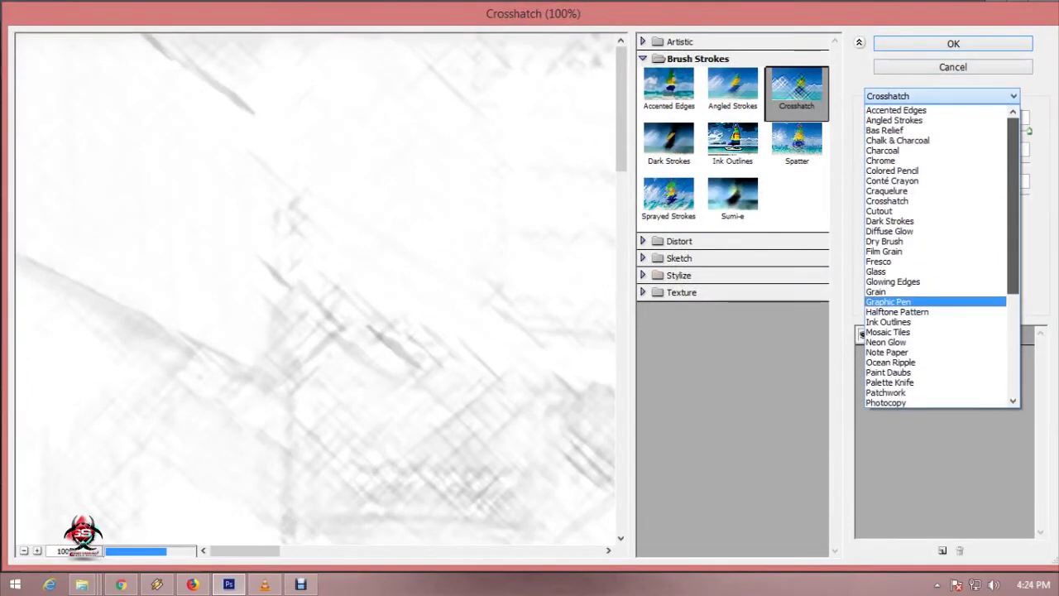
{"action": "left_click", "coordinate": [893, 120]}
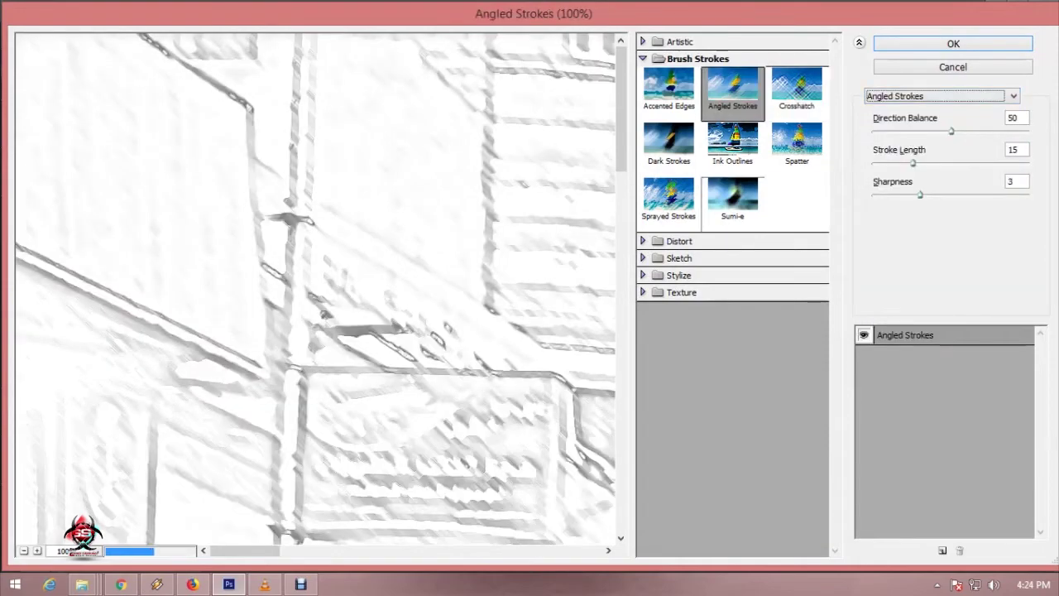
{"action": "left_click", "coordinate": [24, 550]}
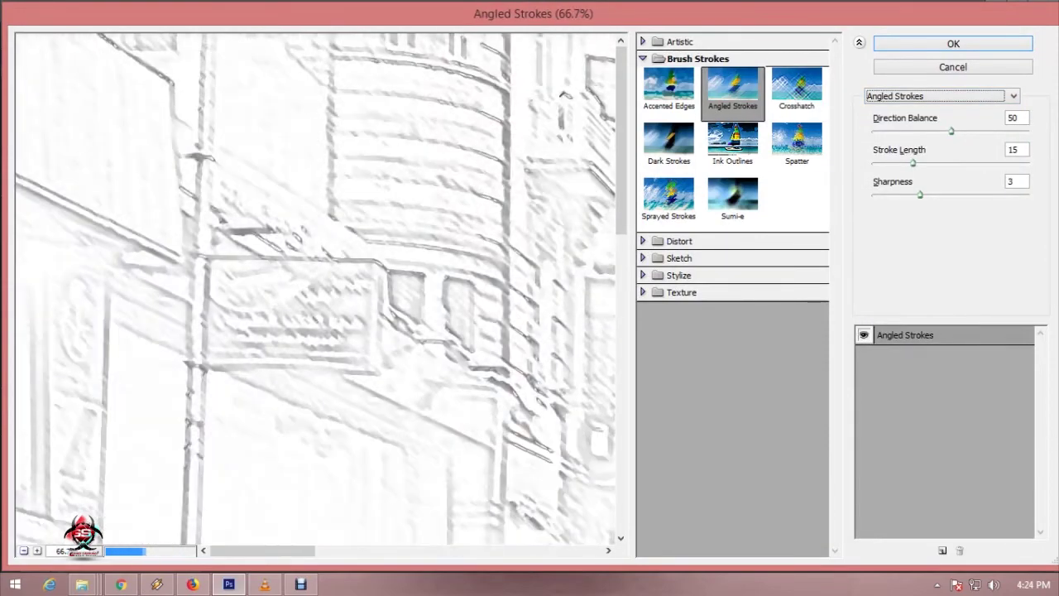
{"action": "left_click", "coordinate": [24, 550]}
{"action": "left_click", "coordinate": [24, 550]}
{"action": "left_click", "coordinate": [24, 550]}
{"action": "left_click", "coordinate": [24, 550]}
{"action": "left_click", "coordinate": [24, 550]}
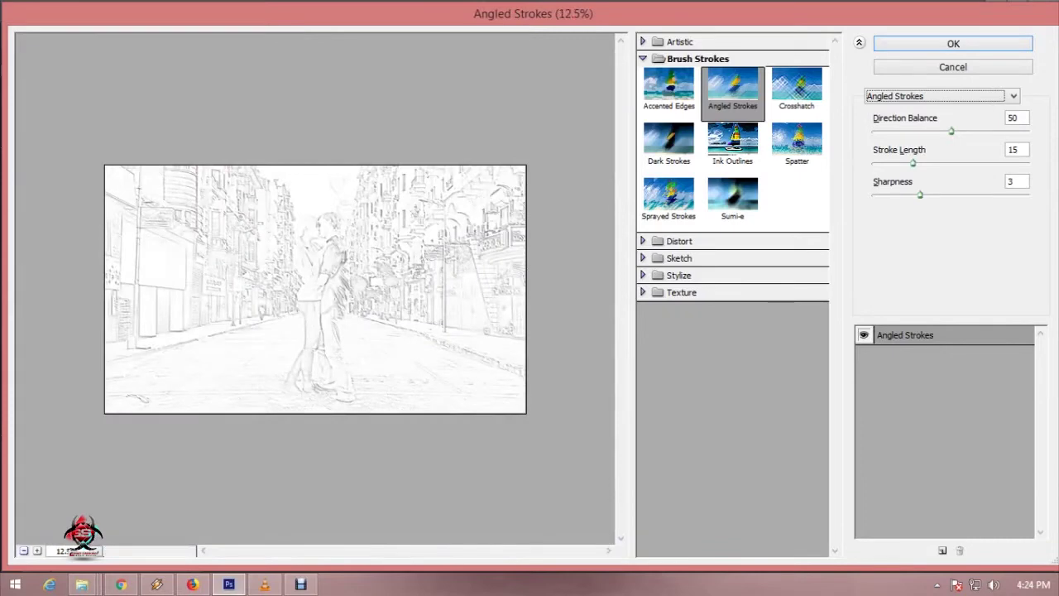
{"action": "key", "text": "ctrl+plus"}
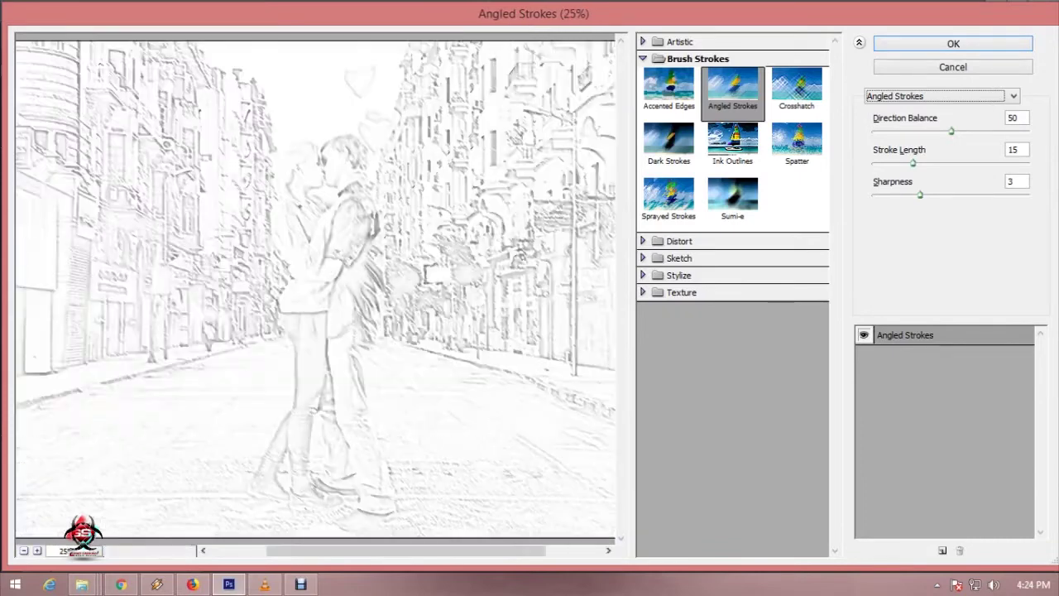
{"action": "key", "text": "ctrl+minus"}
Step: Set Direction Balance 100, Stroke Length 32 and Sharpness 0, then apply Angled Strokes
{"action": "key", "text": "Tab"}
{"action": "type", "text": "100"}
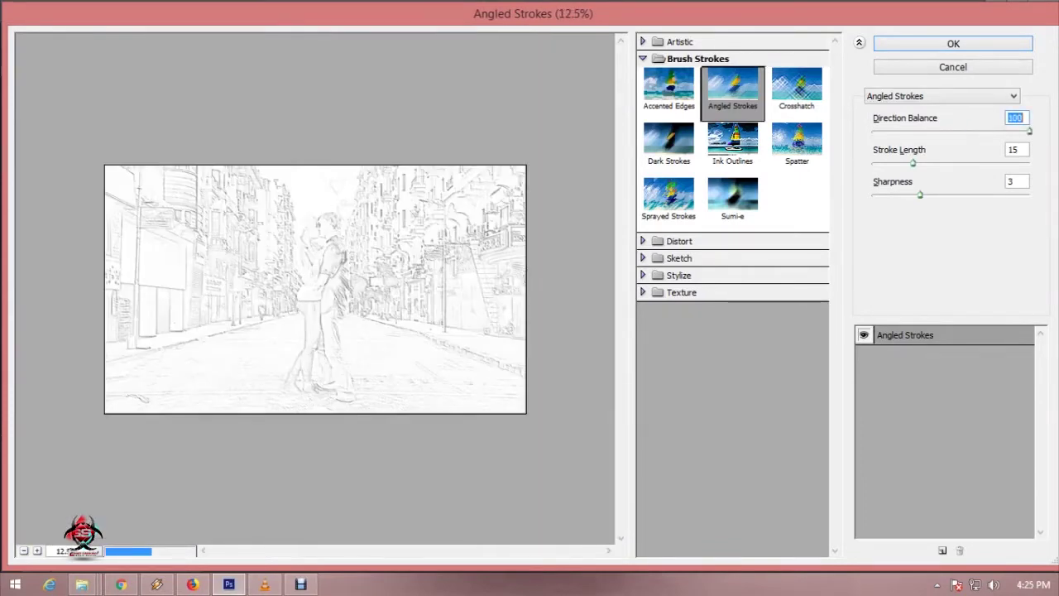
{"action": "key", "text": "Tab"}
{"action": "key", "text": "Up"}
{"action": "key", "text": "Up"}
{"action": "key", "text": "Up"}
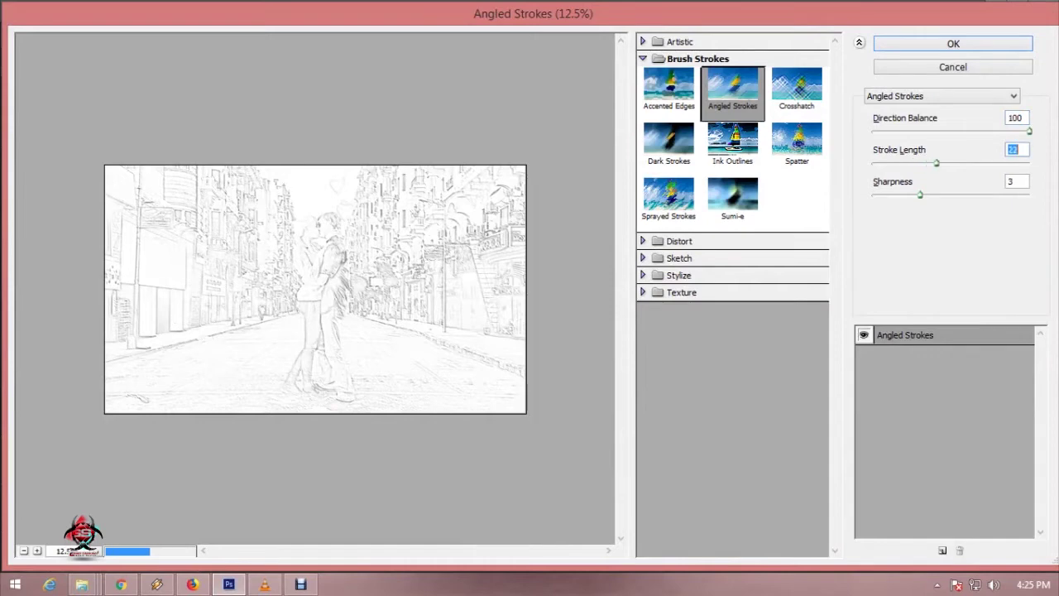
{"action": "key", "text": "Up"}
{"action": "key", "text": "Up"}
{"action": "key", "text": "Up"}
{"action": "key", "text": "Up"}
{"action": "key", "text": "Up"}
{"action": "key", "text": "Tab"}
{"action": "key", "text": "Down"}
{"action": "key", "text": "Down"}
{"action": "key", "text": "Down"}
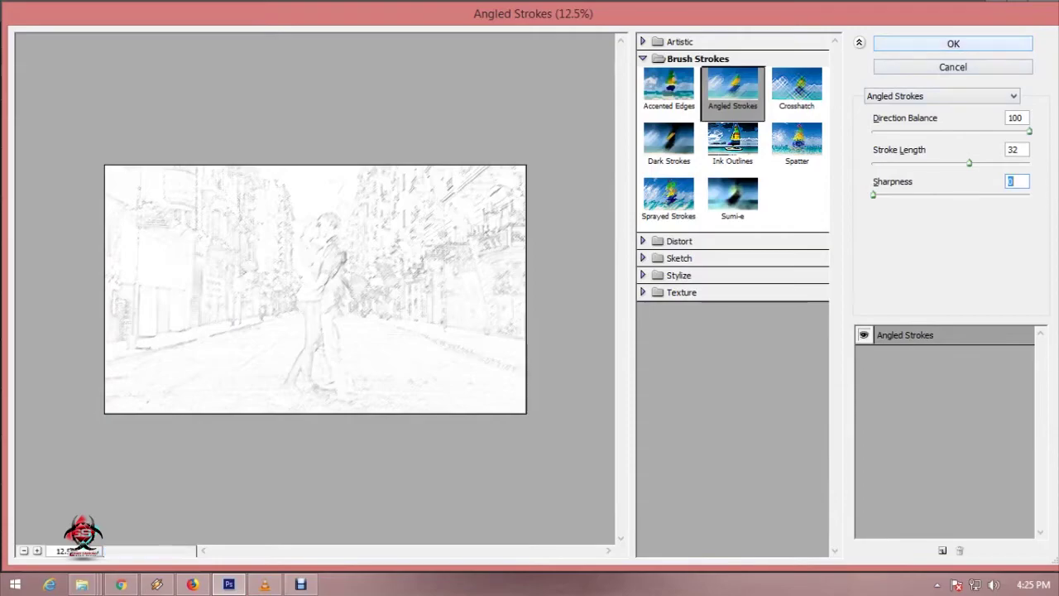
{"action": "key", "text": "Return"}
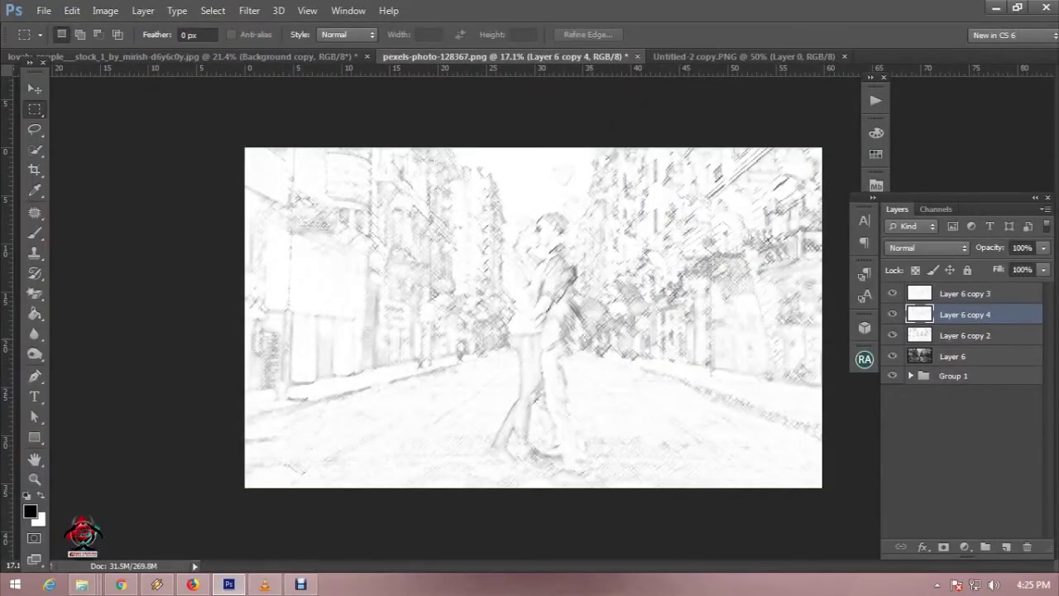
Step: Set Layer 6 copy 4 to Multiply, hide Layer 6, and duplicate Group 1
{"action": "left_click", "coordinate": [926, 247]}
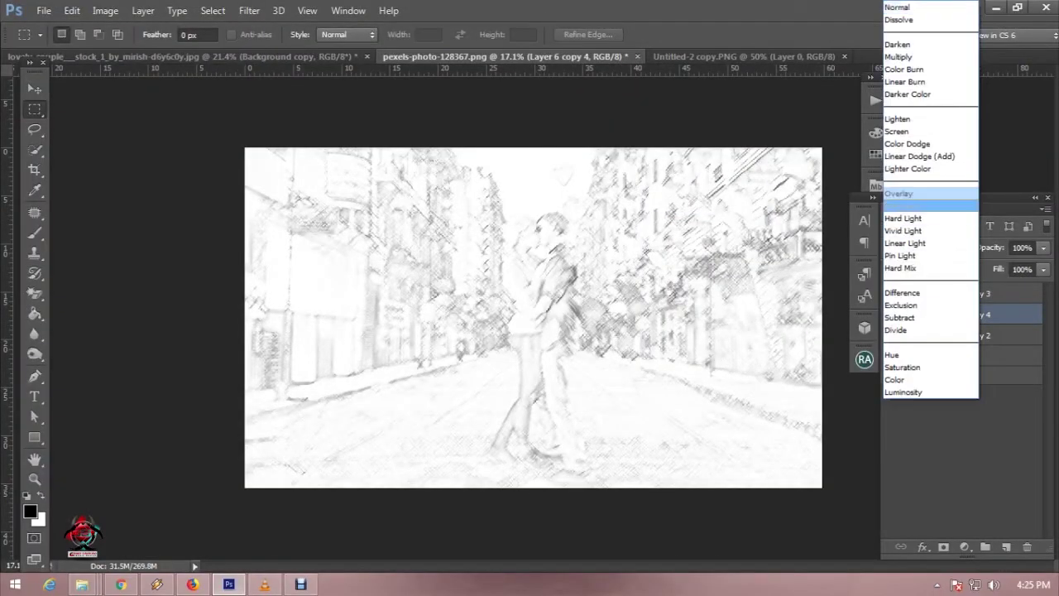
{"action": "key", "text": "Return"}
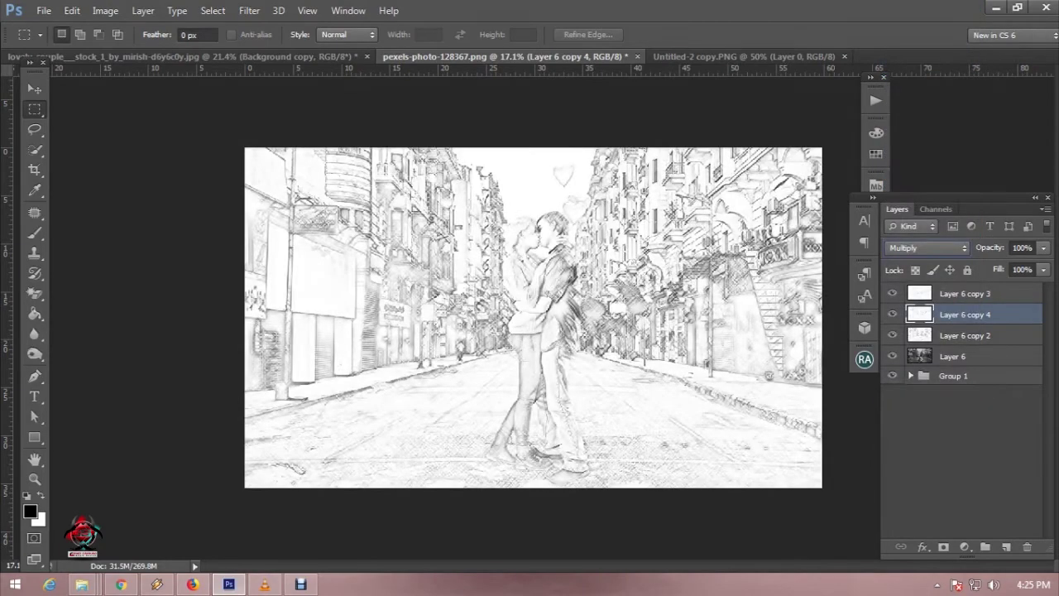
{"action": "left_click", "coordinate": [892, 356]}
{"action": "left_click", "coordinate": [983, 376]}
{"action": "right_click", "coordinate": [982, 375]}
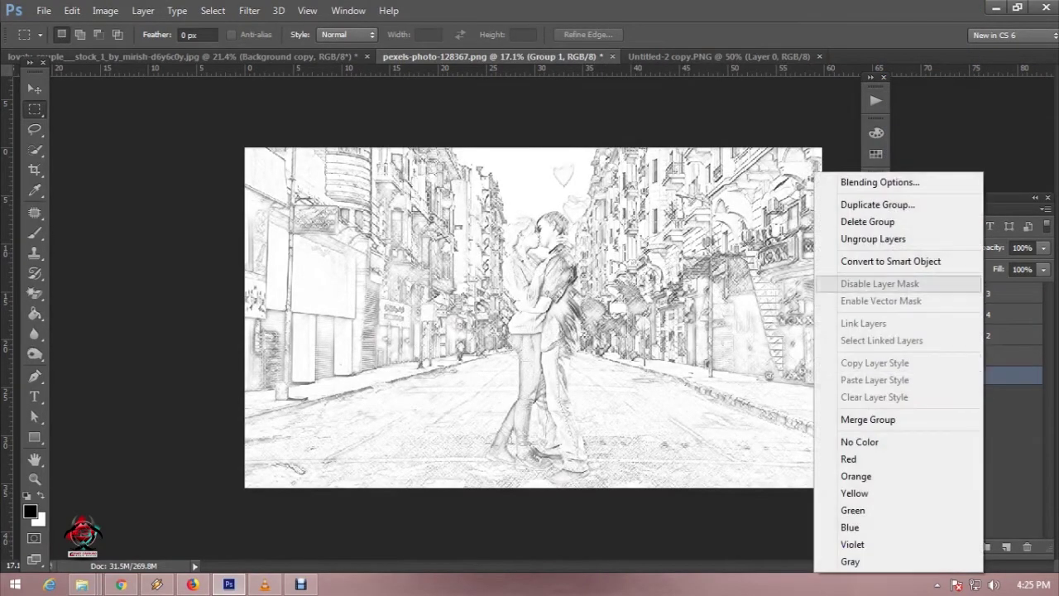
{"action": "left_click", "coordinate": [877, 205]}
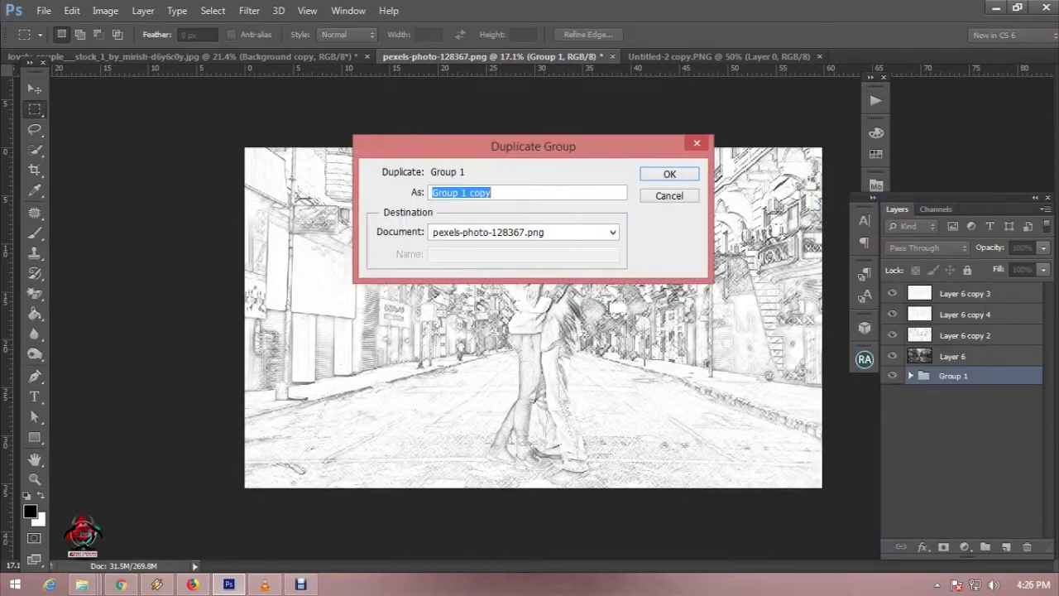
{"action": "key", "text": "Return"}
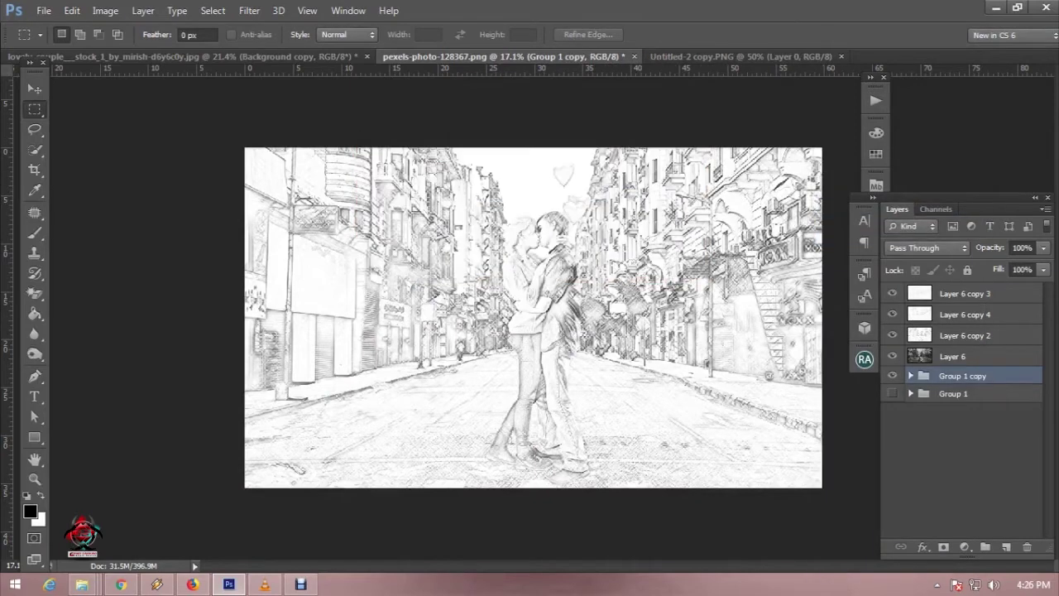
Step: Hide Layer 6 again and merge Group 1 copy into a single layer
{"action": "left_click", "coordinate": [892, 356]}
{"action": "right_click", "coordinate": [951, 356]}
{"action": "key", "text": "Escape"}
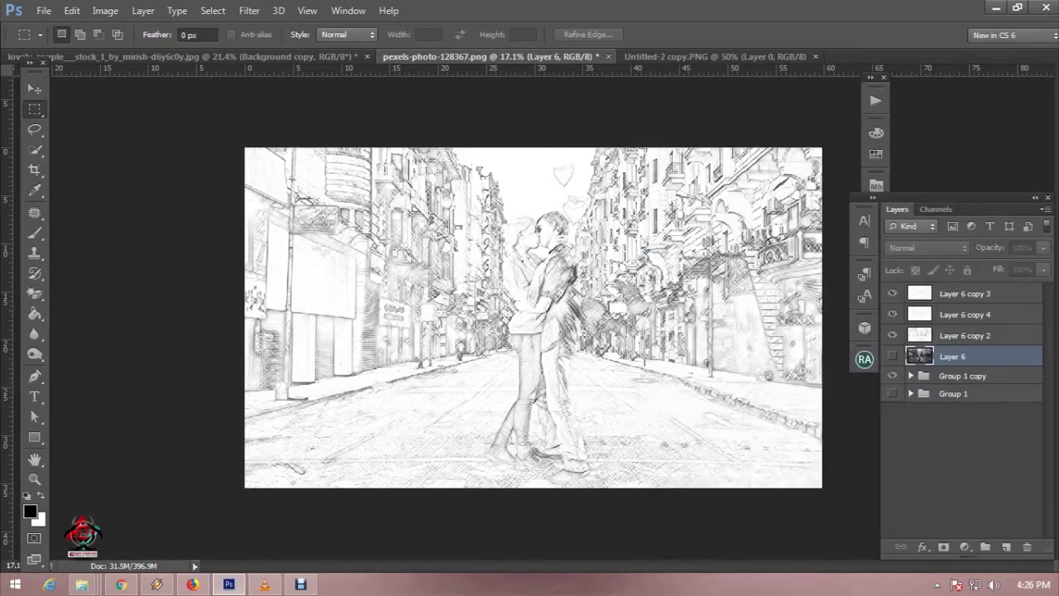
{"action": "left_click", "coordinate": [962, 375]}
{"action": "right_click", "coordinate": [962, 376]}
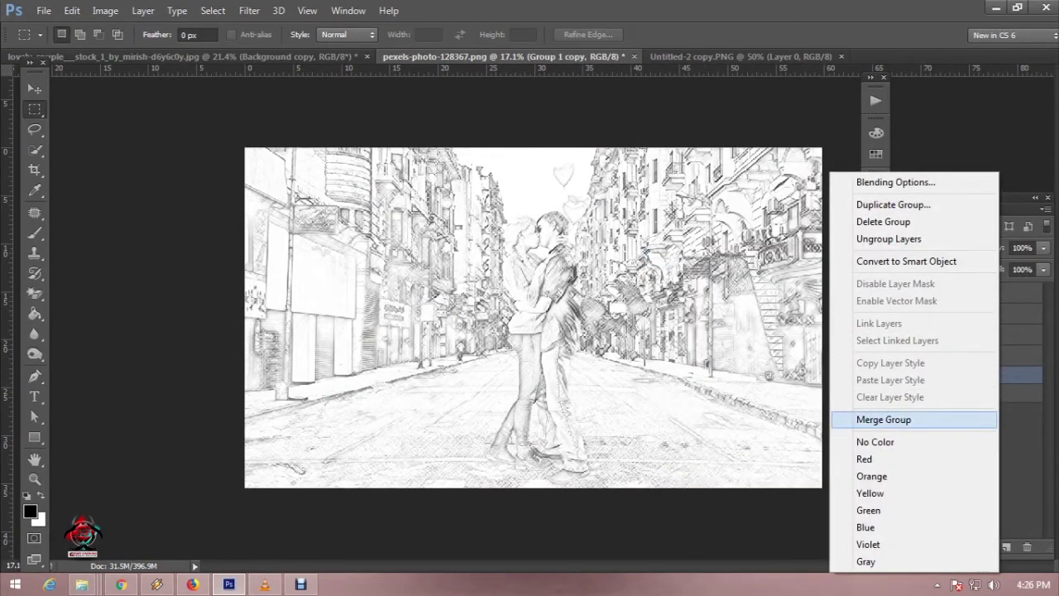
{"action": "left_click", "coordinate": [883, 419]}
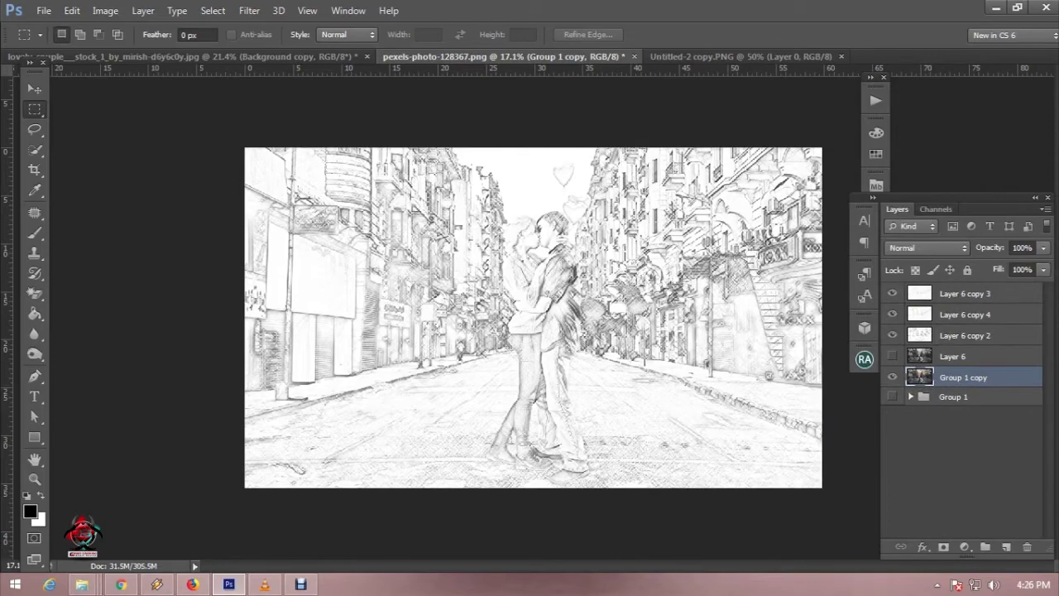
Step: Duplicate the merged layer as Group 1 copy 2 and move it to the top
{"action": "right_click", "coordinate": [993, 377]}
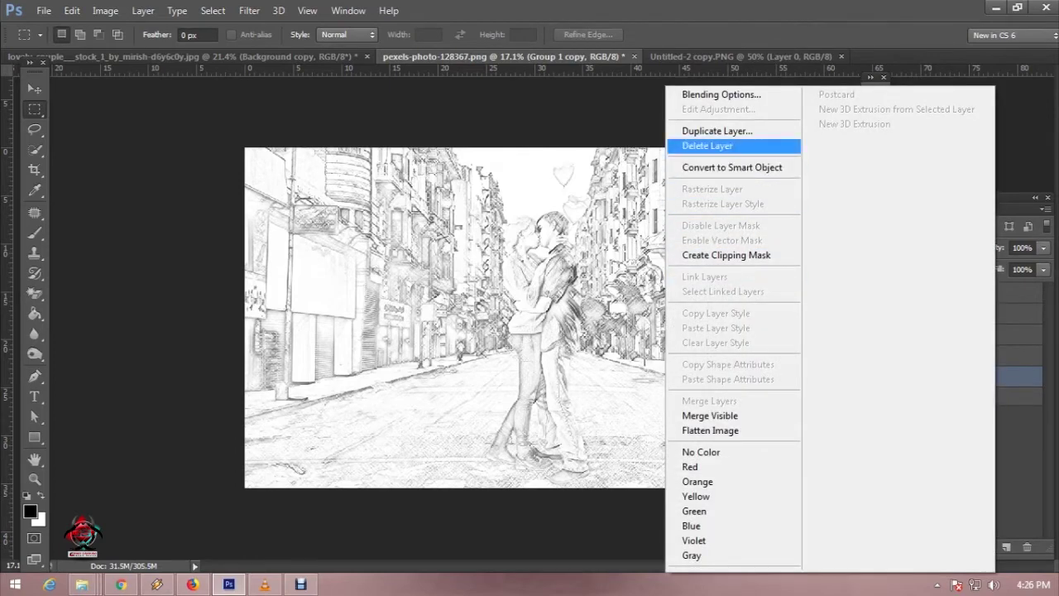
{"action": "left_click", "coordinate": [712, 130]}
{"action": "left_click", "coordinate": [668, 173]}
{"action": "left_click_drag", "start_coordinate": [966, 378], "coordinate": [966, 291]}
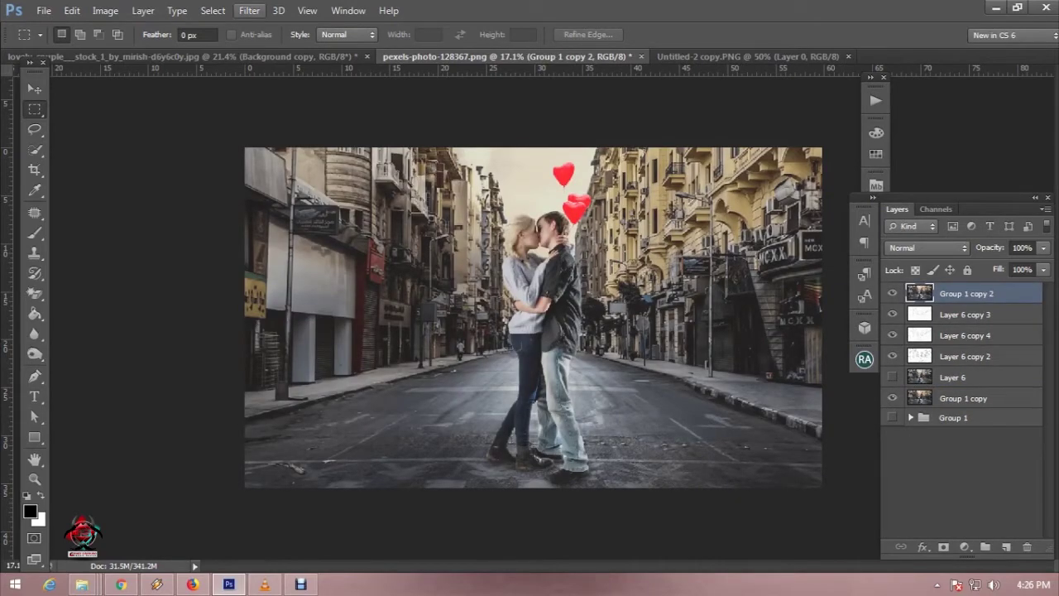
{"action": "left_click", "coordinate": [249, 10]}
{"action": "left_click", "coordinate": [273, 71]}
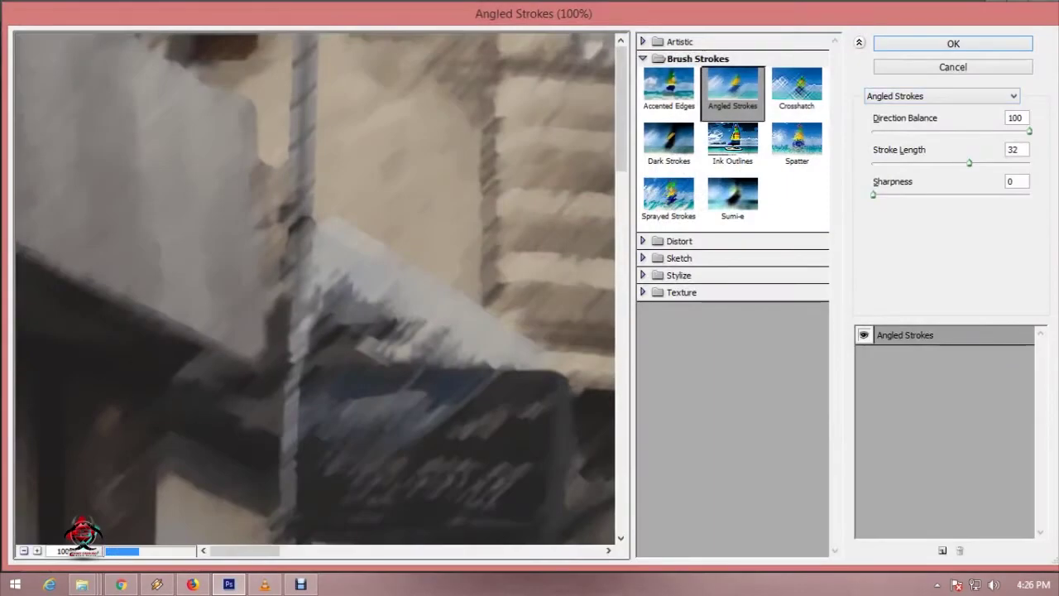
Step: Choose Glowing Edges with Edge Width 1 and Smoothness 15
{"action": "key", "text": "ctrl+minus"}
{"action": "key", "text": "ctrl+minus"}
{"action": "key", "text": "ctrl+minus"}
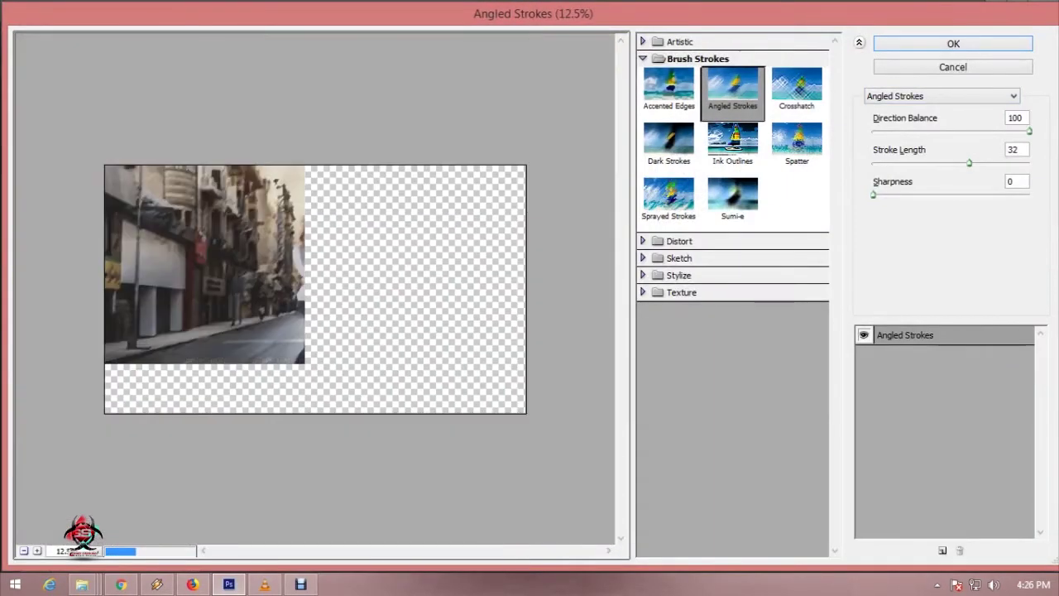
{"action": "left_click", "coordinate": [941, 96]}
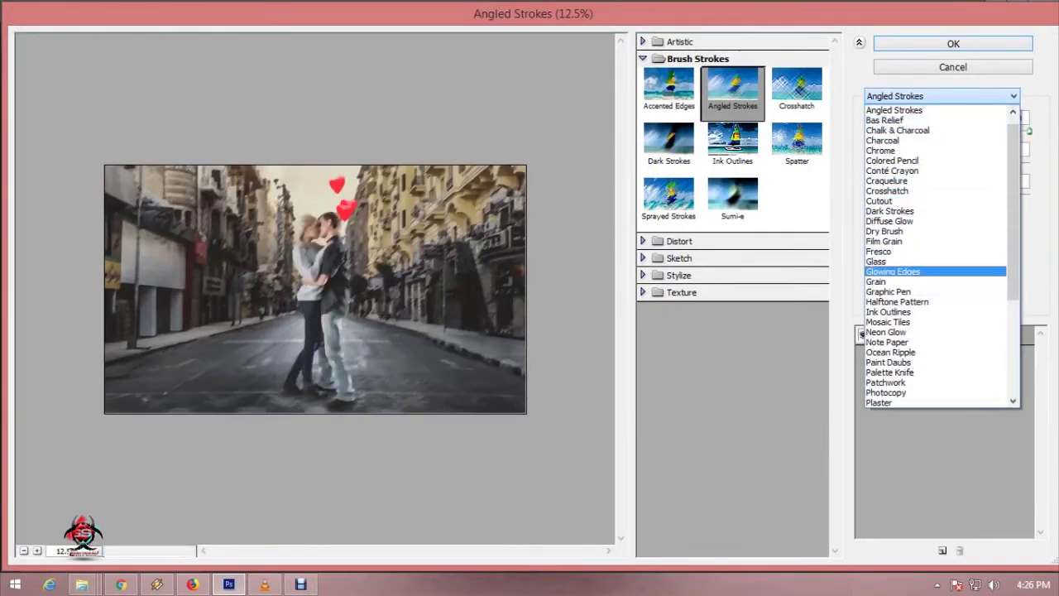
{"action": "left_click", "coordinate": [893, 271]}
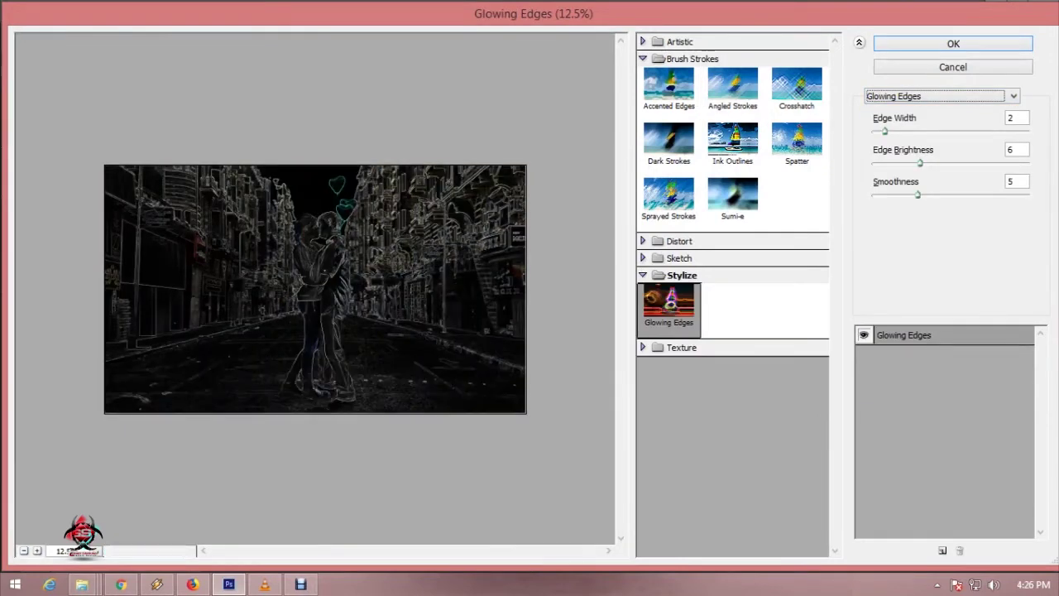
{"action": "left_click_drag", "start_coordinate": [884, 130], "coordinate": [872, 130]}
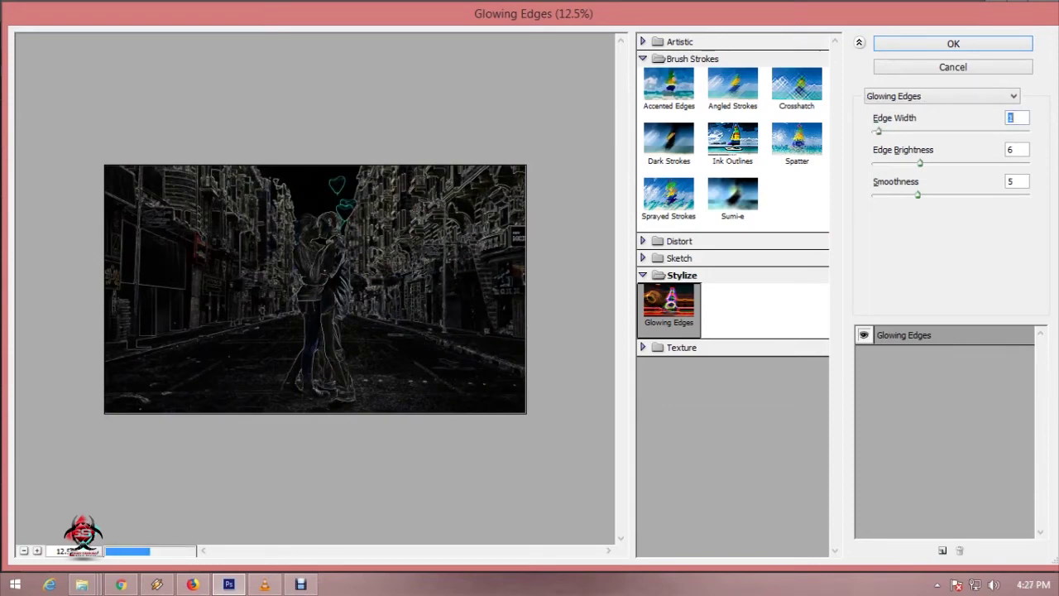
{"action": "left_click_drag", "start_coordinate": [917, 195], "coordinate": [910, 195]}
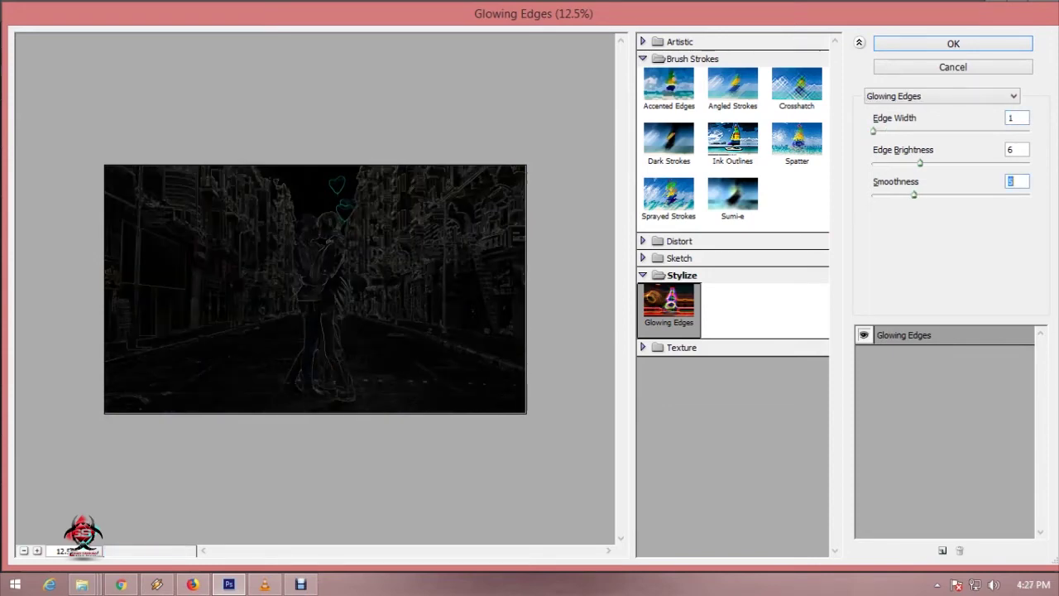
{"action": "left_click_drag", "start_coordinate": [910, 194], "coordinate": [1029, 194]}
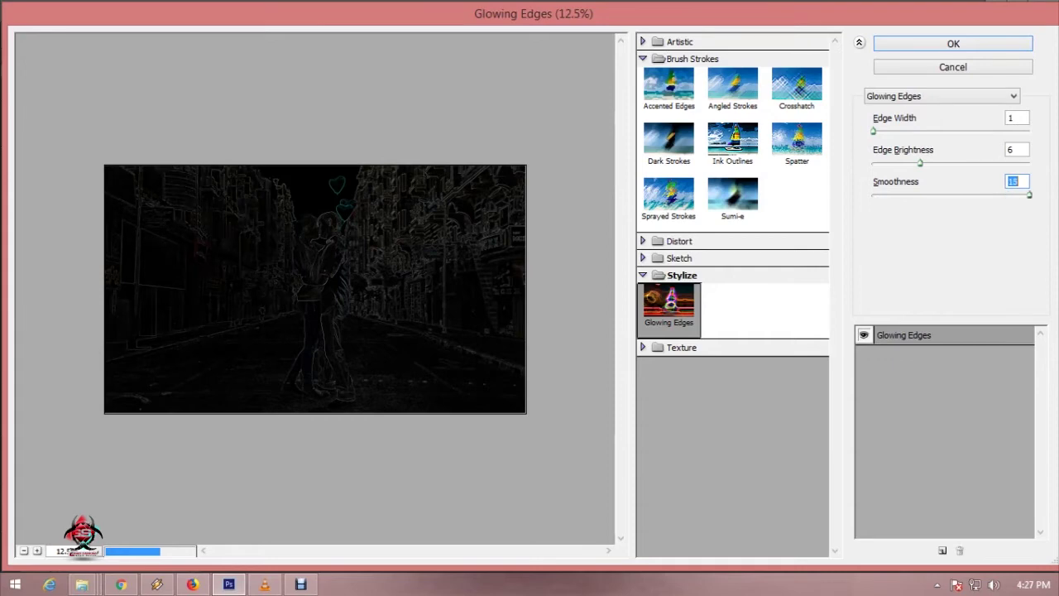
Step: Raise Edge Brightness to about 14 and apply the Glowing Edges filter
{"action": "key", "text": "shift+Tab"}
{"action": "key", "text": "Up"}
{"action": "key", "text": "Up"}
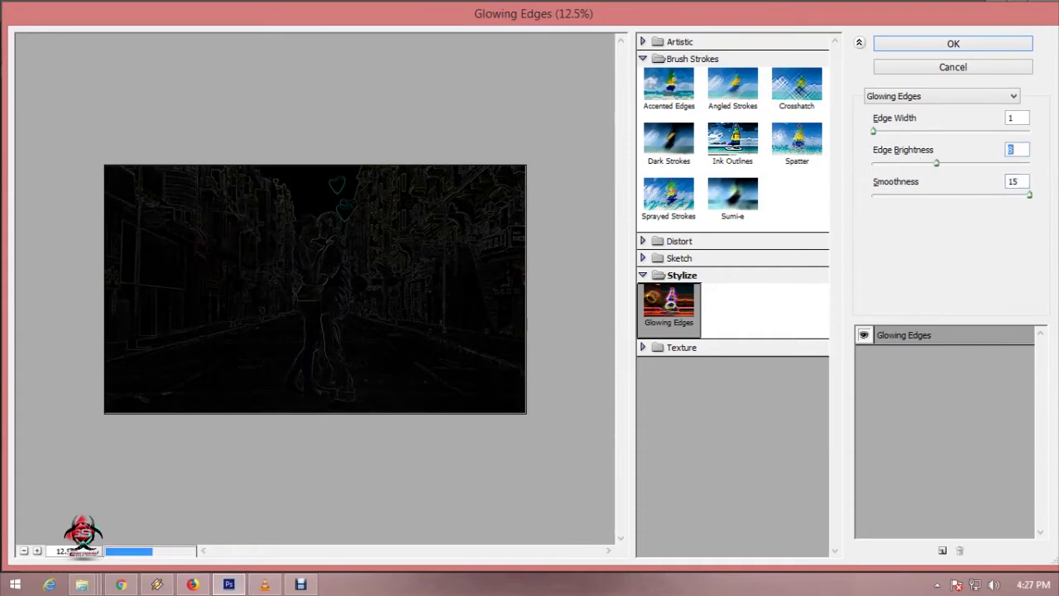
{"action": "key", "text": "Up"}
{"action": "key", "text": "Up"}
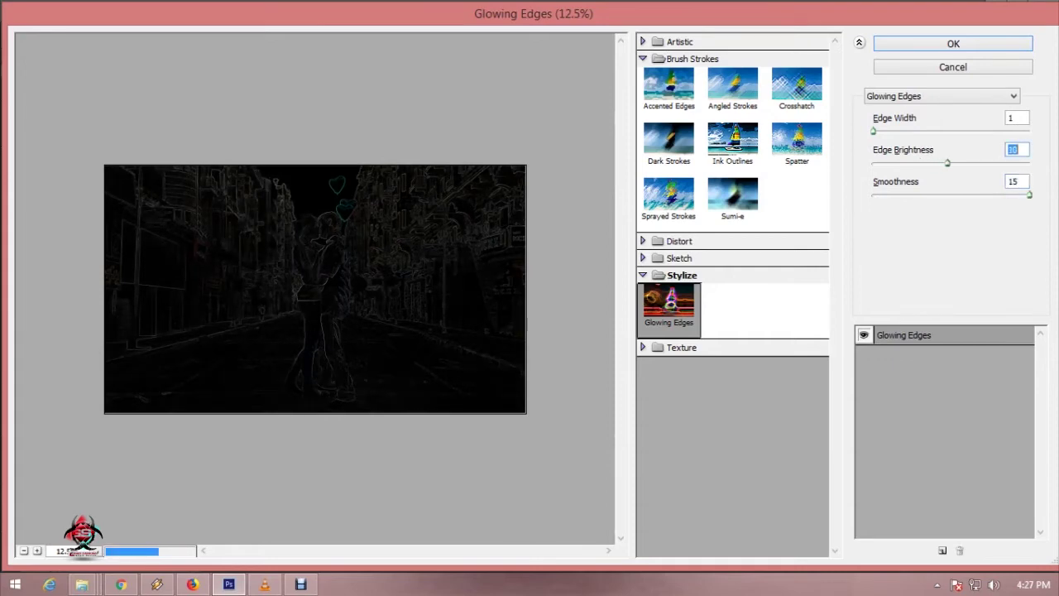
{"action": "key", "text": "Up"}
{"action": "key", "text": "Up"}
{"action": "key", "text": "Up"}
{"action": "key", "text": "Up"}
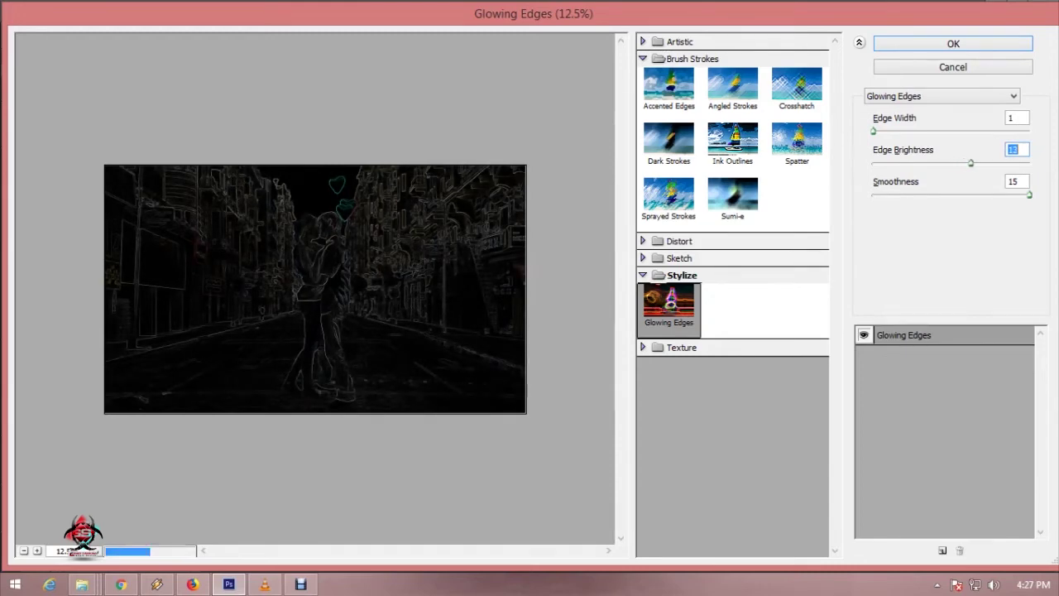
{"action": "key", "text": "Up"}
{"action": "key", "text": "Up"}
{"action": "key", "text": "Up"}
{"action": "key", "text": "Up"}
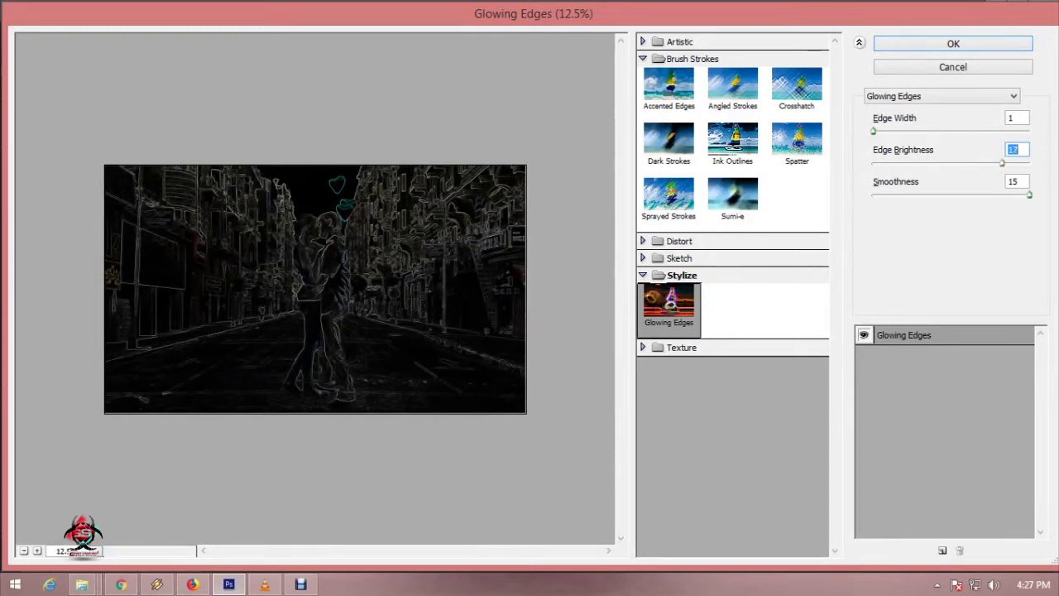
{"action": "key", "text": "Down"}
{"action": "key", "text": "Down"}
{"action": "key", "text": "Down"}
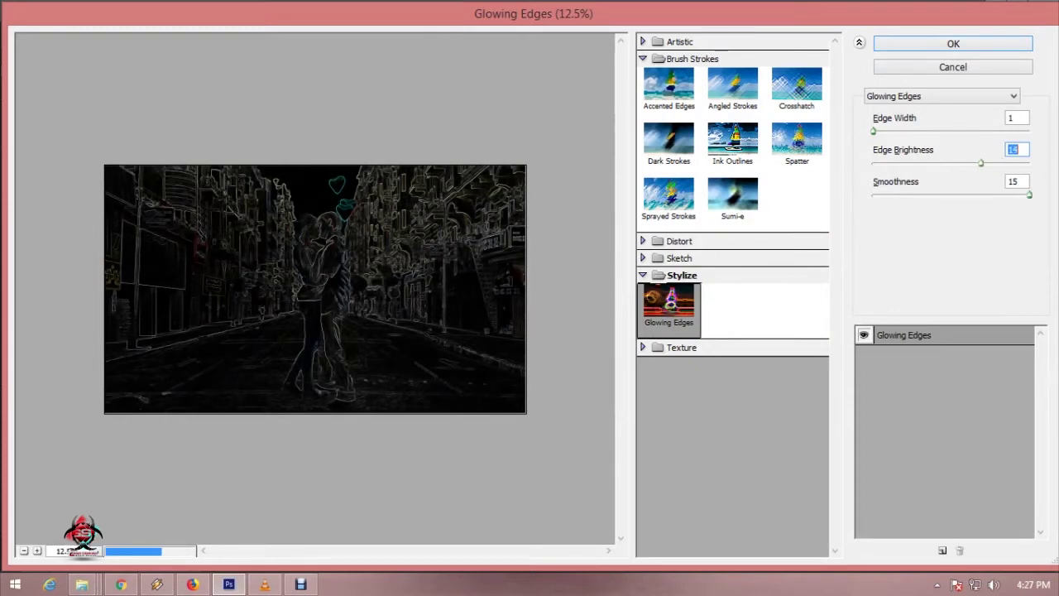
{"action": "key", "text": "Down"}
{"action": "key", "text": "Down"}
{"action": "key", "text": "Up"}
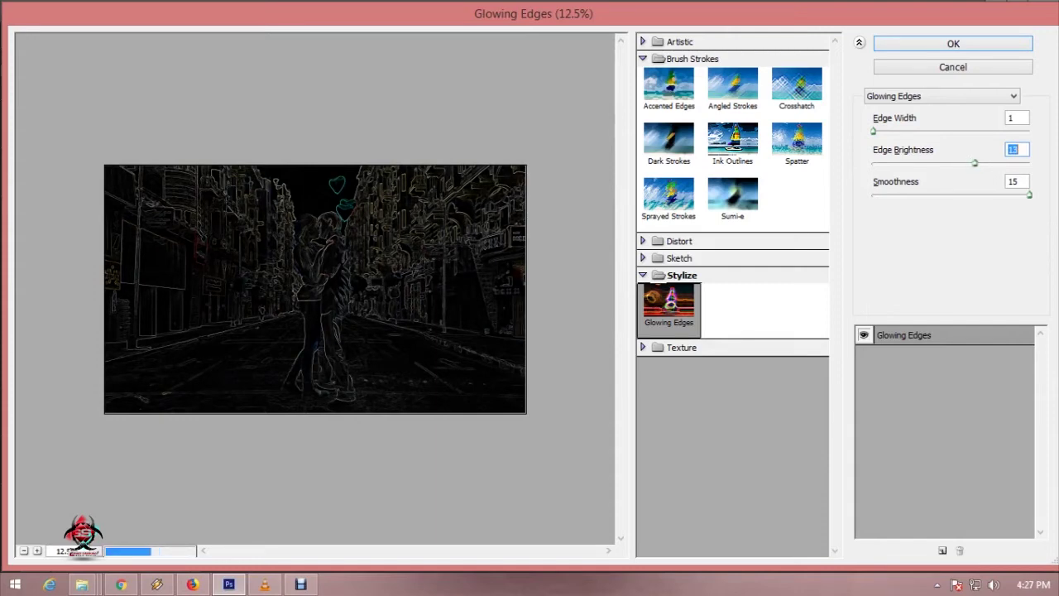
{"action": "key", "text": "Up"}
{"action": "key", "text": "Return"}
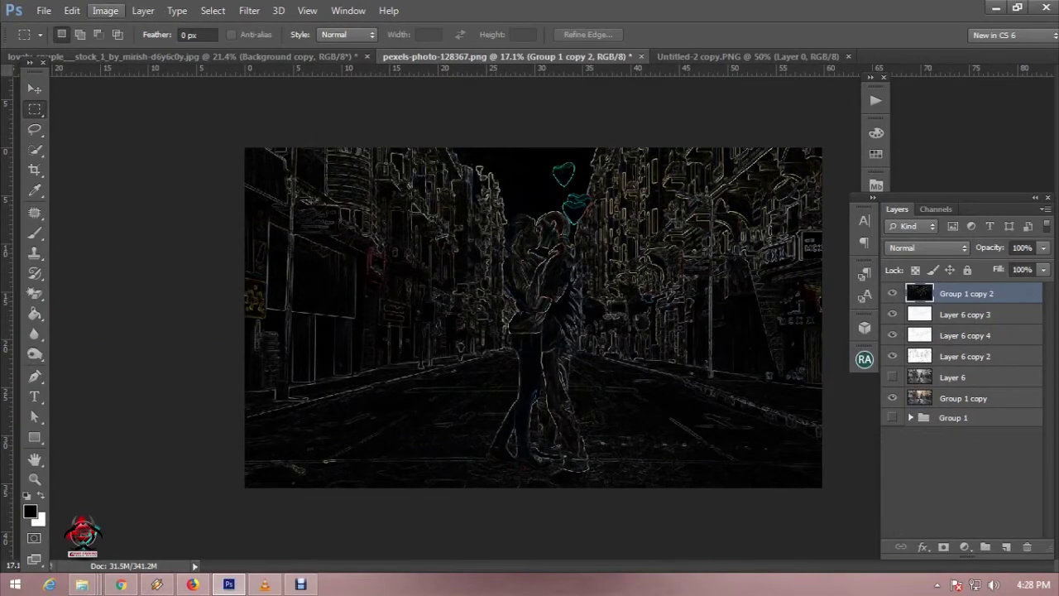
Step: Desaturate Group 1 copy 2, blend it as Multiply, and invert it into dark sketch lines
{"action": "left_click", "coordinate": [105, 10]}
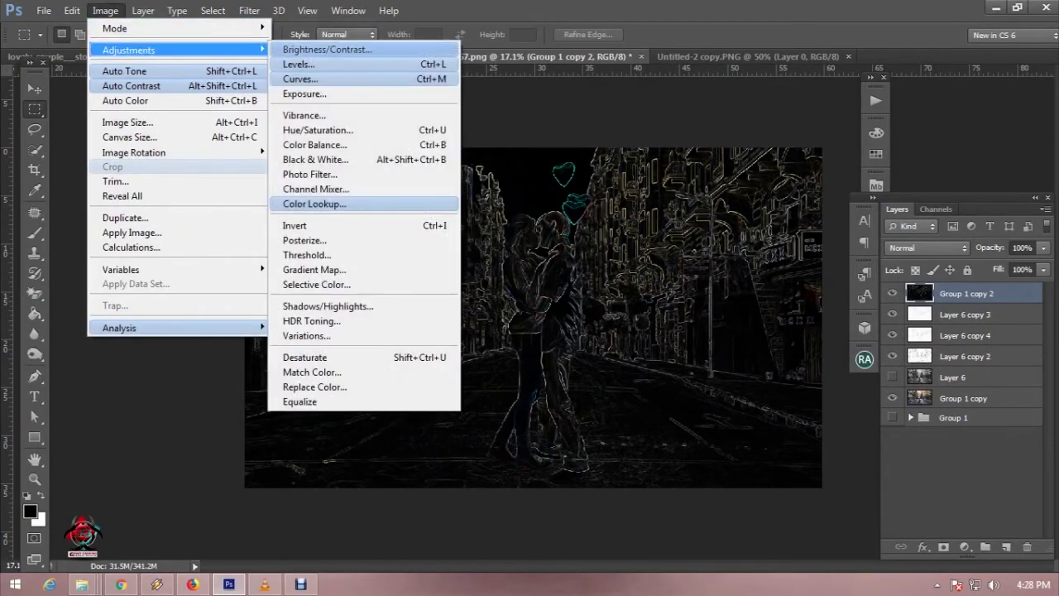
{"action": "left_click", "coordinate": [314, 357]}
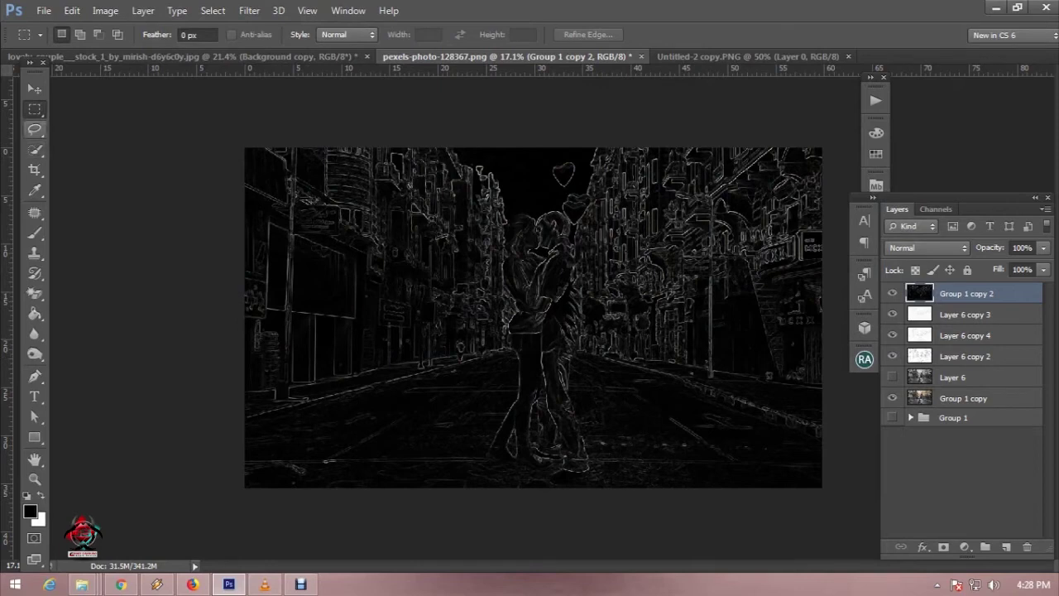
{"action": "left_click", "coordinate": [927, 247]}
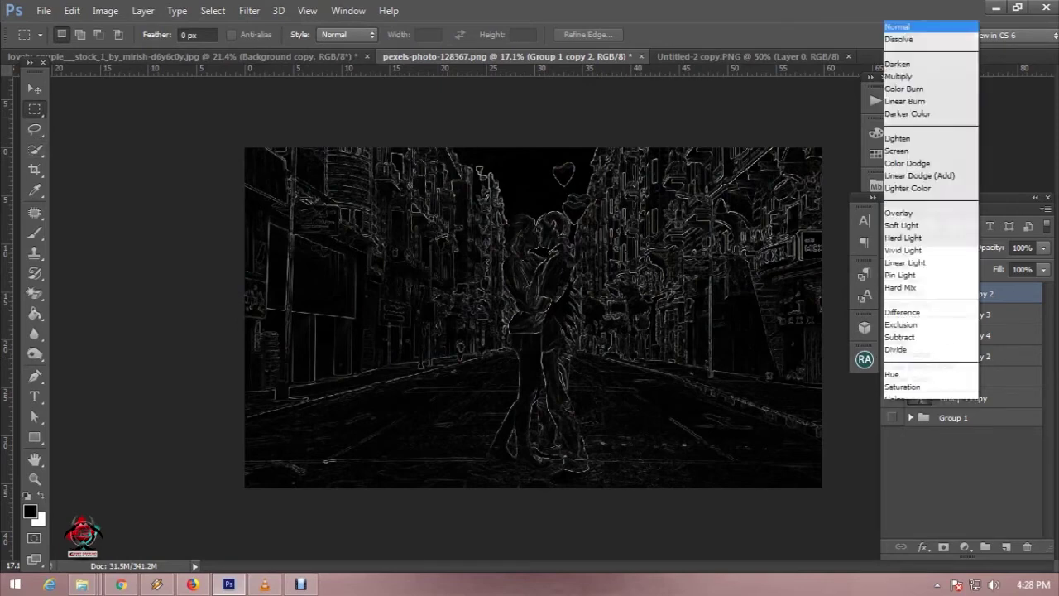
{"action": "left_click", "coordinate": [926, 69]}
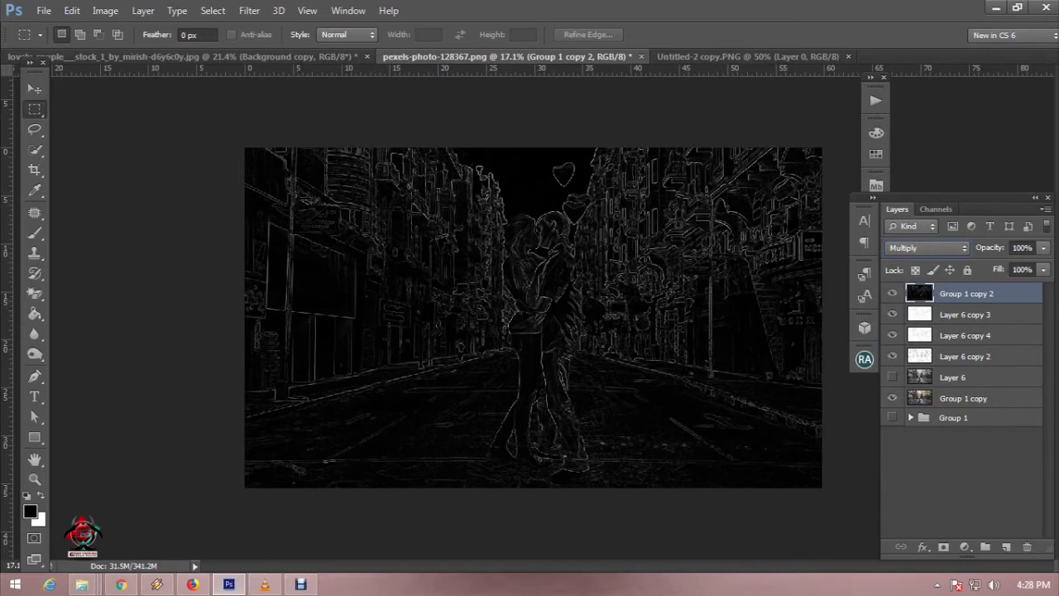
{"action": "left_click", "coordinate": [105, 10]}
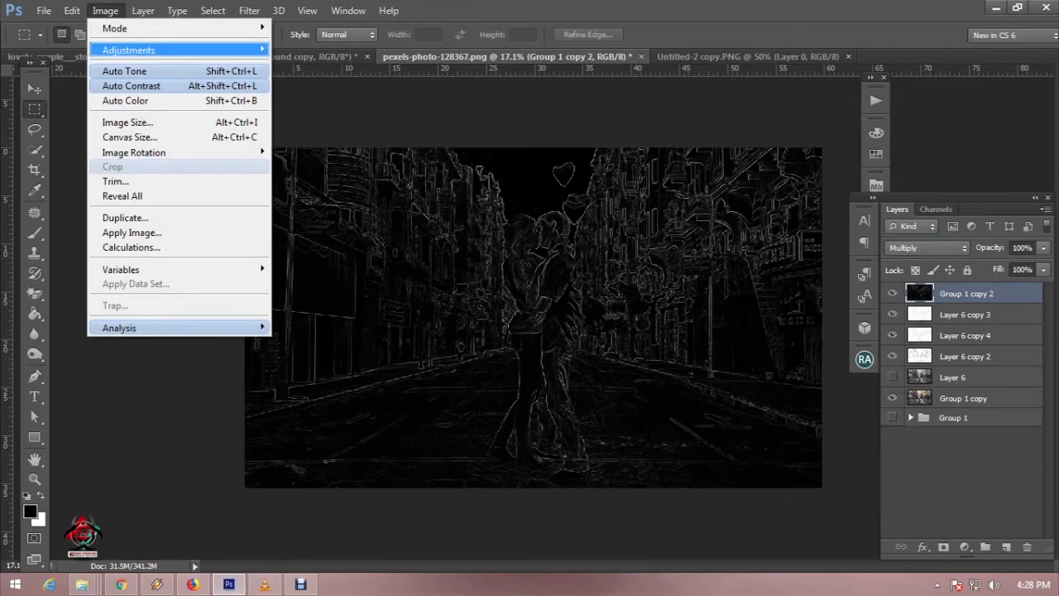
{"action": "left_click", "coordinate": [296, 225]}
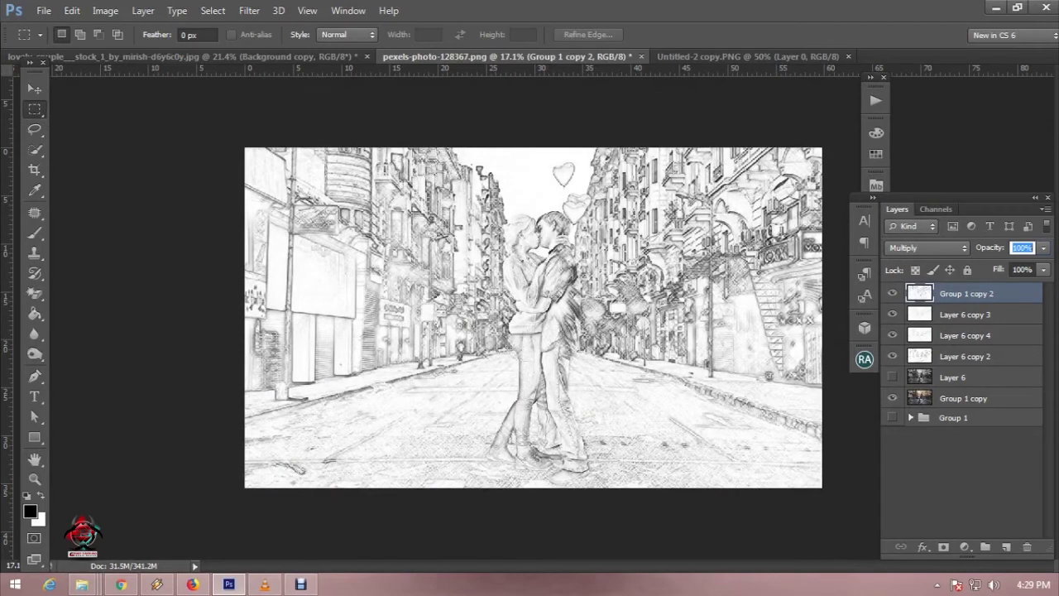
{"action": "left_click", "coordinate": [964, 315]}
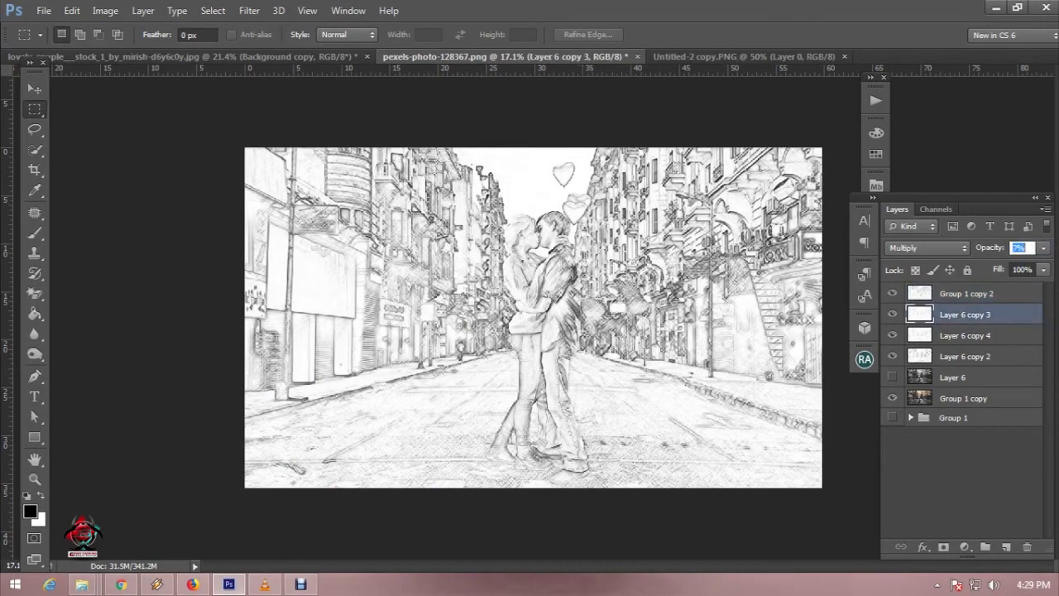
Step: Set the sketch layers to 100% opacity and group all four into Group 2
{"action": "type", "text": "100"}
{"action": "key", "text": "Return"}
{"action": "left_click", "coordinate": [964, 294]}
{"action": "key", "text": "5"}
{"action": "key", "text": "0"}
{"action": "key", "text": "Return"}
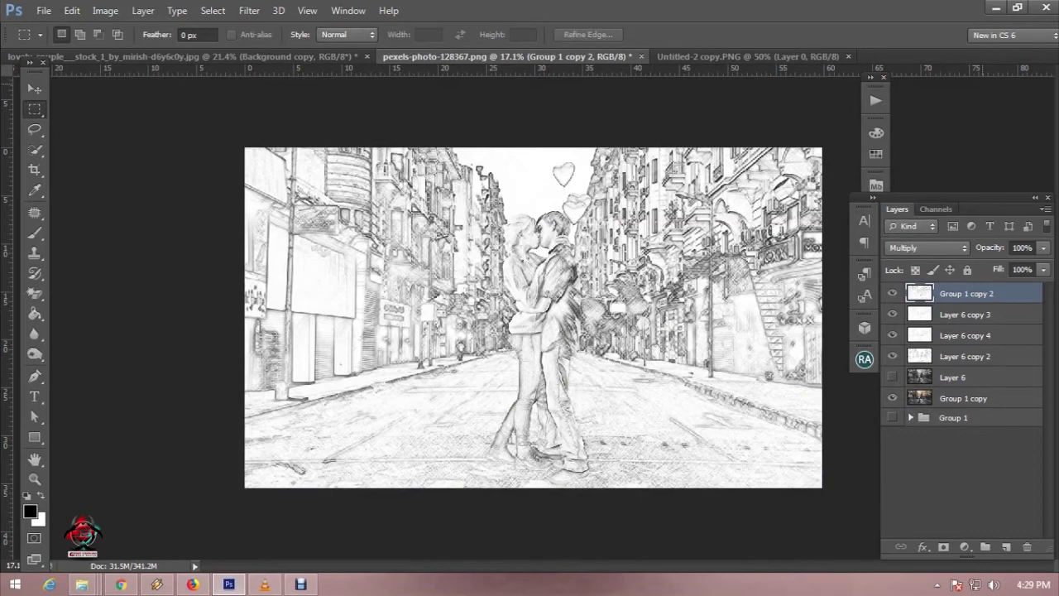
{"action": "left_click", "coordinate": [965, 356], "text": "shift"}
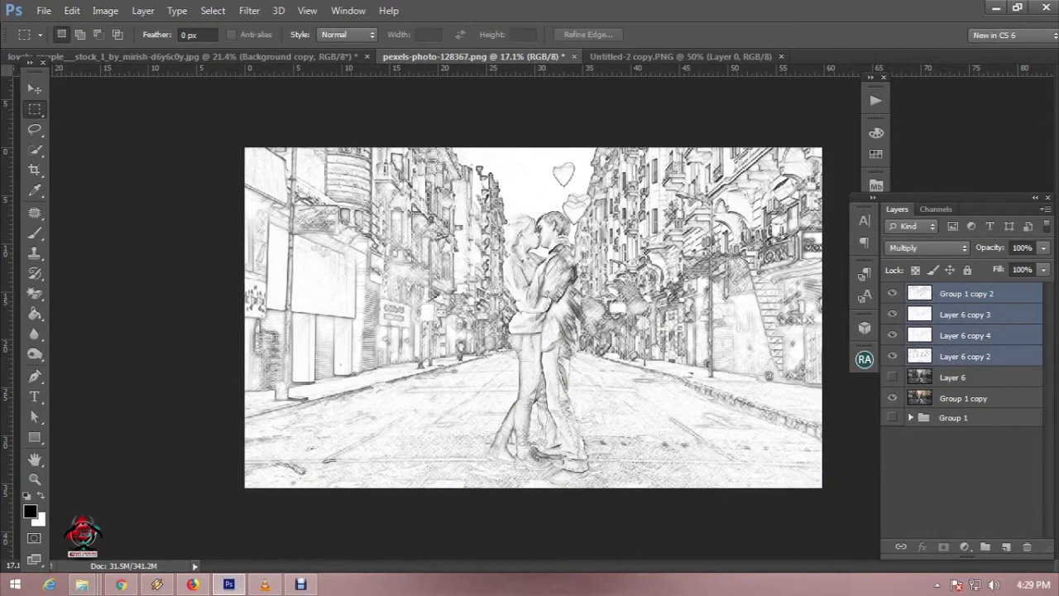
{"action": "mouse_move", "coordinate": [964, 335]}
{"action": "left_mouse_down"}
{"action": "mouse_move", "coordinate": [964, 522]}
{"action": "mouse_move", "coordinate": [984, 545]}
{"action": "left_mouse_up"}
Step: Duplicate Group 1 copy and bring the colour copy to the top of the stack
{"action": "right_click", "coordinate": [997, 332]}
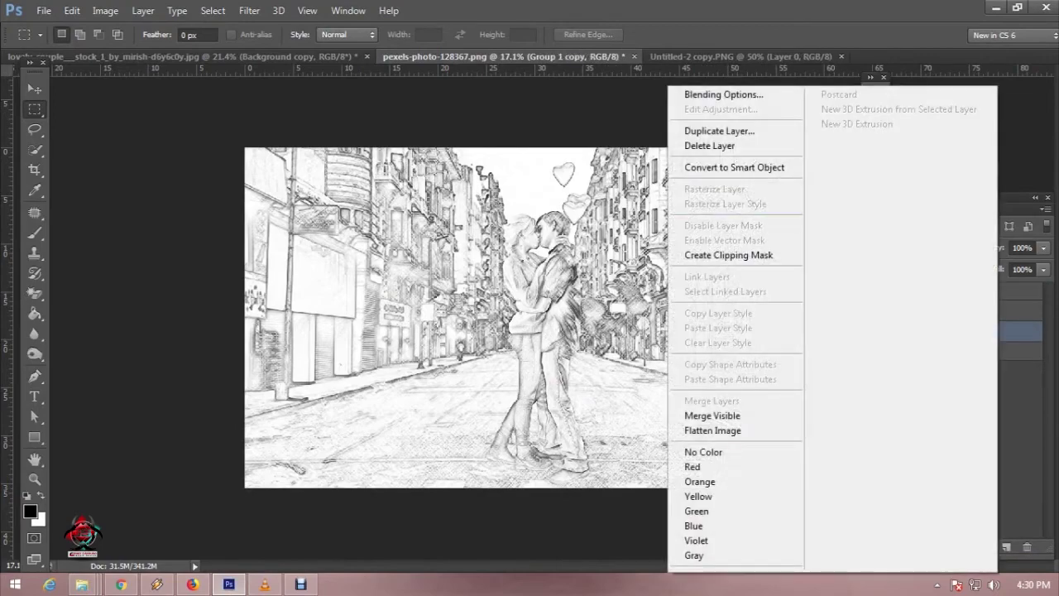
{"action": "left_click", "coordinate": [718, 131]}
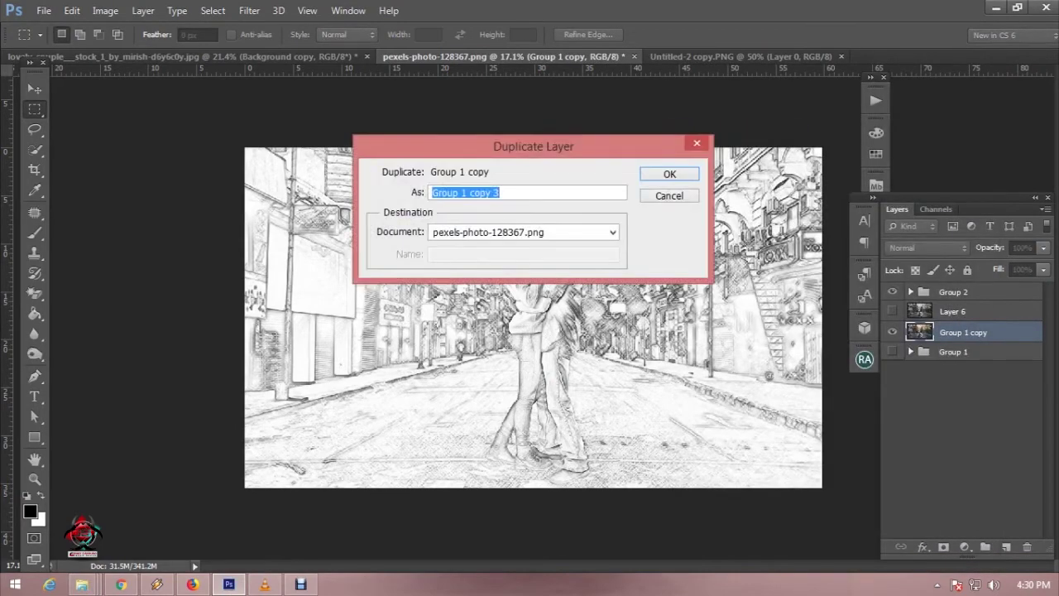
{"action": "key", "text": "Return"}
{"action": "key", "text": "ctrl+shift+bracketright"}
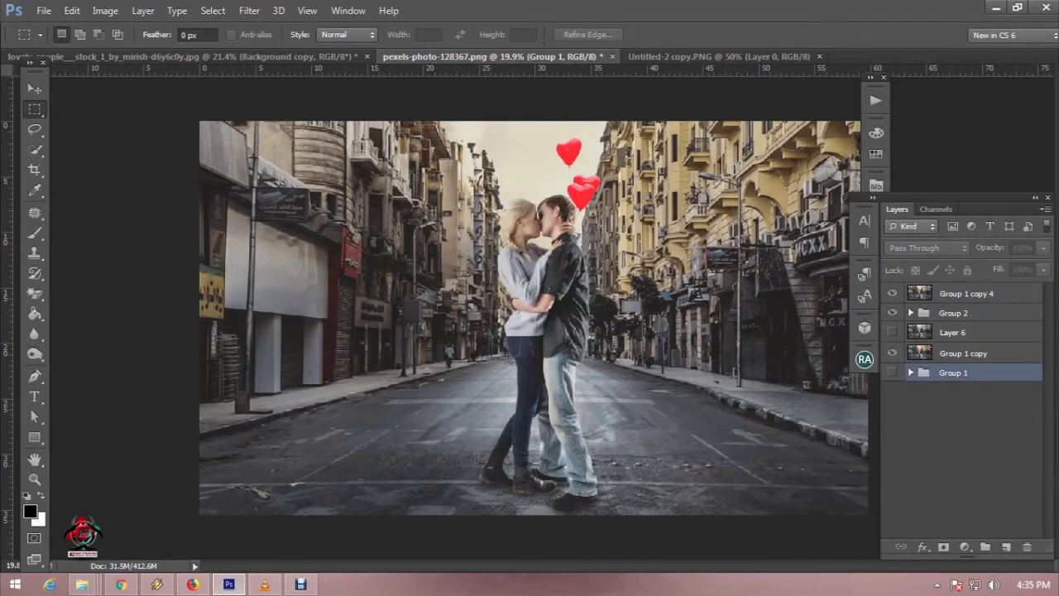
{"action": "left_click", "coordinate": [910, 372]}
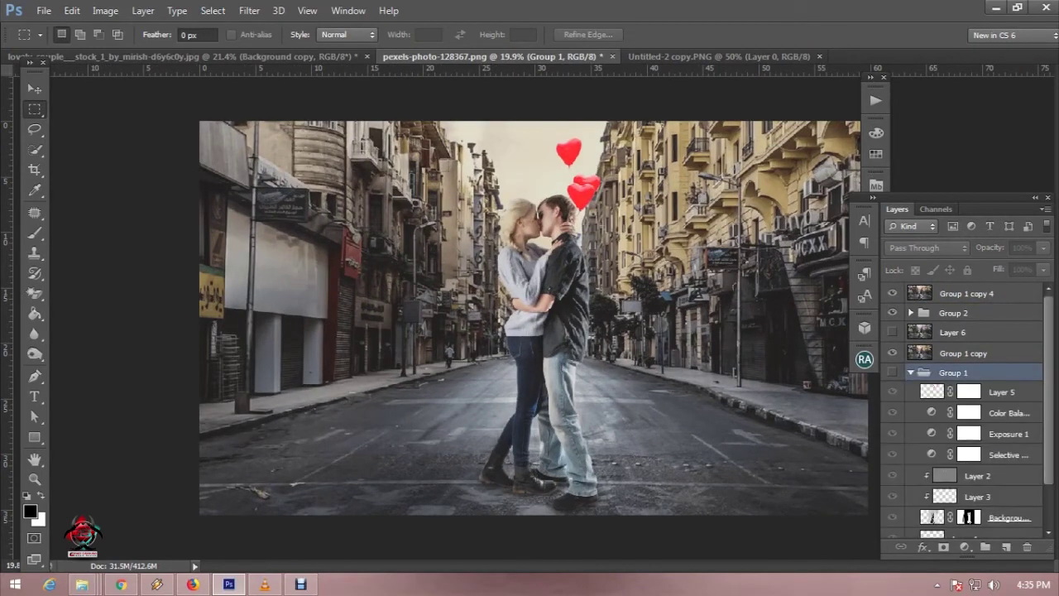
Step: Apply the Background copy layer's mask and load the couple's outline as a selection
{"action": "scroll", "coordinate": [959, 406], "scroll_direction": "down", "scroll_amount": 1}
{"action": "right_click", "coordinate": [969, 497]}
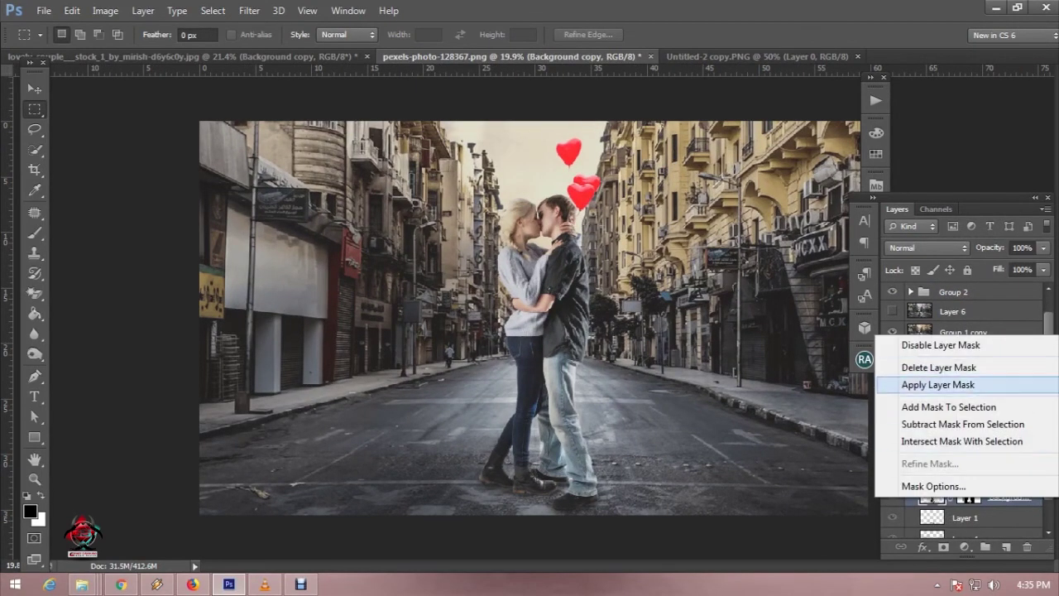
{"action": "left_click", "coordinate": [952, 383]}
{"action": "left_click", "coordinate": [931, 496], "text": "ctrl"}
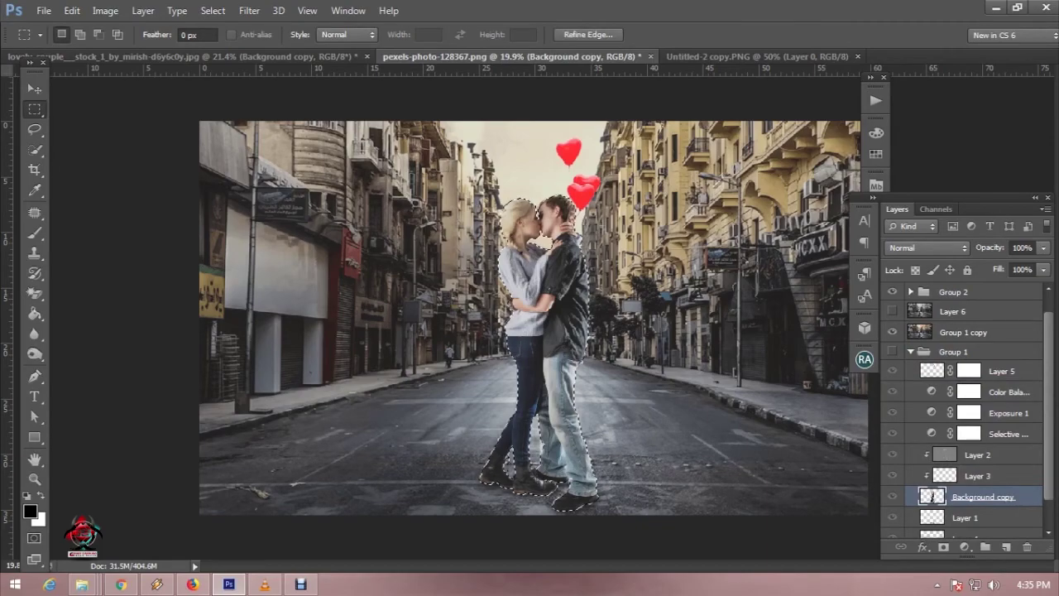
{"action": "scroll", "coordinate": [546, 350], "scroll_direction": "up", "scroll_amount": 3}
{"action": "scroll", "coordinate": [529, 314], "scroll_direction": "up", "scroll_amount": 4}
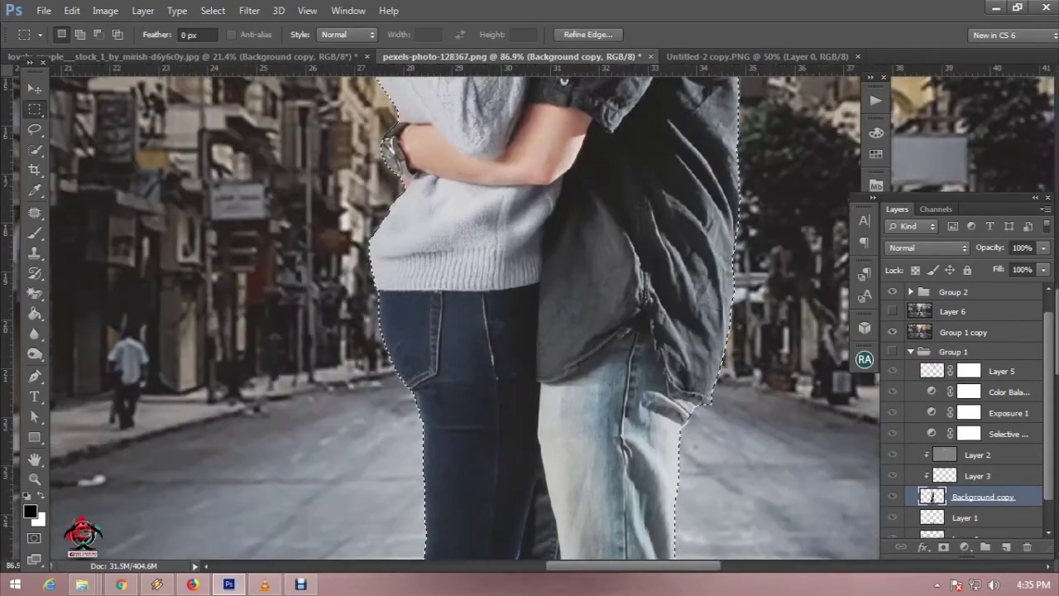
Step: Add an inverted mask to Group 1 copy 4 from the couple selection
{"action": "left_click", "coordinate": [963, 293]}
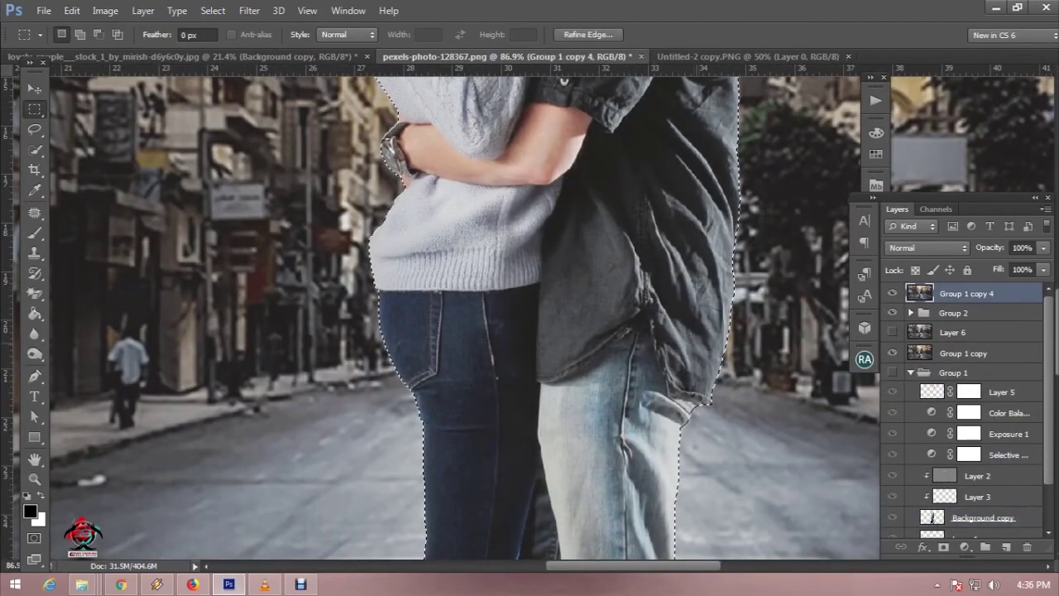
{"action": "scroll", "coordinate": [529, 315], "scroll_direction": "down", "scroll_amount": 5}
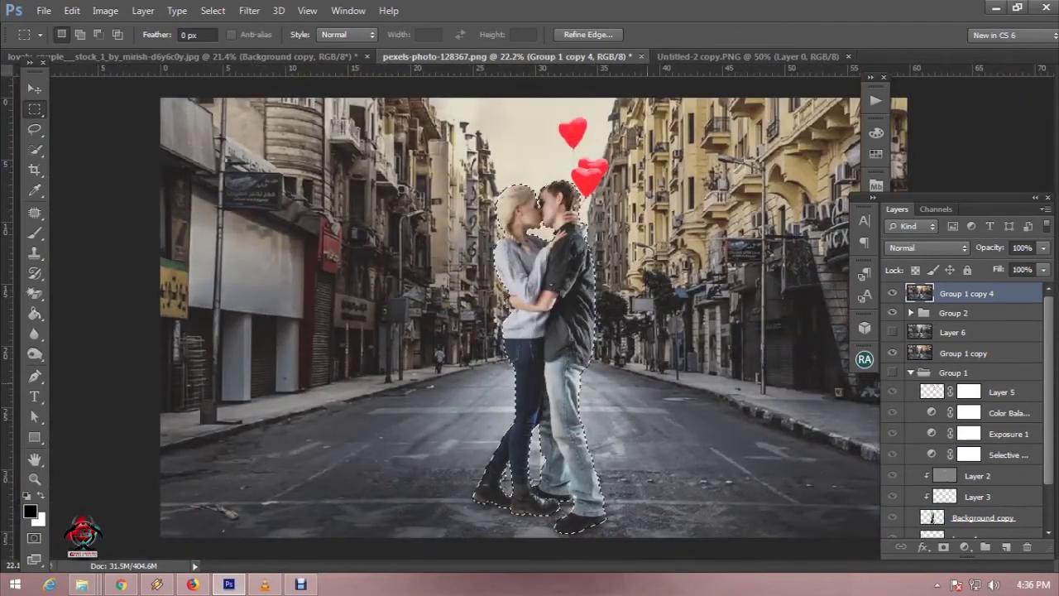
{"action": "scroll", "coordinate": [477, 317], "scroll_direction": "down", "scroll_amount": 1}
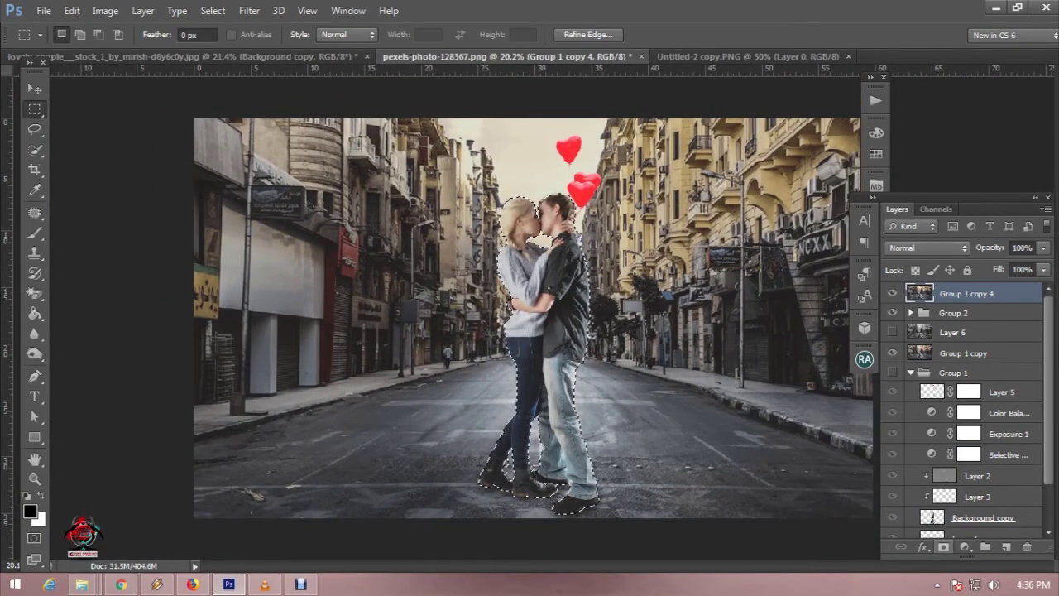
{"action": "left_click", "coordinate": [942, 547]}
{"action": "key", "text": "ctrl+i"}
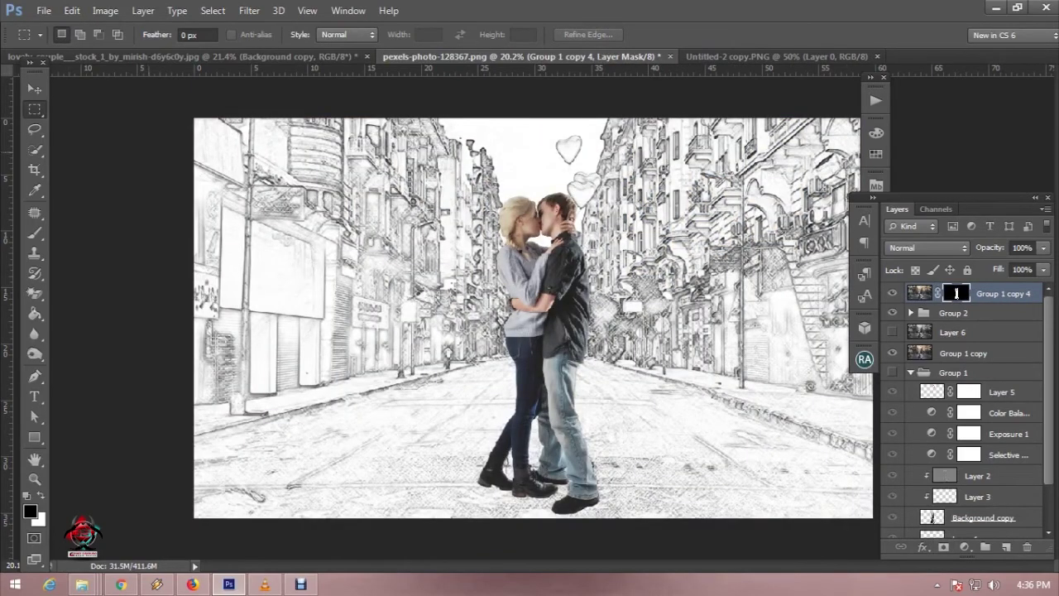
Step: Load the two hearts' outline as a selection, then deselect it
{"action": "scroll", "coordinate": [534, 319], "scroll_direction": "down", "scroll_amount": 2}
{"action": "scroll", "coordinate": [963, 372], "scroll_direction": "down", "scroll_amount": 2}
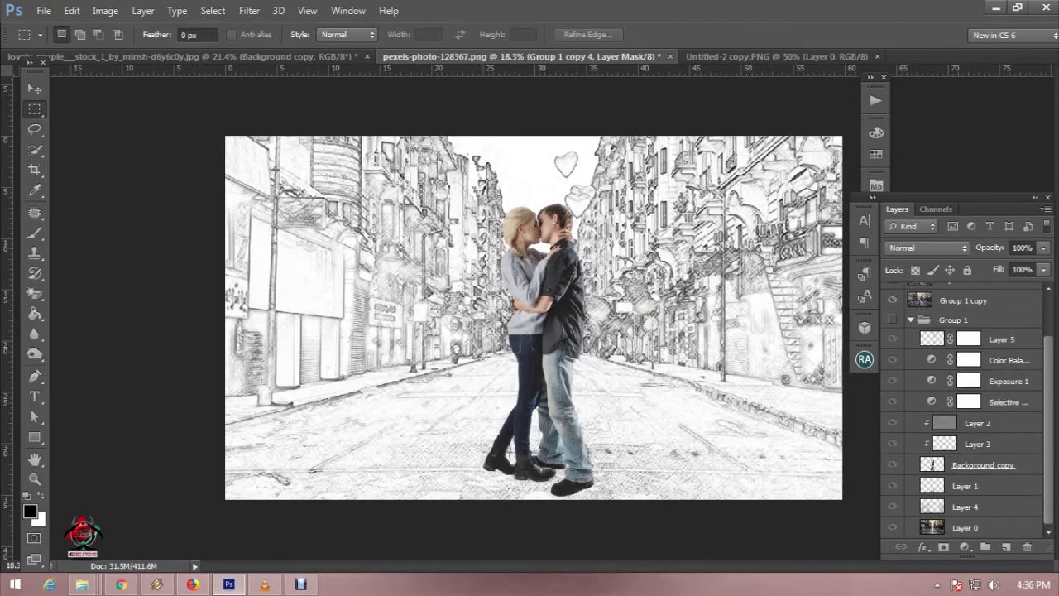
{"action": "scroll", "coordinate": [963, 409], "scroll_direction": "up", "scroll_amount": 1}
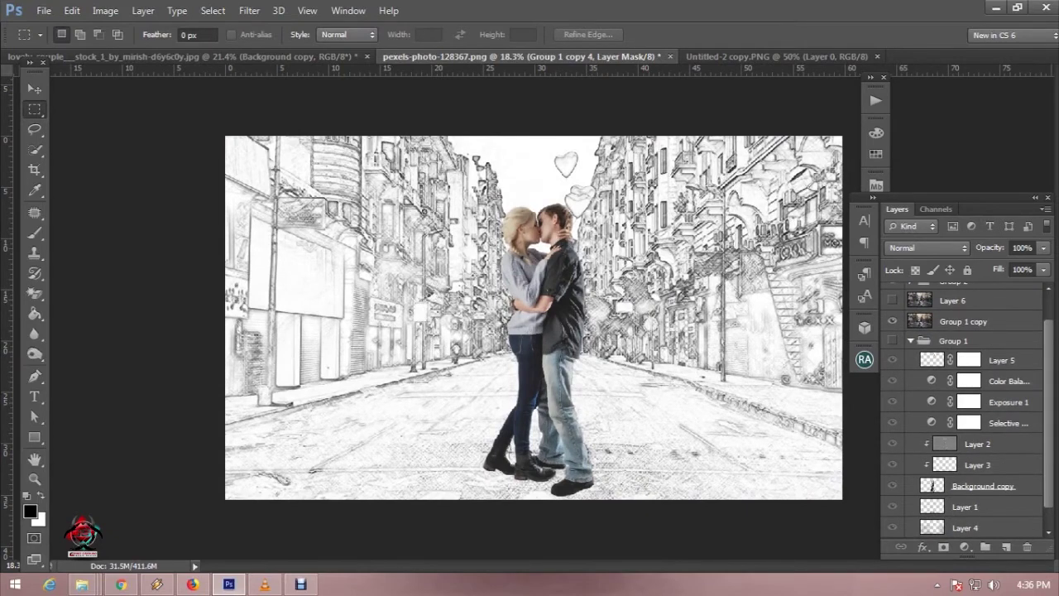
{"action": "left_click", "coordinate": [932, 360], "text": "ctrl"}
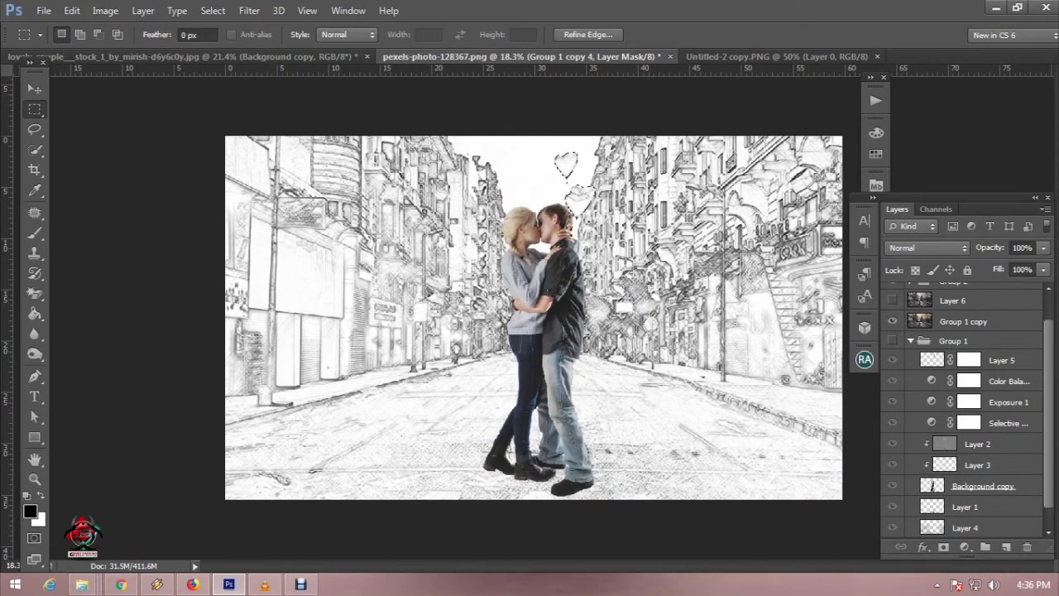
{"action": "key", "text": "ctrl+d"}
{"action": "left_click", "coordinate": [962, 320]}
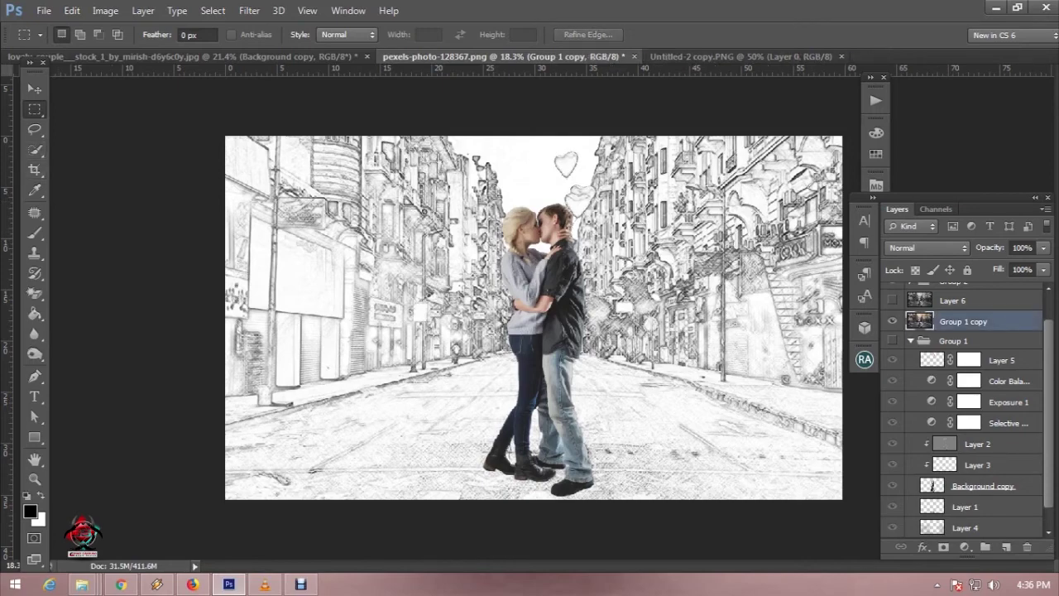
Step: Duplicate Group 1 copy as Group 1 copy 5 and move it to the top
{"action": "right_click", "coordinate": [1005, 321]}
{"action": "left_click", "coordinate": [720, 131]}
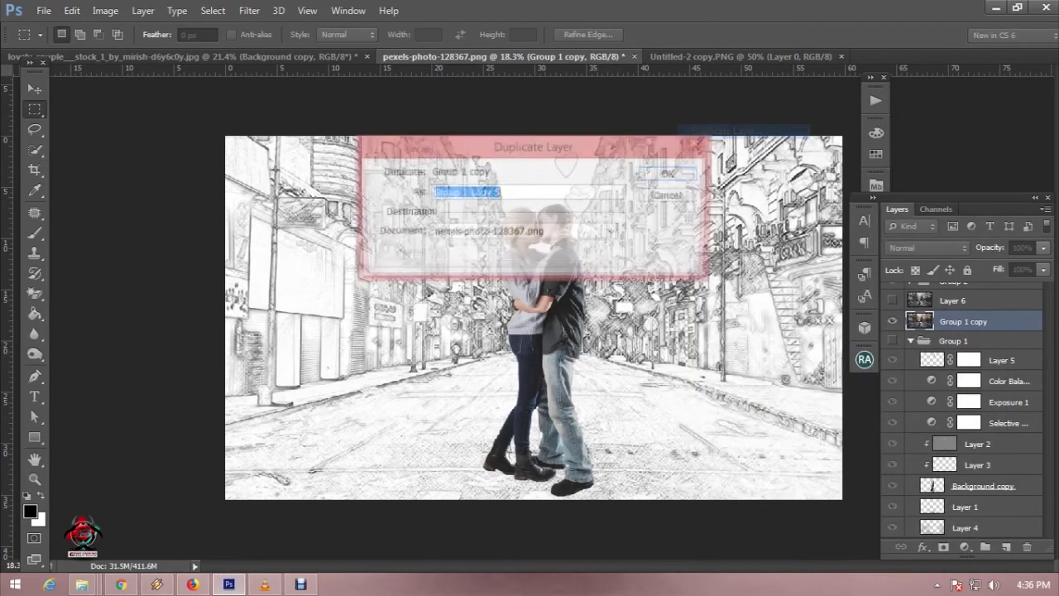
{"action": "left_click", "coordinate": [667, 174]}
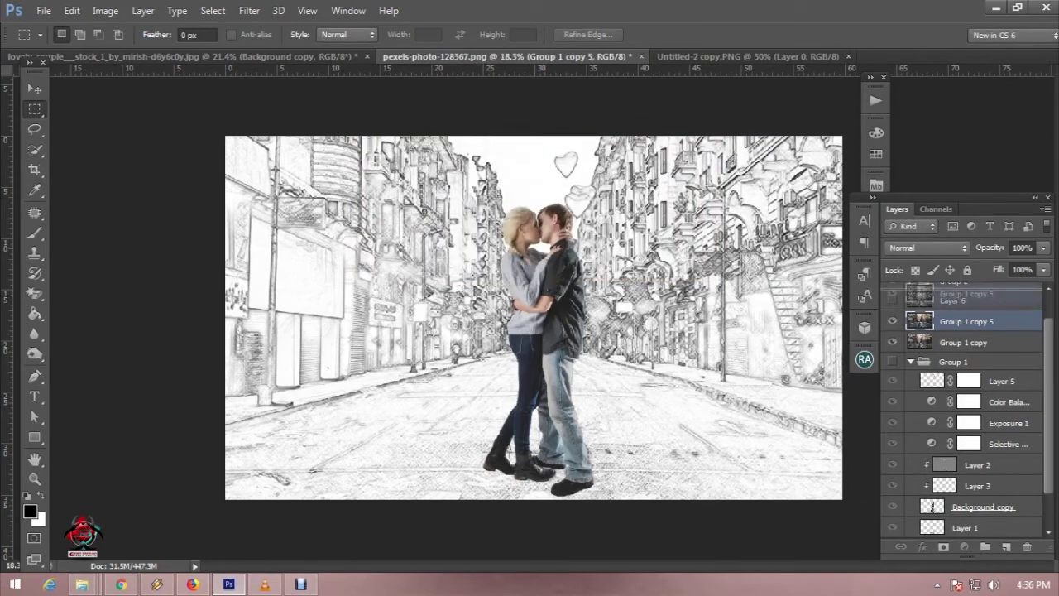
{"action": "scroll", "coordinate": [956, 293], "scroll_direction": "up", "scroll_amount": 1}
{"action": "left_click_drag", "start_coordinate": [956, 293], "coordinate": [956, 296]}
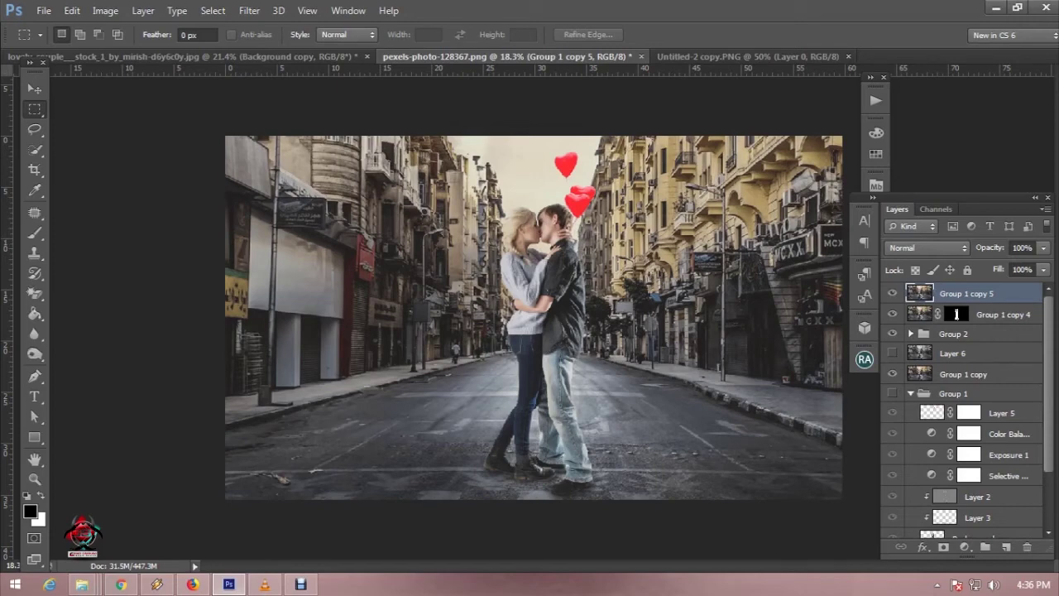
Step: Apply Layer 5's mask and mask Group 1 copy 5 so only the red hearts show
{"action": "left_click", "coordinate": [968, 412]}
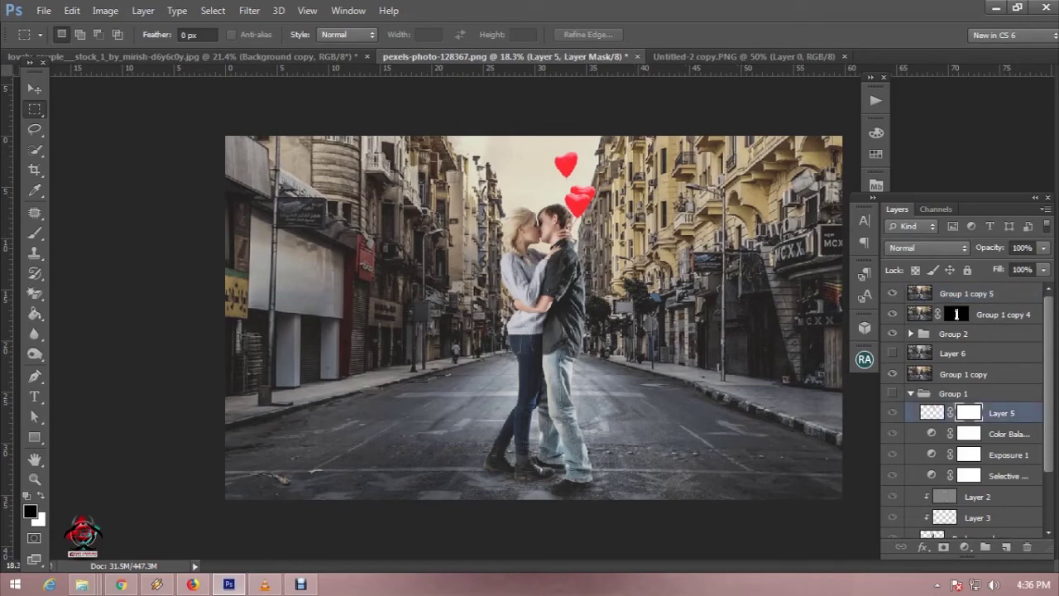
{"action": "right_click", "coordinate": [969, 412]}
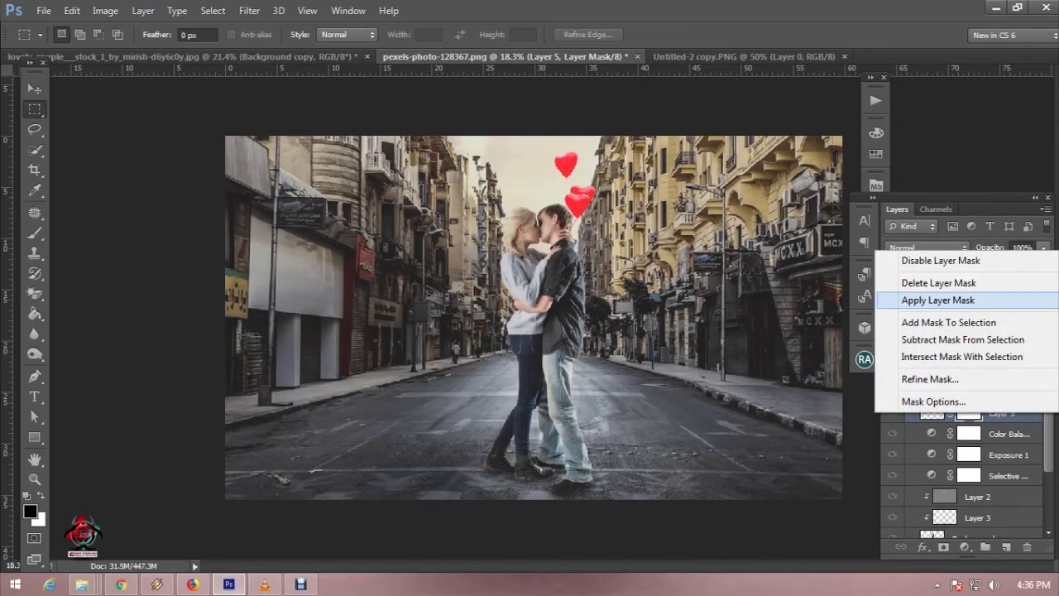
{"action": "left_click", "coordinate": [951, 300]}
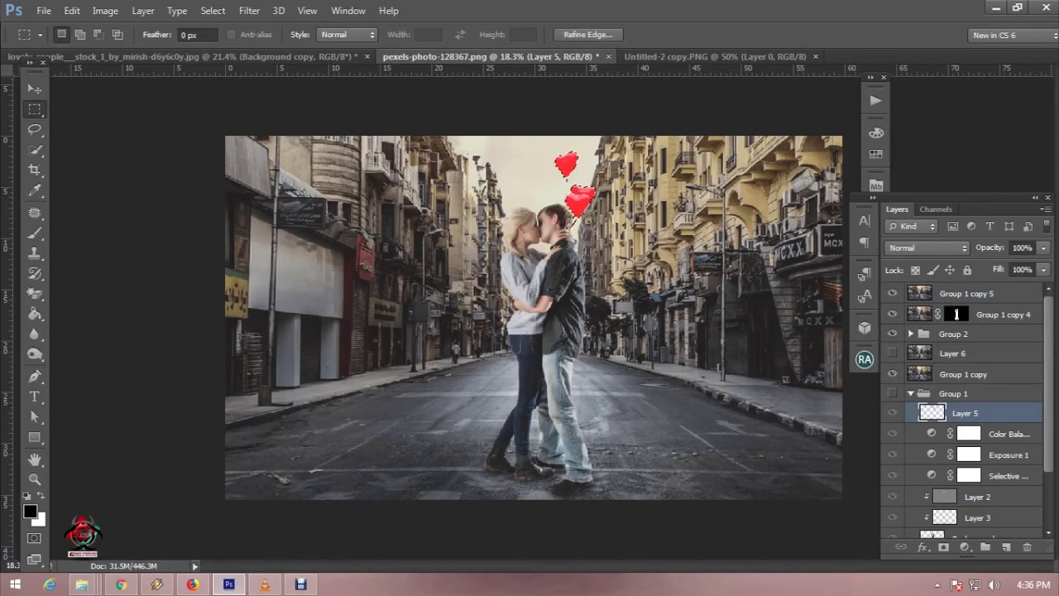
{"action": "left_click", "coordinate": [966, 293]}
{"action": "left_click", "coordinate": [942, 546], "text": "alt"}
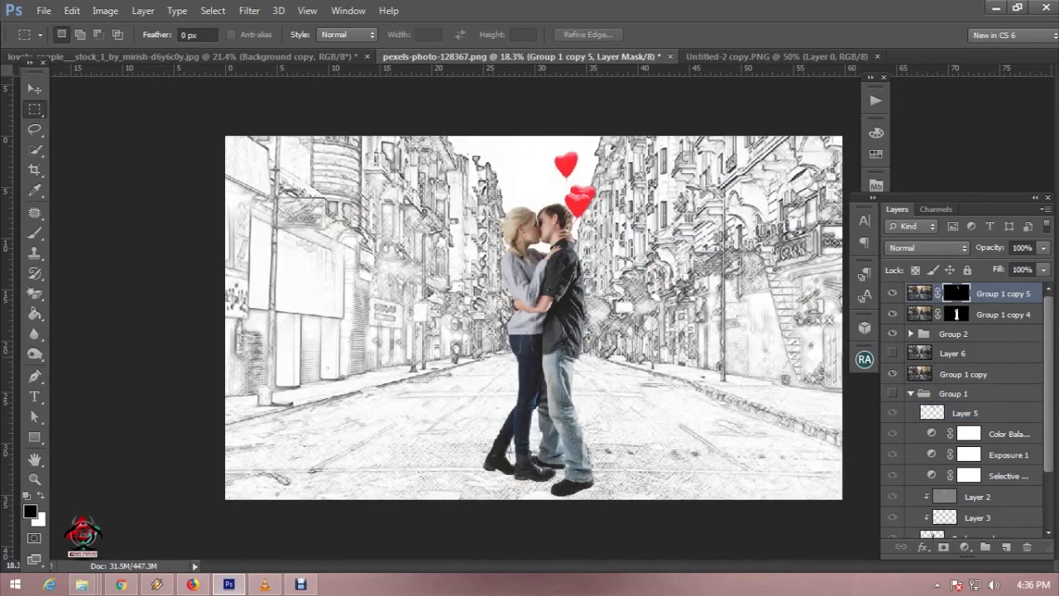
{"action": "key", "text": "ctrl+minus"}
{"action": "key", "text": "ctrl+minus"}
{"action": "key", "text": "ctrl+plus"}
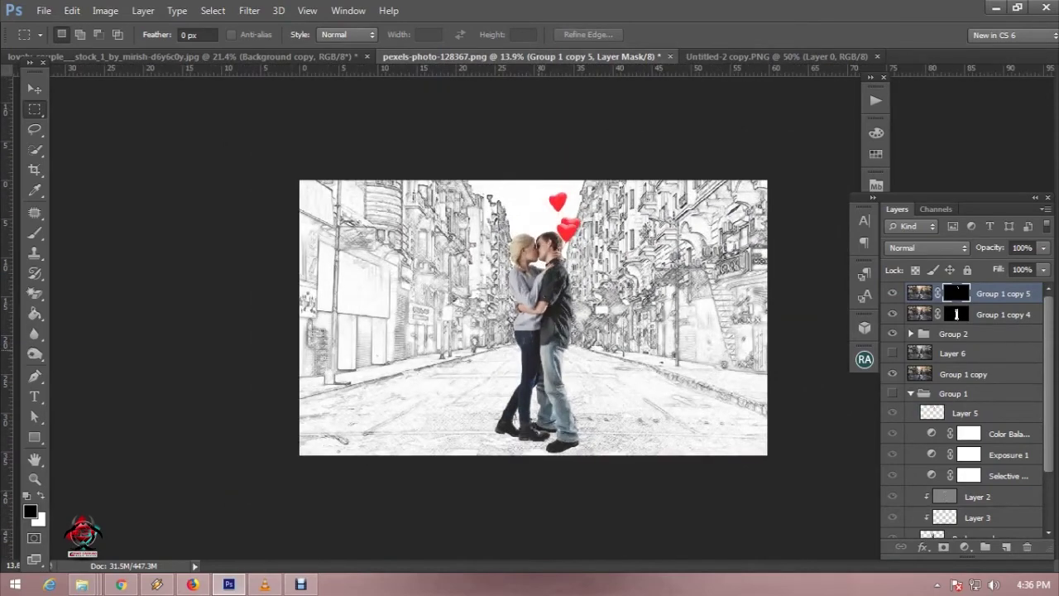
{"action": "key", "text": "ctrl+plus"}
{"action": "key", "text": "ctrl+plus"}
{"action": "key", "text": "ctrl+minus"}
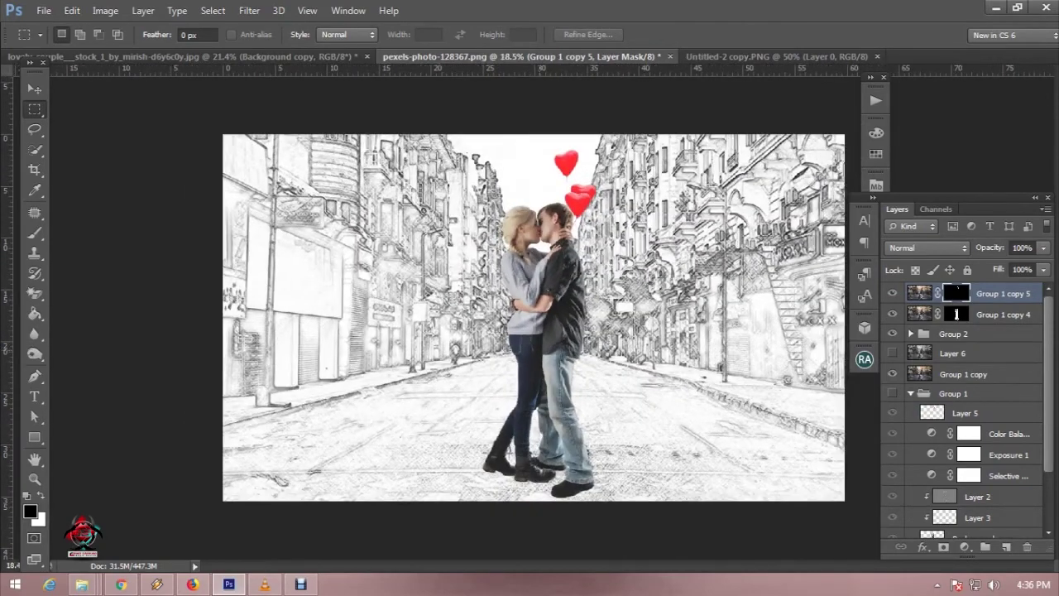
{"action": "key", "text": "ctrl+minus"}
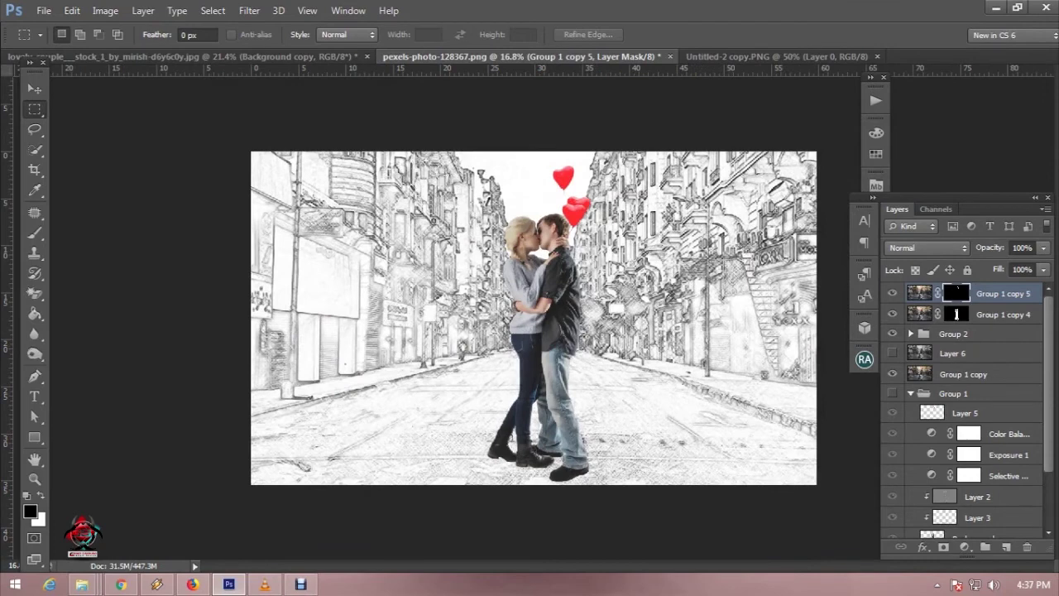
Step: Add a Color Lookup layer, try FuturisticBleak and NightFromDay, then settle on Soft_Warming
{"action": "left_click", "coordinate": [964, 546]}
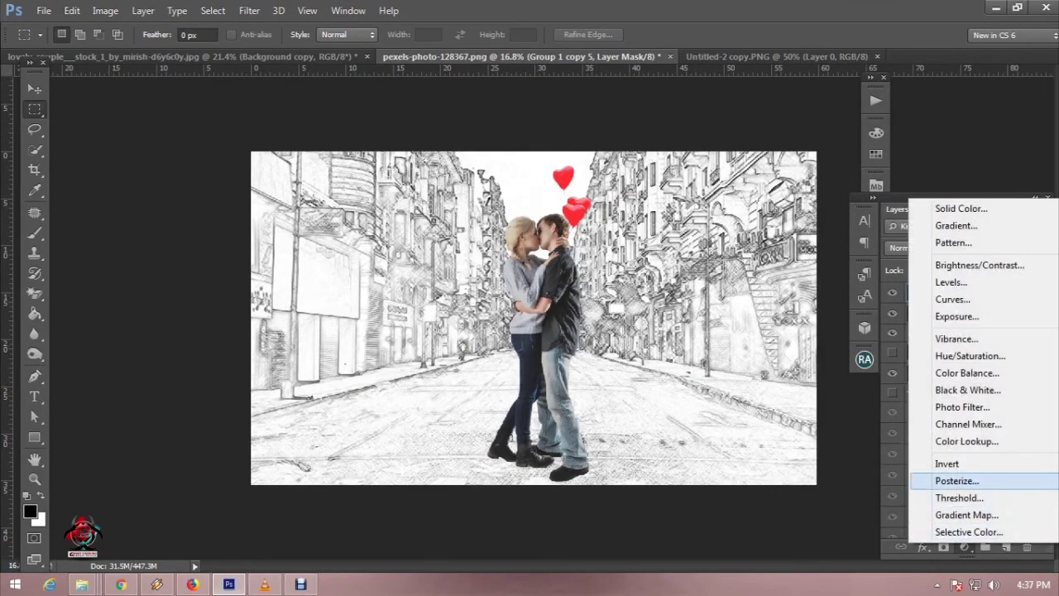
{"action": "left_click", "coordinate": [966, 440]}
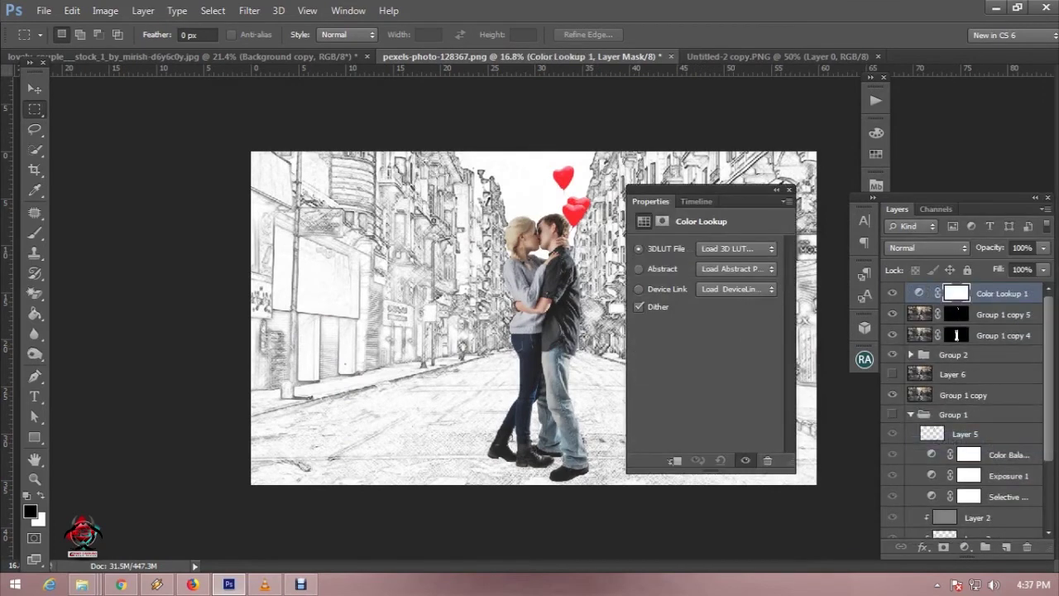
{"action": "left_click", "coordinate": [736, 248]}
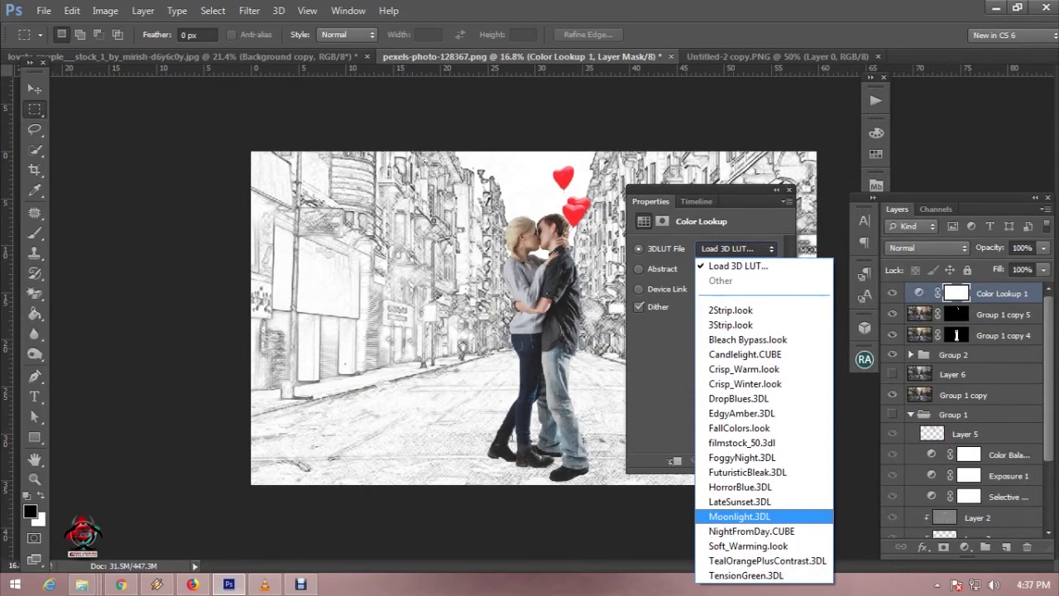
{"action": "left_click", "coordinate": [747, 471]}
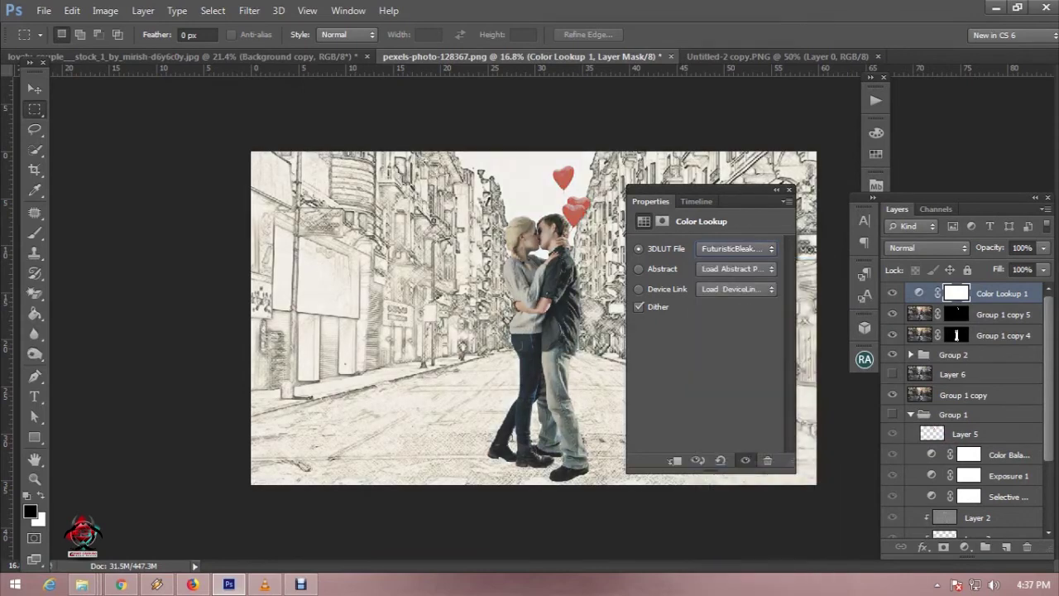
{"action": "left_click", "coordinate": [736, 248]}
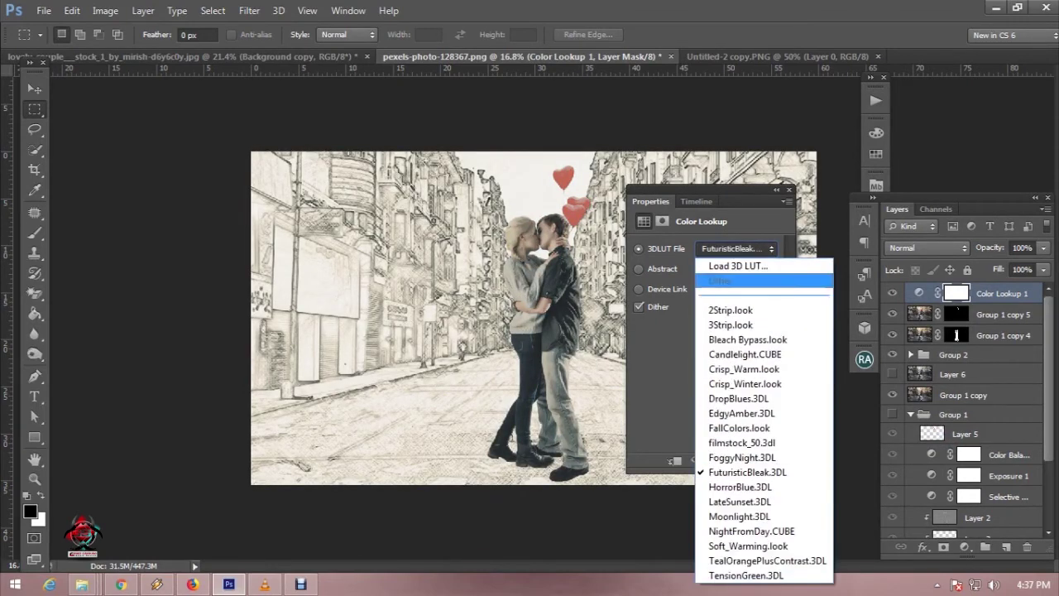
{"action": "left_click", "coordinate": [733, 463]}
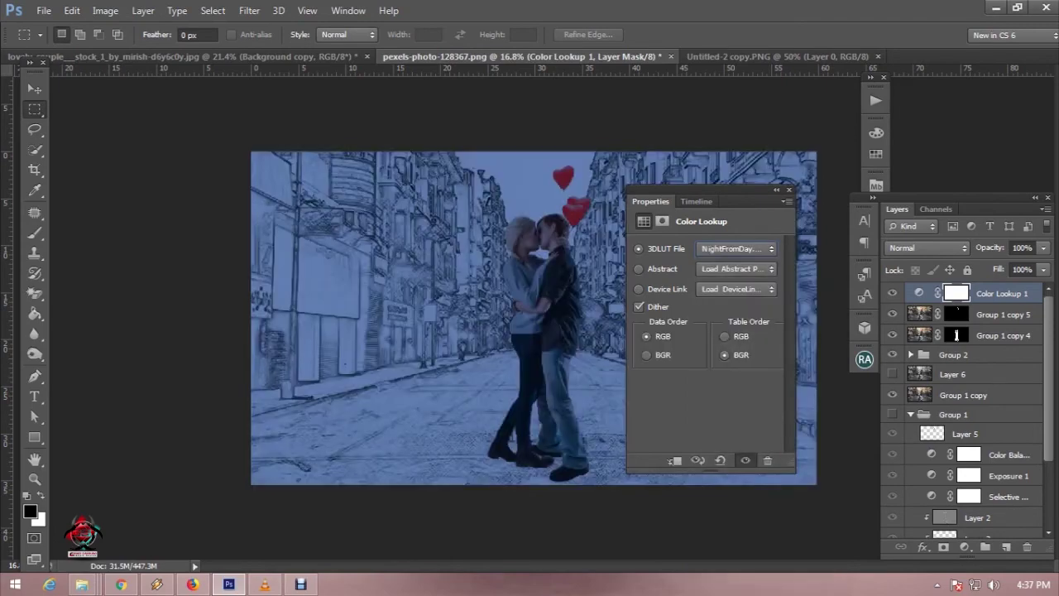
{"action": "left_click", "coordinate": [736, 248]}
{"action": "left_click", "coordinate": [732, 471]}
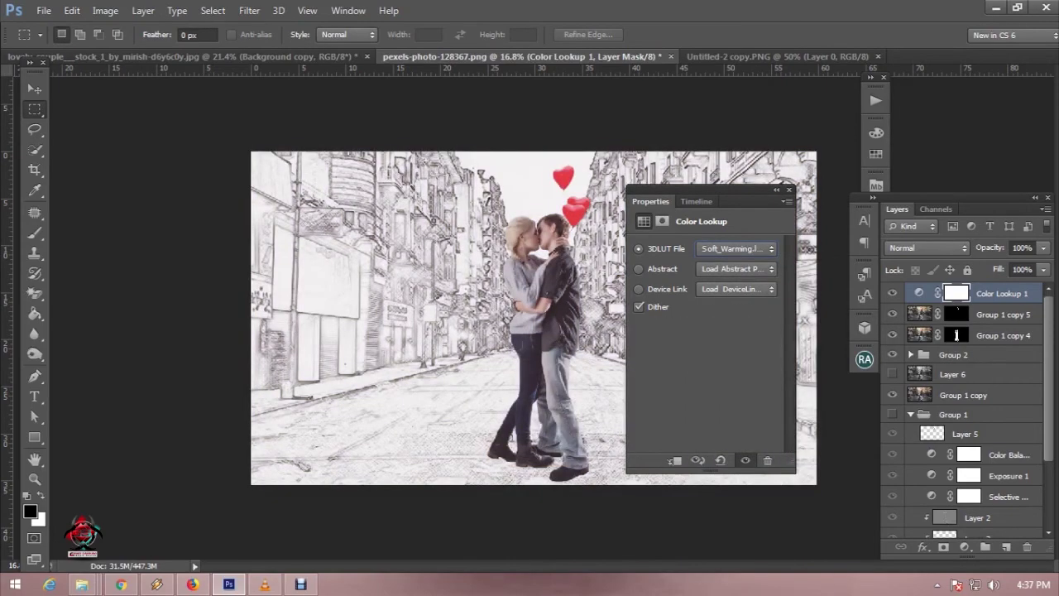
{"action": "left_click", "coordinate": [788, 189]}
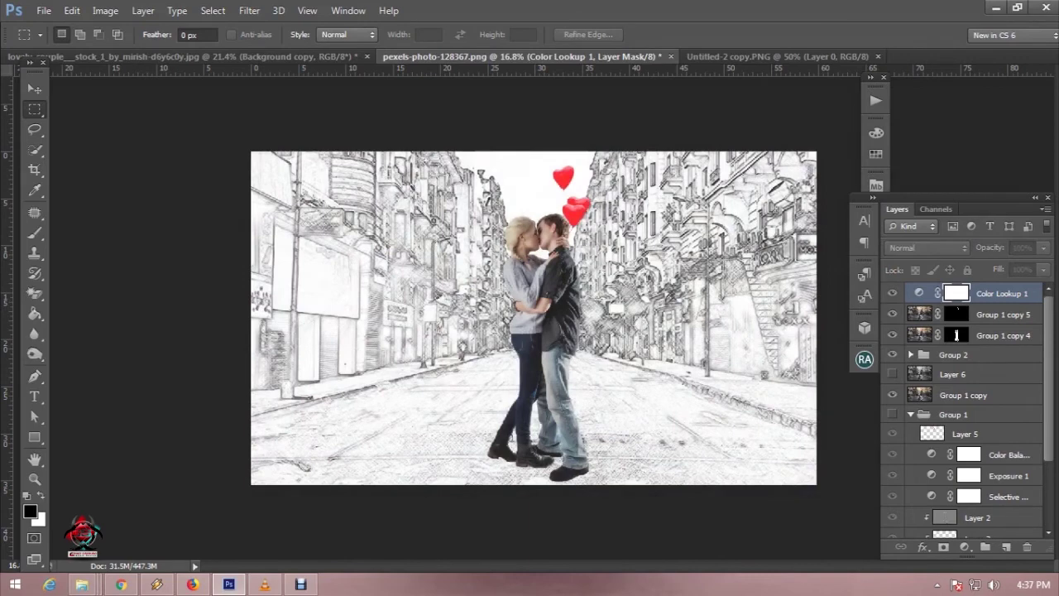
Step: Lower the Color Lookup 1 layer's opacity to 37%
{"action": "left_click", "coordinate": [918, 292]}
{"action": "key", "text": "5"}
{"action": "key", "text": "5"}
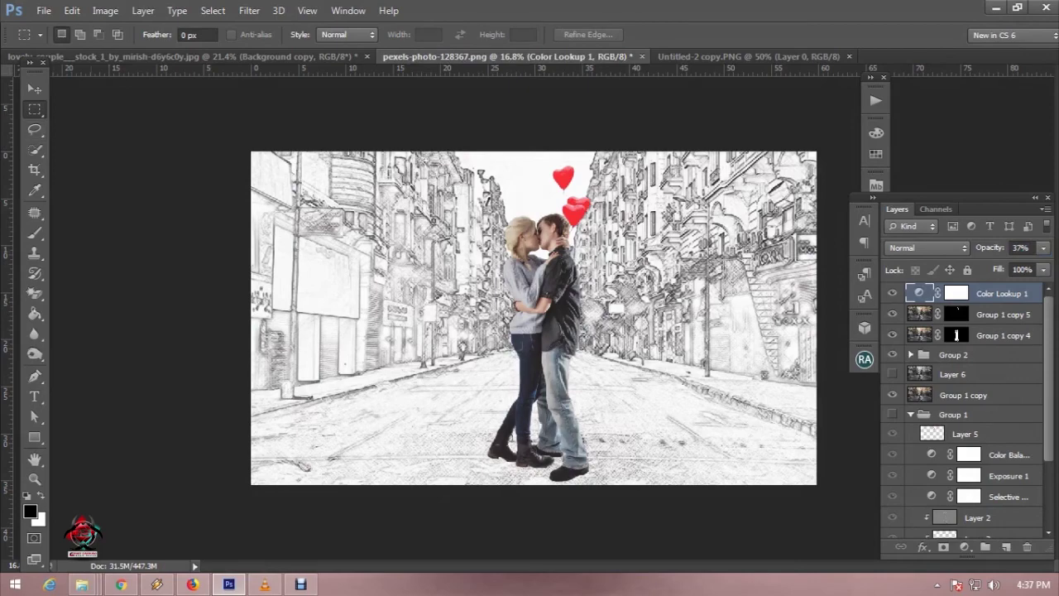
{"action": "scroll", "coordinate": [533, 318], "scroll_direction": "down", "scroll_amount": 2}
{"action": "scroll", "coordinate": [533, 318], "scroll_direction": "down", "scroll_amount": 2}
{"action": "scroll", "coordinate": [533, 318], "scroll_direction": "down", "scroll_amount": 1}
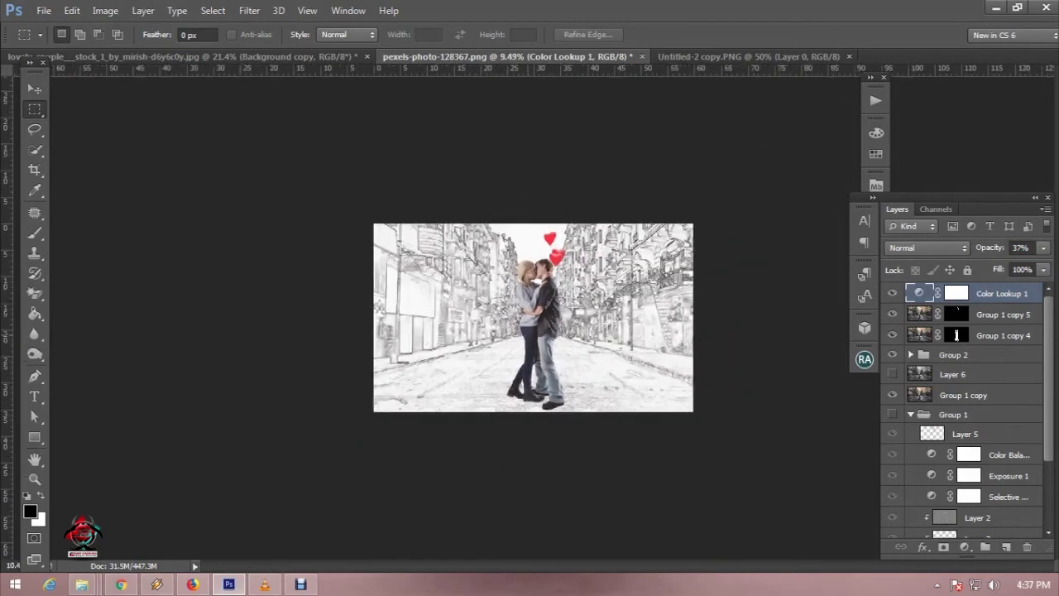
{"action": "scroll", "coordinate": [533, 318], "scroll_direction": "up", "scroll_amount": 1}
{"action": "scroll", "coordinate": [534, 318], "scroll_direction": "up", "scroll_amount": 1}
{"action": "scroll", "coordinate": [533, 318], "scroll_direction": "up", "scroll_amount": 1}
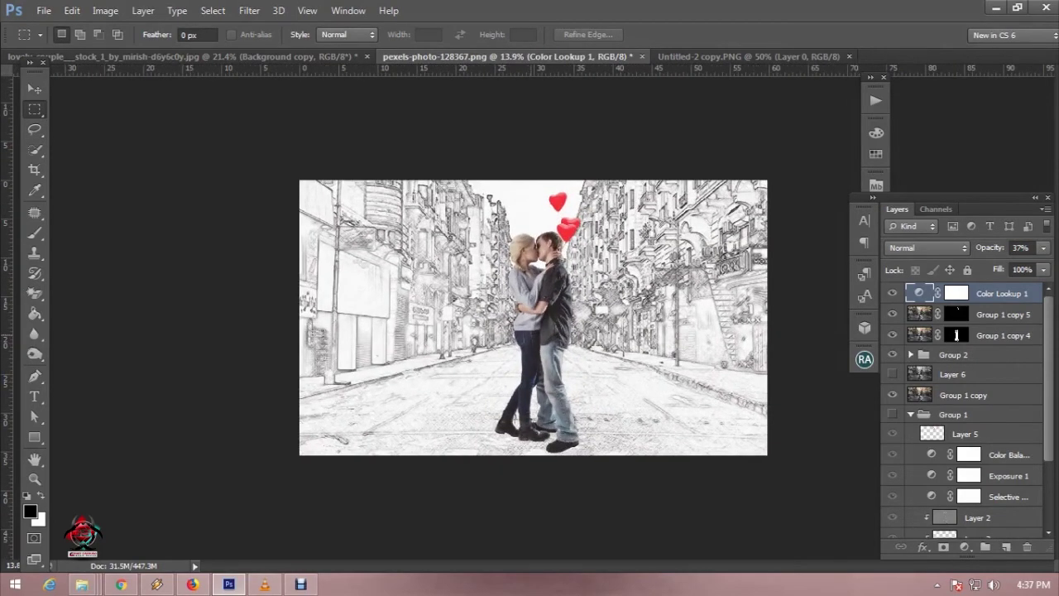
{"action": "scroll", "coordinate": [534, 318], "scroll_direction": "up", "scroll_amount": 1}
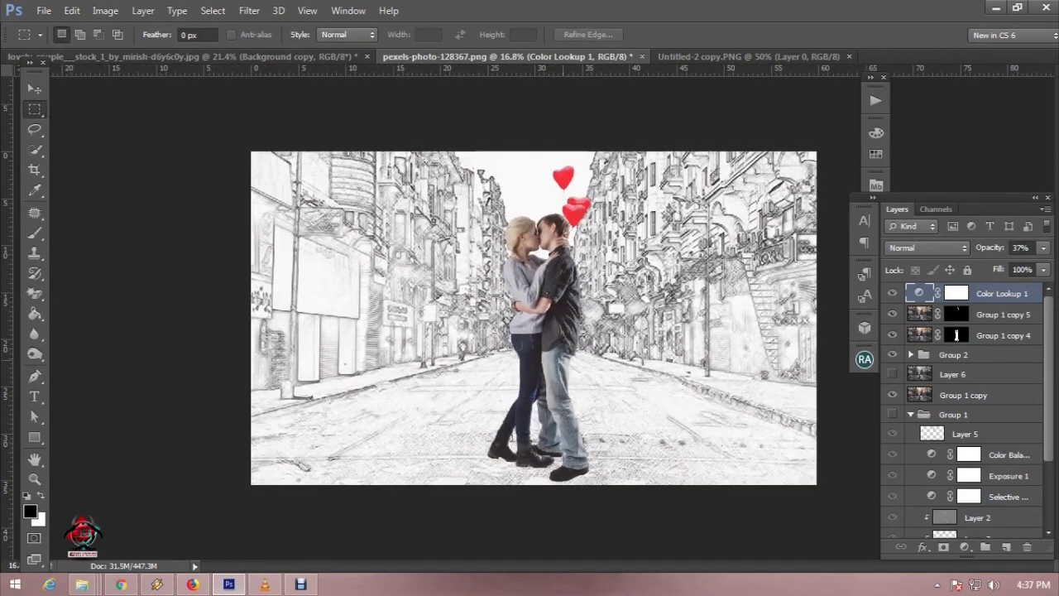